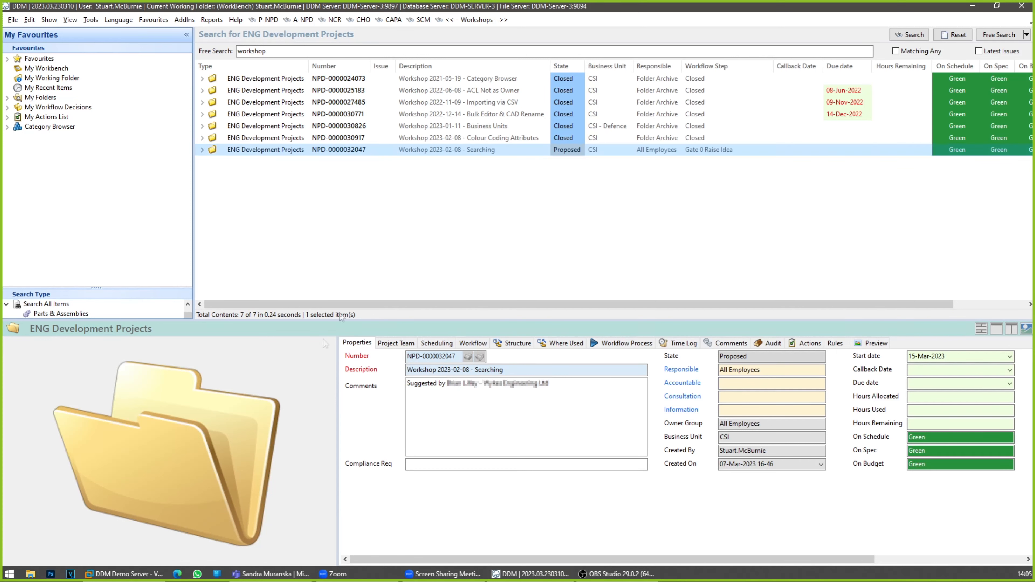
Step: Widen the details area, list the actions of the Searching workshop project, and select the Query Limit - Settings User task
left_click_drag(337, 365, 284, 369)
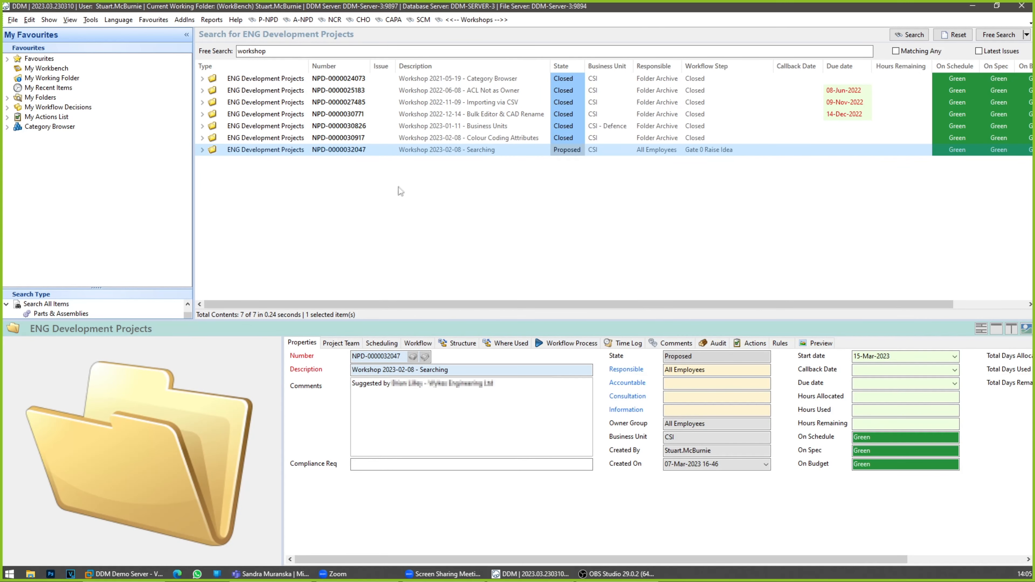
left_click(751, 345)
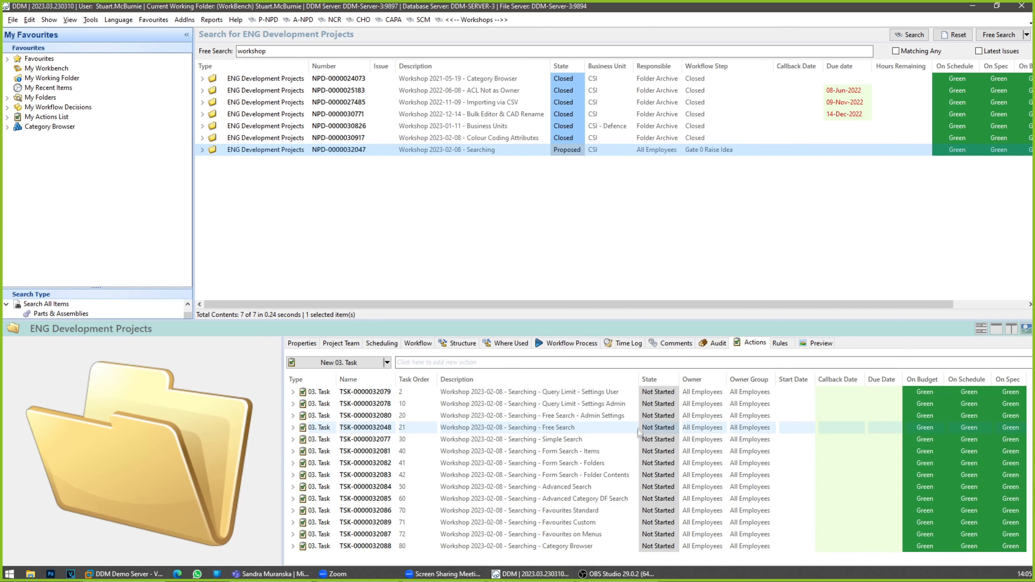
left_click(626, 394)
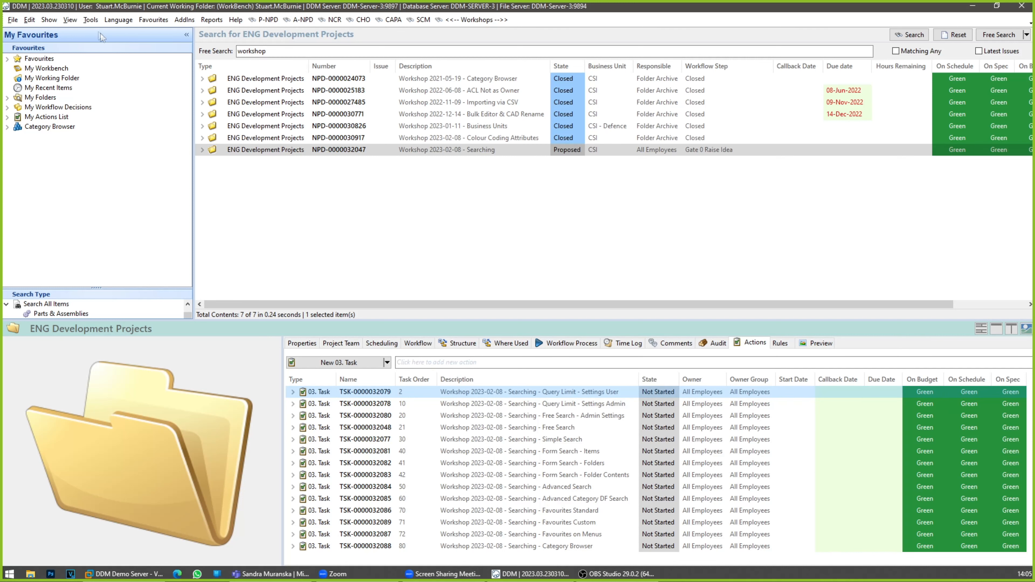
Step: Review the personal query limit in the program options and accept the dialog without editing it
left_click(89, 24)
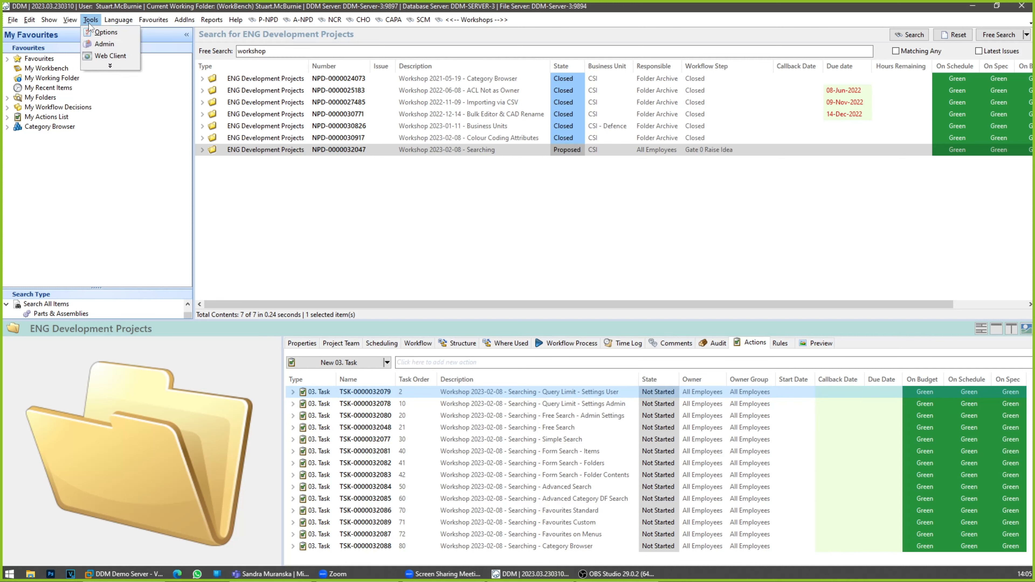
left_click(105, 33)
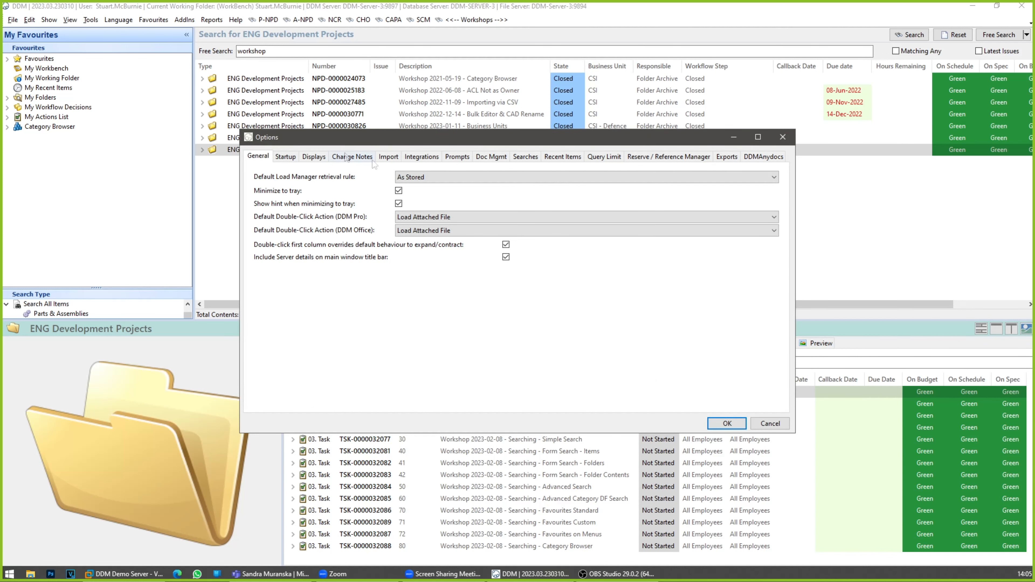
left_click(600, 158)
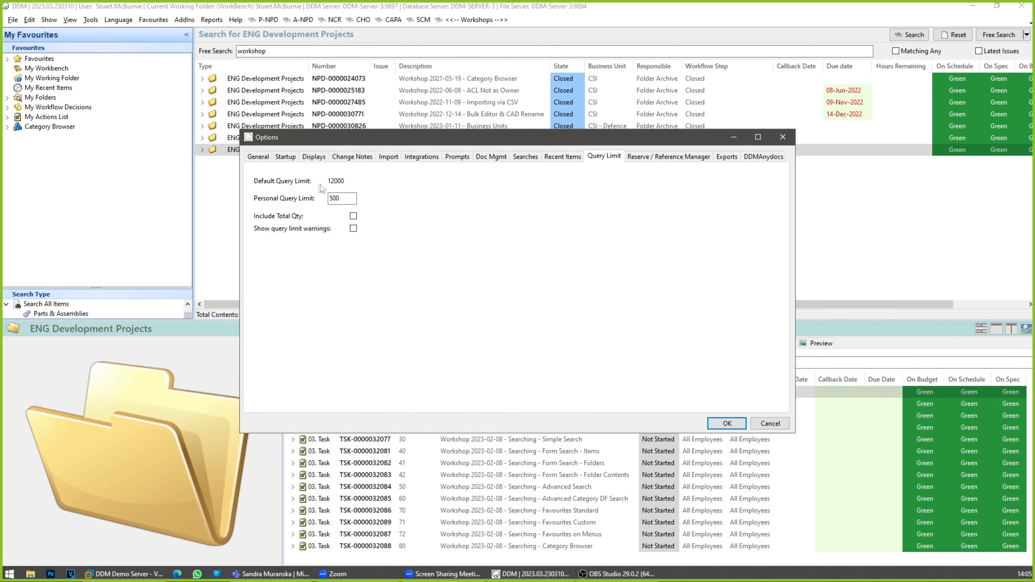
left_click_drag(341, 199, 329, 199)
left_click(740, 429)
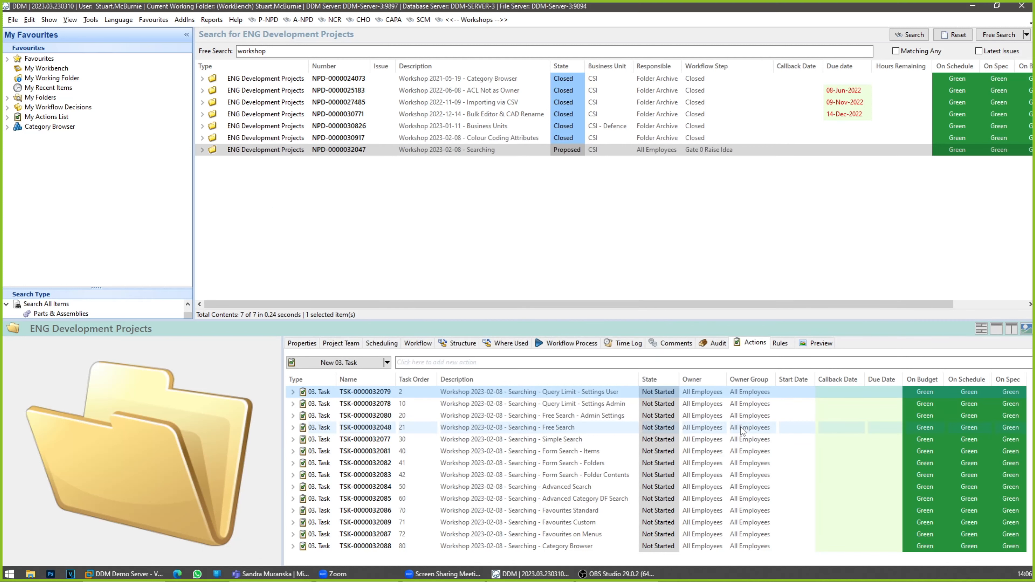
Step: Search all Parts & Assemblies, then return to the workshop projects list and select the Searching project
left_click(63, 316)
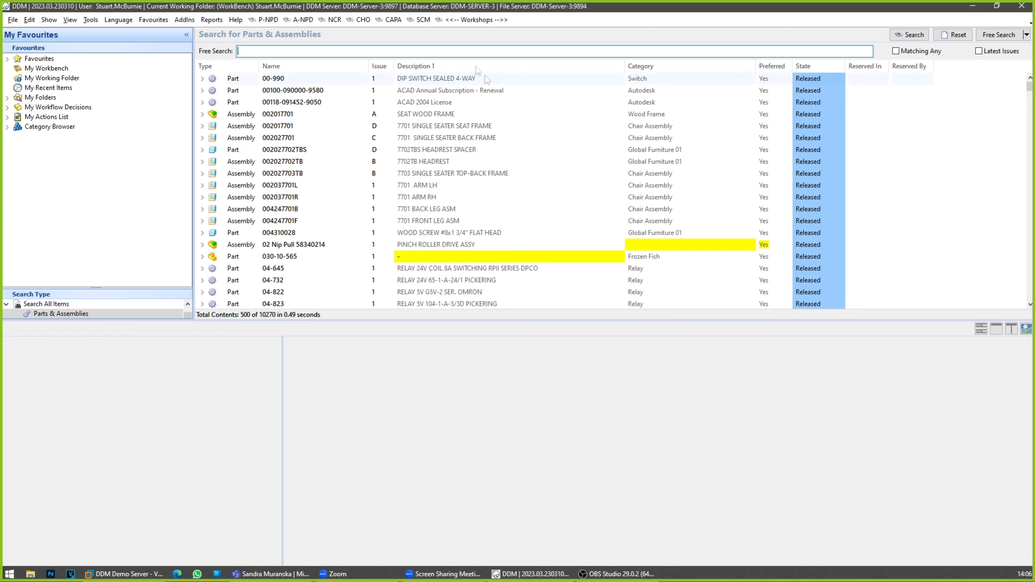
left_click(503, 20)
left_click(493, 150)
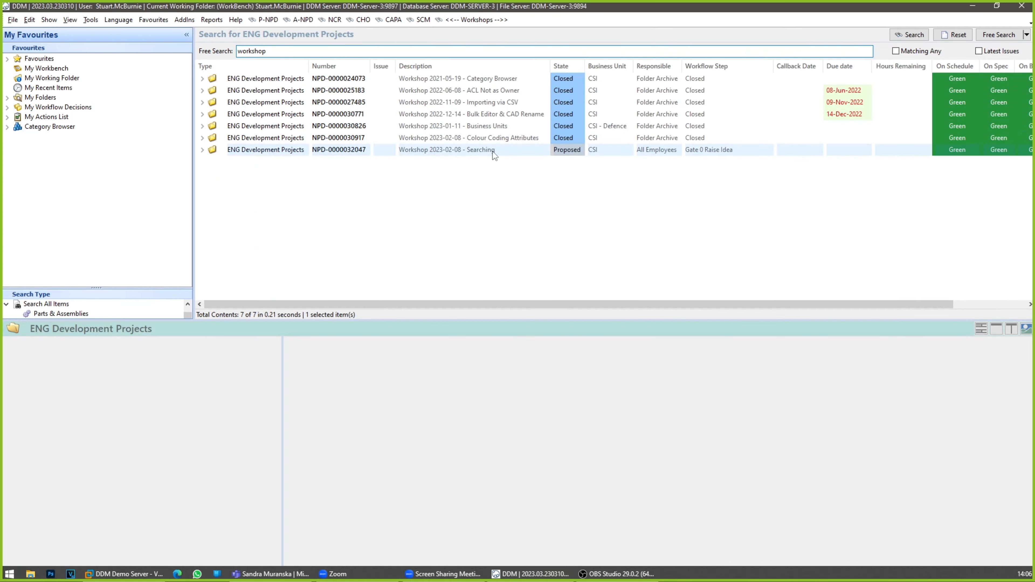
Step: Set the state of the Query Limit - Settings User task to Completed
left_click(658, 391)
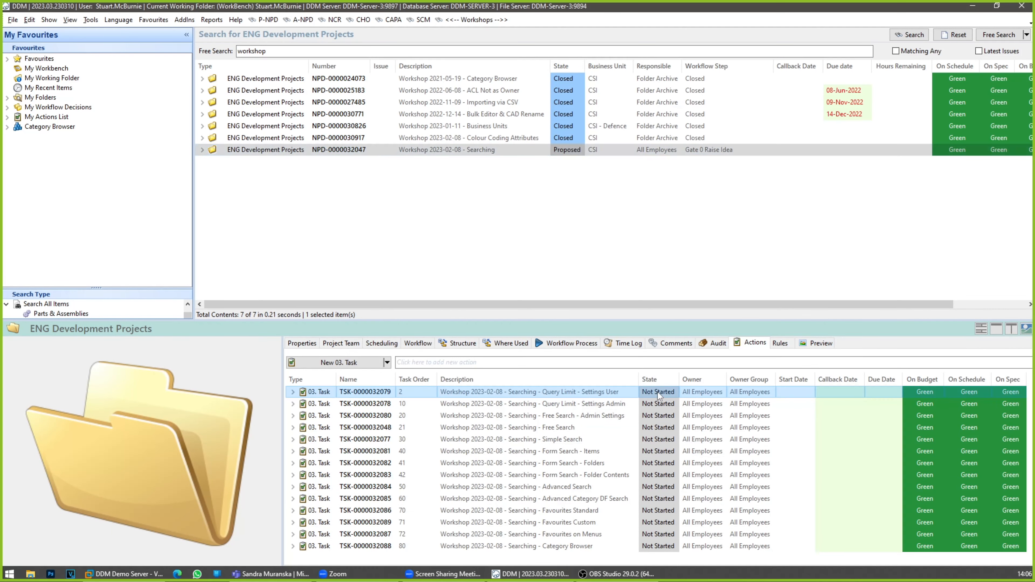
left_click(665, 394)
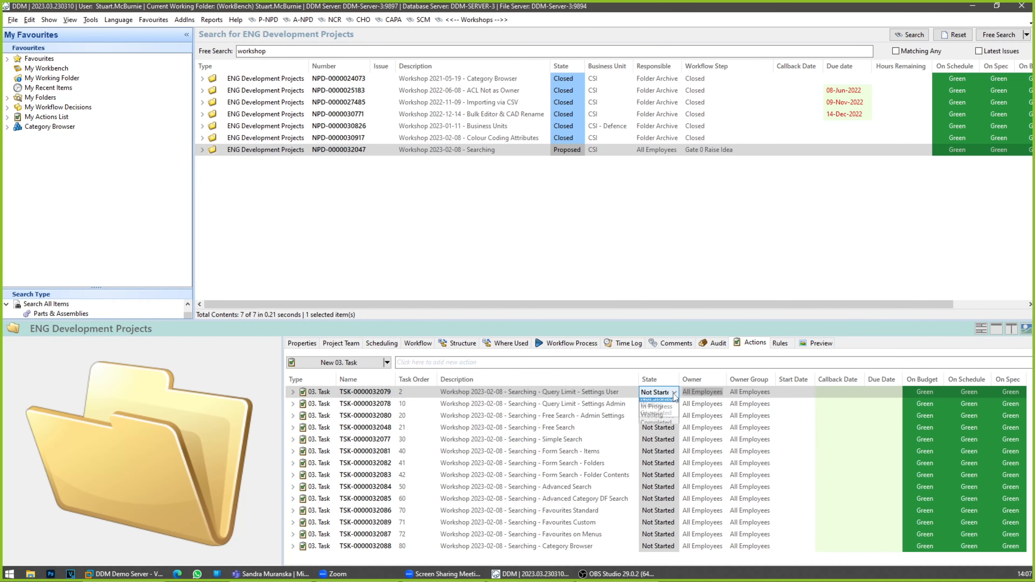
left_click(673, 426)
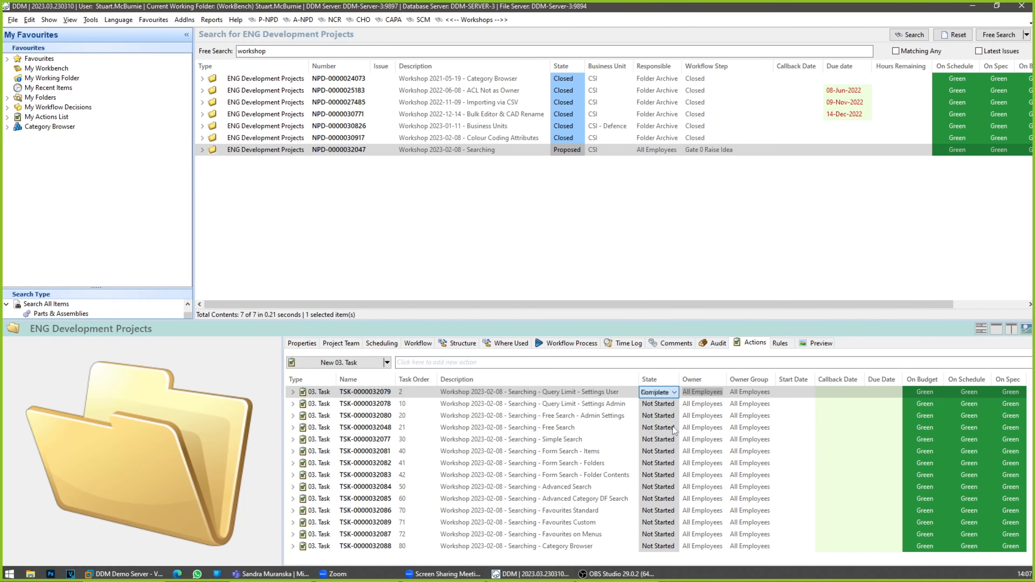
left_click(622, 403)
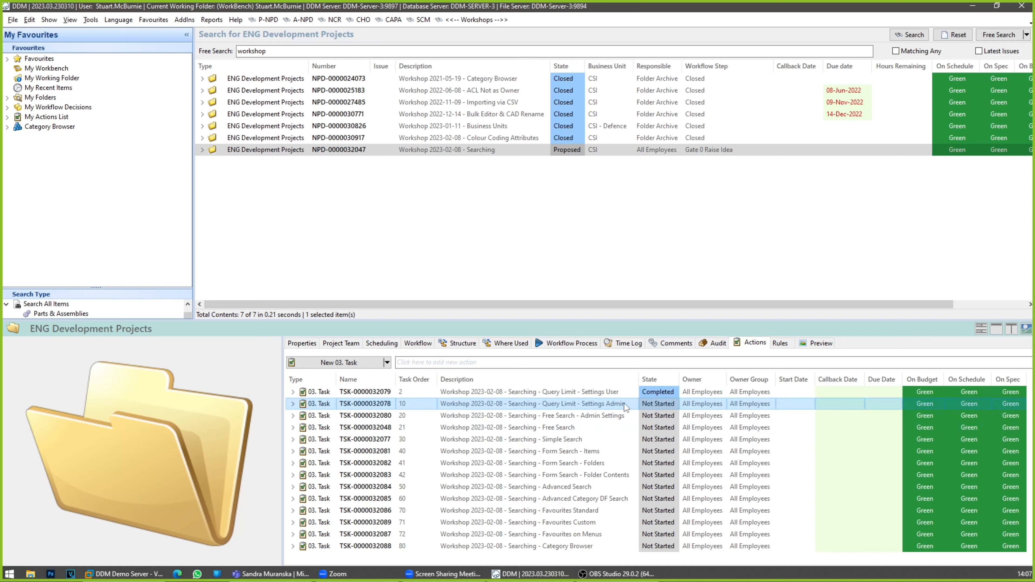
Step: Log in to DDM Administration as administrator with the account password and maximize its window
left_click(90, 20)
left_click(104, 48)
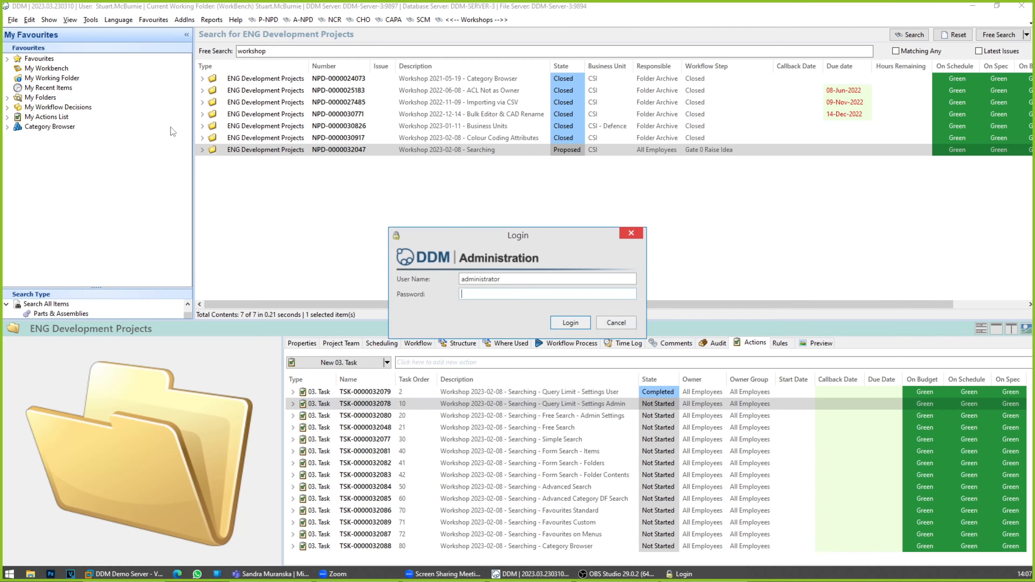
left_click(570, 322)
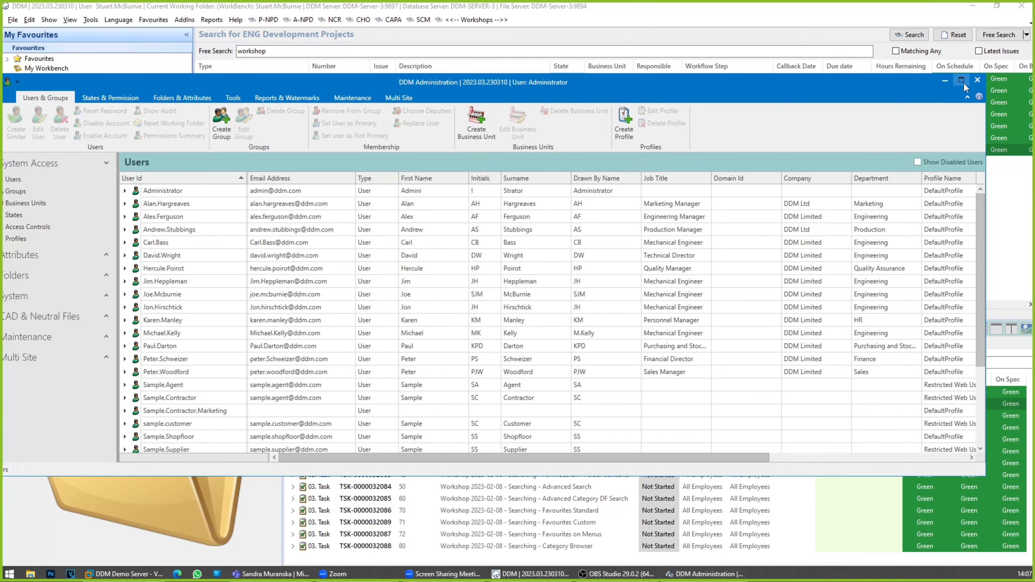
left_click(962, 81)
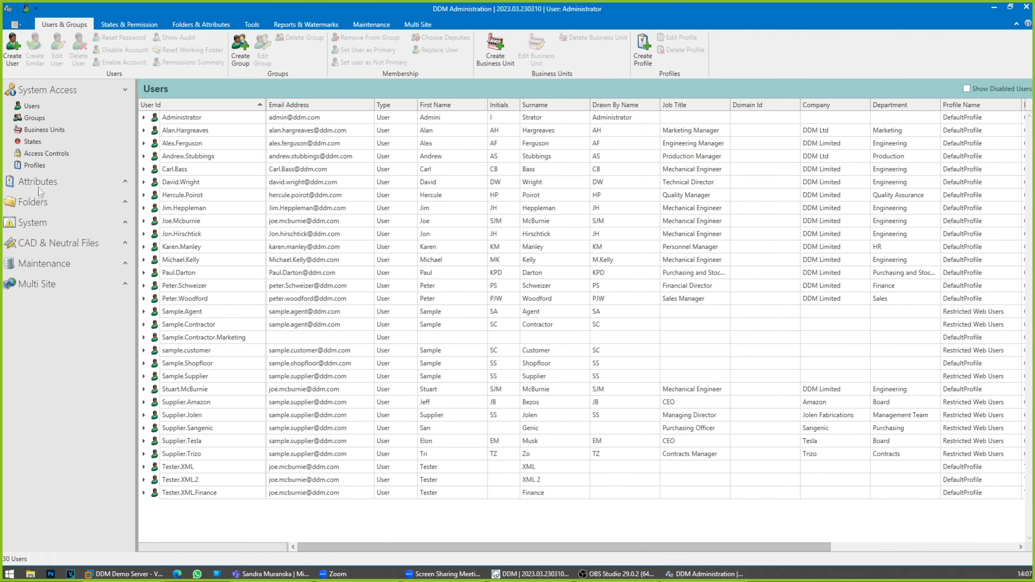
Step: Inspect the Search Results Query Limit in the system settings, then minimize the administration window
left_click(126, 223)
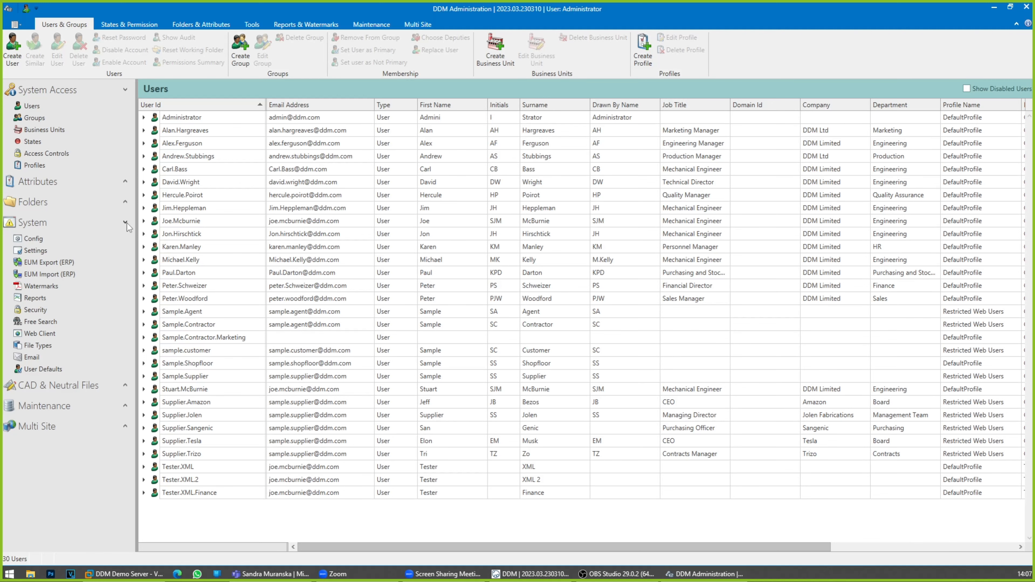
left_click(38, 251)
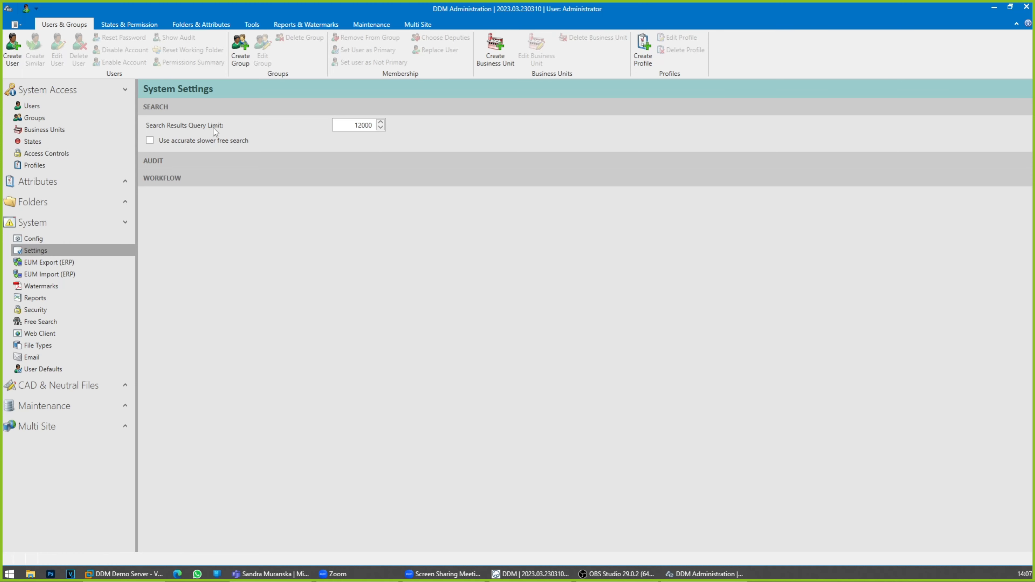
left_click_drag(346, 126, 364, 126)
left_click(379, 288)
double_click(357, 126)
left_click(995, 7)
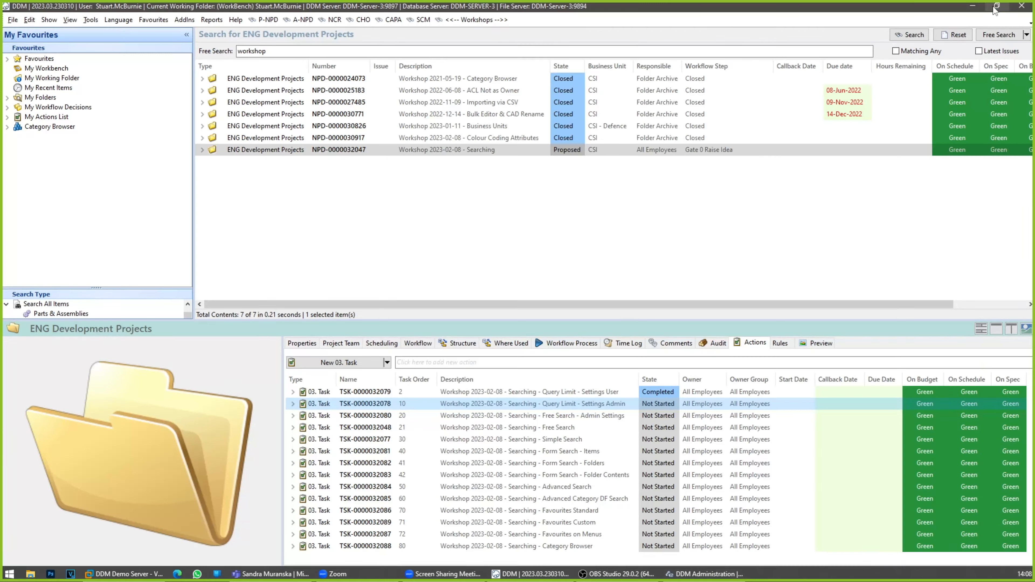
Step: Set the state of the Query Limit - Settings Admin task to Completed and select the Free Search - Admin Settings task
left_click(658, 405)
left_click(675, 403)
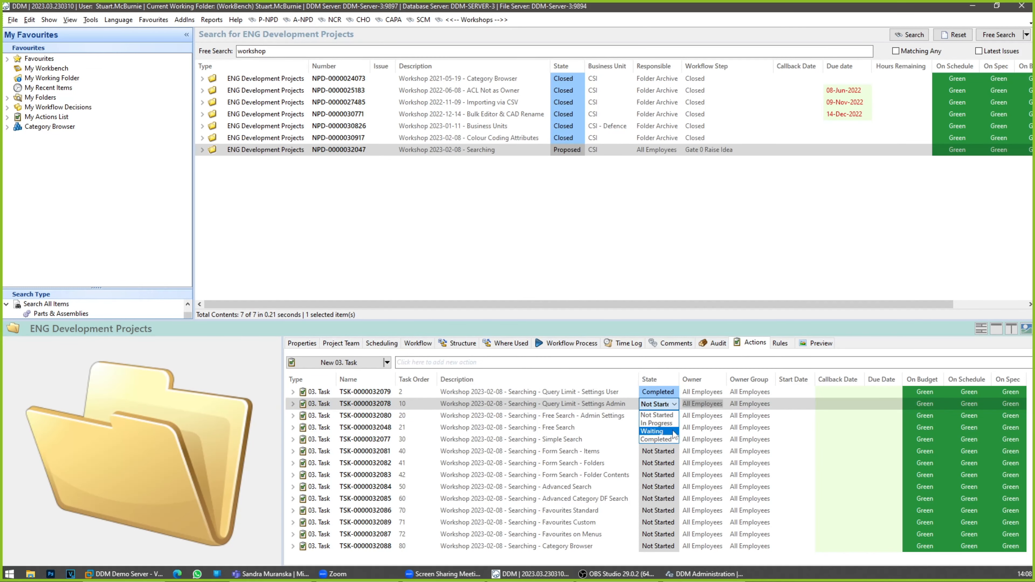
left_click(673, 439)
left_click(626, 420)
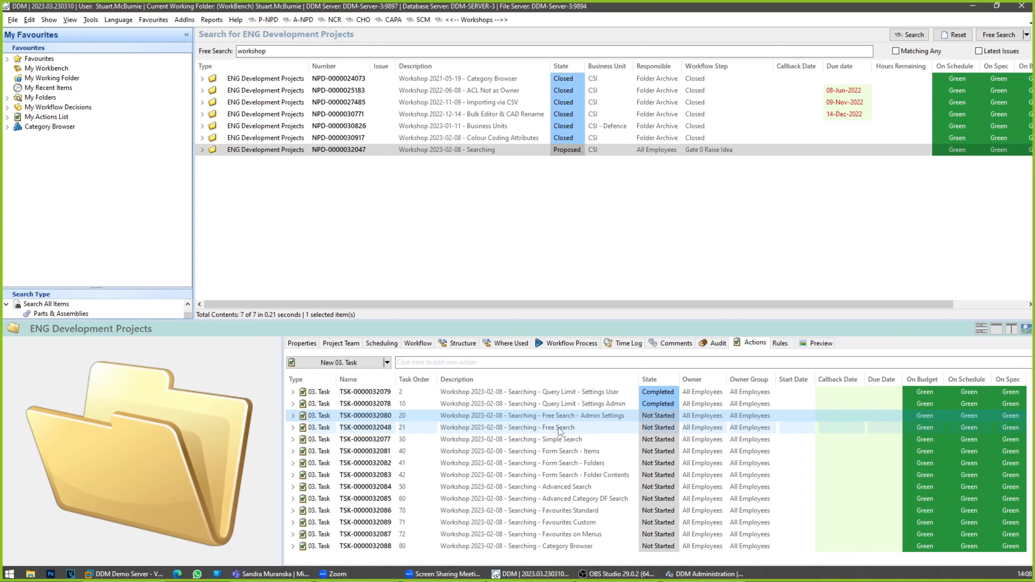
left_click(571, 416)
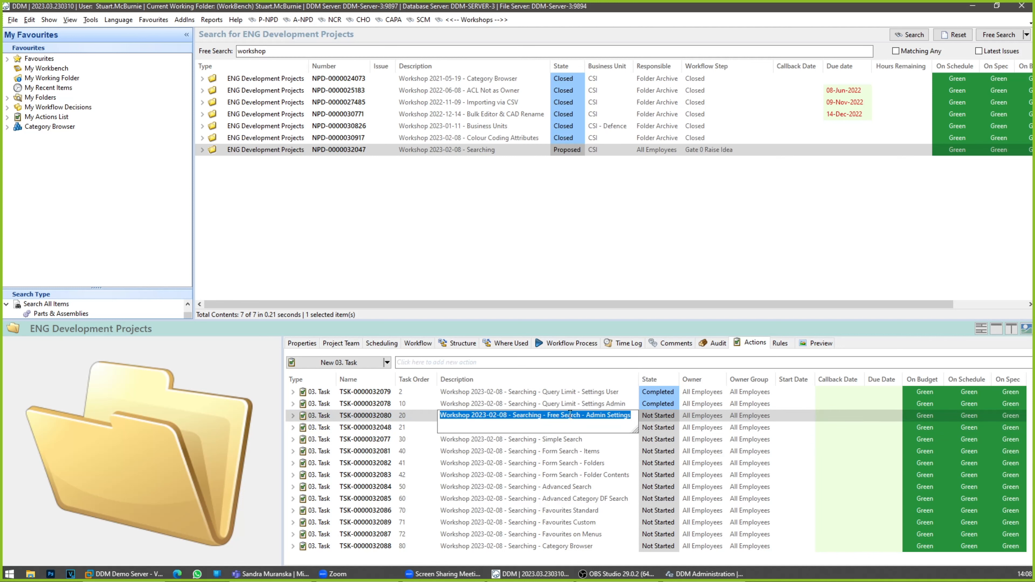
left_click(564, 251)
left_click(329, 149)
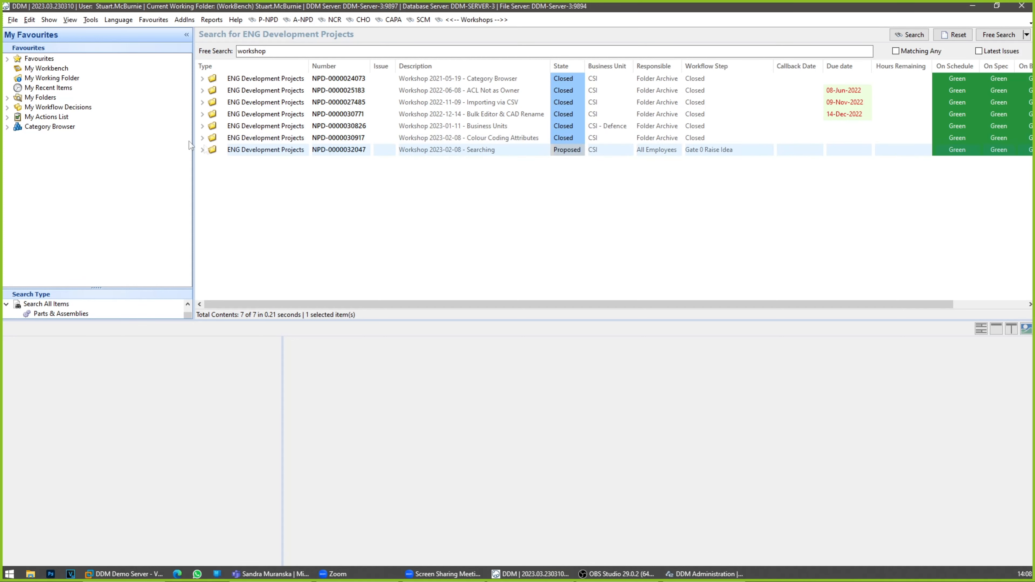
Step: Run the saved "Shatfts - Released EN8" search from the CAD Demos Searching favourites under 1. Free and inspect its free search terms
left_click(7, 59)
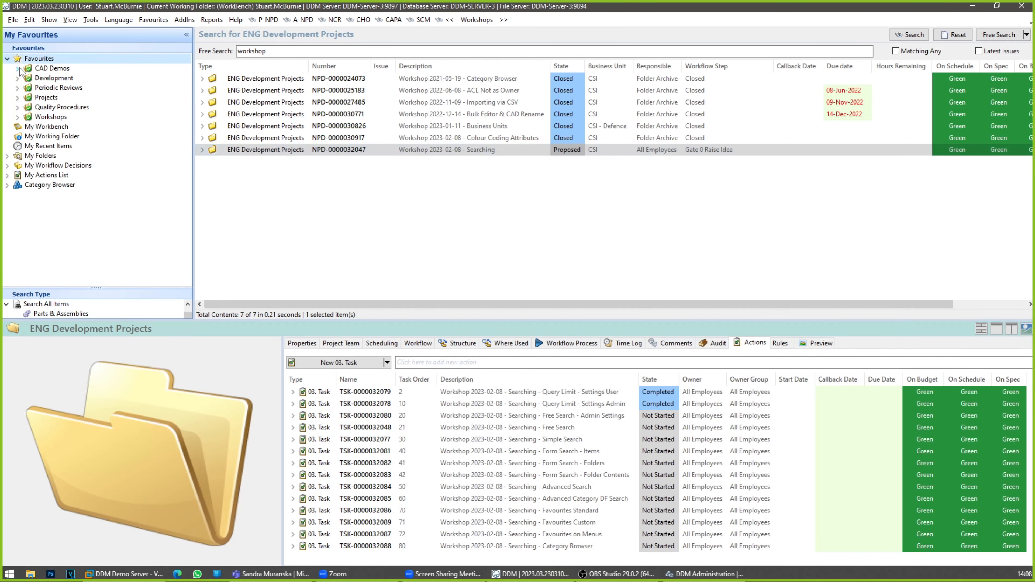
left_click(17, 68)
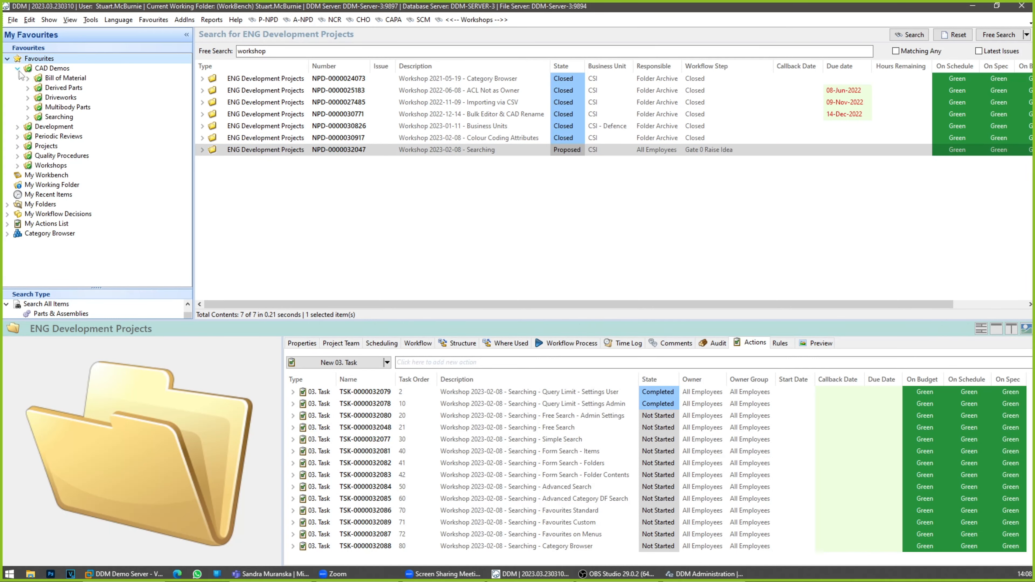
left_click(28, 117)
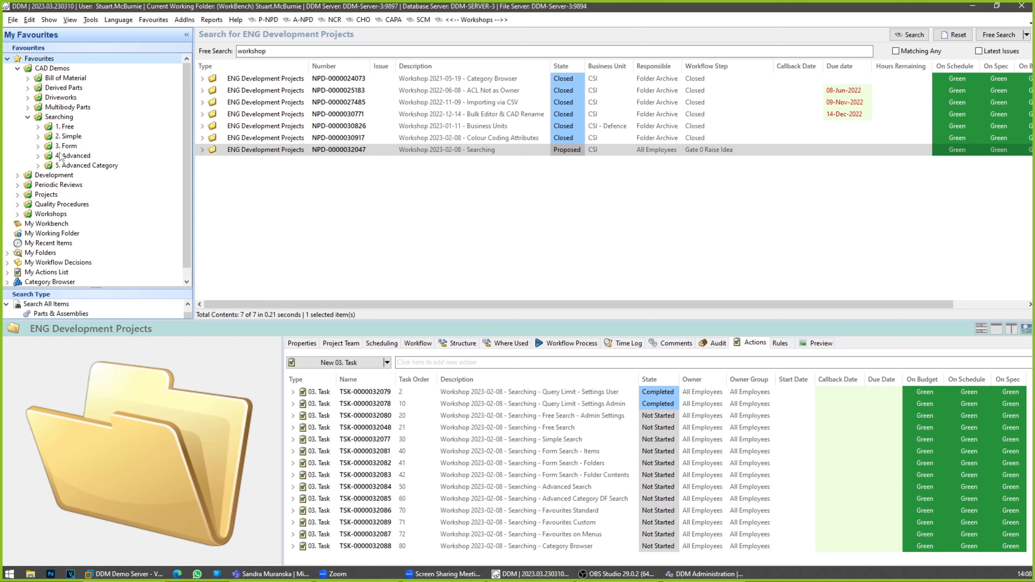
left_click(38, 127)
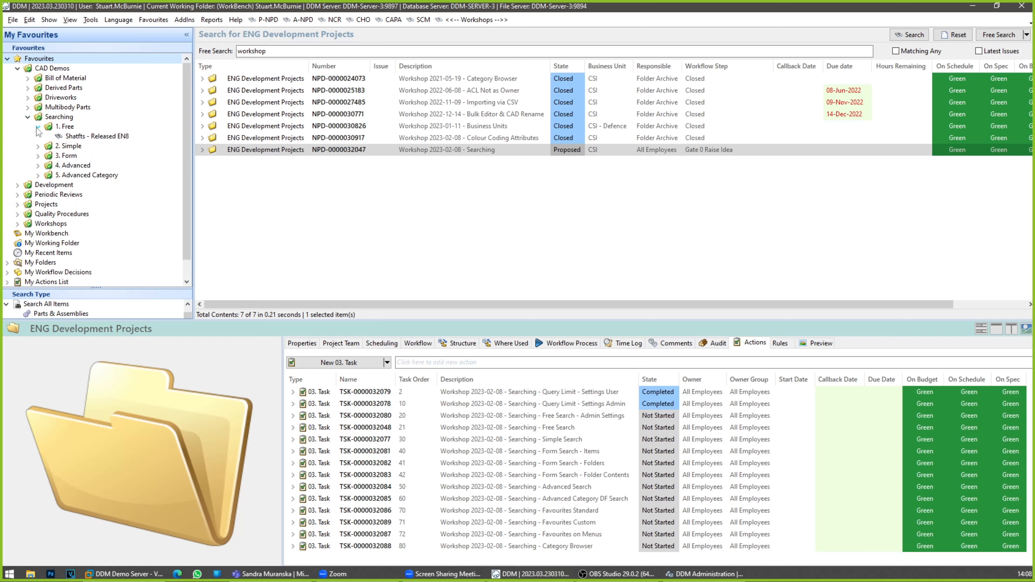
left_click(75, 137)
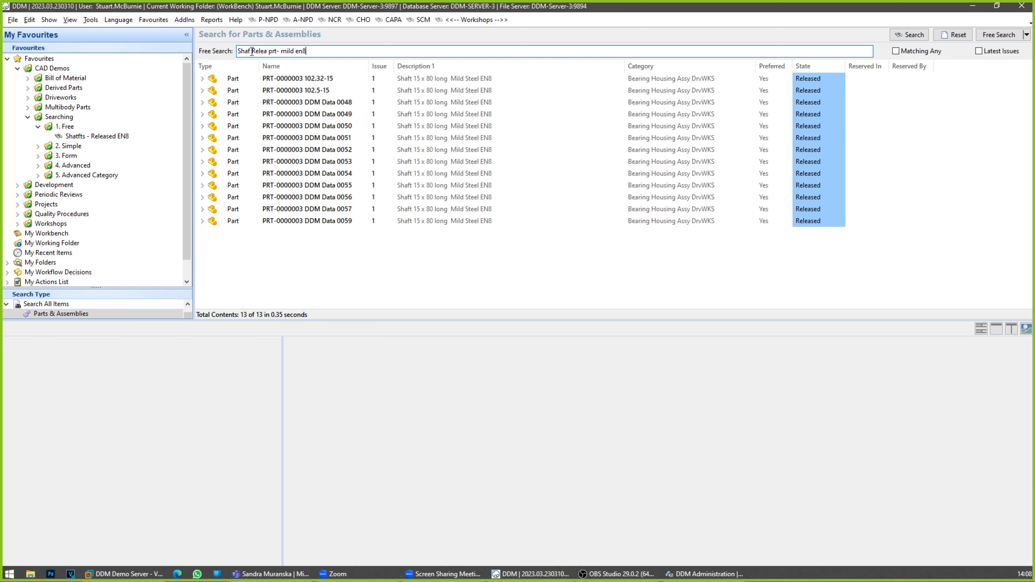
left_click(277, 51)
type("-")
left_click(312, 52)
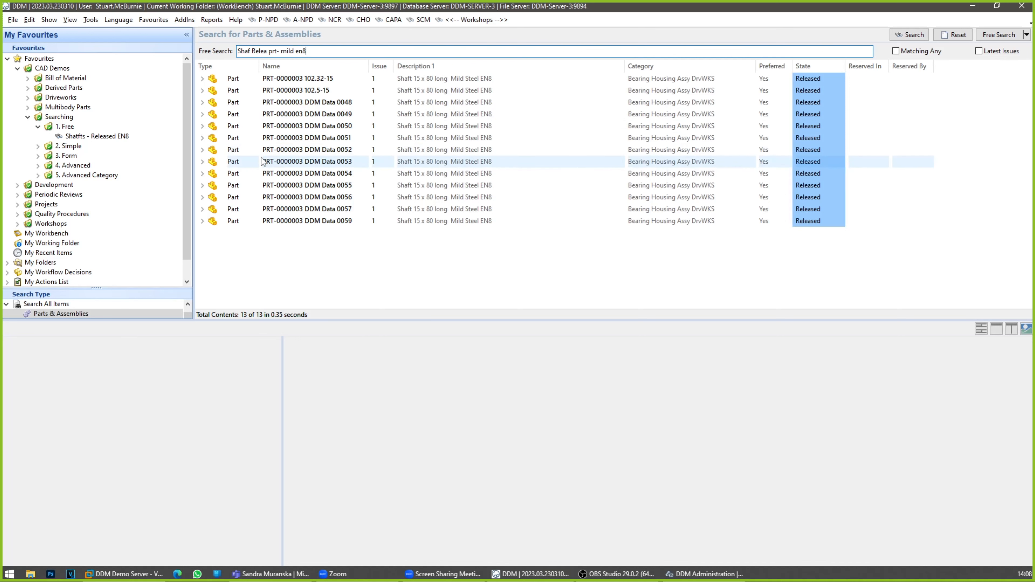
left_click_drag(312, 51, 238, 51)
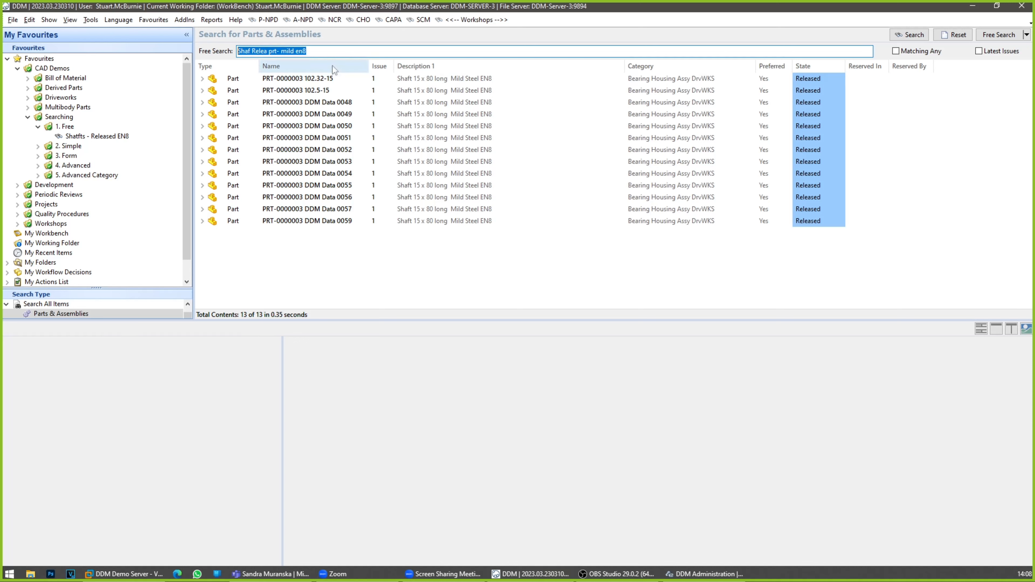
left_click(333, 53)
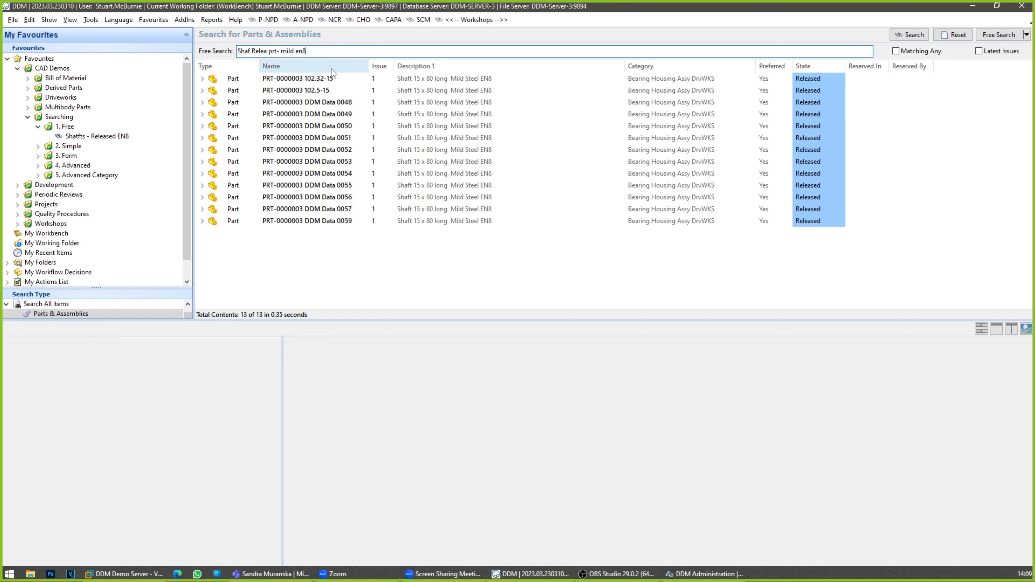
Step: Switch to DDM Administration, maximize its window and display the Free Search attributes for the PARTS item type under System
left_click(699, 575)
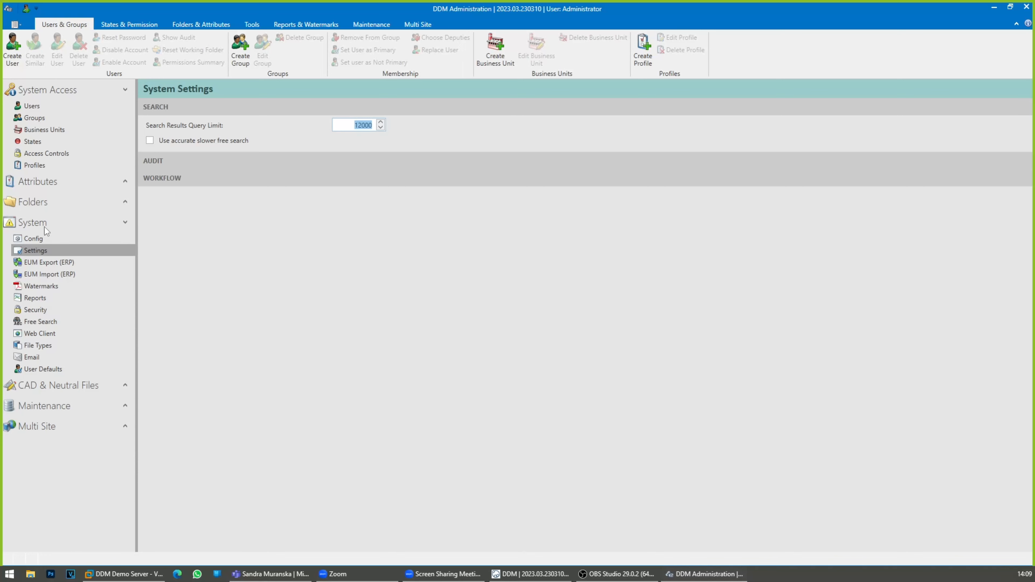
left_click(44, 323)
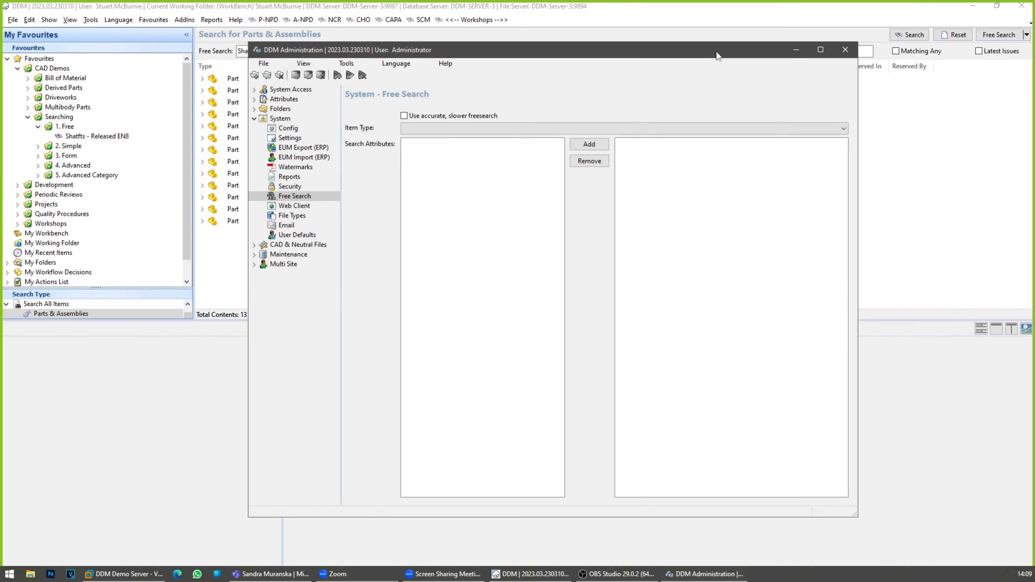
left_click(821, 49)
left_click(287, 82)
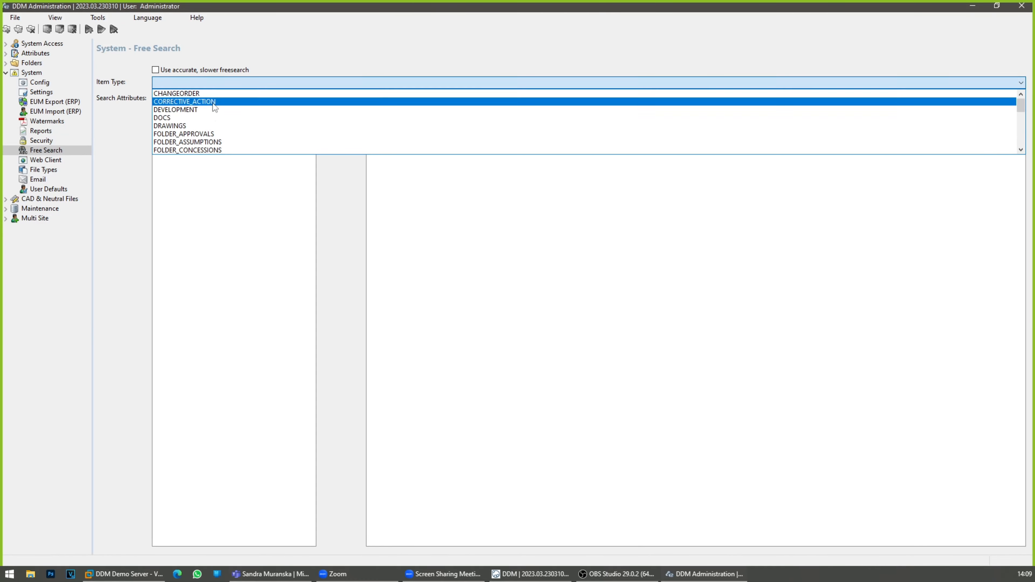
scroll(210, 134, "down", 2)
scroll(210, 138, "down", 6)
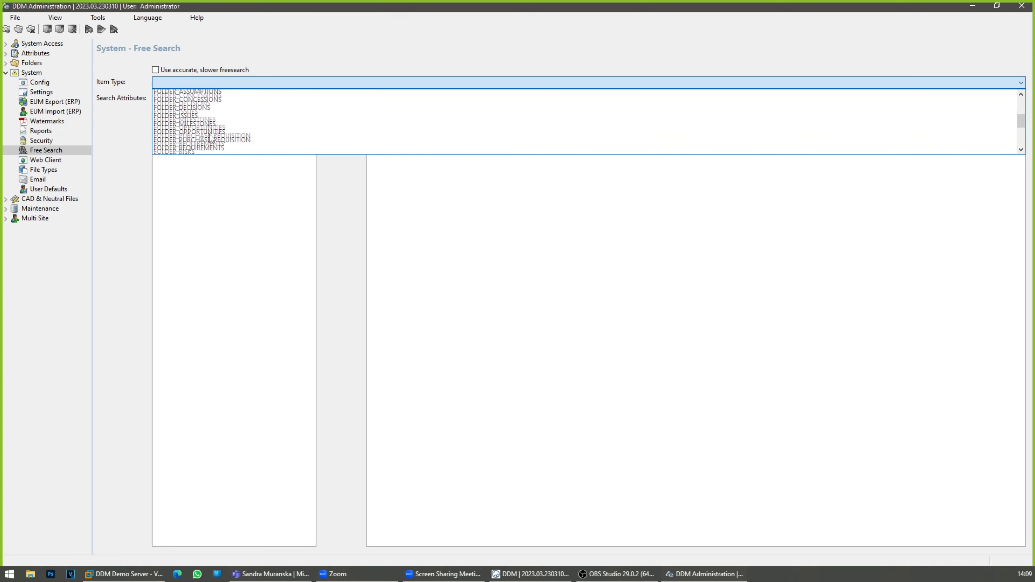
scroll(210, 133, "up", 2)
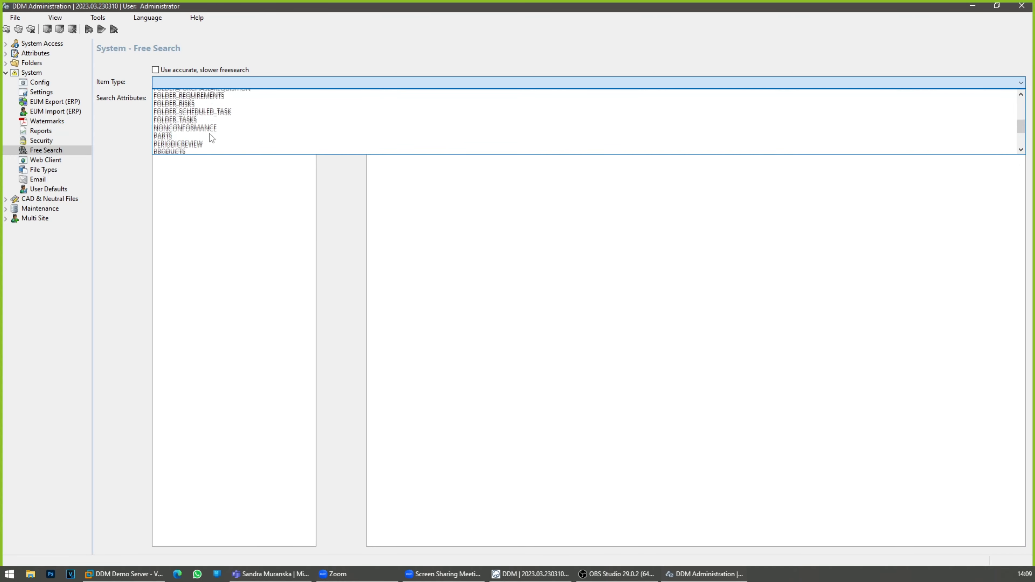
left_click(207, 139)
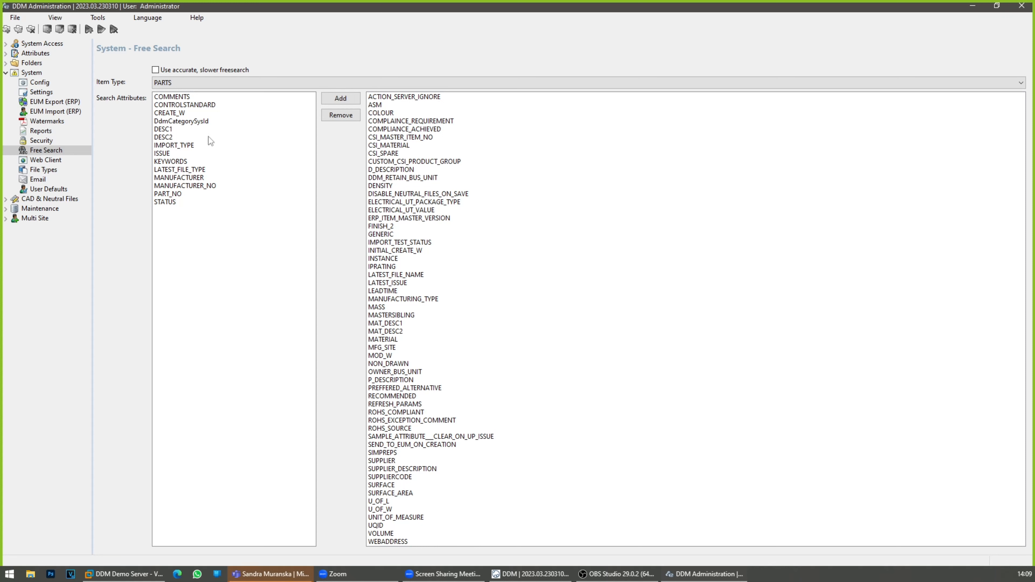
Step: Remove STATUS from the PARTS free search attributes and add it back to the search attributes list
left_click(169, 203)
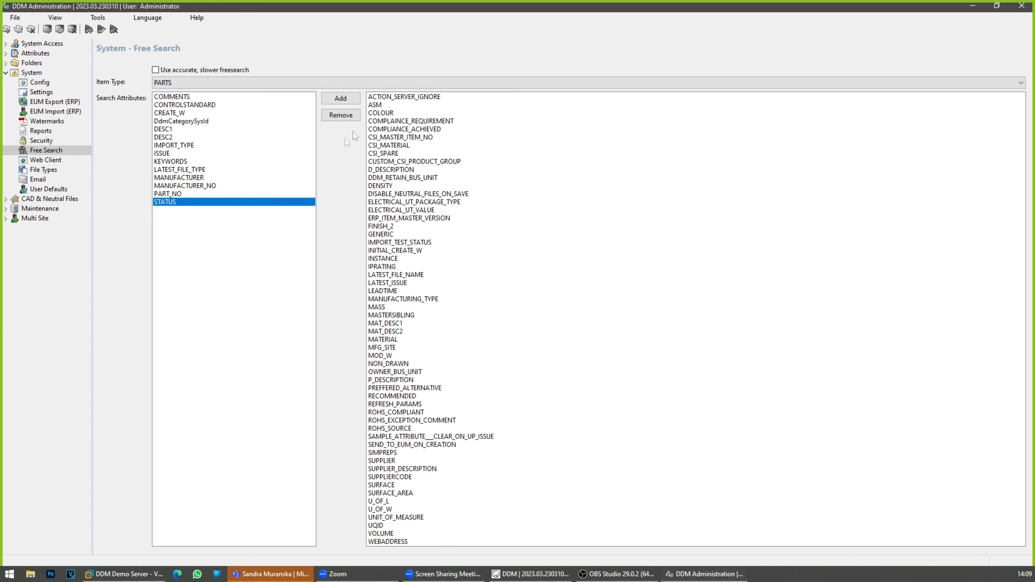
left_click(341, 115)
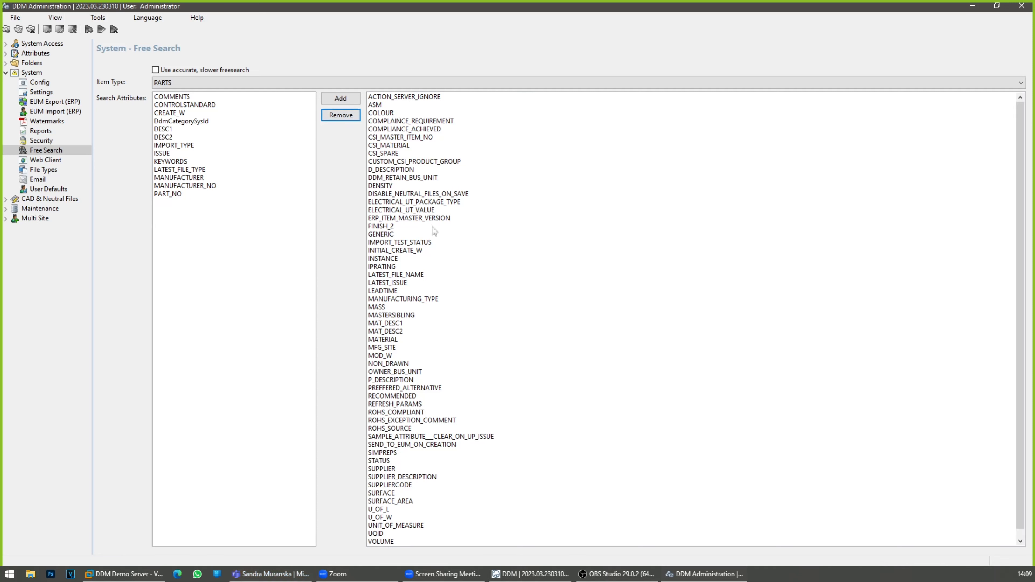
scroll(435, 244, "down", 1)
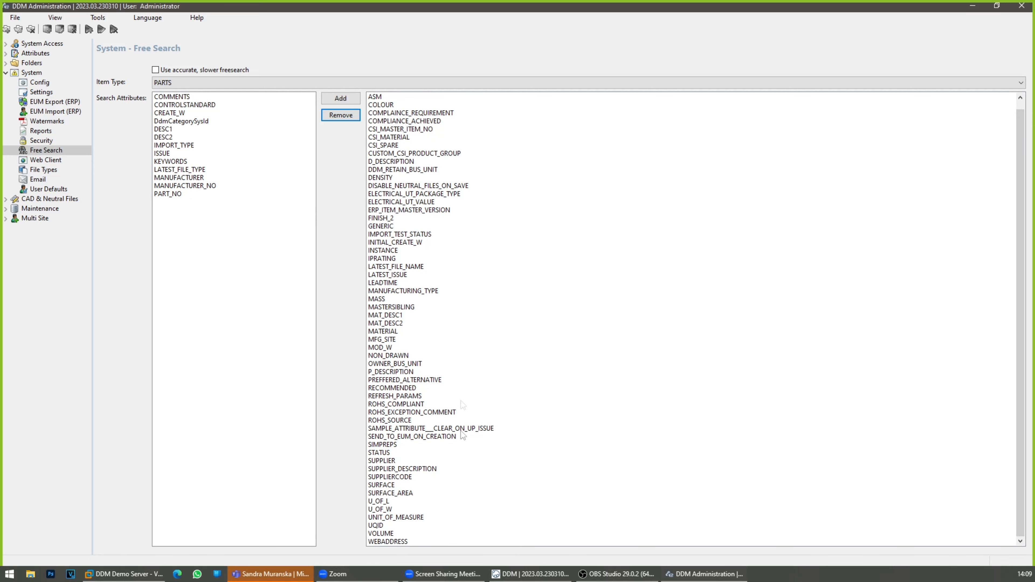
left_click(382, 454)
left_click(339, 99)
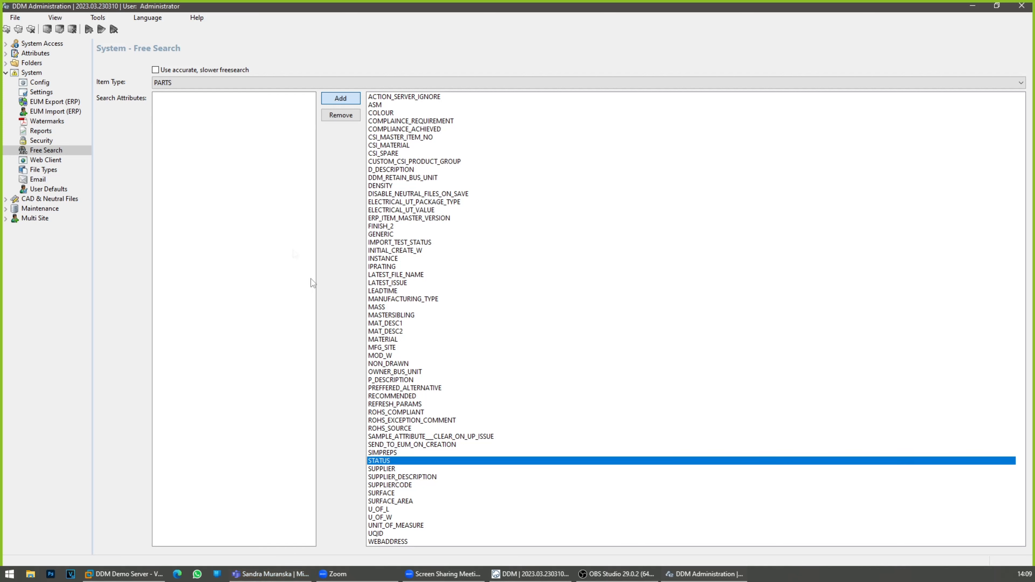
left_click(343, 99)
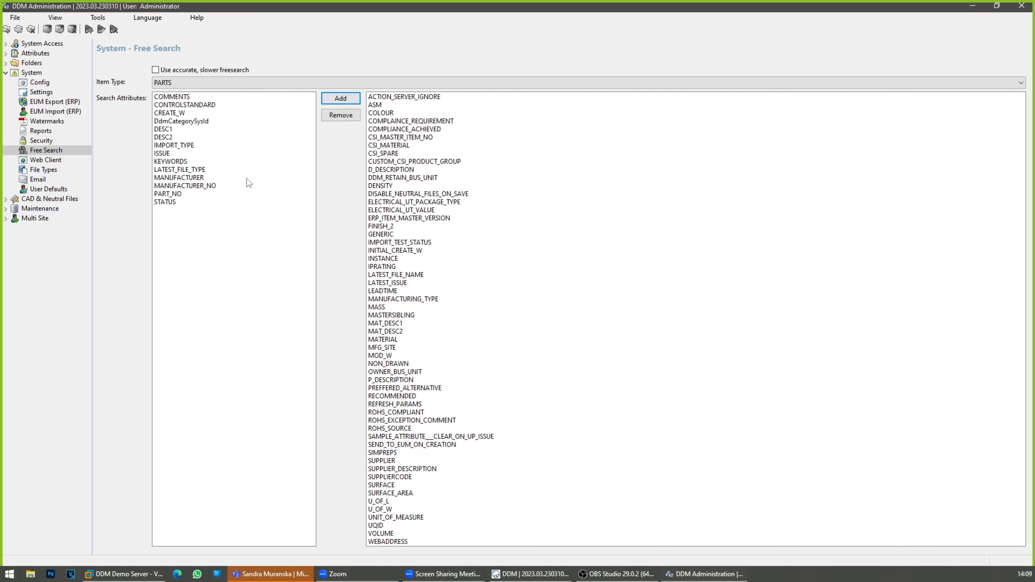
left_click(227, 202)
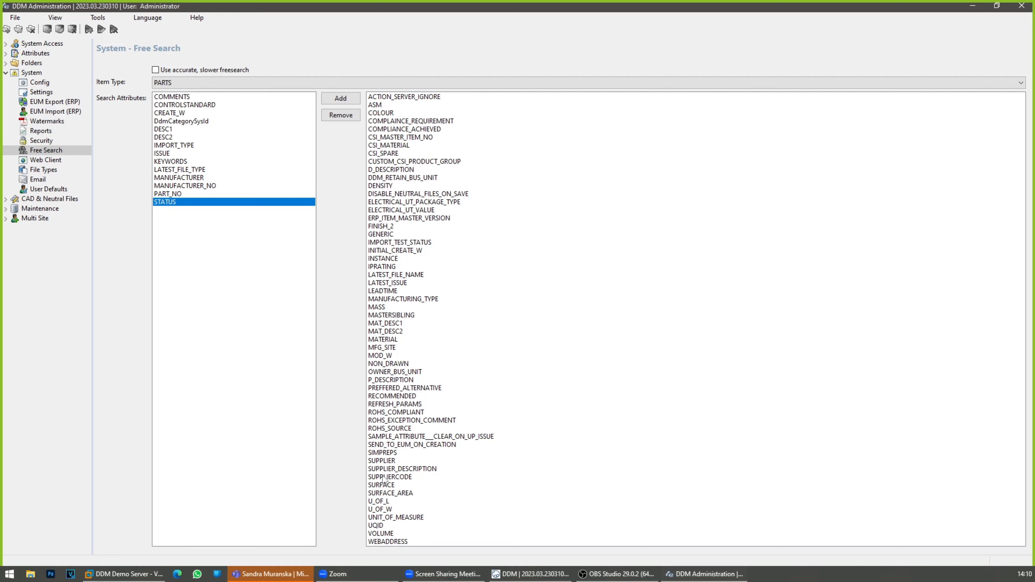
Step: Minimize the administration window, rerun the saved "Shatfts - Released EN8" search and clear Latest Issues
left_click(256, 82)
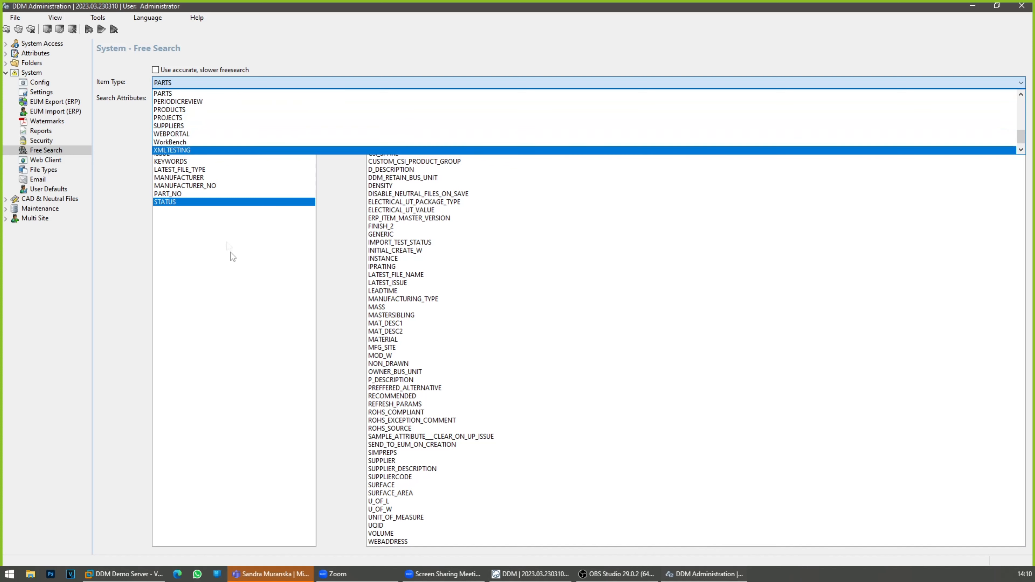
left_click(265, 299)
left_click(973, 5)
left_click(92, 138)
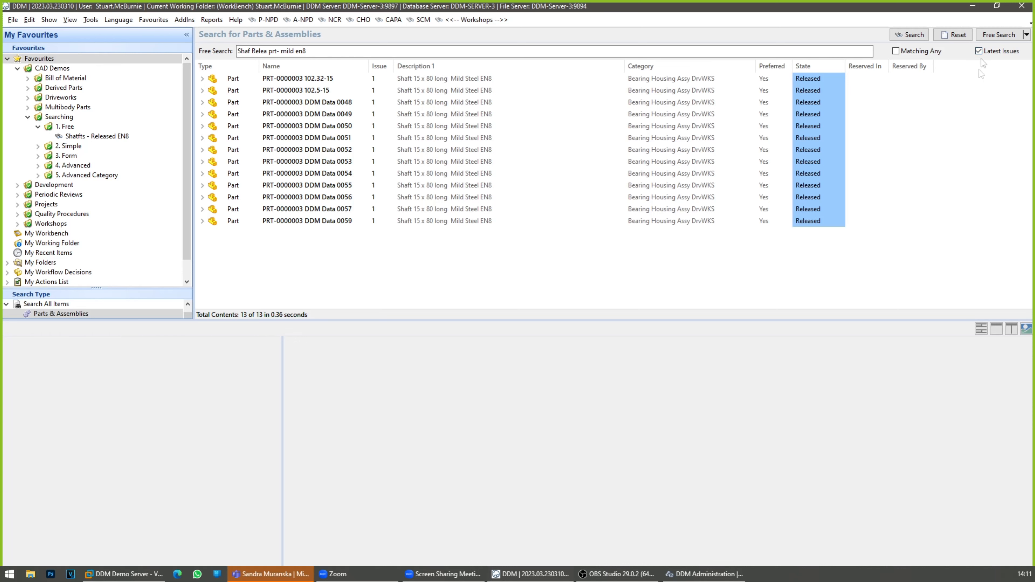
left_click(978, 51)
Step: Inspect the client's Options dialog and close it without saving changes
left_click(91, 20)
left_click(102, 35)
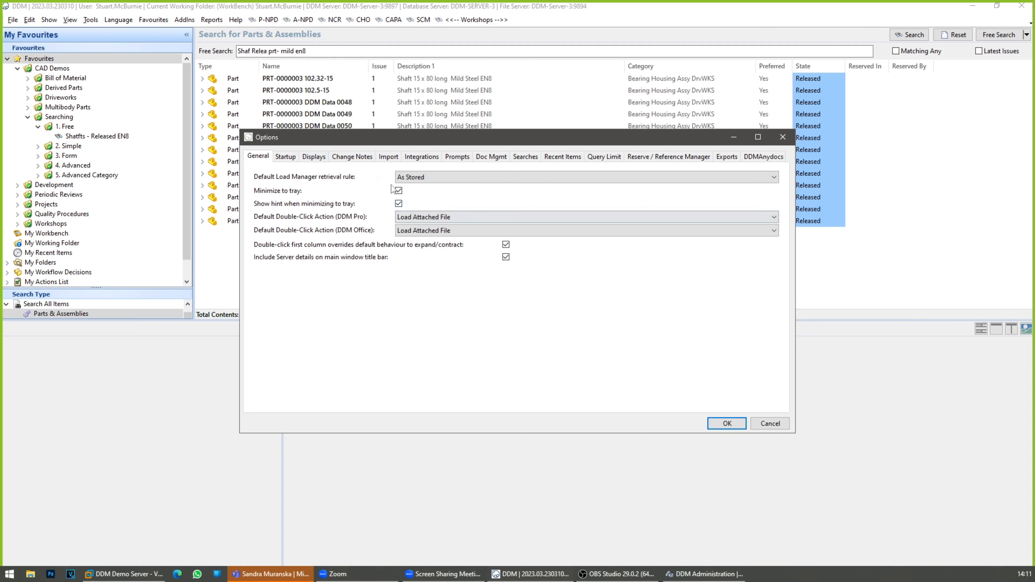
left_click(772, 424)
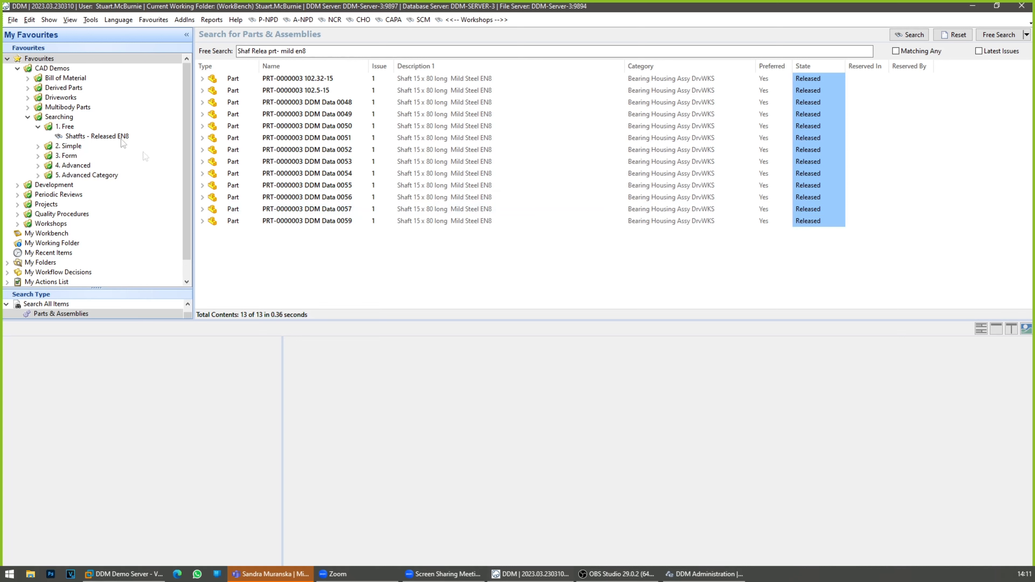
Step: Open the Searching project from the Workshops saved search and set its Free Search - Admin Settings task to Completed
left_click(473, 20)
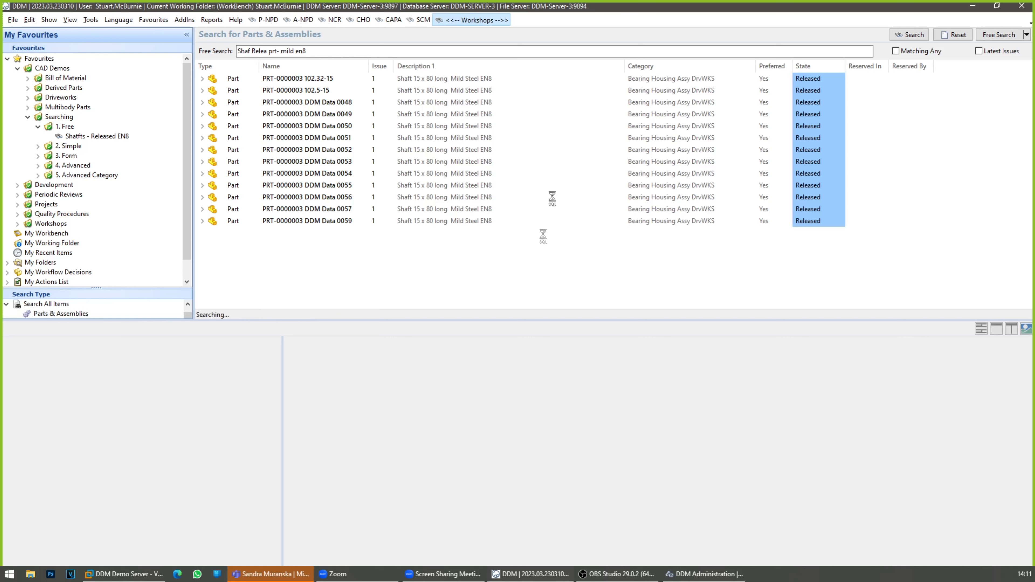
left_click(427, 147)
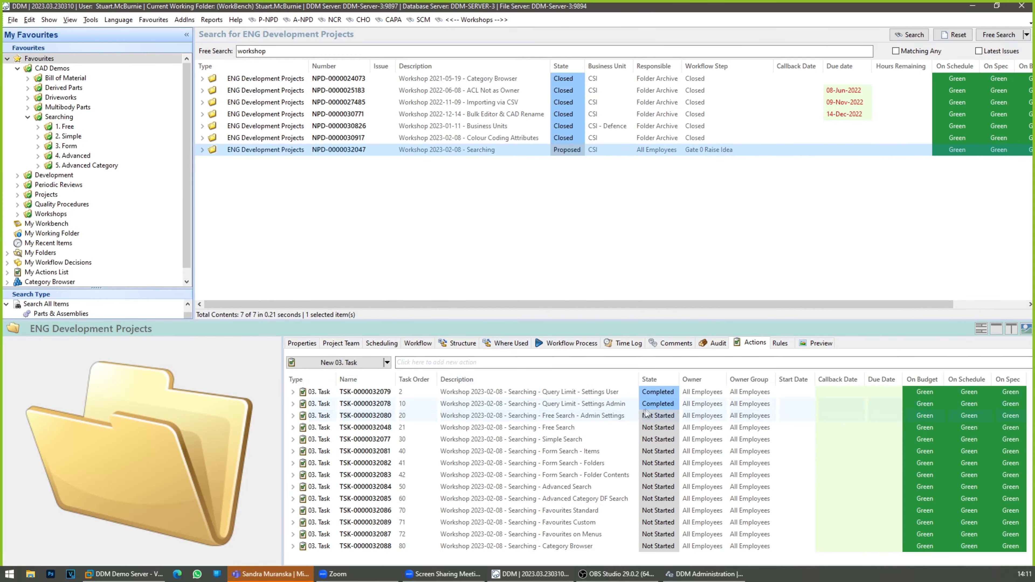
left_click(671, 421)
left_click(668, 417)
left_click(675, 416)
left_click(663, 451)
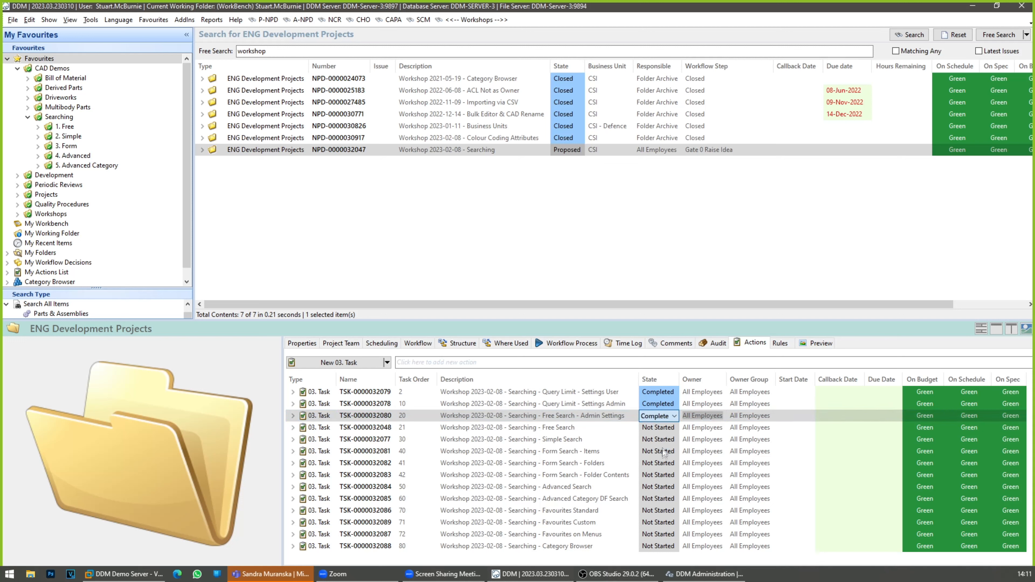
Step: Set the state of the Free Search task to Completed and select the Simple Search task
left_click(664, 429)
left_click(663, 429)
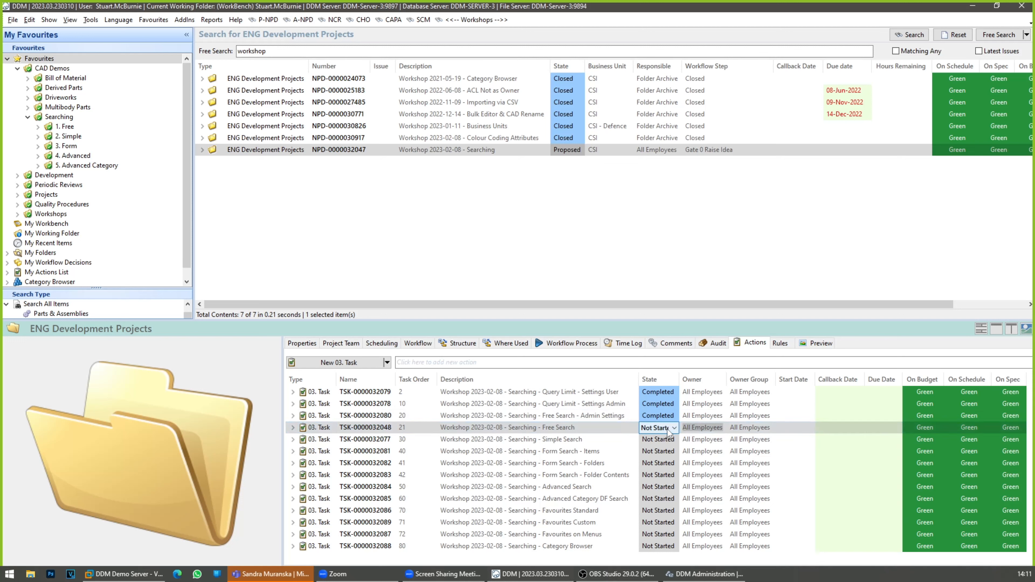
left_click(673, 429)
left_click(669, 465)
left_click(613, 439)
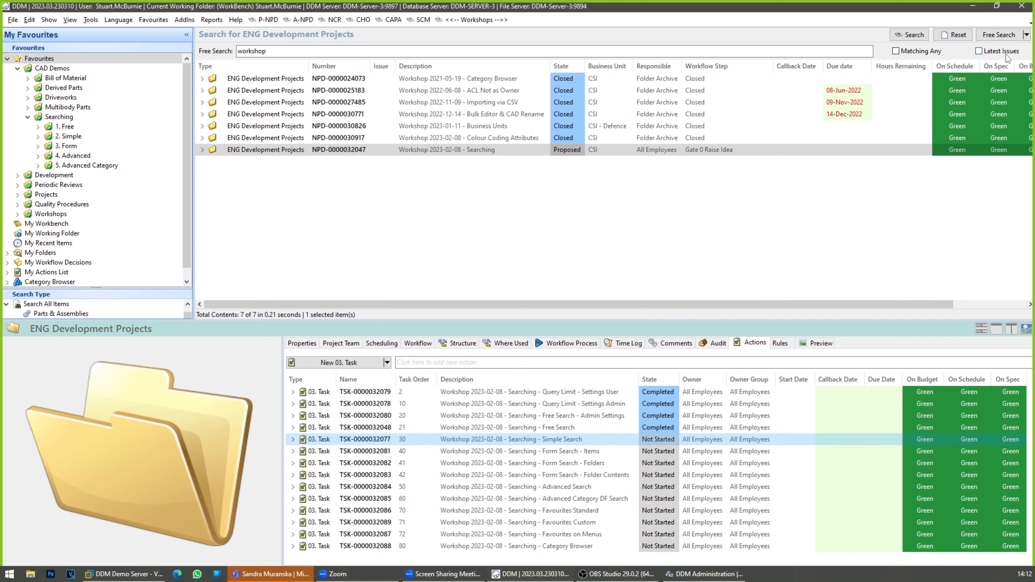
Step: Cycle the search mode through Simple, Advanced and Free Search, finish on Simple and place the cursor in the Description field
left_click(1027, 35)
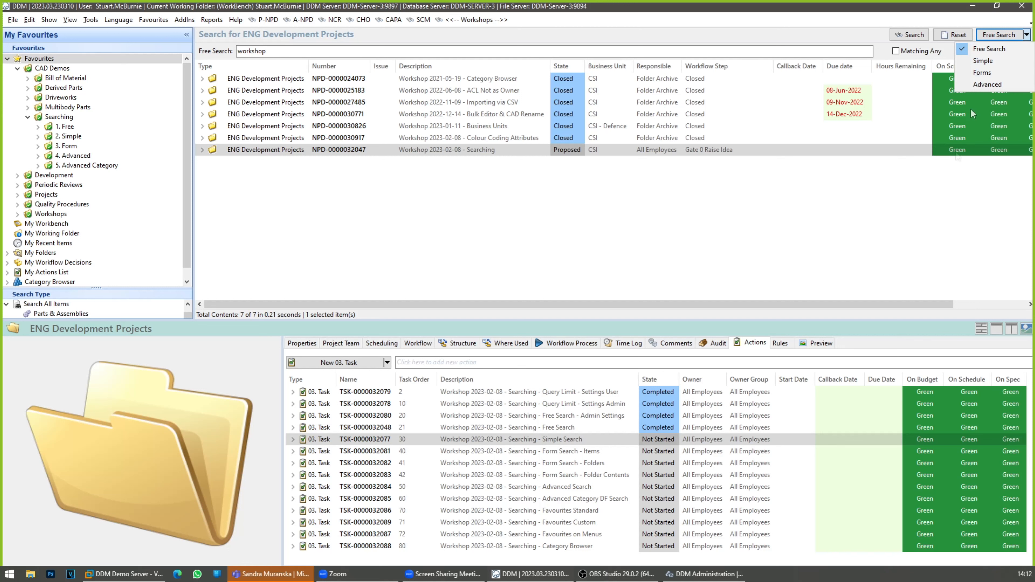
left_click(983, 61)
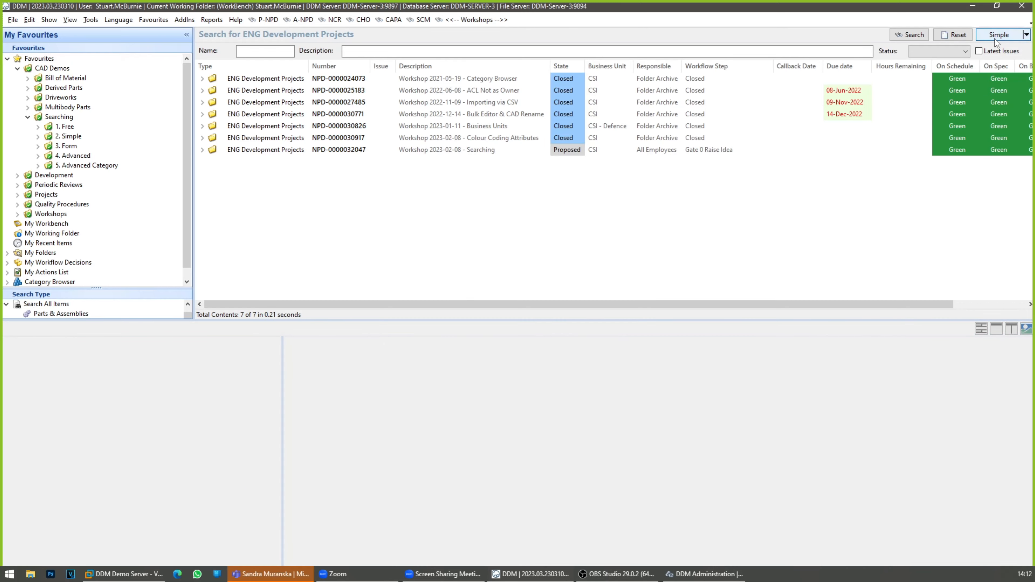
left_click(995, 38)
left_click(995, 38)
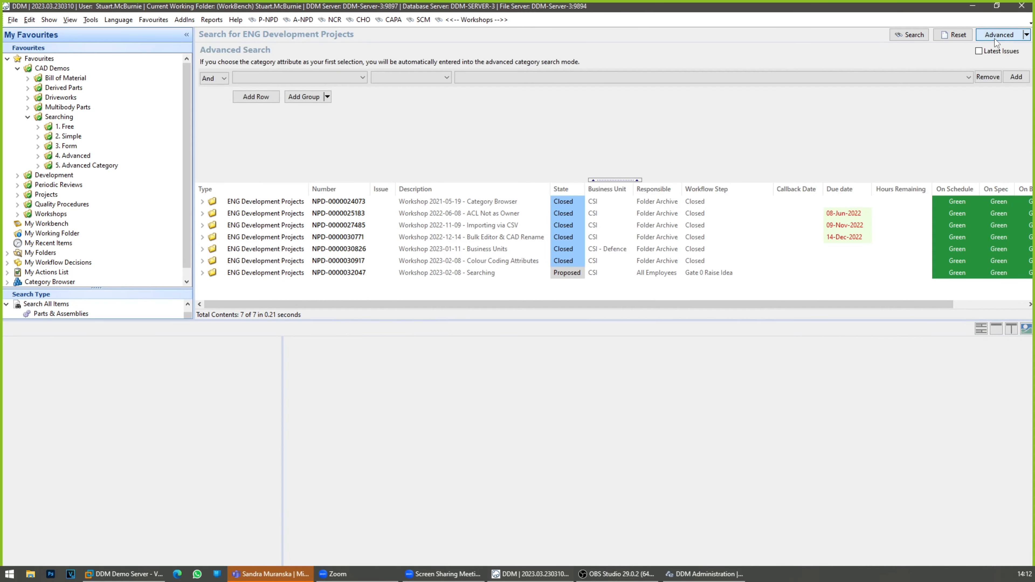
left_click(995, 38)
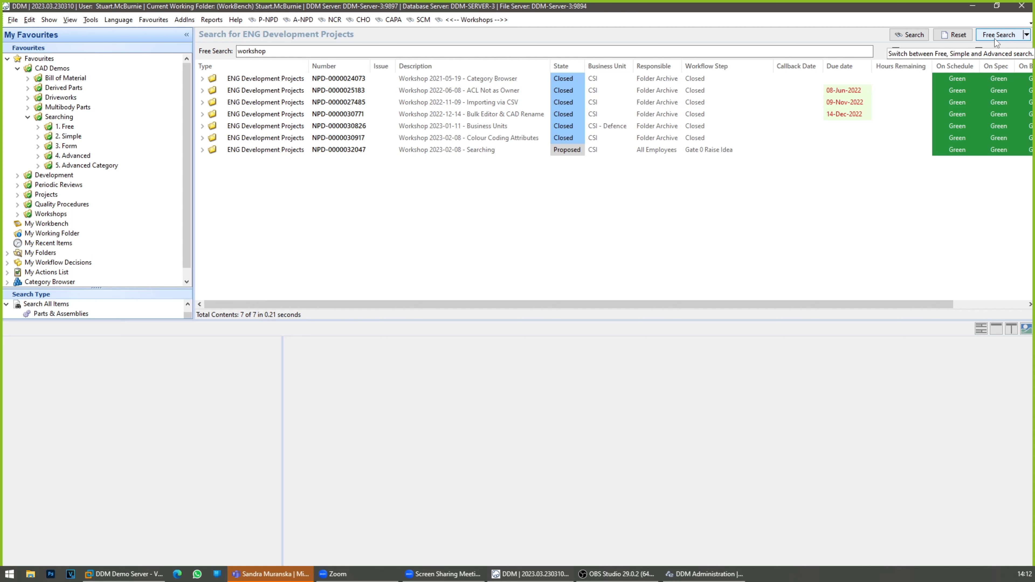
left_click(995, 38)
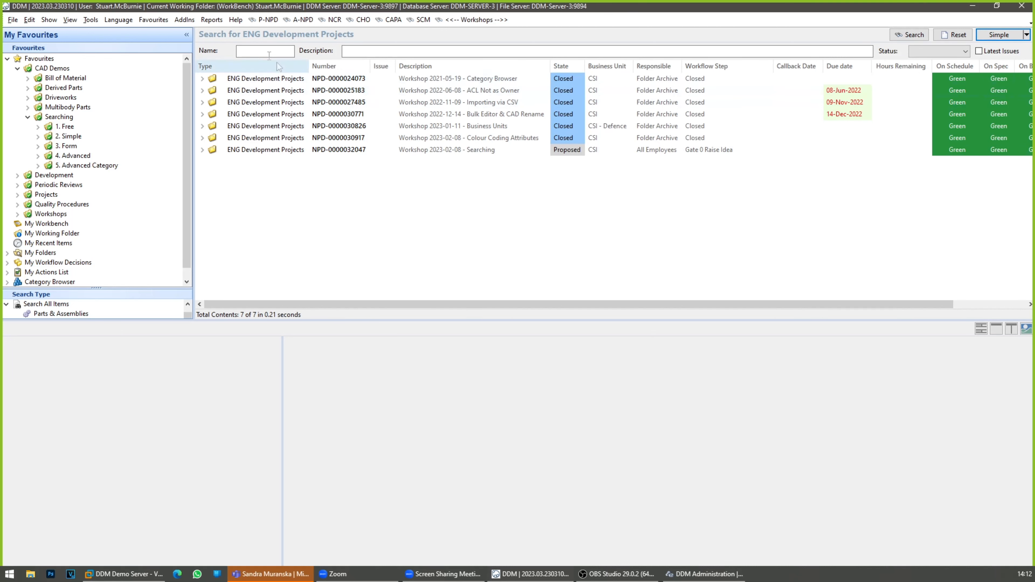
left_click(365, 51)
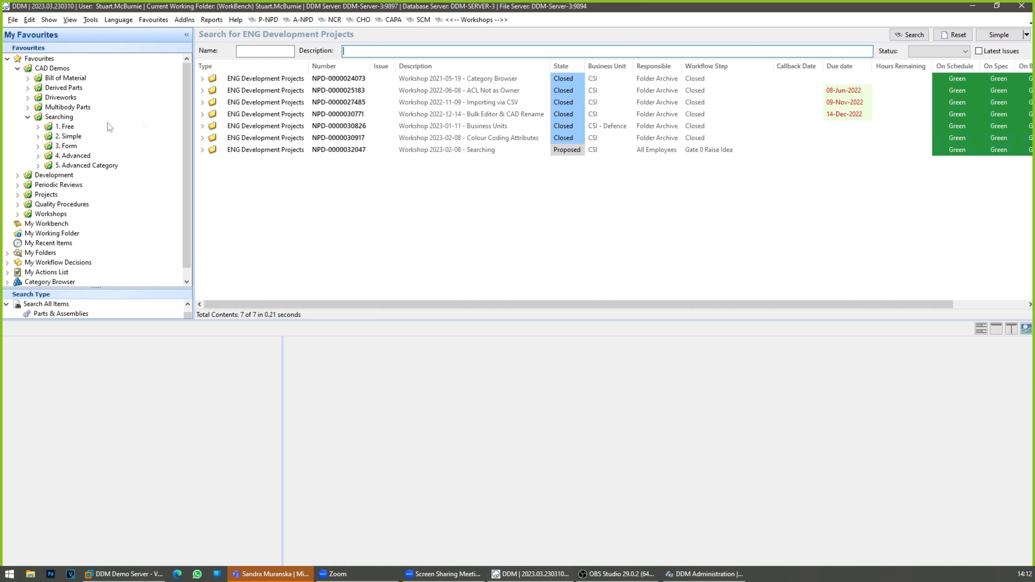
Step: Run the saved "Housings - All" search from the 2. Simple favourites and inspect its *Housing* description filter and results
left_click(38, 137)
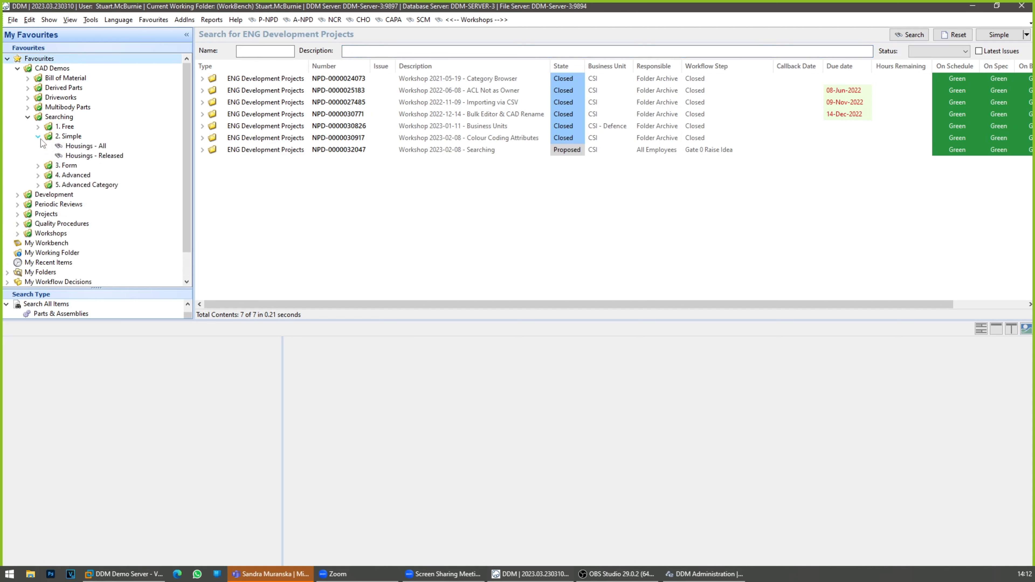
left_click(79, 147)
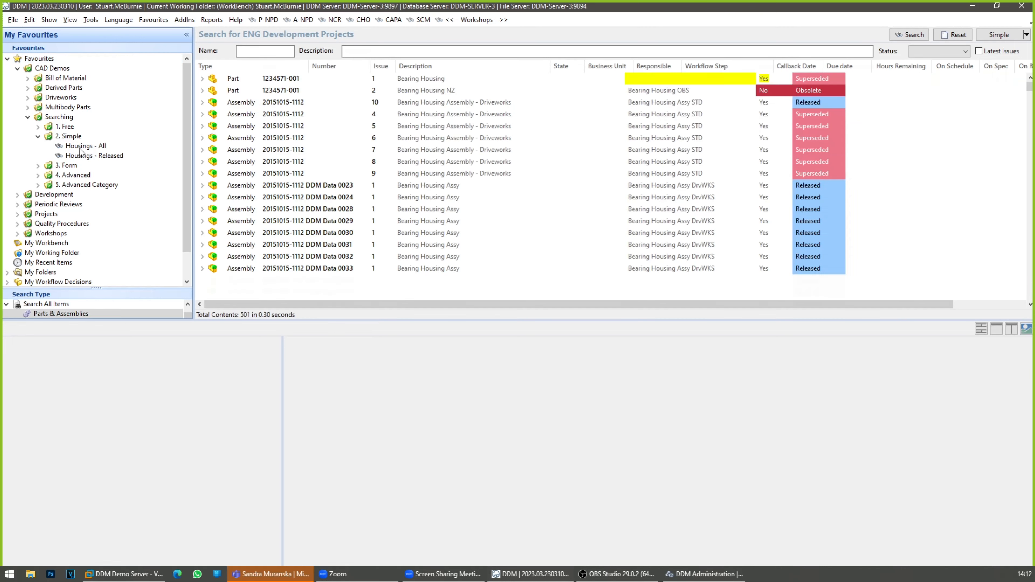
left_click_drag(391, 51, 337, 53)
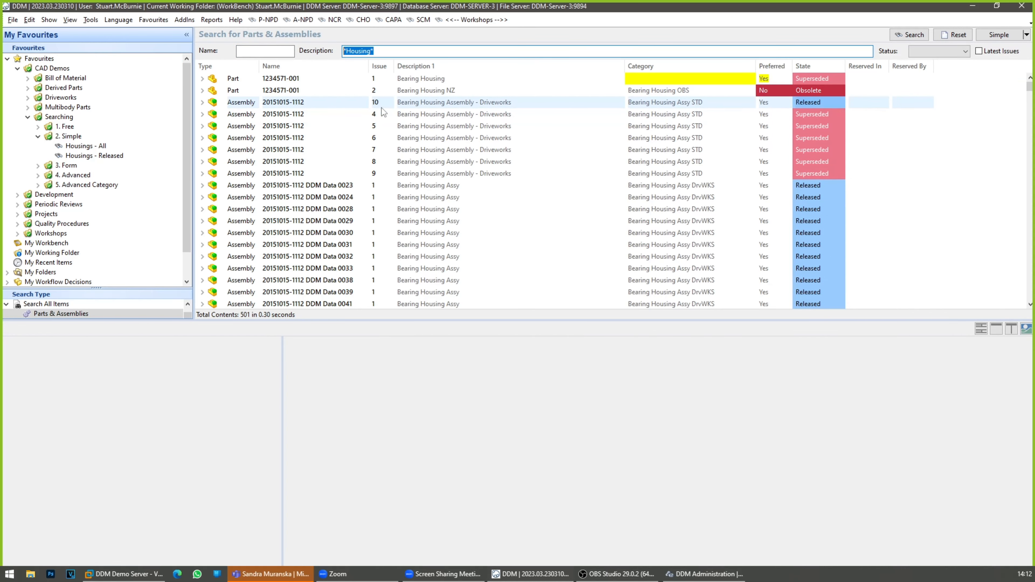
left_click_drag(343, 52, 347, 52)
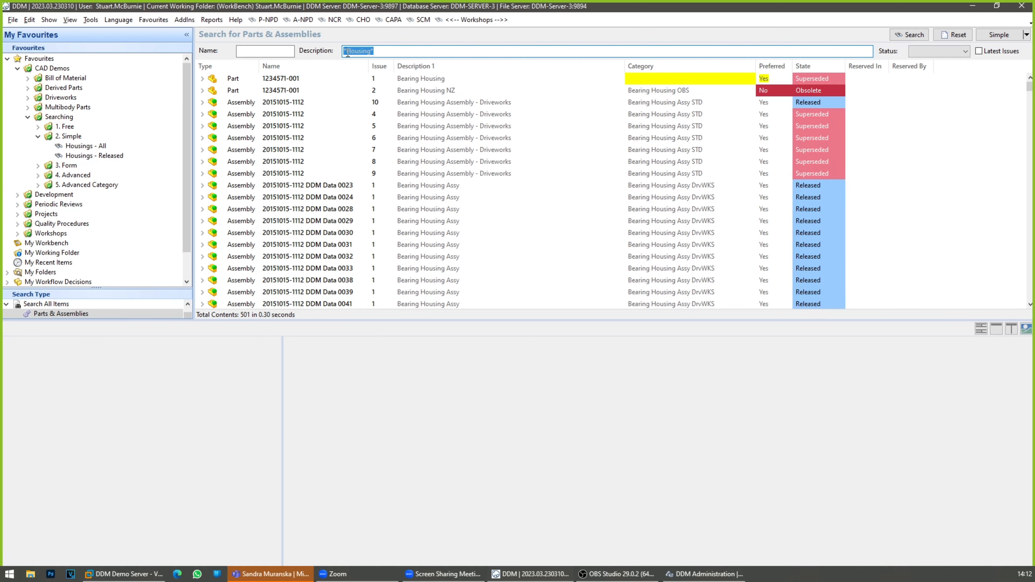
left_click(379, 51)
scroll(418, 124, "down", 8)
scroll(418, 124, "down", 5)
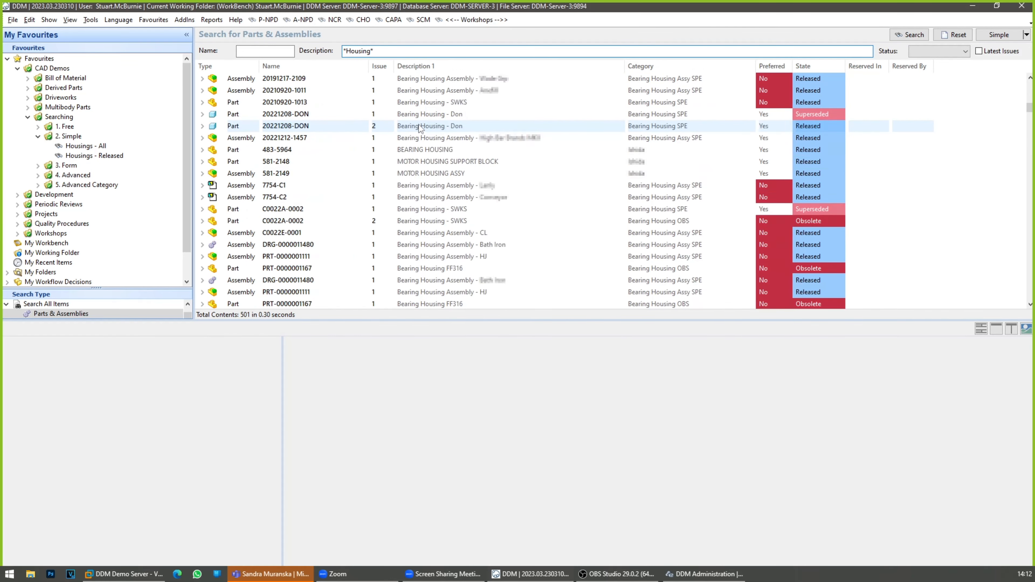
scroll(420, 127, "down", 3)
scroll(419, 127, "up", 12)
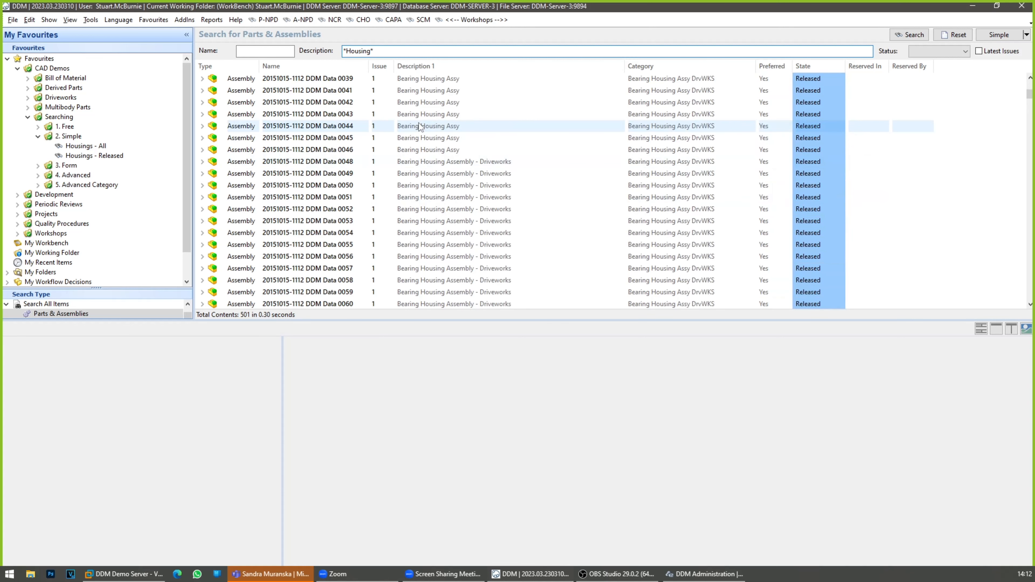
scroll(420, 127, "up", 6)
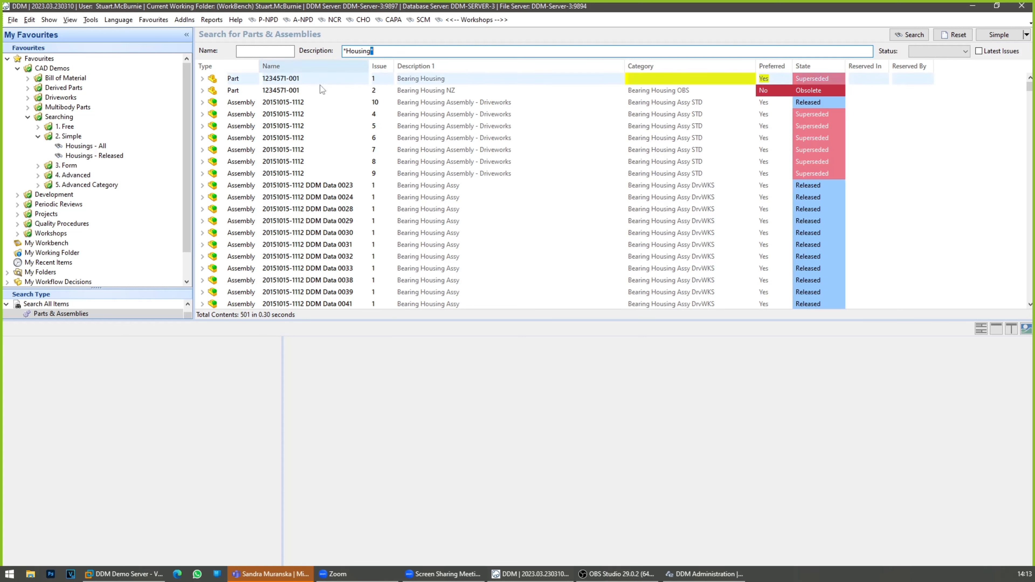
Step: Run the saved "Housings - Released" search from the 2. Simple favourites
left_click(94, 156)
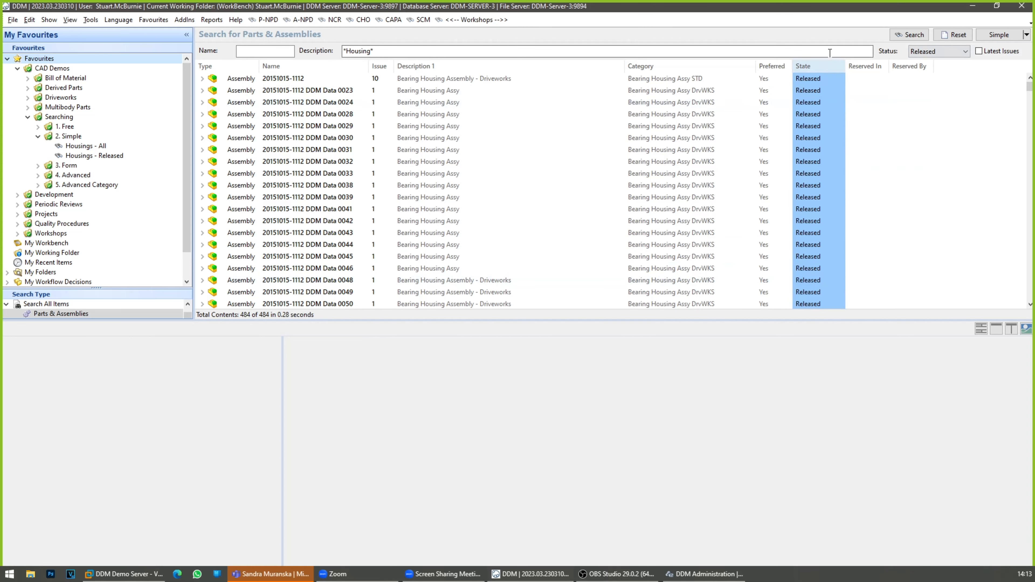
Step: Sort the housing results by State and compare the saved "Housings - All" and "Housings - Released" searches
left_click(827, 65)
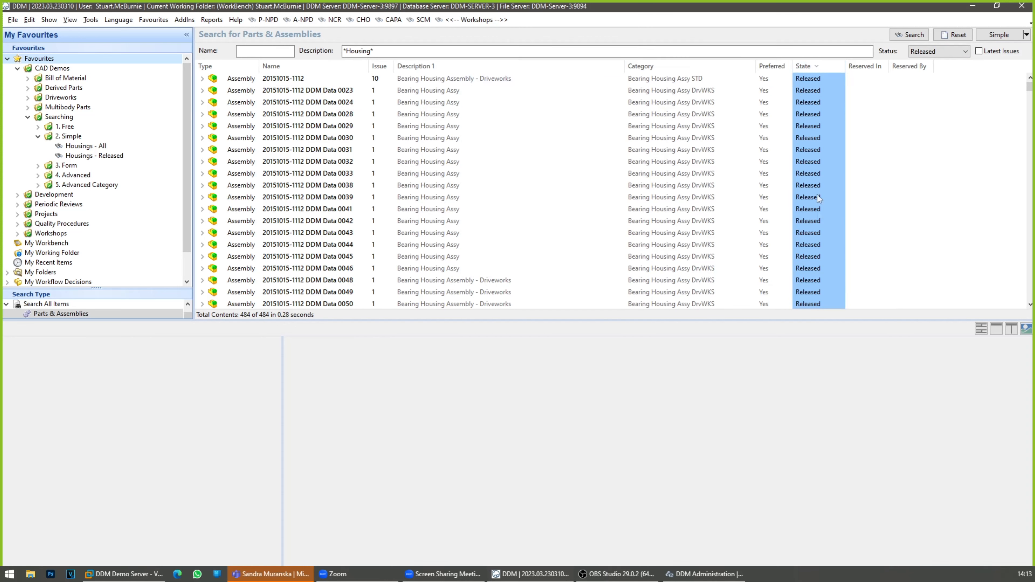
left_click(100, 148)
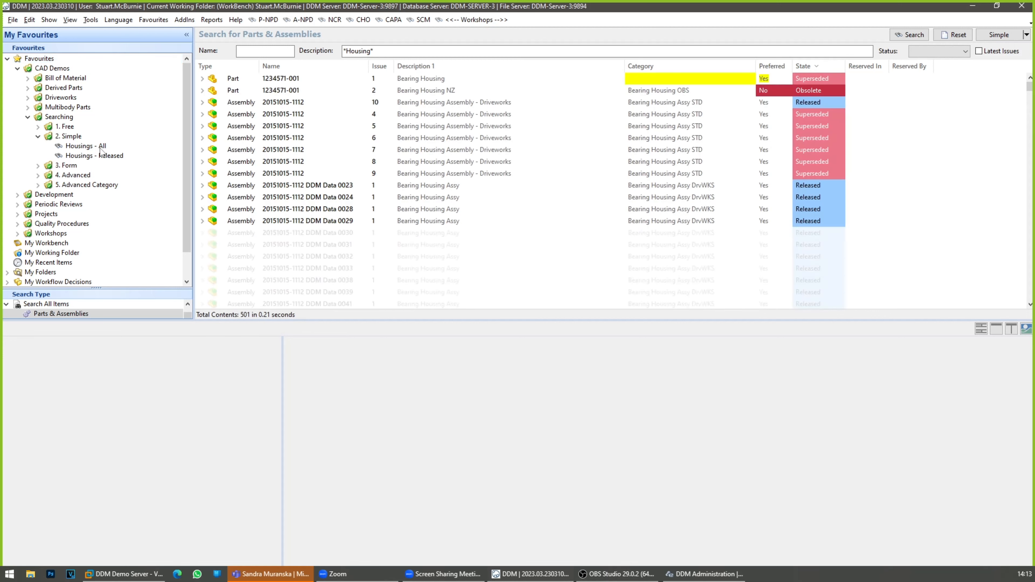
left_click(100, 157)
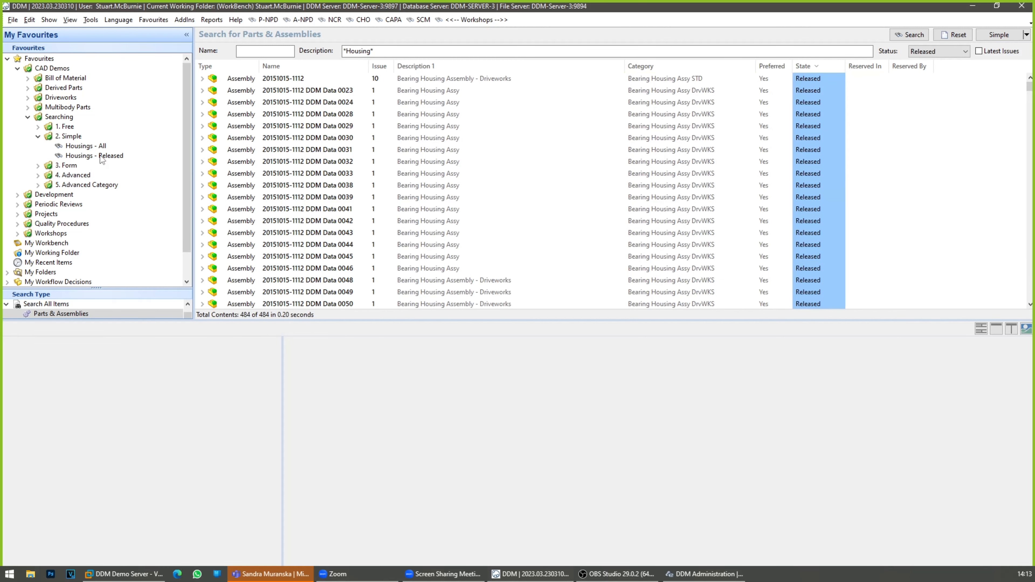
left_click(101, 149)
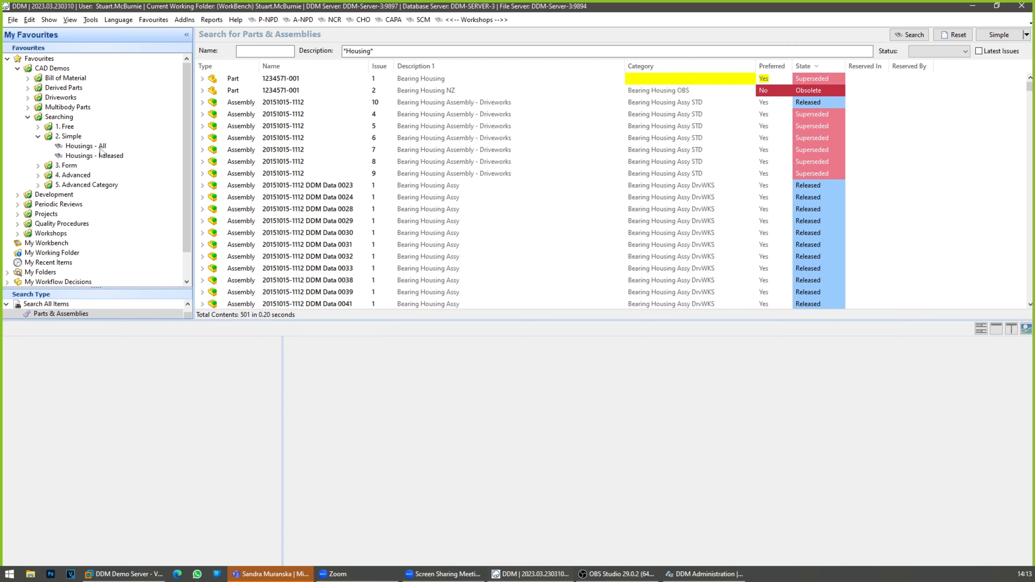
Step: In the "Workshop 2023-02-08 - Searching" project, set the Simple Search task's state to Completed and select the Form Search - Items task
left_click(464, 23)
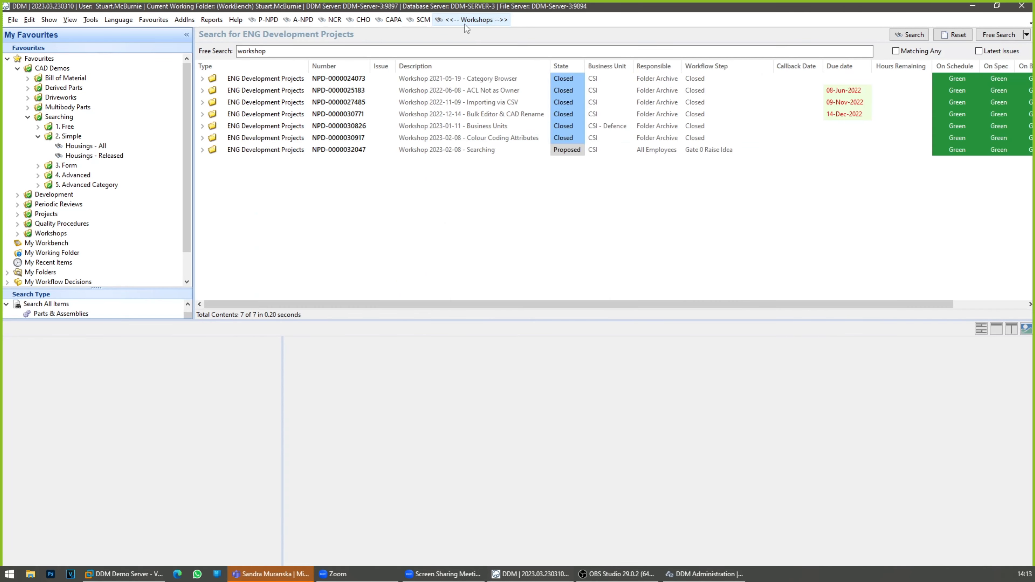
left_click(38, 136)
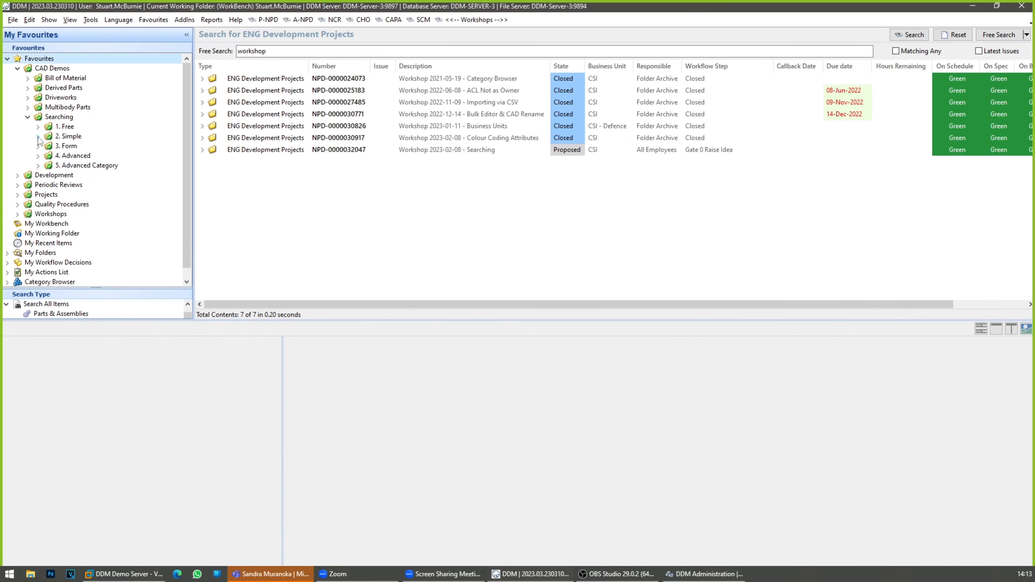
left_click(559, 152)
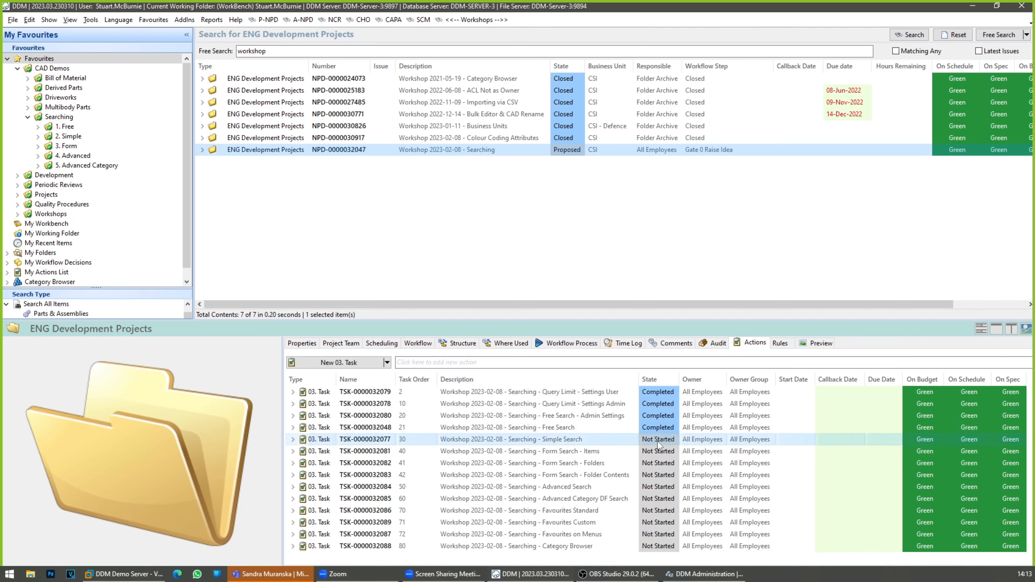
left_click(658, 441)
left_click(670, 441)
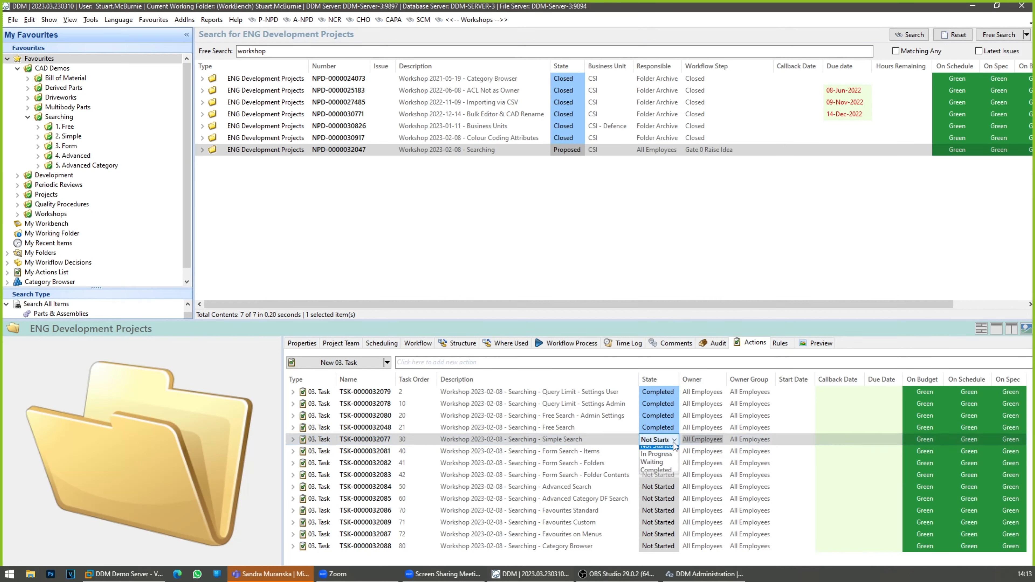
left_click(658, 474)
left_click(627, 451)
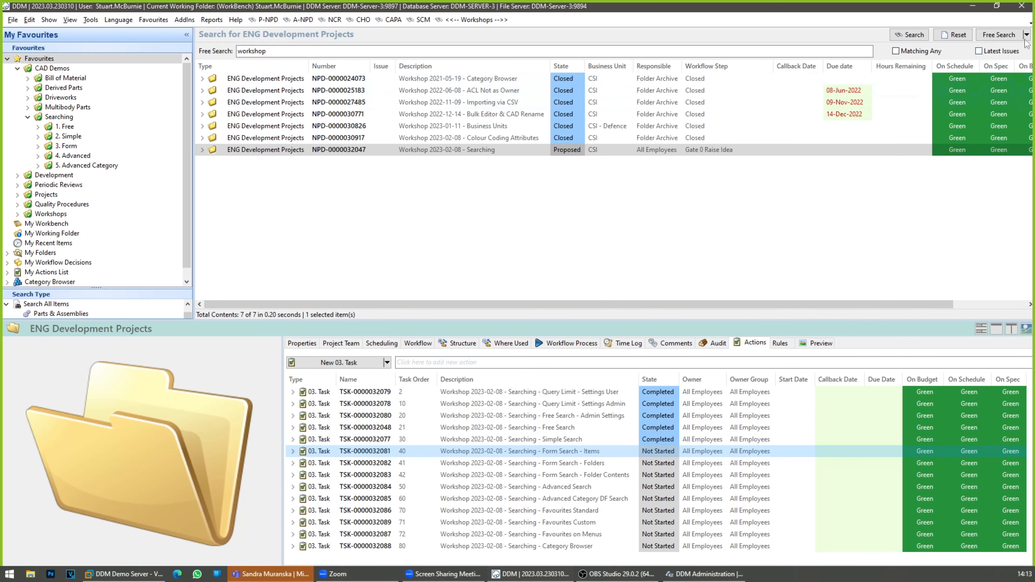
Step: Enlarge the Search Type pane to review its folder action types, leaving the Search Folders and Search Folder Actions groups collapsed
left_click_drag(158, 350, 157, 473)
scroll(59, 376, "up", 1)
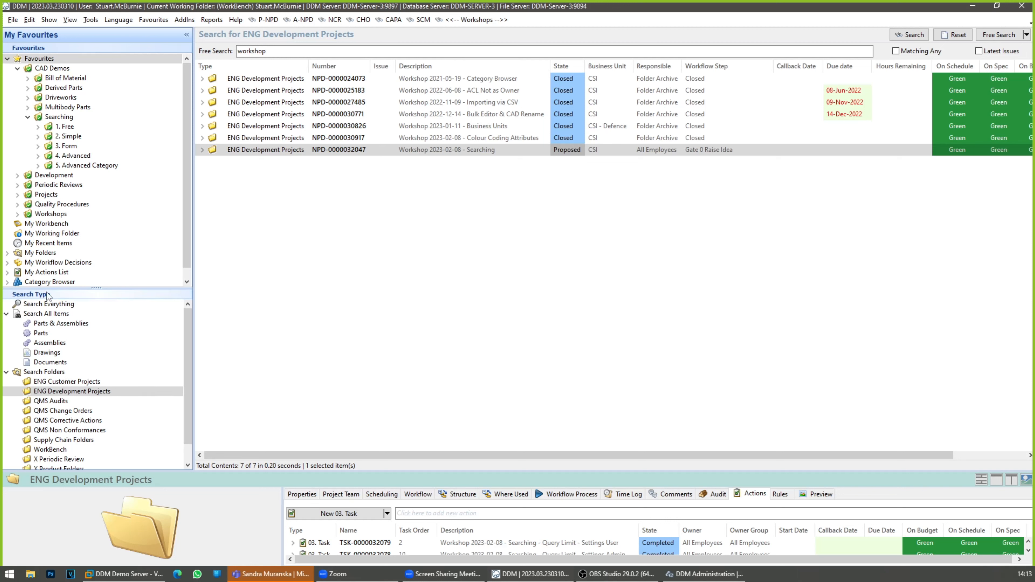
left_click_drag(64, 287, 66, 114)
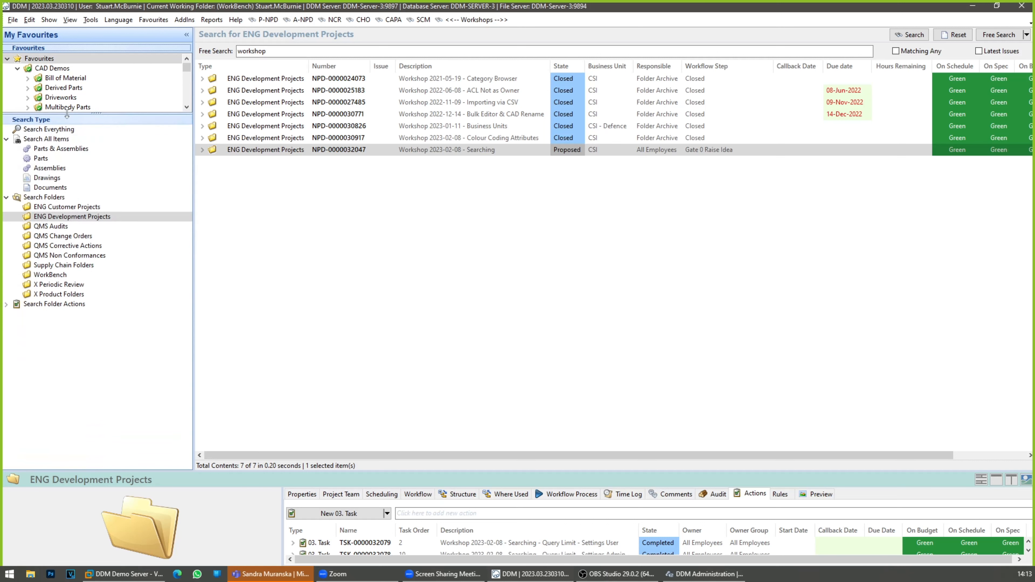
left_click(6, 304)
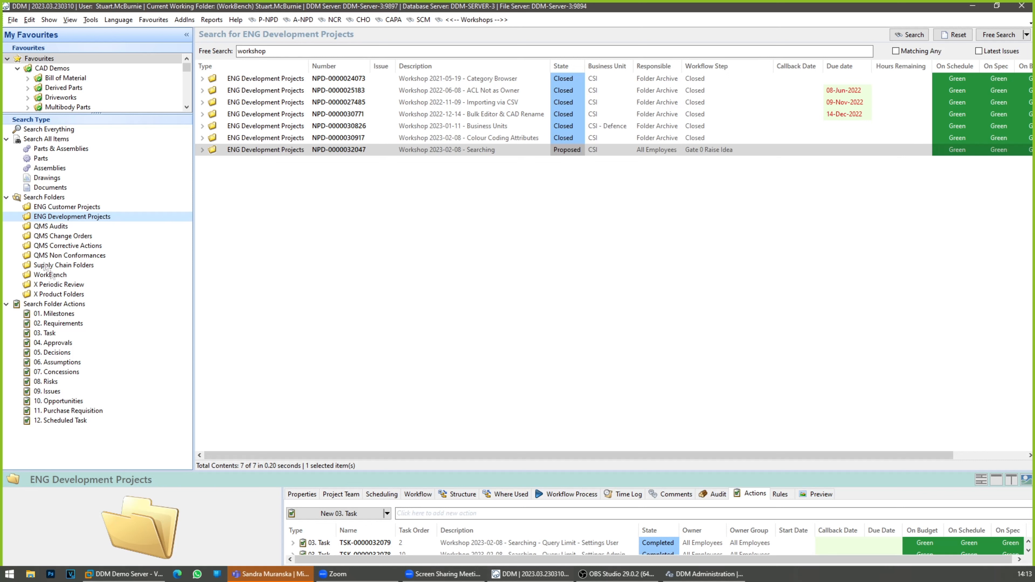
left_click(6, 304)
left_click(6, 197)
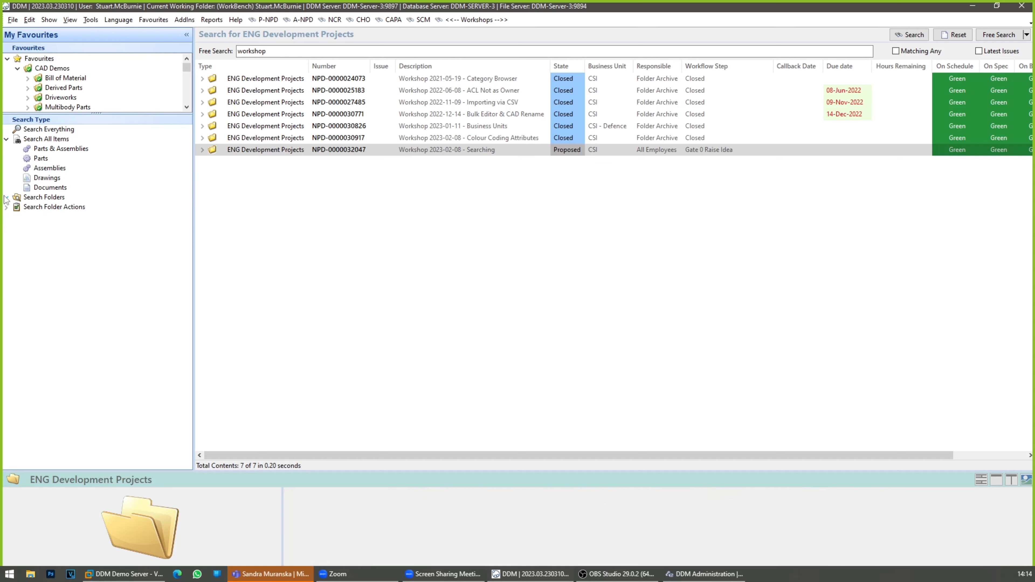
left_click_drag(82, 116, 94, 301)
Step: Choose Search All Items as the search type and switch its search mode to Forms
left_click(57, 329)
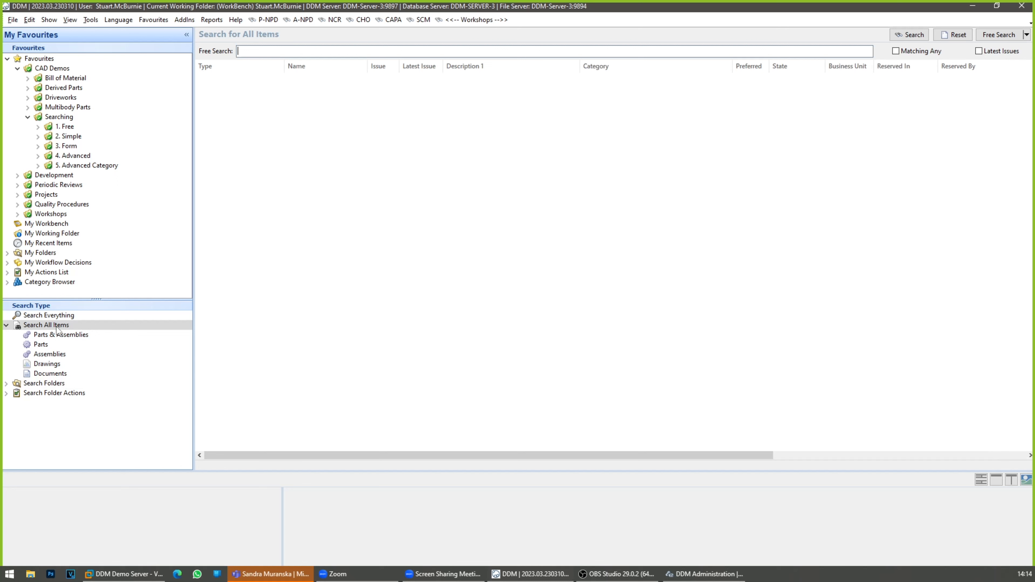
left_click(1026, 35)
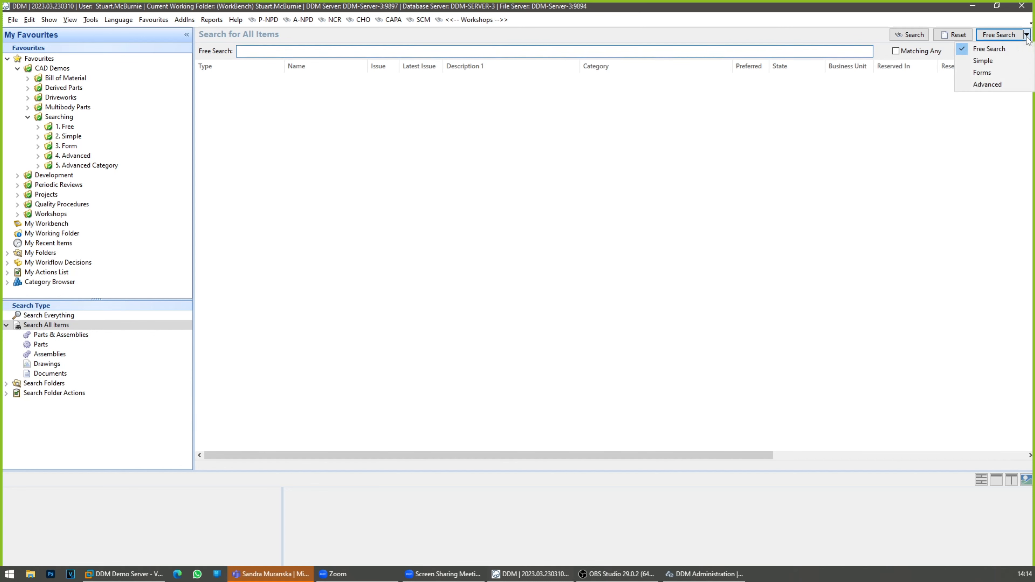
left_click(996, 73)
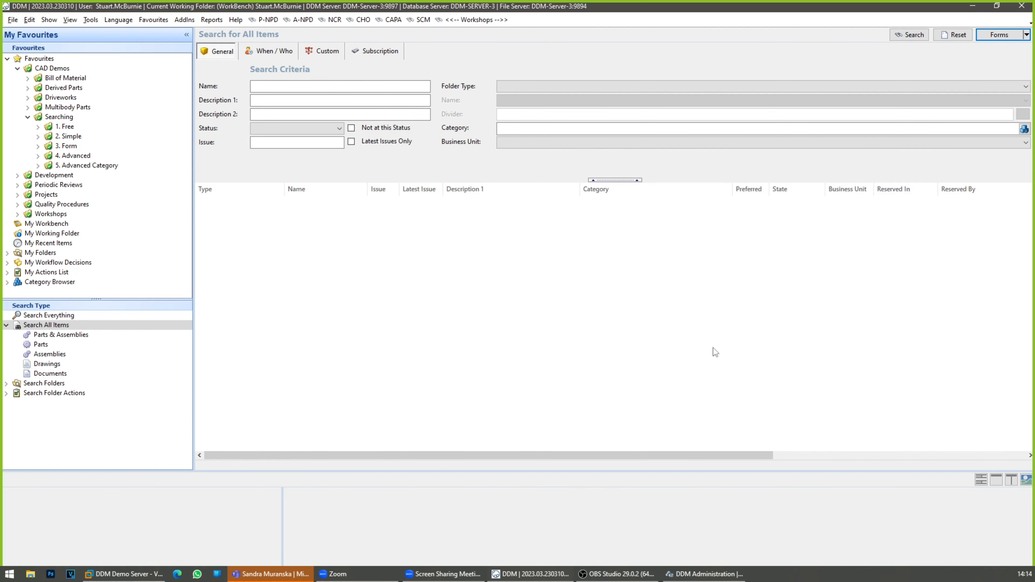
Step: Open the QMS Change Orders search form and enlarge its criteria area to show all Properties fields
left_click(8, 384)
left_click(70, 403)
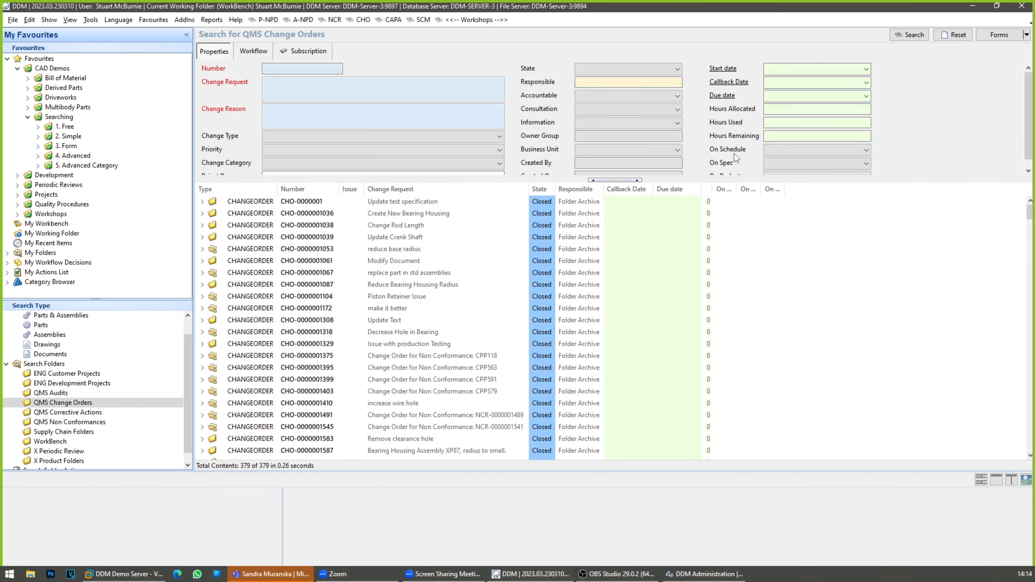
mouse_move(730, 180)
left_mouse_down()
mouse_move(733, 216)
mouse_move(733, 199)
left_mouse_up()
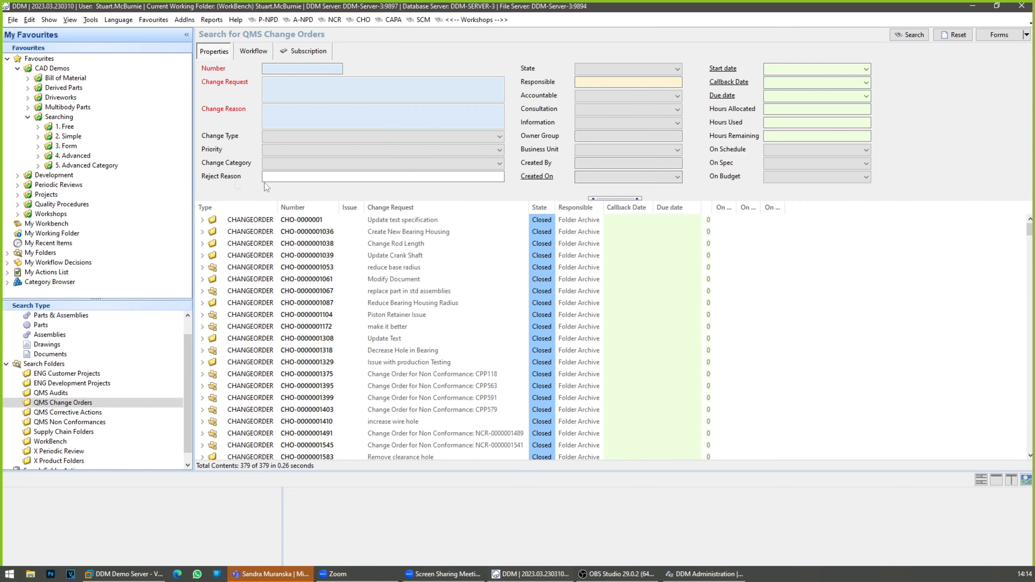
Step: Run the saved "Items - 2023" search from the 3. Form favourites and inspect its When / Who, Custom and General criteria
left_click(39, 146)
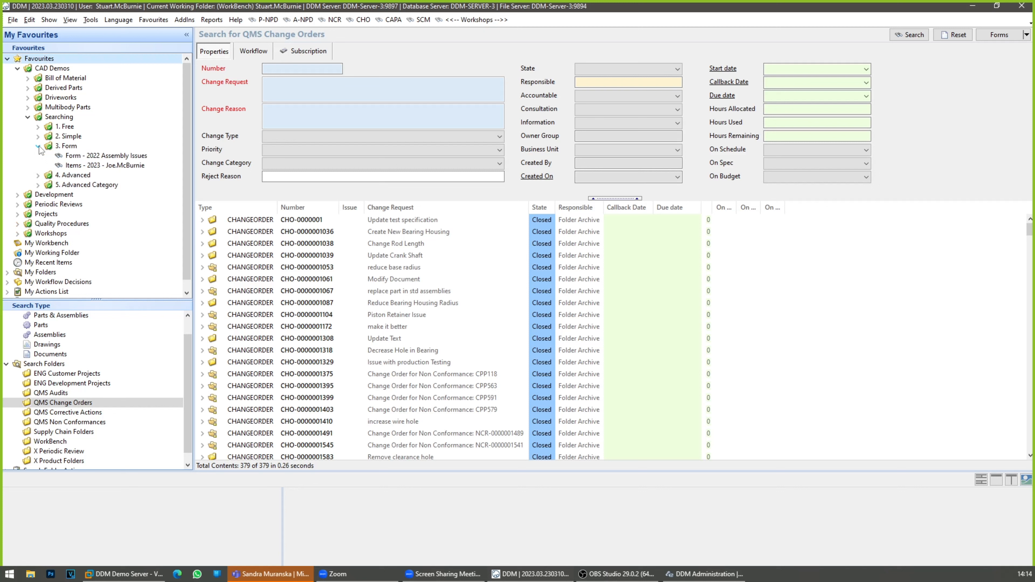
double_click(113, 165)
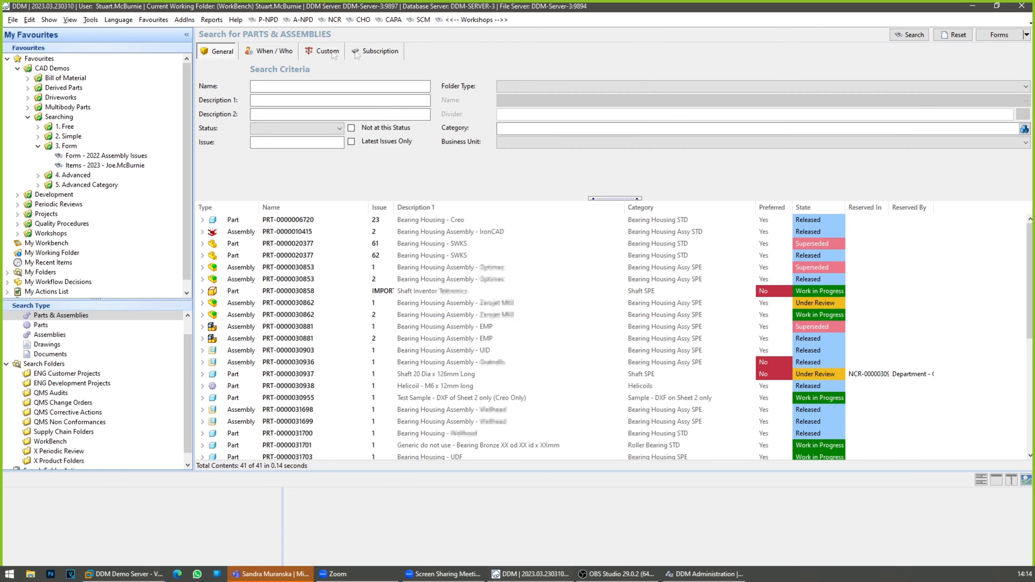
left_click(276, 54)
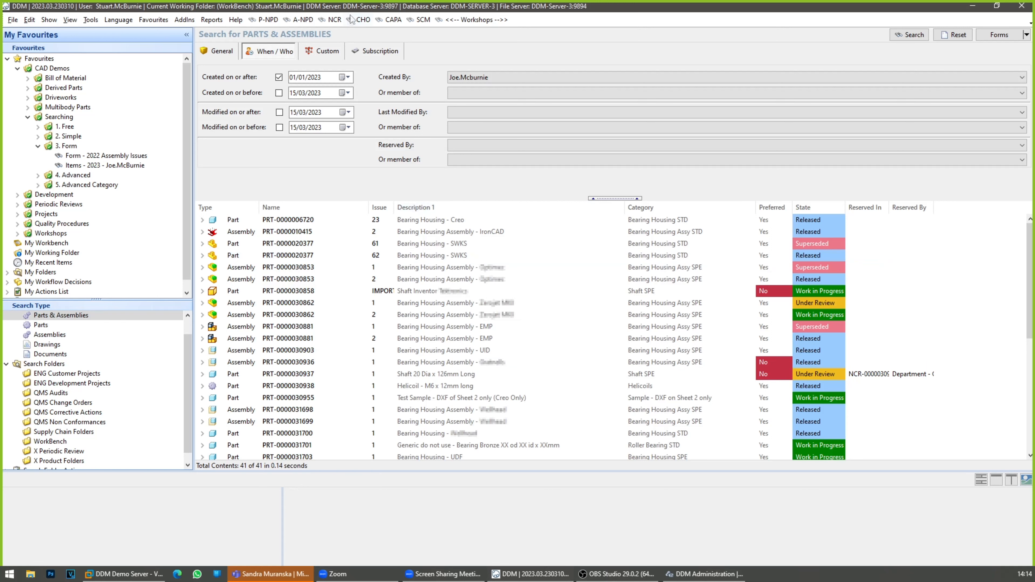
left_click(326, 52)
scroll(280, 101, "down", 2)
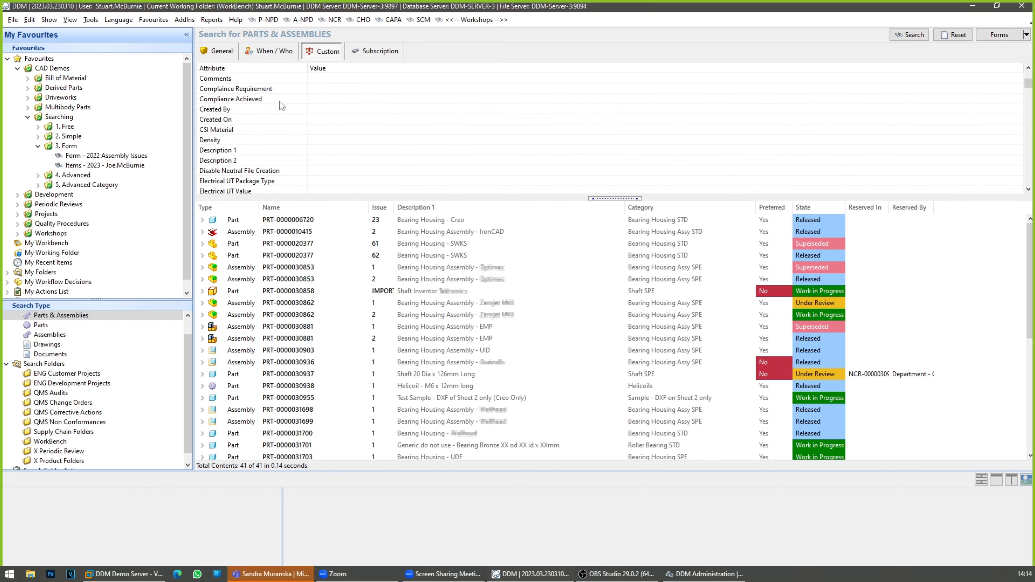
scroll(279, 104, "up", 2)
left_click(221, 51)
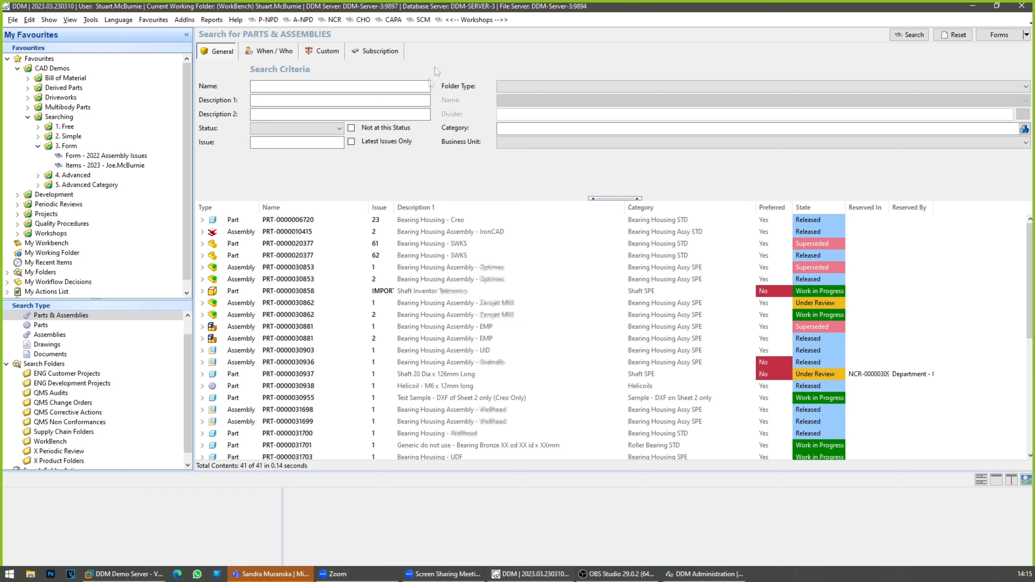
Step: Run the saved "Form - 2022 Assembly Issues" search and inspect the date range of its Start date criterion without changing it
left_click(119, 159)
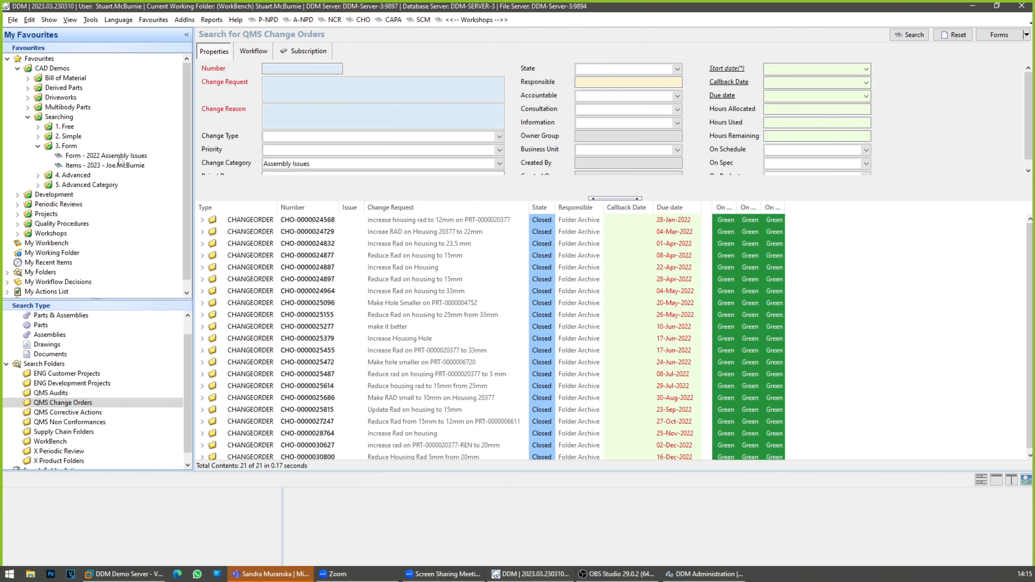
left_click_drag(365, 199, 365, 218)
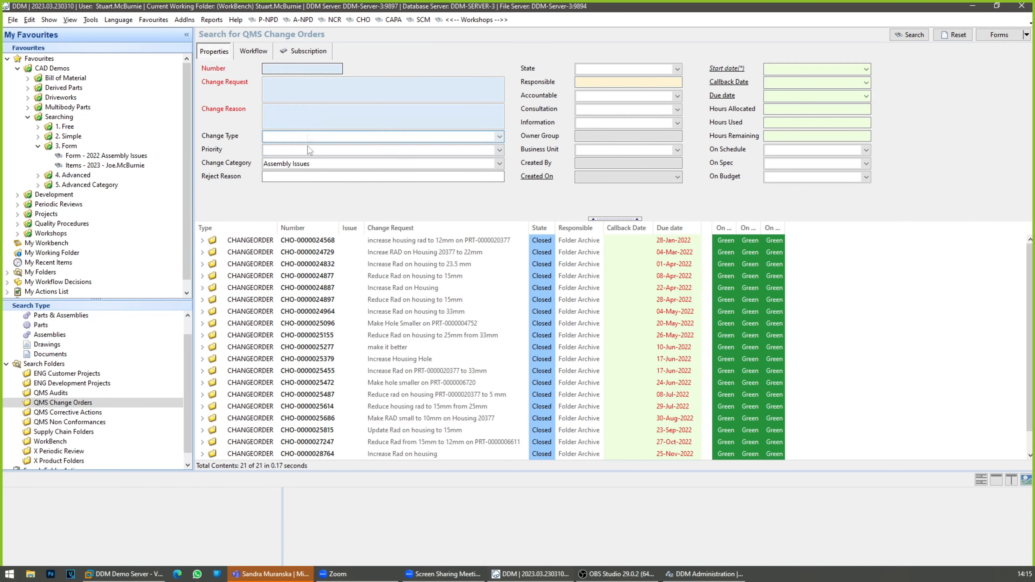
left_click_drag(343, 219, 342, 204)
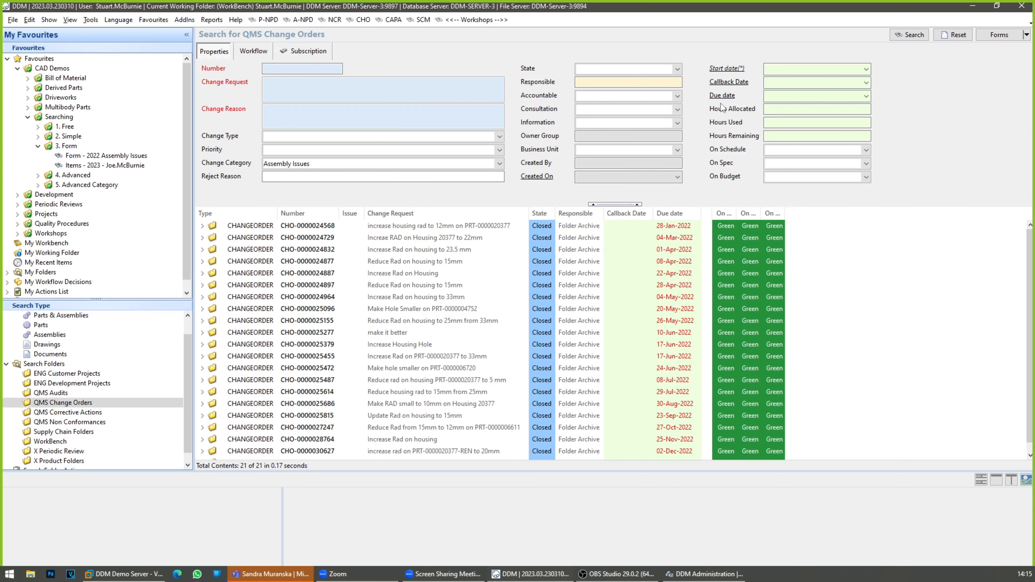
left_click(723, 73)
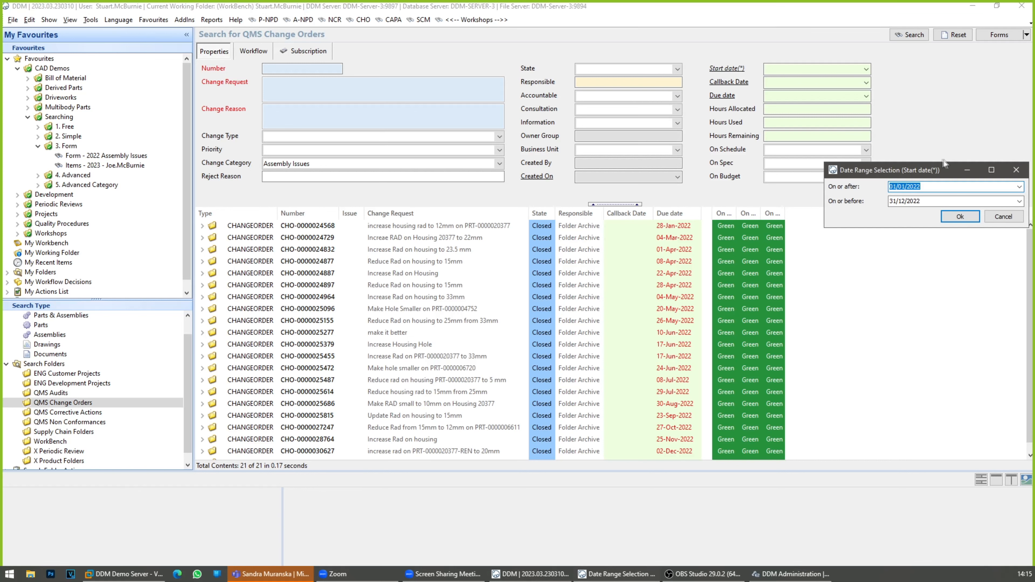
left_click_drag(949, 172, 541, 211)
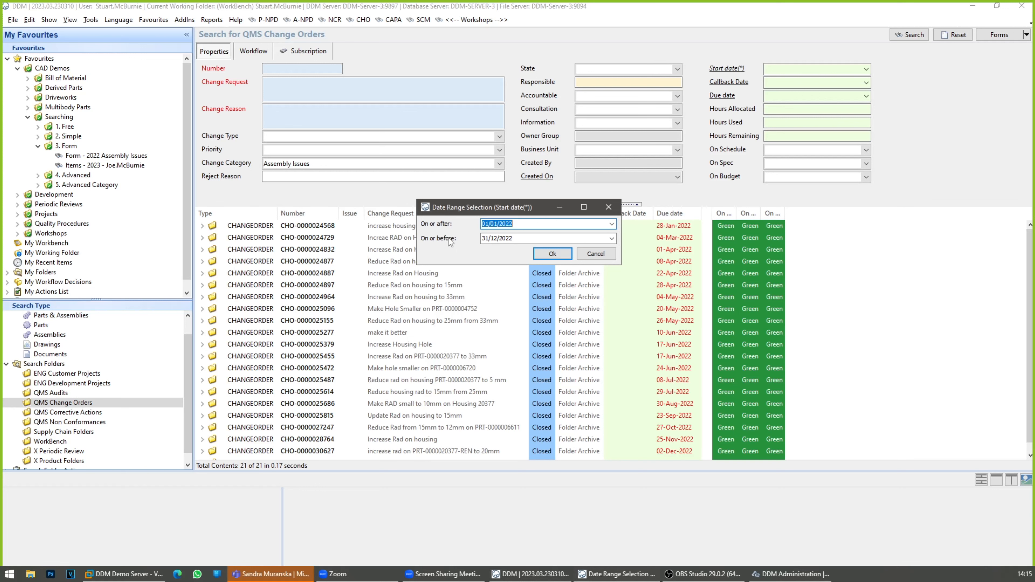
left_click(594, 255)
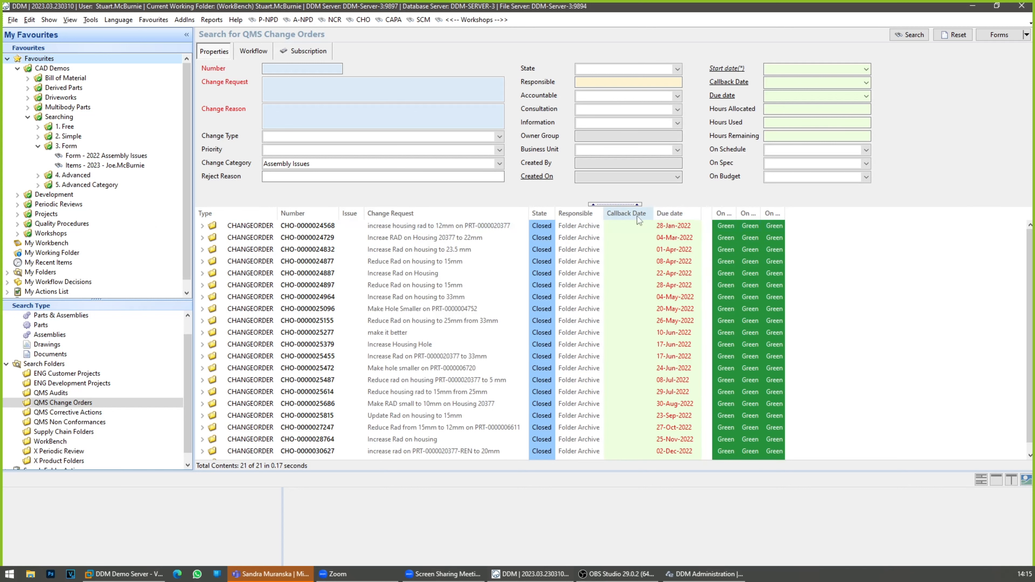
Step: Add the Created On folder attribute as a wider results column and sort the change orders by it in ascending order
right_click(627, 216)
mouse_move(680, 281)
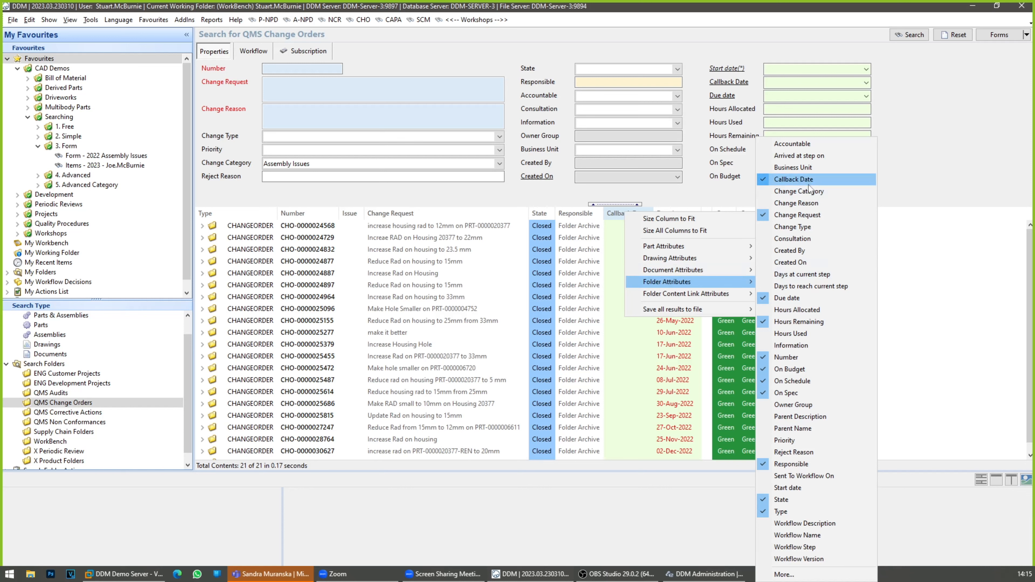
left_click(808, 263)
left_click(830, 217)
left_click_drag(838, 213, 899, 214)
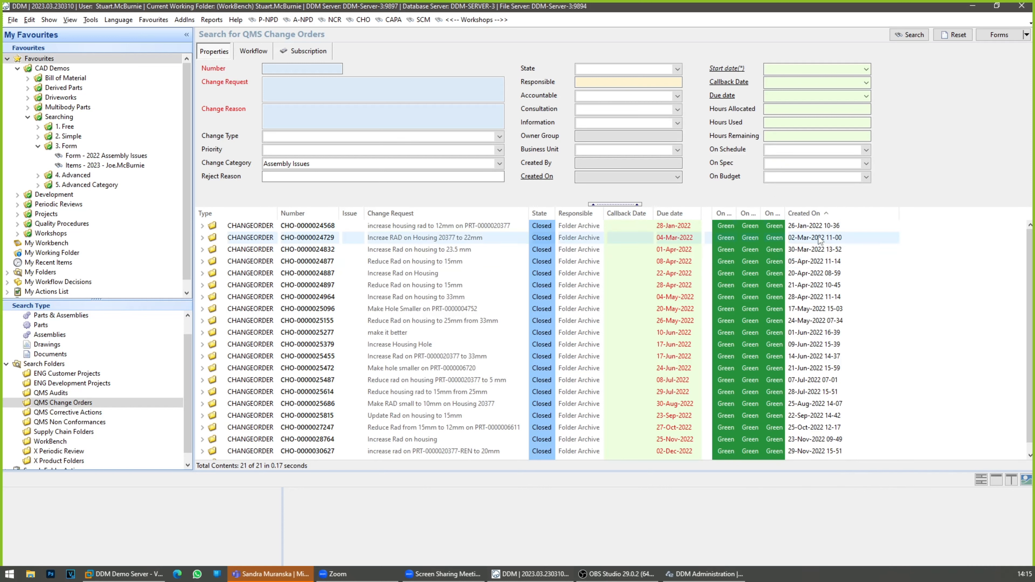
Step: Select all the change order results from the earliest to the latest creation date and review their Created On values
left_click(816, 227)
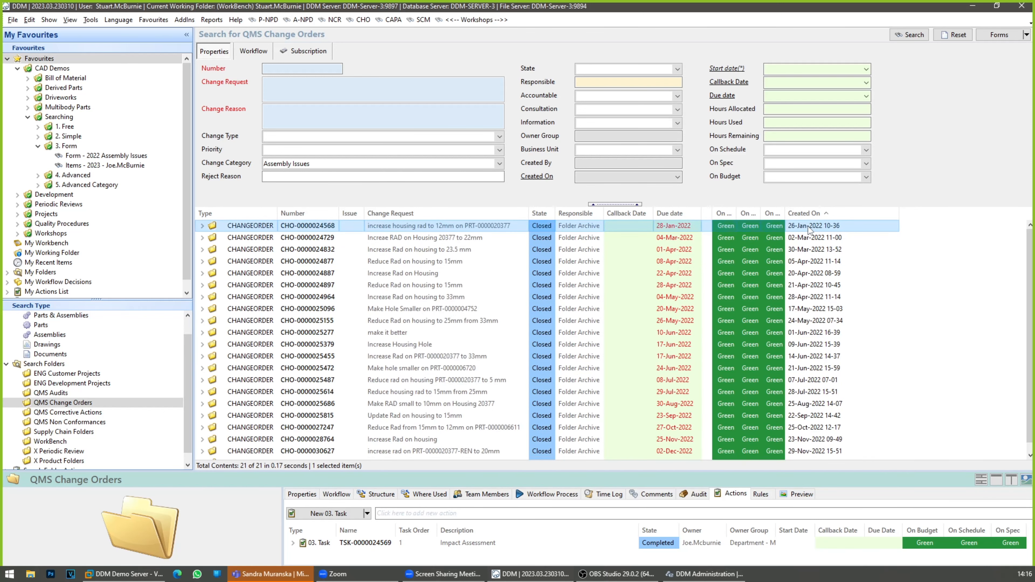
scroll(809, 231, "down", 1)
left_click(820, 453, "shift")
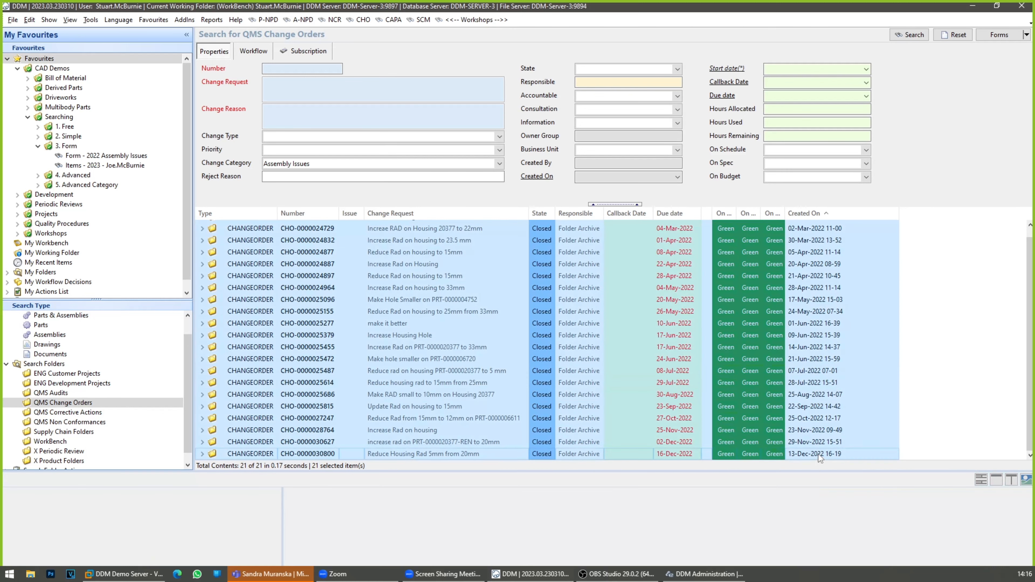
scroll(830, 429, "down", 1)
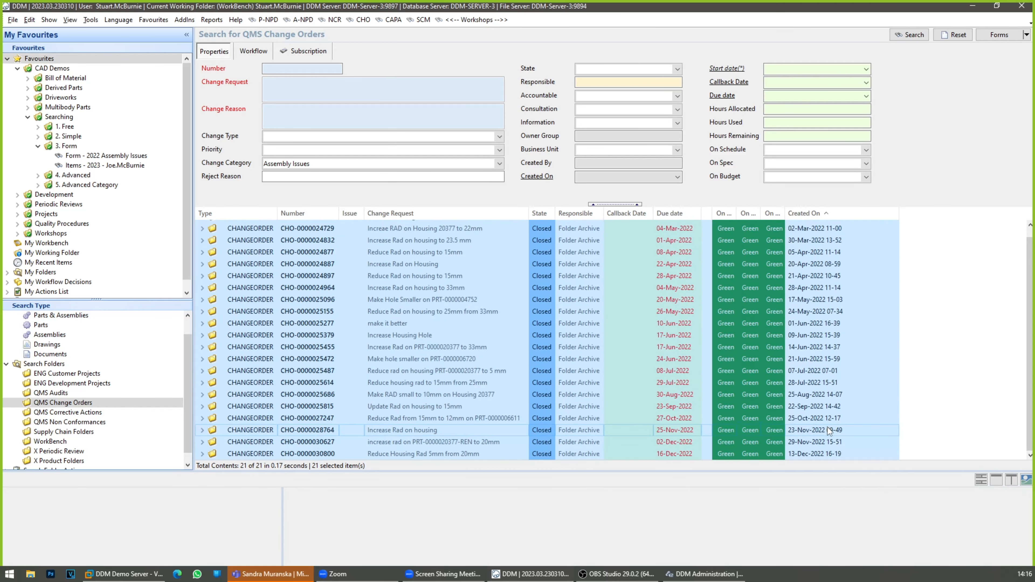
scroll(830, 429, "up", 1)
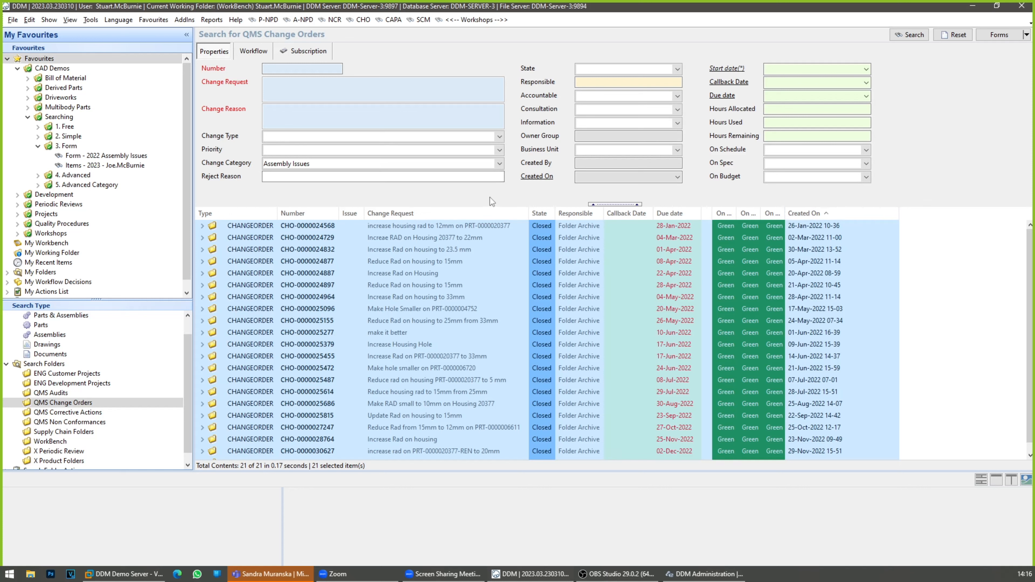
Step: Check the On or after and On or before dates of the Start date criterion and leave the range as is
left_click(722, 70)
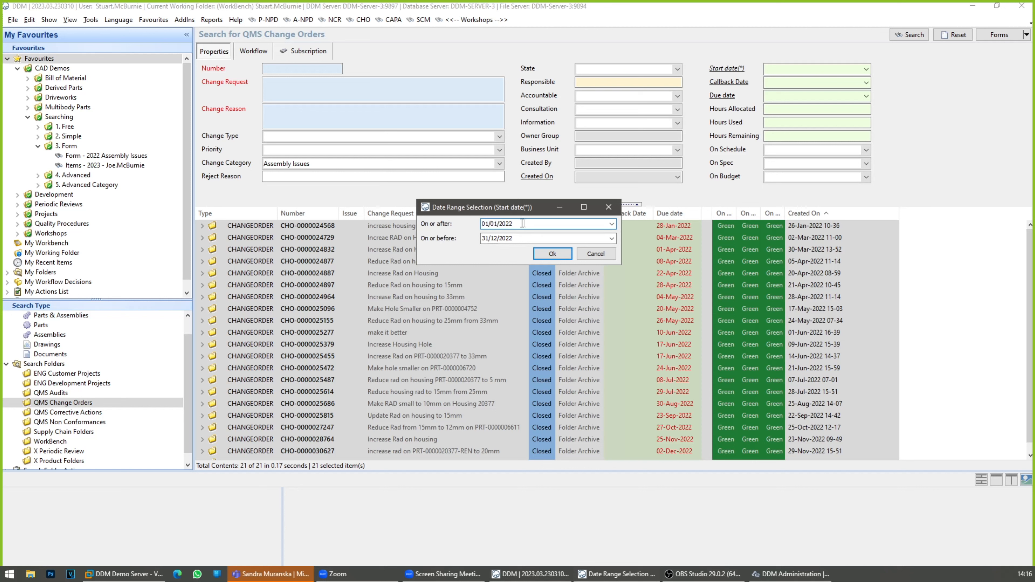
left_click(515, 238)
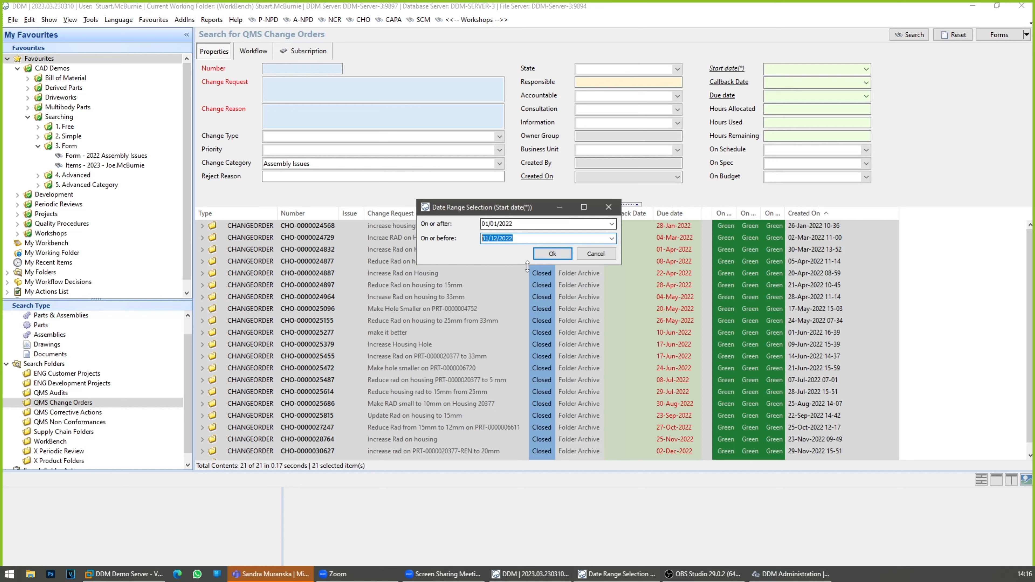
left_click(609, 259)
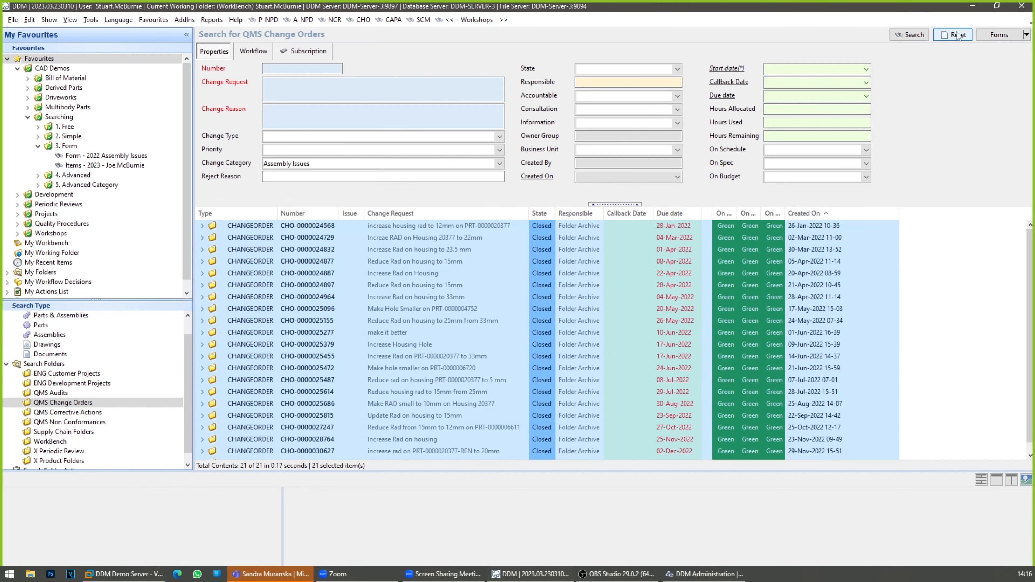
Step: Reset the change order search, run the Workshops favourite, and enlarge the task list of the "Workshop 2023-02-08 - Searching" project
left_click(958, 36)
left_click(485, 20)
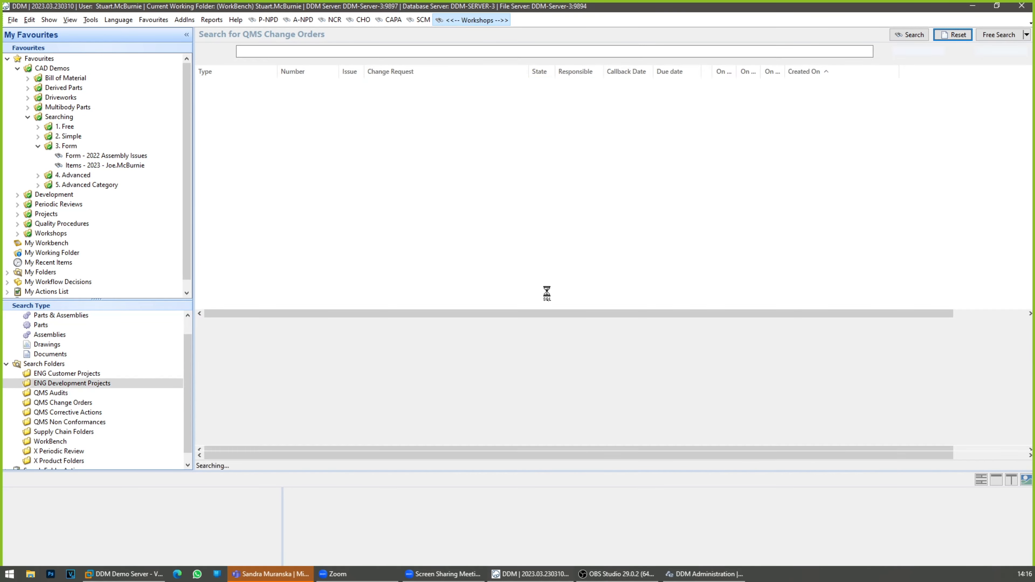
left_click(508, 138)
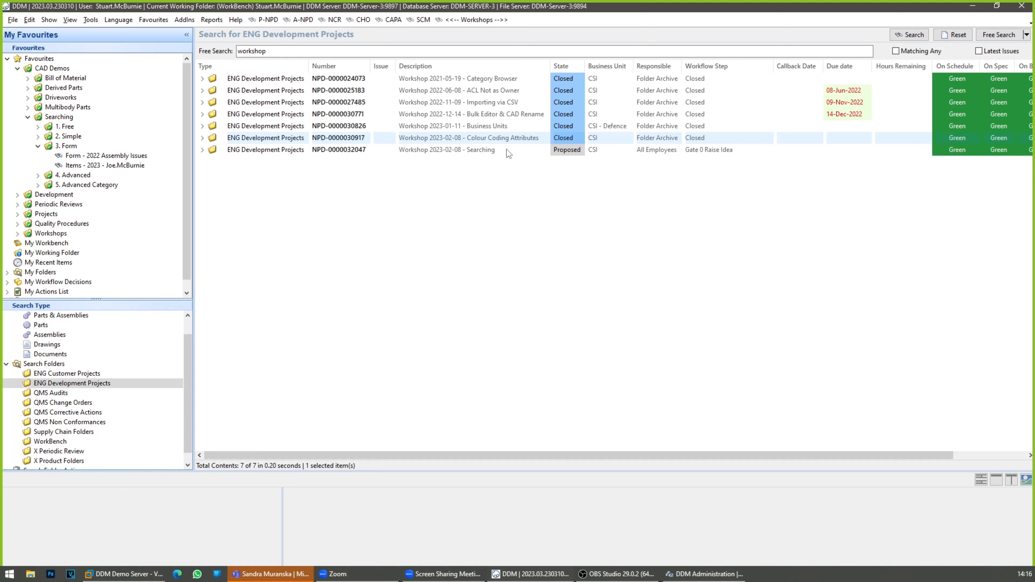
left_click(506, 149)
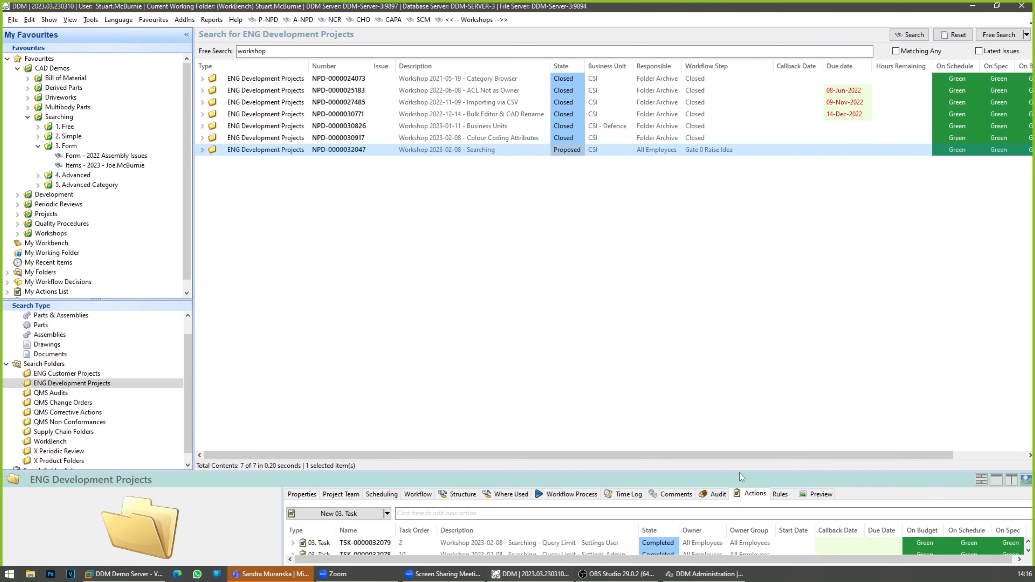
left_click_drag(740, 472, 734, 307)
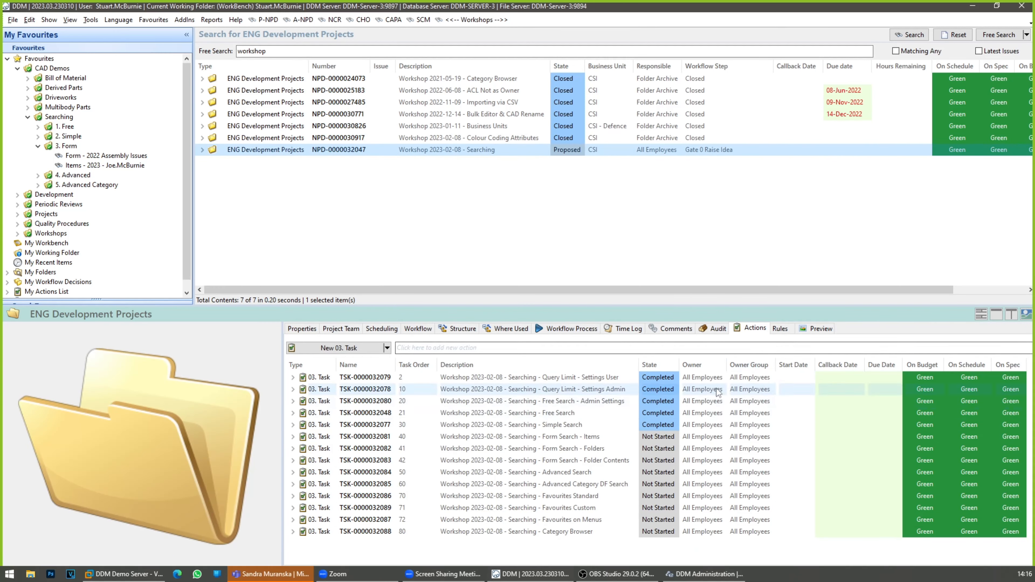
Step: Set the Form Search - Items and Form Search - Folders tasks to Completed, and select the Form Search - Folder Contents task
left_click(593, 437)
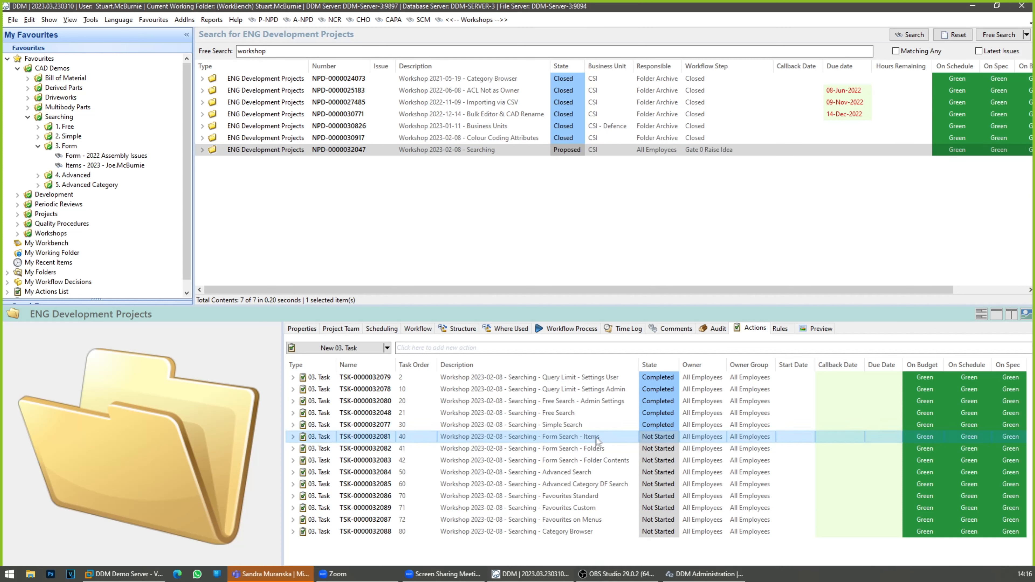
left_click(657, 438)
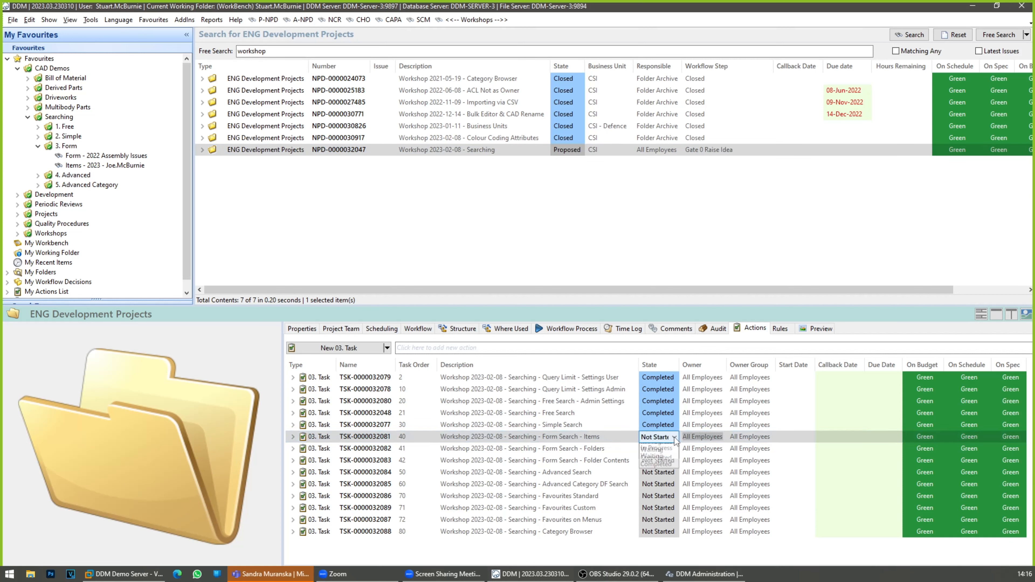
left_click(661, 473)
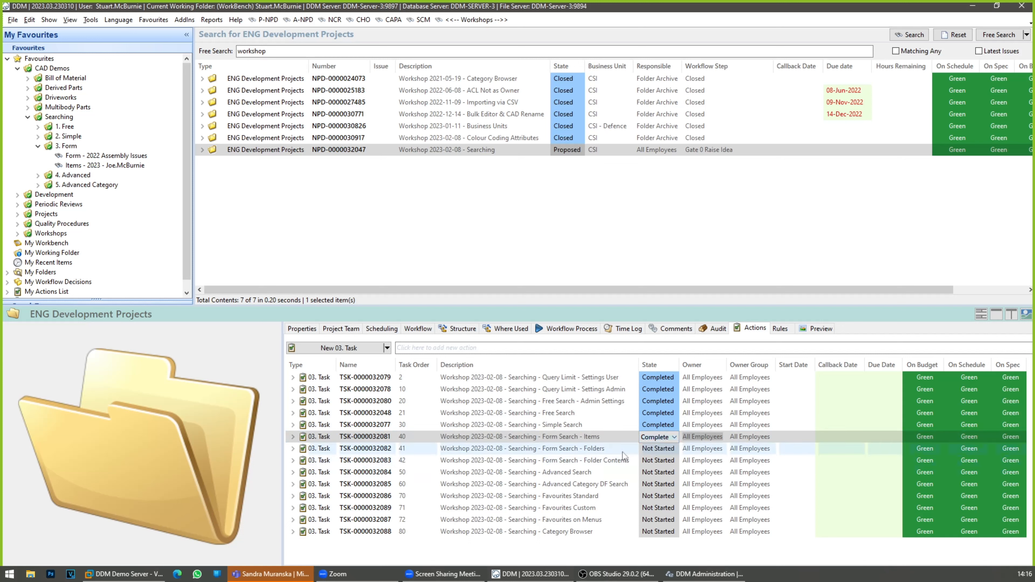
left_click(646, 451)
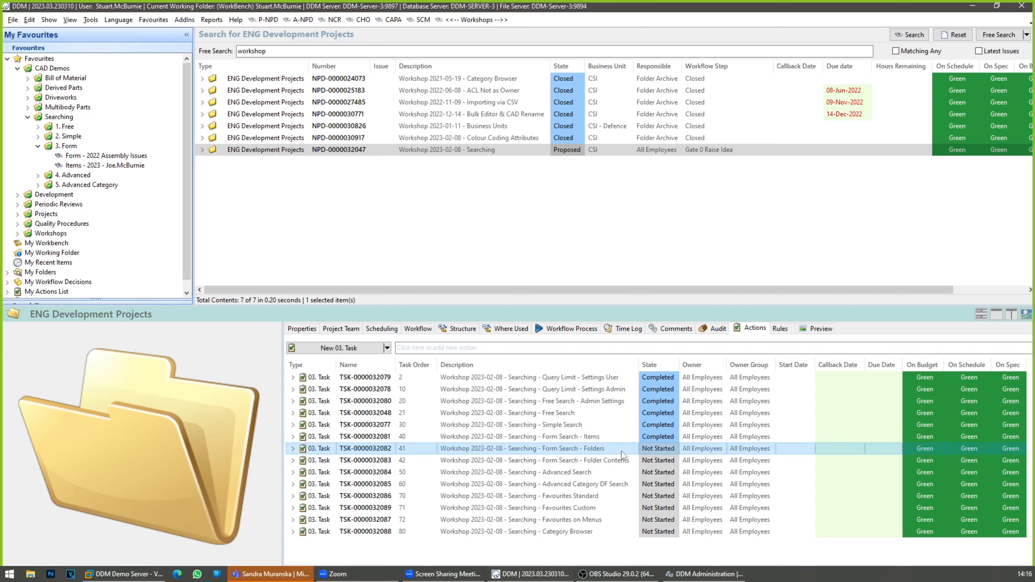
left_click(674, 452)
left_click(675, 450)
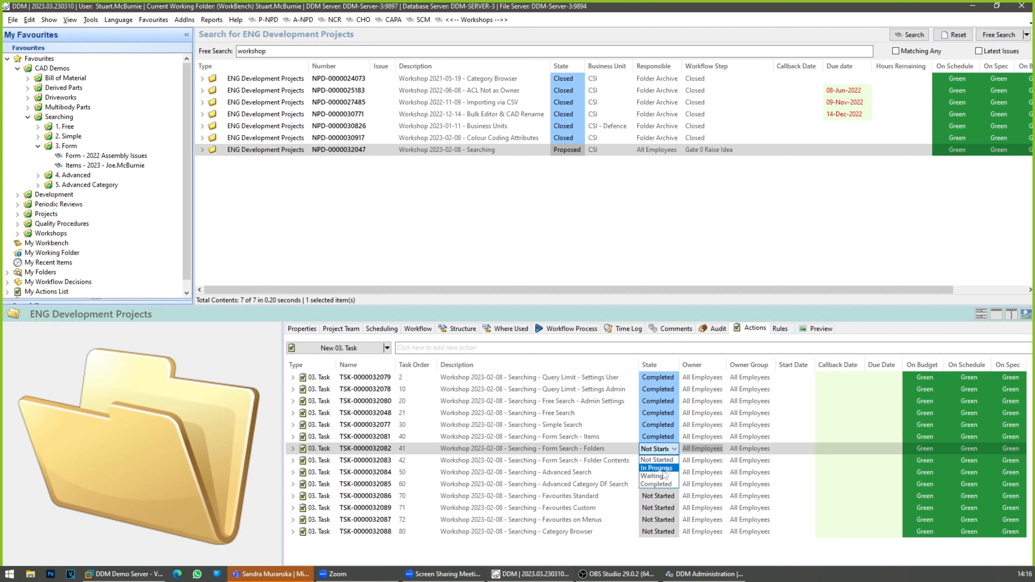
left_click(658, 485)
left_click(618, 463)
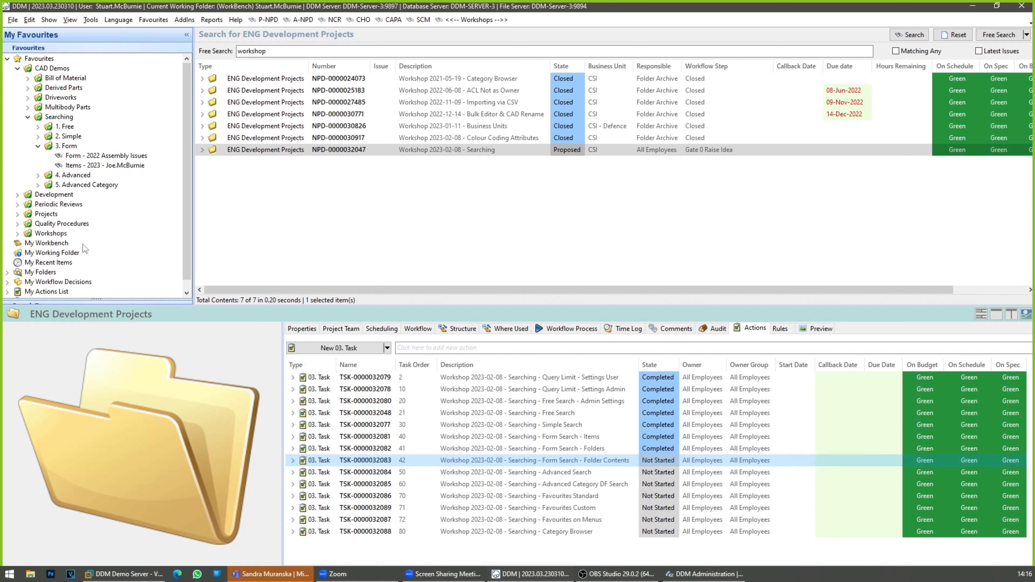
Step: Open the QMS Change Orders folder search in Forms mode and enlarge its criteria area to examine all the attributes
scroll(75, 236, "down", 1)
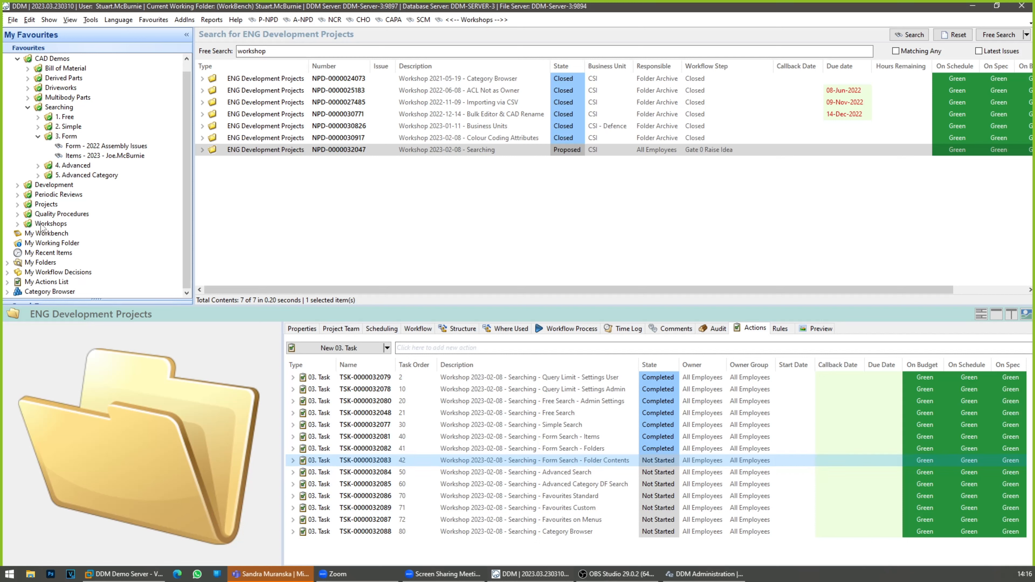
left_click_drag(45, 307, 45, 361)
scroll(46, 332, "down", 3)
scroll(45, 332, "up", 1)
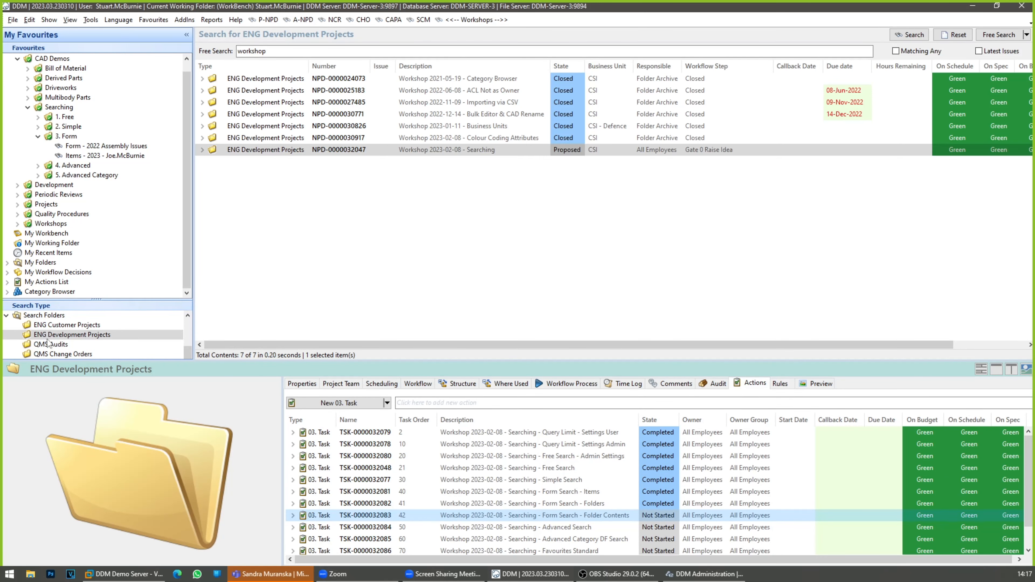
left_click(63, 354)
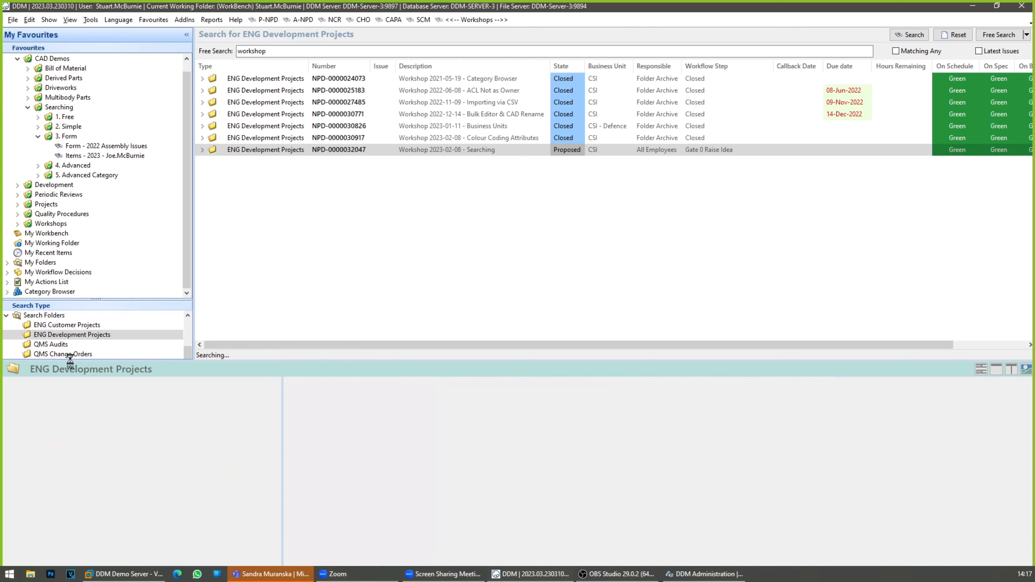
left_click(1026, 34)
left_click(986, 72)
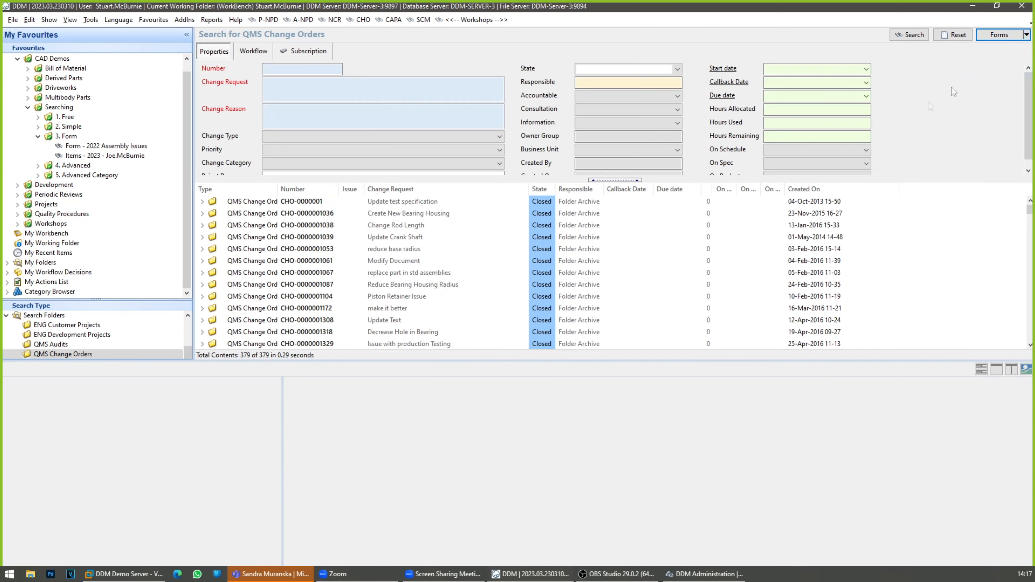
left_click_drag(676, 180, 711, 204)
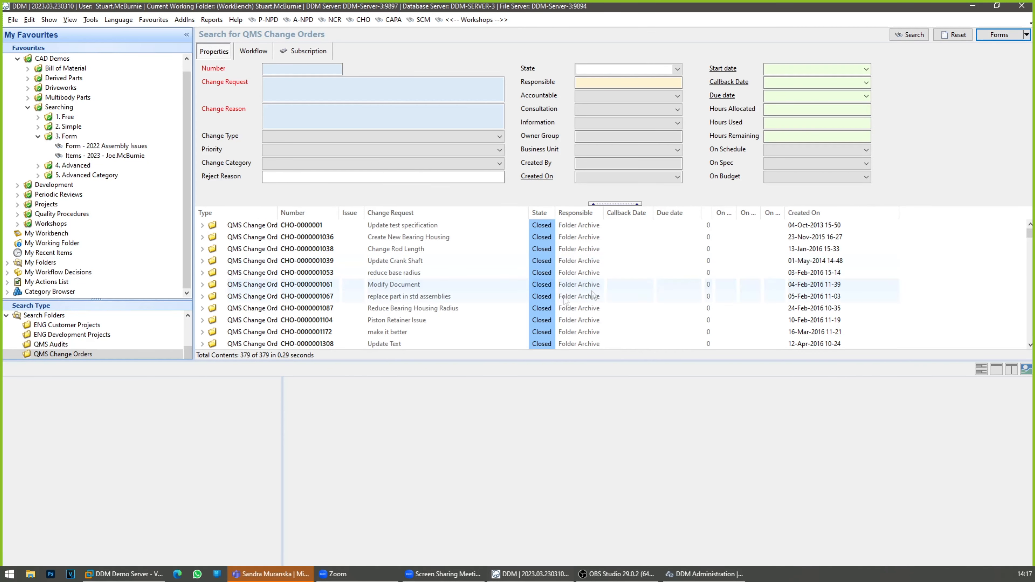
Step: Switch to the Search All Items form and set its Folder Type to ENG Development Projects
scroll(97, 349, "up", 5)
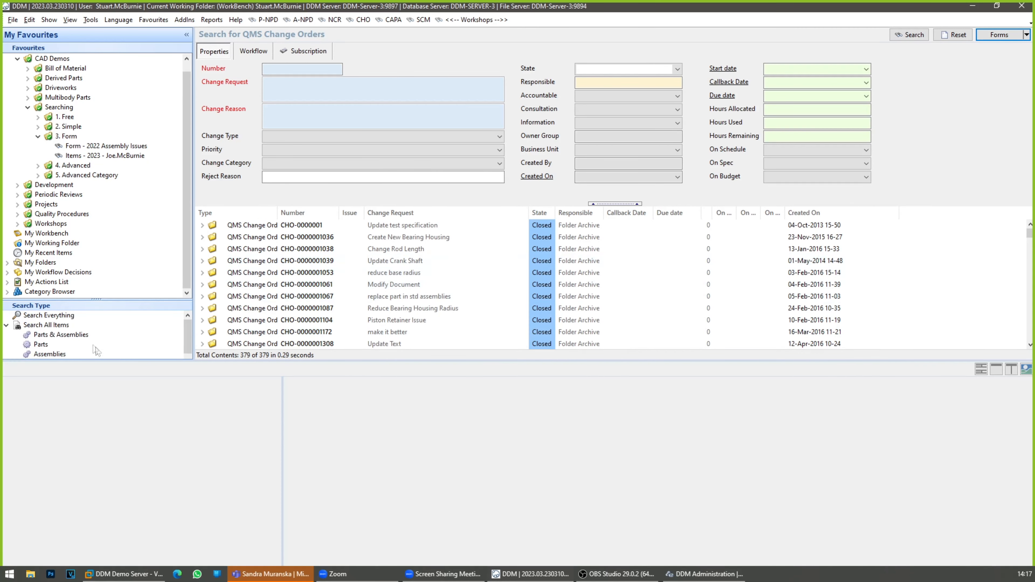
left_click(65, 329)
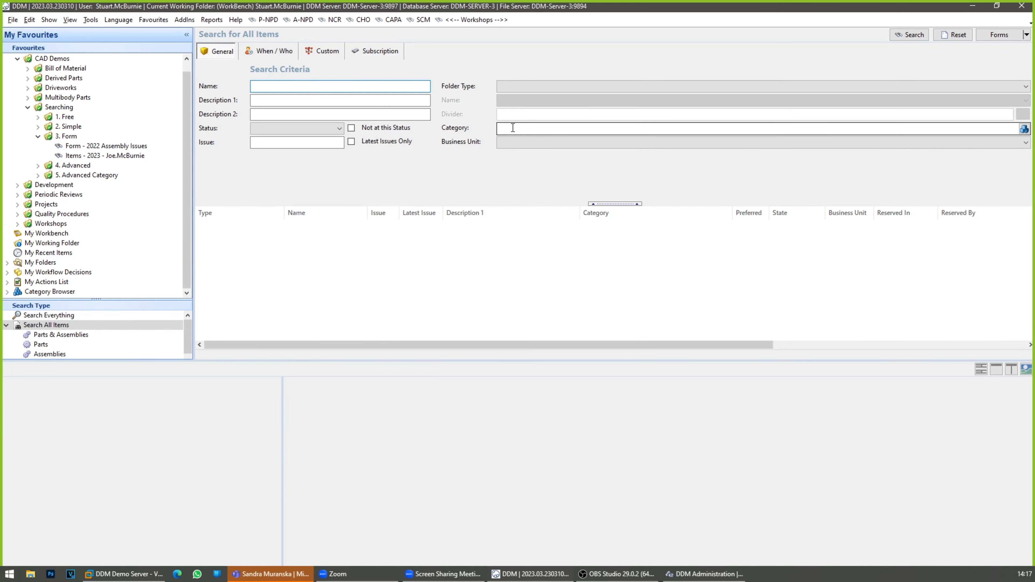
left_click(1026, 87)
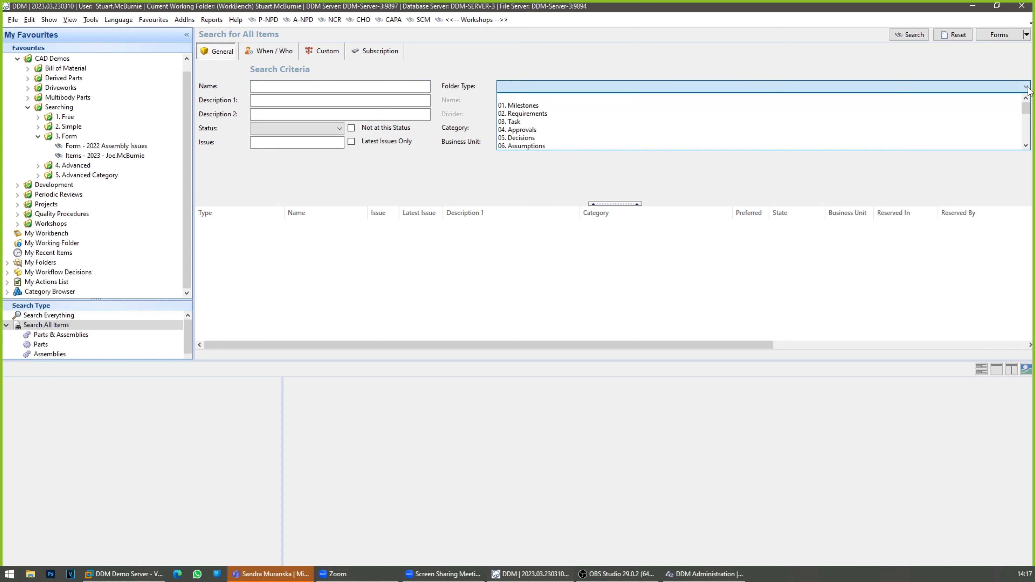
scroll(577, 129, "down", 3)
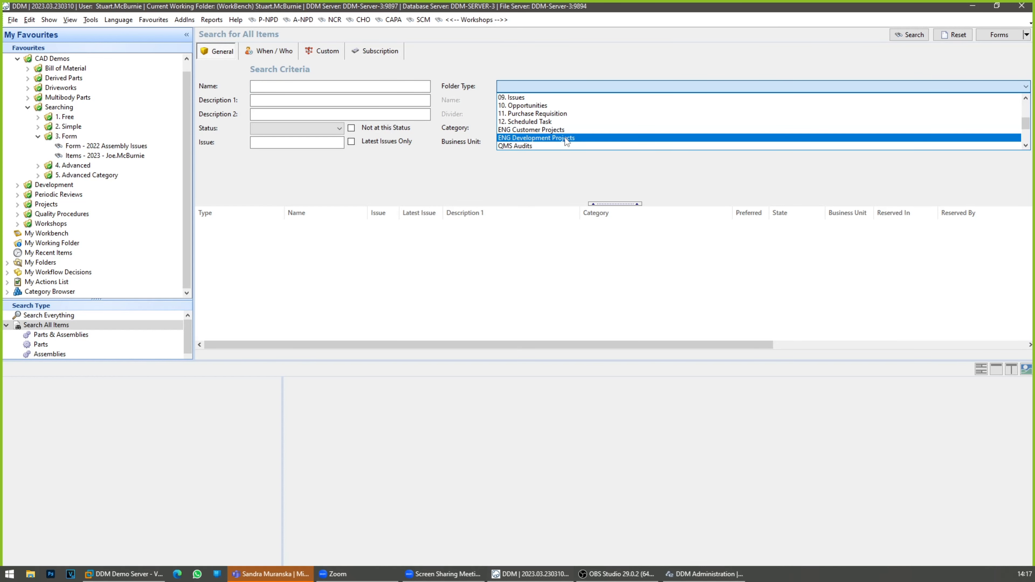
scroll(556, 141, "up", 1)
scroll(555, 141, "down", 5)
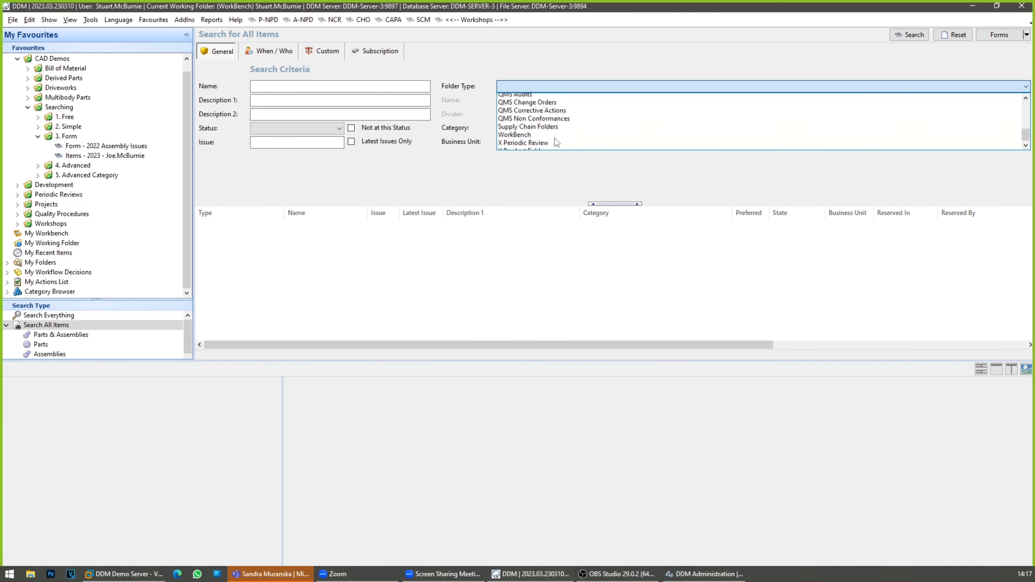
scroll(555, 139, "up", 2)
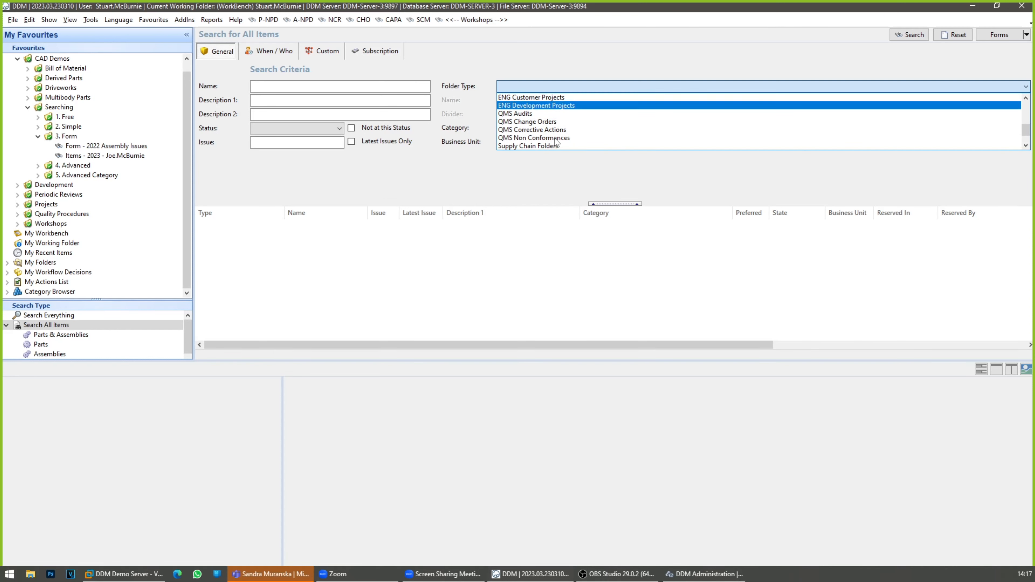
left_click(554, 130)
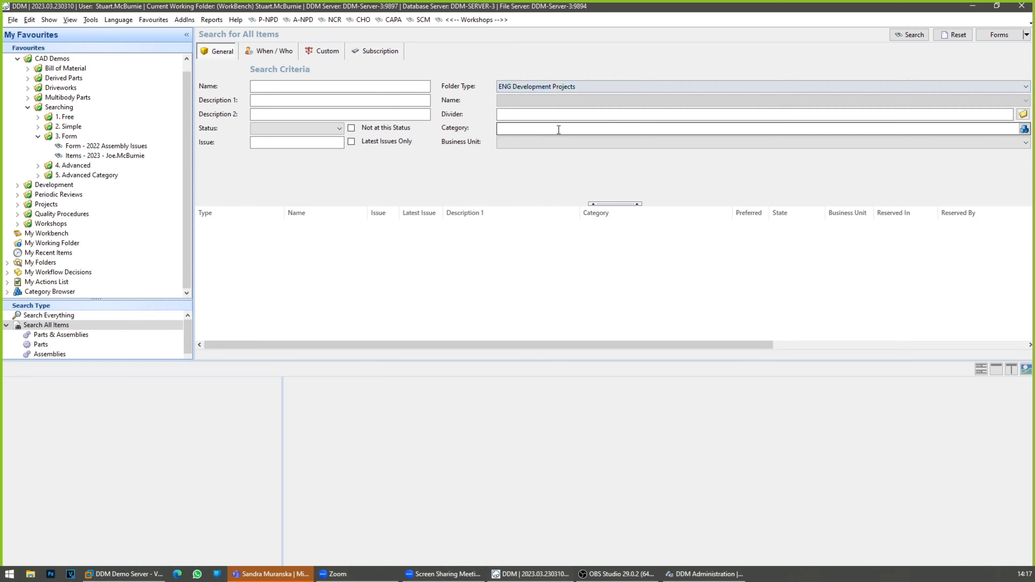
left_click(541, 101)
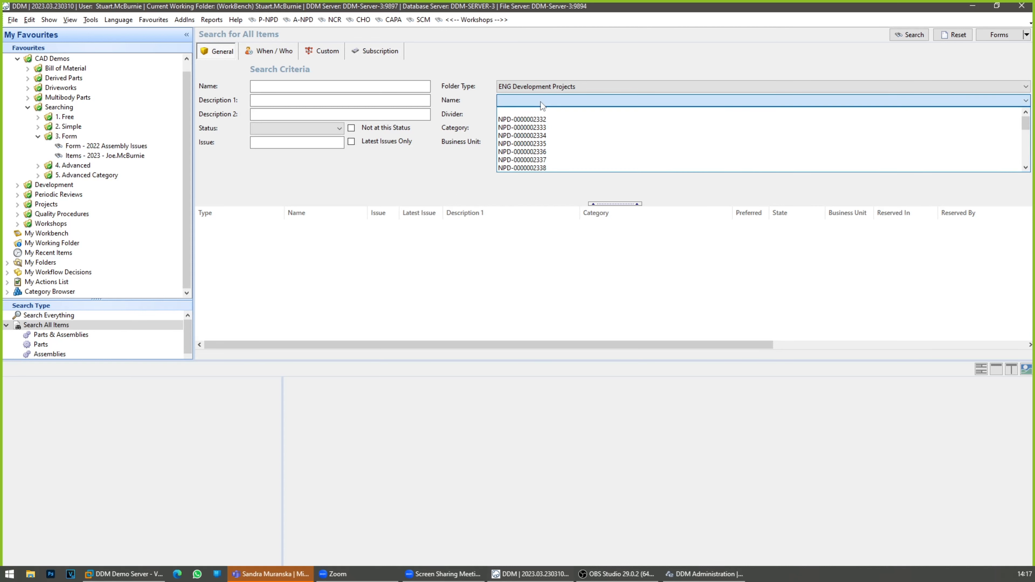
left_click(536, 119)
left_click(911, 36)
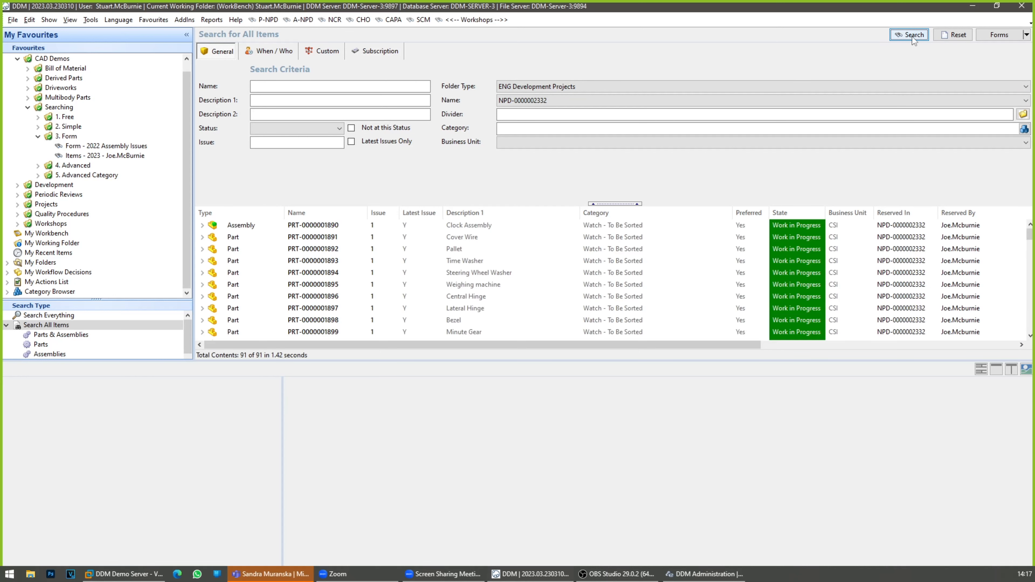
Step: Enlarge the results list and review the items found in the development project folder
left_click_drag(456, 361, 452, 519)
scroll(436, 362, "down", 9)
scroll(436, 362, "down", 7)
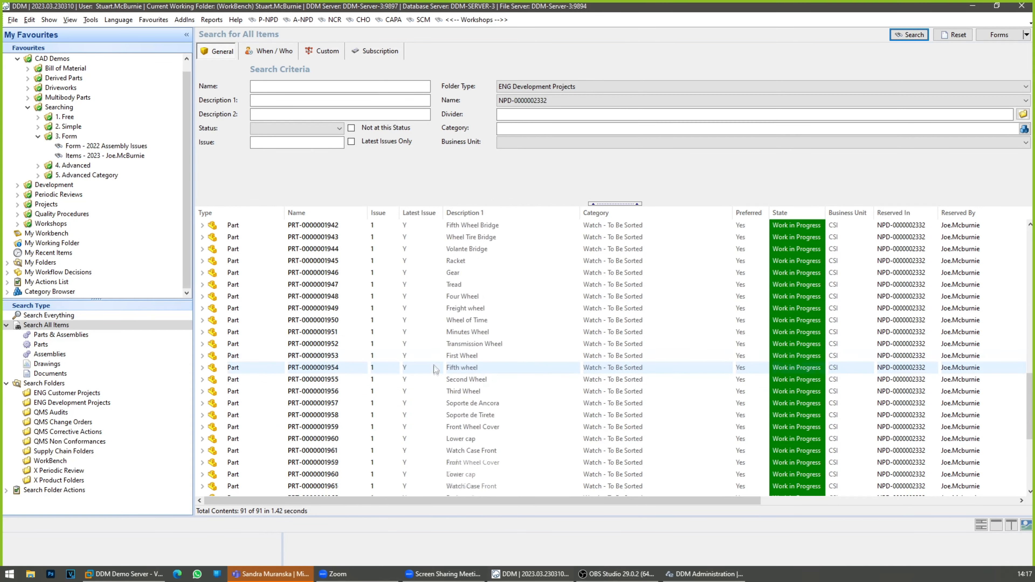
scroll(435, 377, "up", 16)
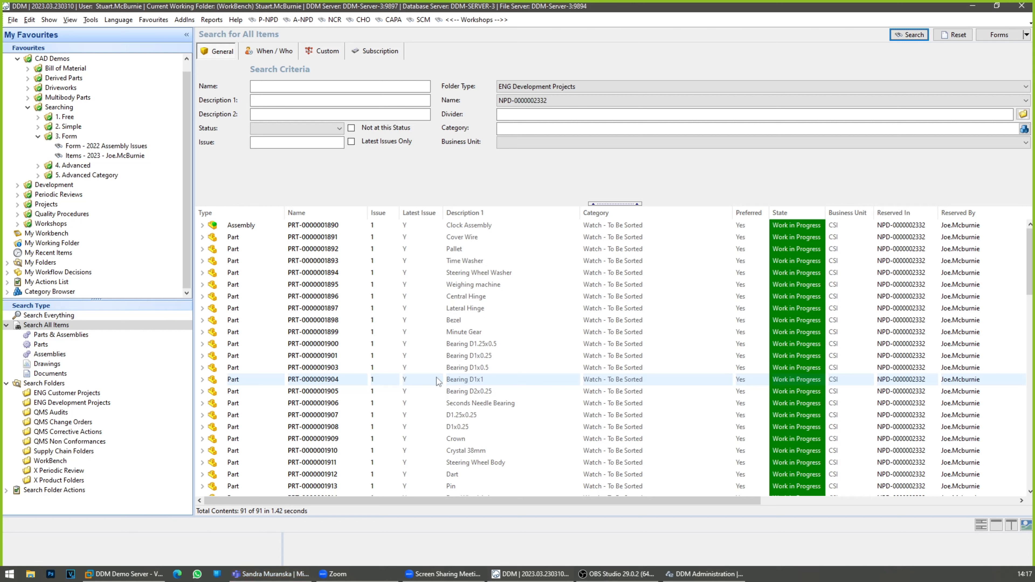
Step: Examine the Divider, Category and Not at this Status criteria, and give the results list more height to browse the folder's items
left_click(508, 117)
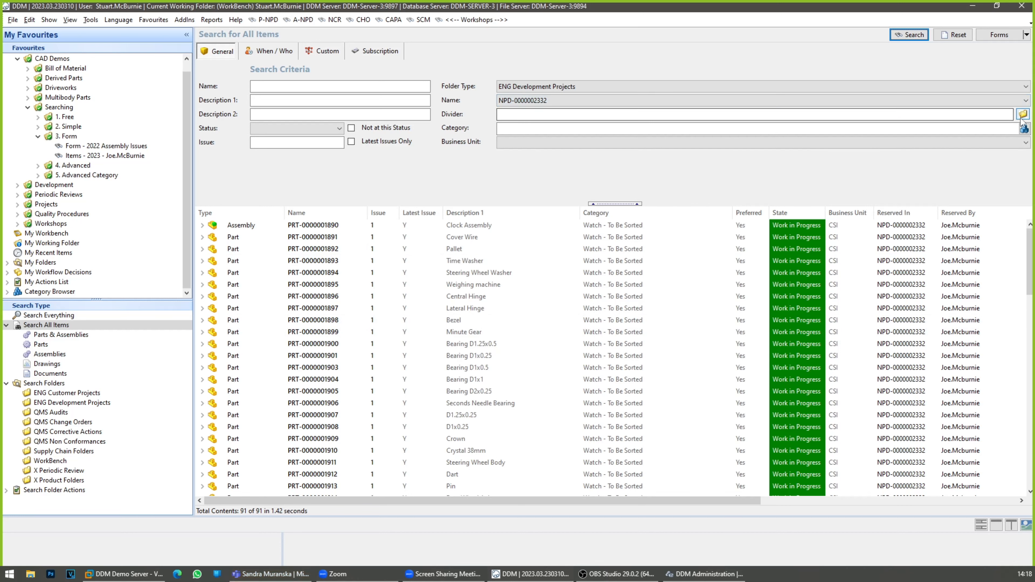
left_click(508, 129)
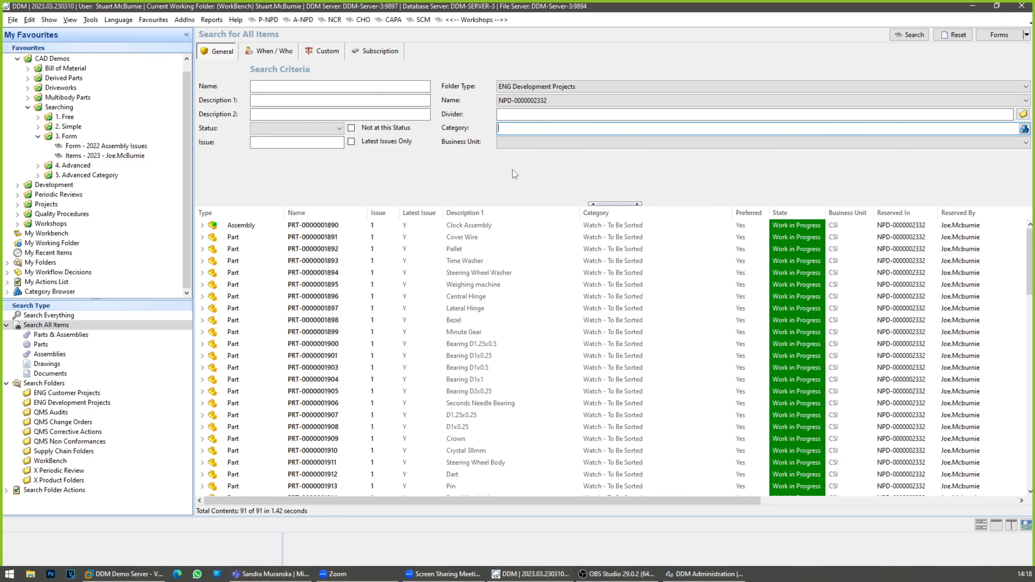
left_click_drag(526, 201, 525, 168)
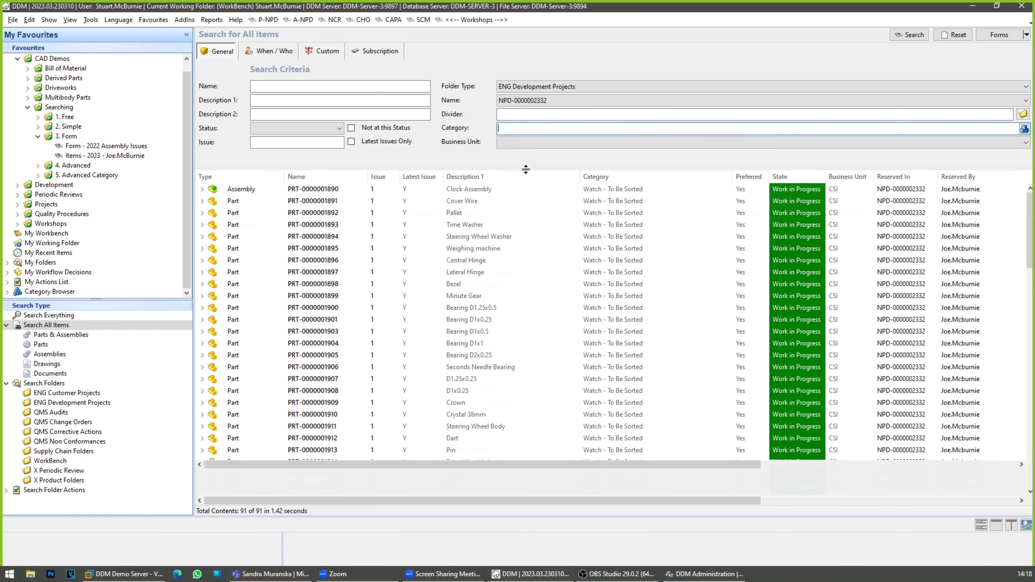
scroll(490, 291, "down", 2)
scroll(488, 292, "down", 12)
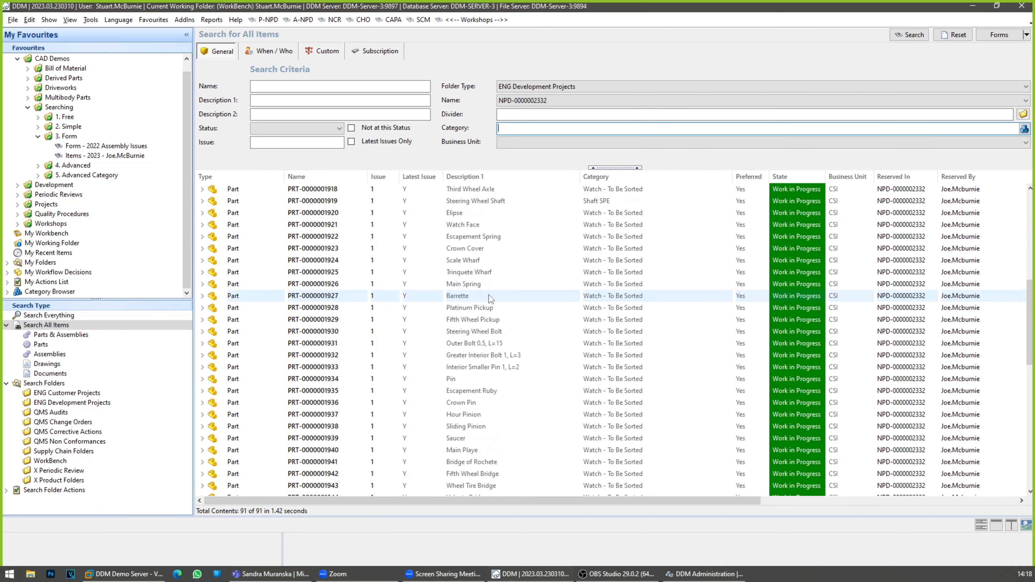
scroll(489, 298, "up", 14)
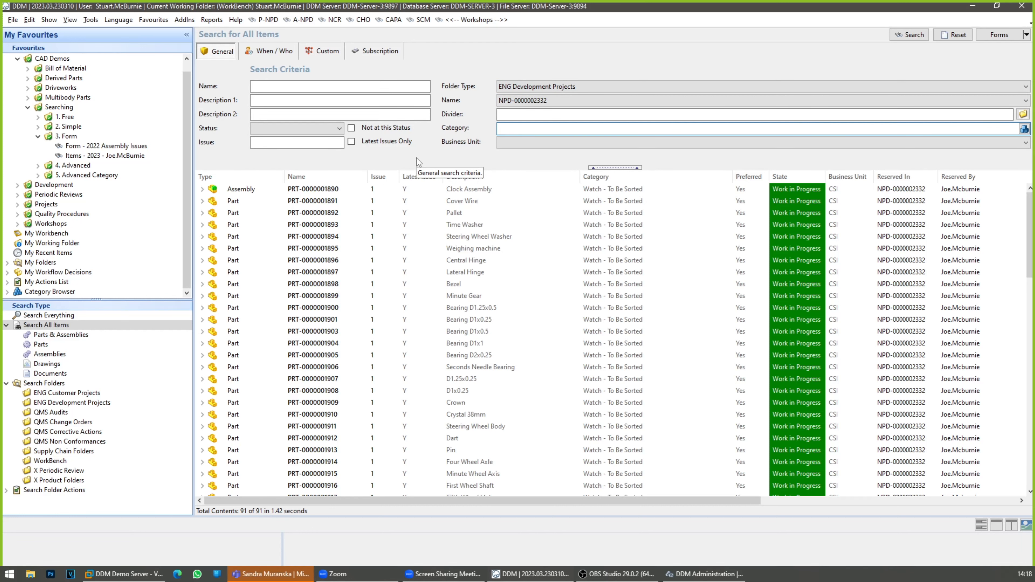
left_click(351, 128)
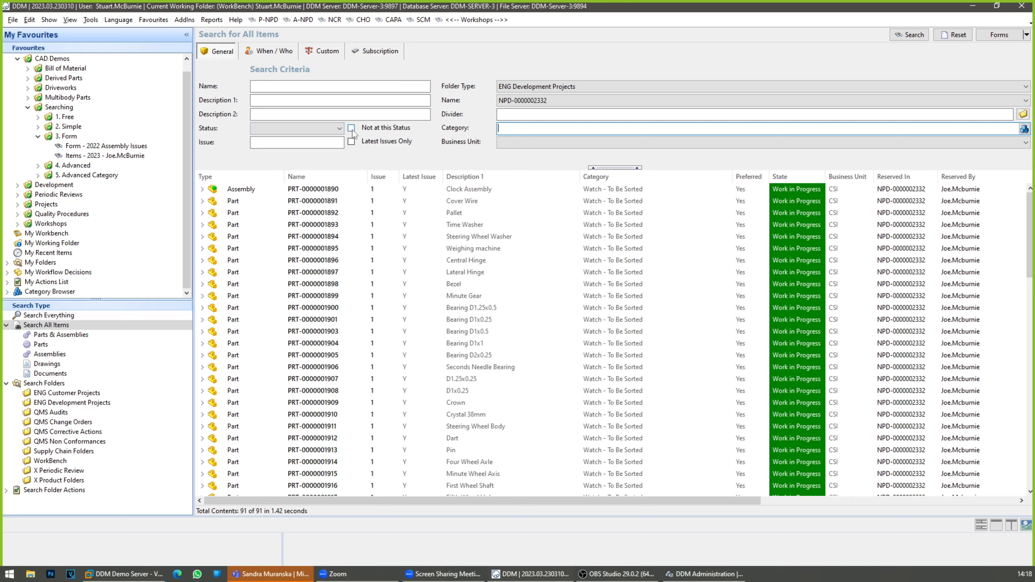
Step: Restrict the folder contents search to items not at the Released status and run it
left_click(340, 128)
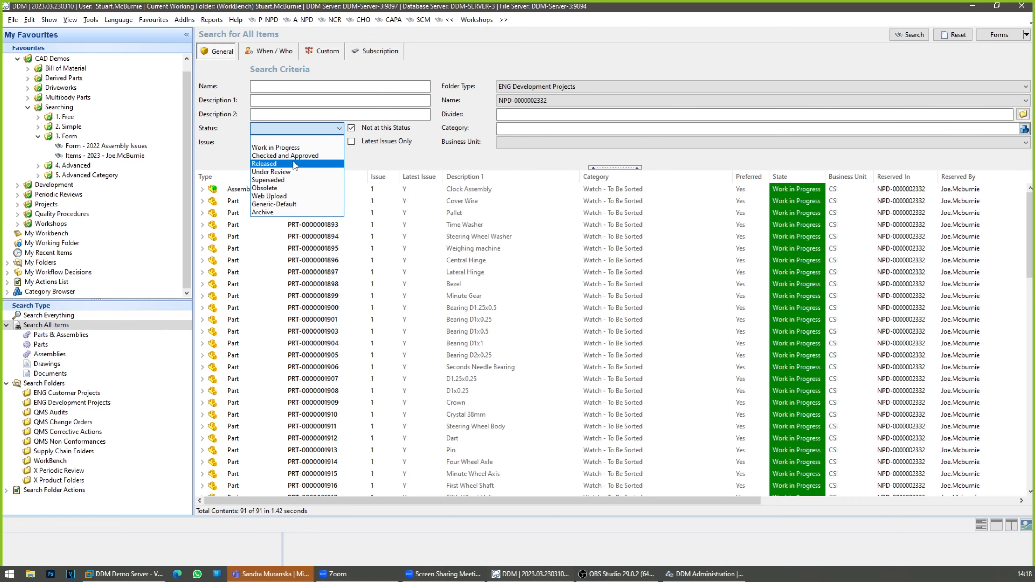
left_click(292, 160)
left_click(909, 36)
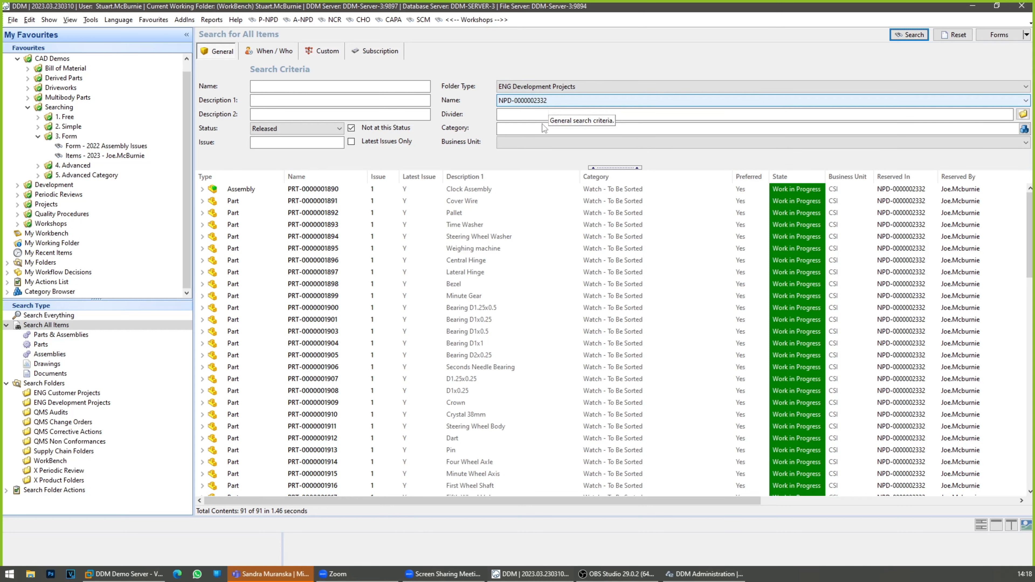
Step: Return to the workshop project on searching and enlarge the pane listing its tasks
left_click(487, 22)
left_click(504, 151)
left_click_drag(550, 516, 544, 303)
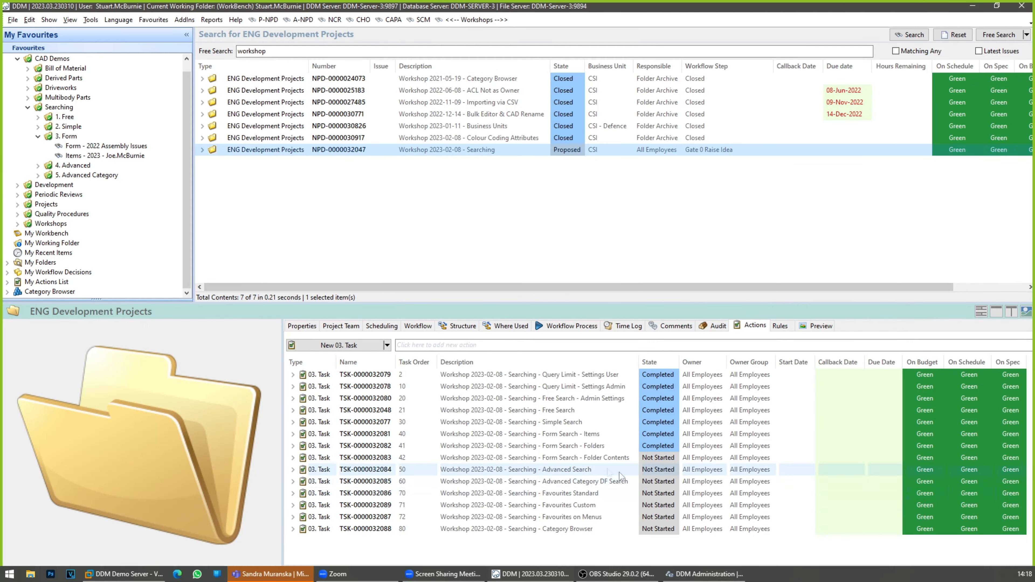
Step: Mark the Form Search - Folder Contents task as Completed and select the Advanced Search task
left_click(579, 459)
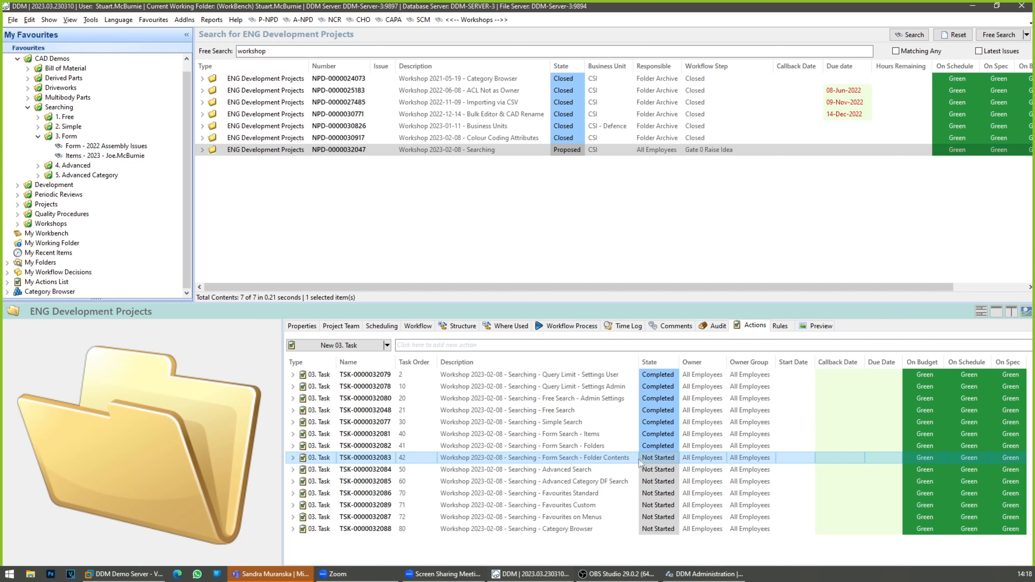
left_click(668, 458)
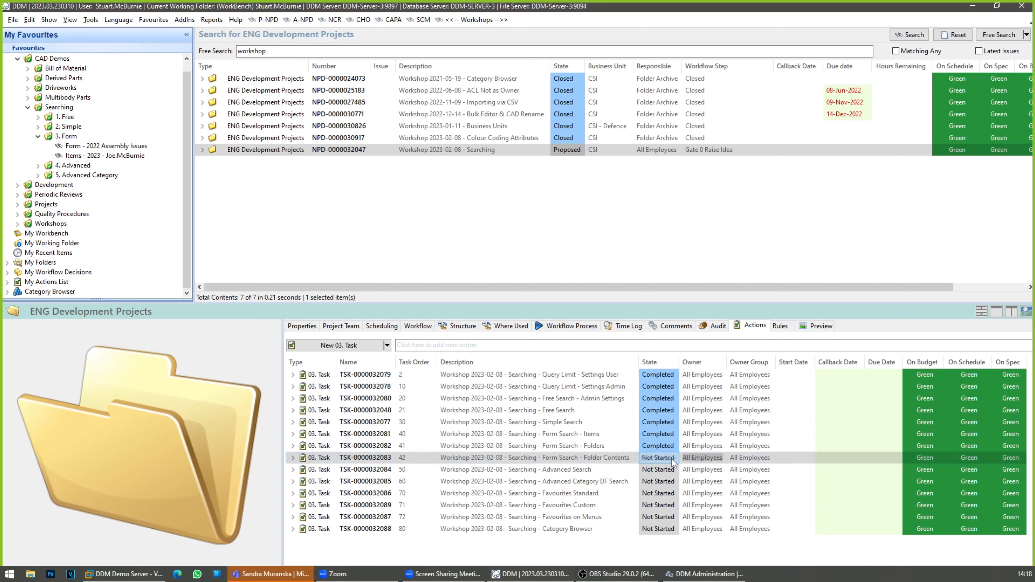
left_click(674, 458)
left_click(657, 493)
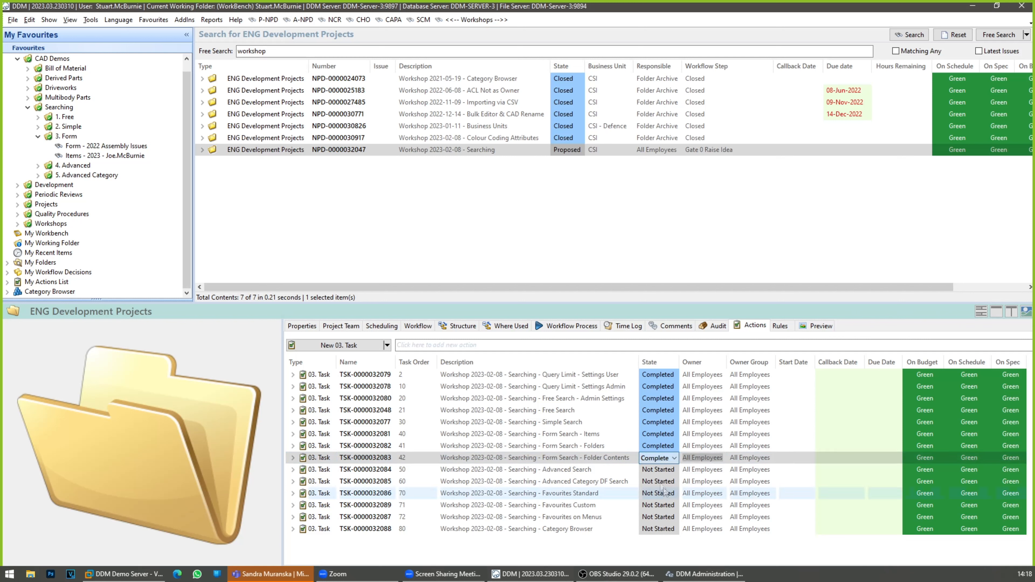
left_click(615, 470)
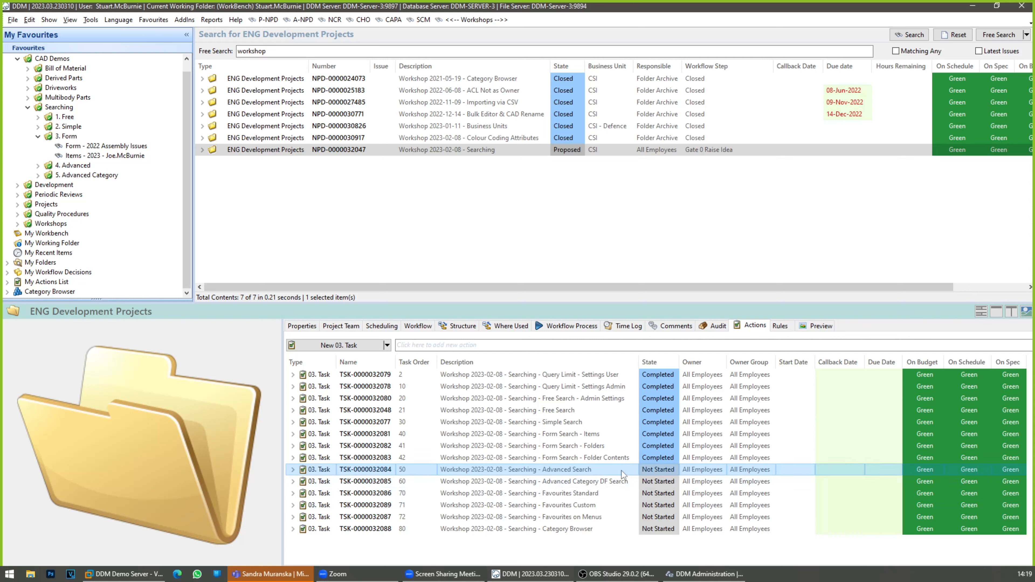
Step: Expand the 4. Advanced favourites, hide the details pane, and run the Actions - Open - Engineering saved search
left_click(38, 137)
left_click(39, 156)
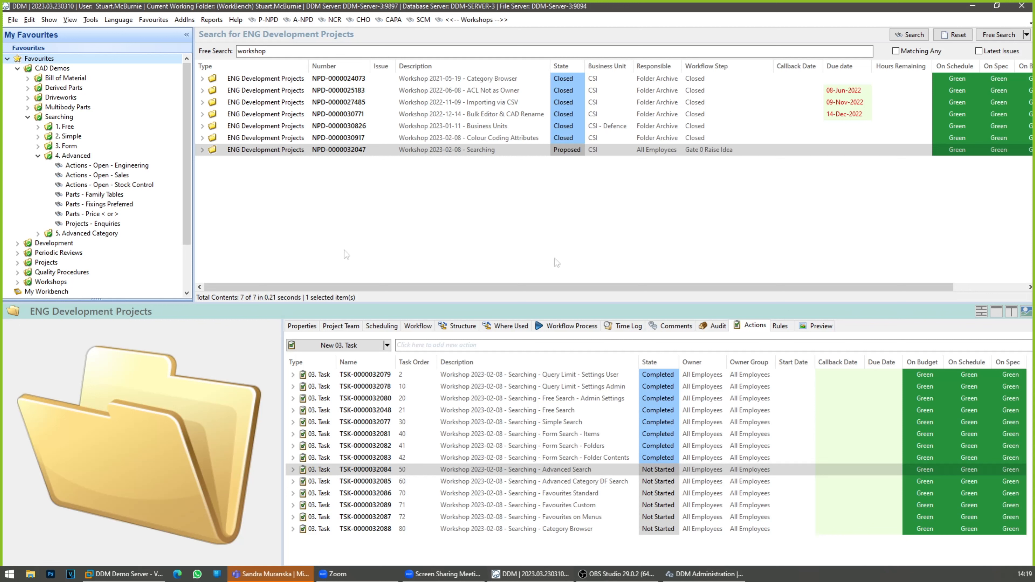
left_click(998, 314)
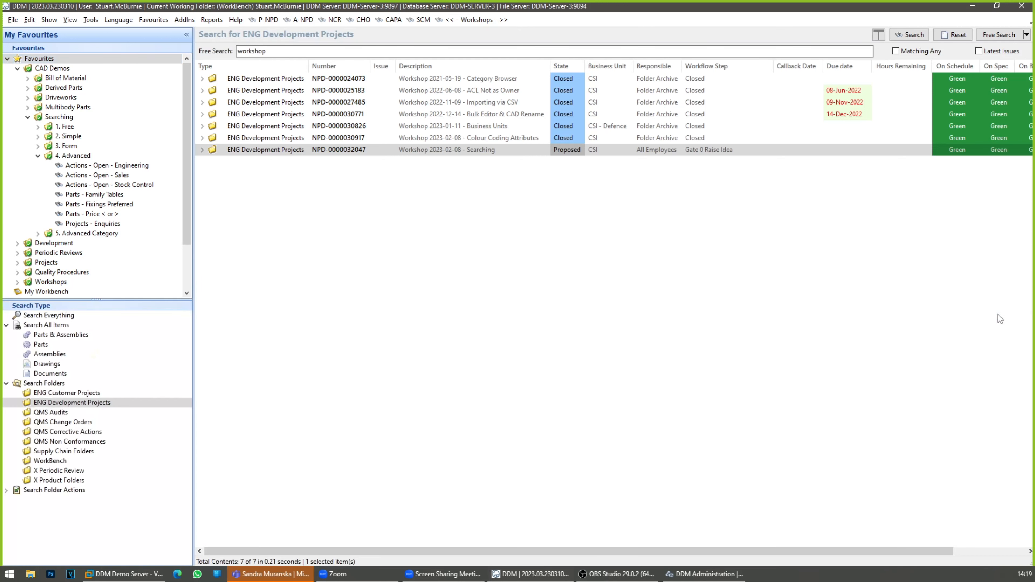
left_click(110, 168)
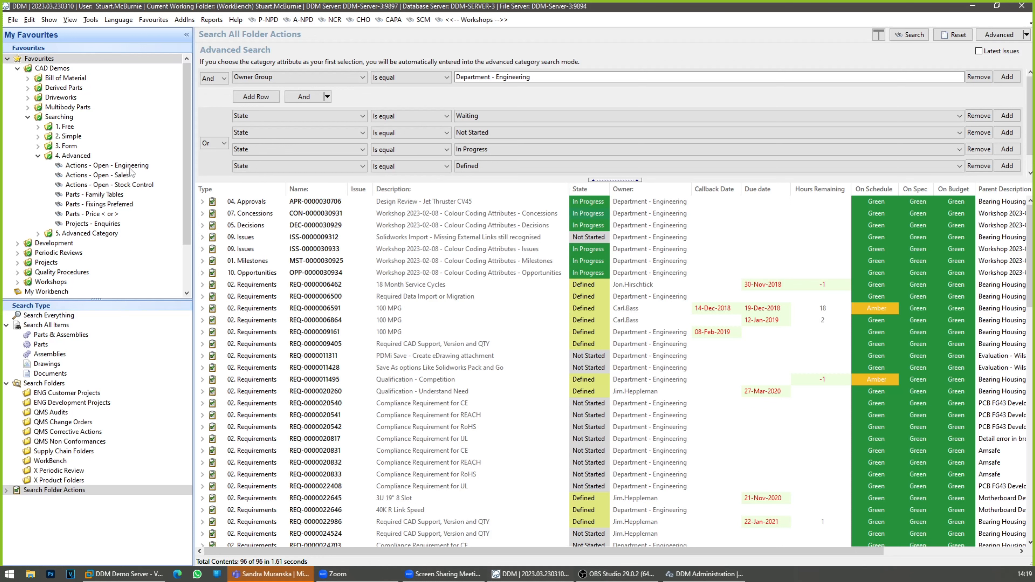
Step: Give the advanced criteria area more height and examine the Owner Group and State conditions
left_click_drag(453, 180, 468, 211)
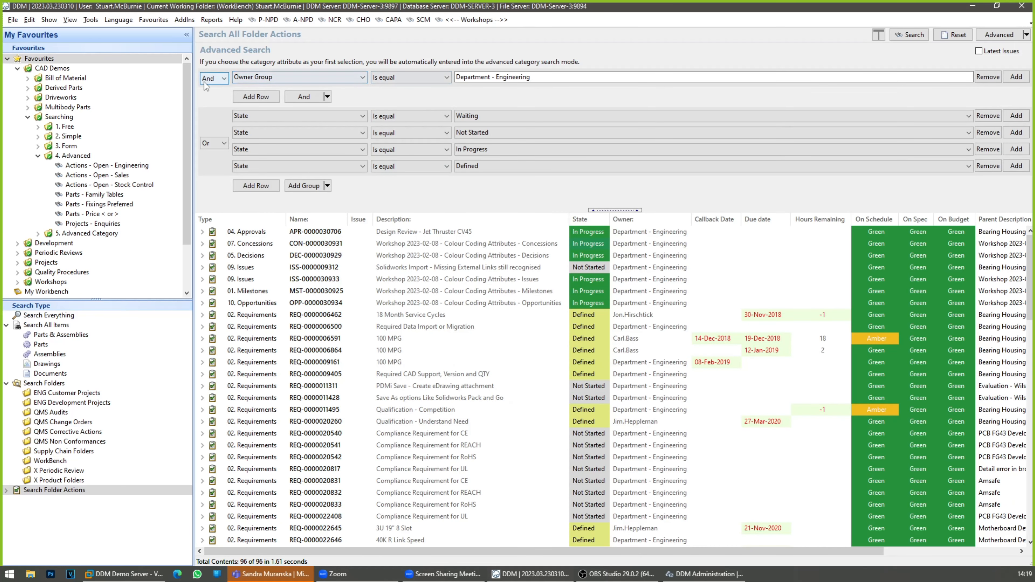
left_click(541, 78)
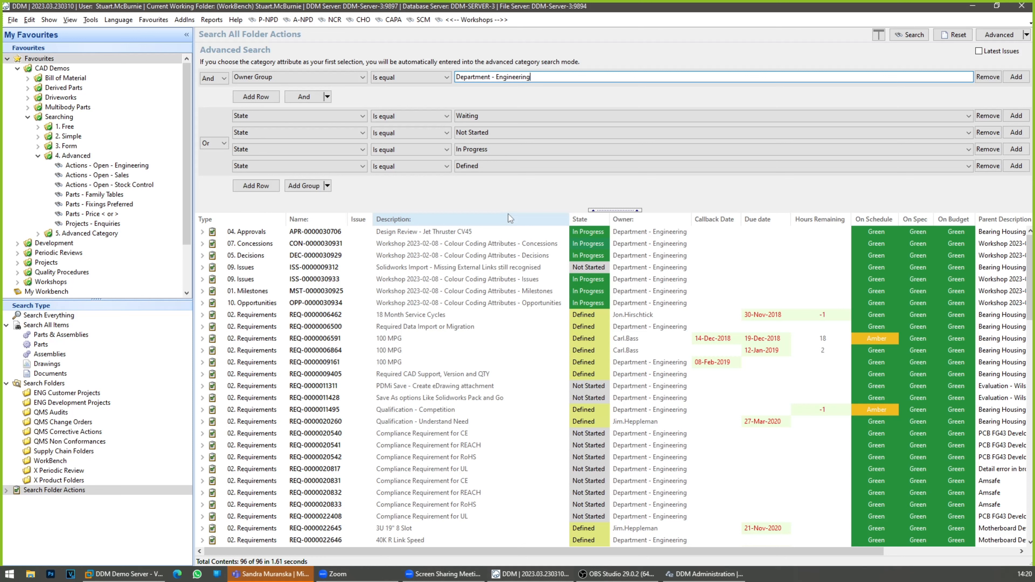
left_click_drag(510, 210, 510, 202)
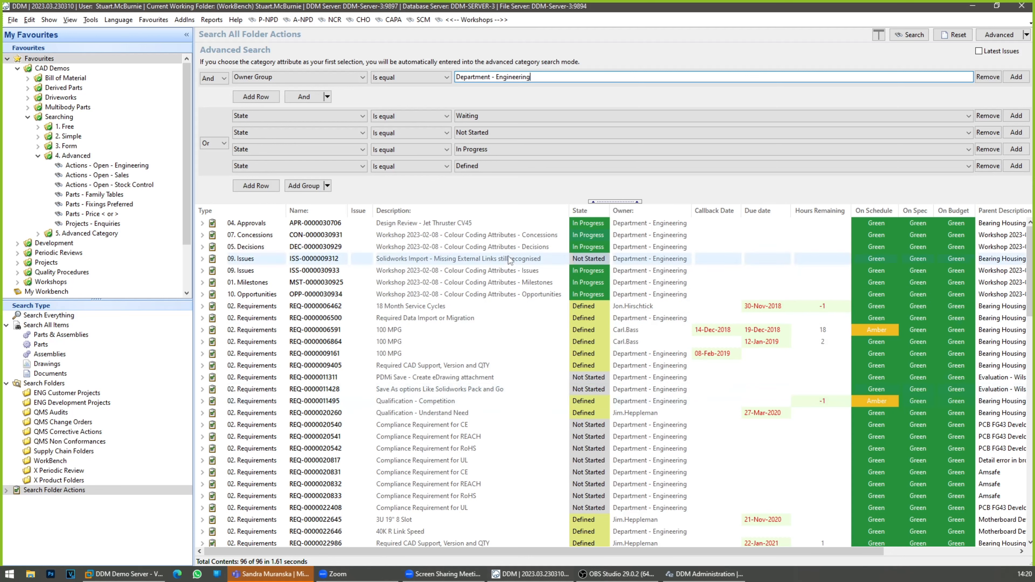
Step: Size all result columns to fit and browse the open engineering actions
right_click(486, 215)
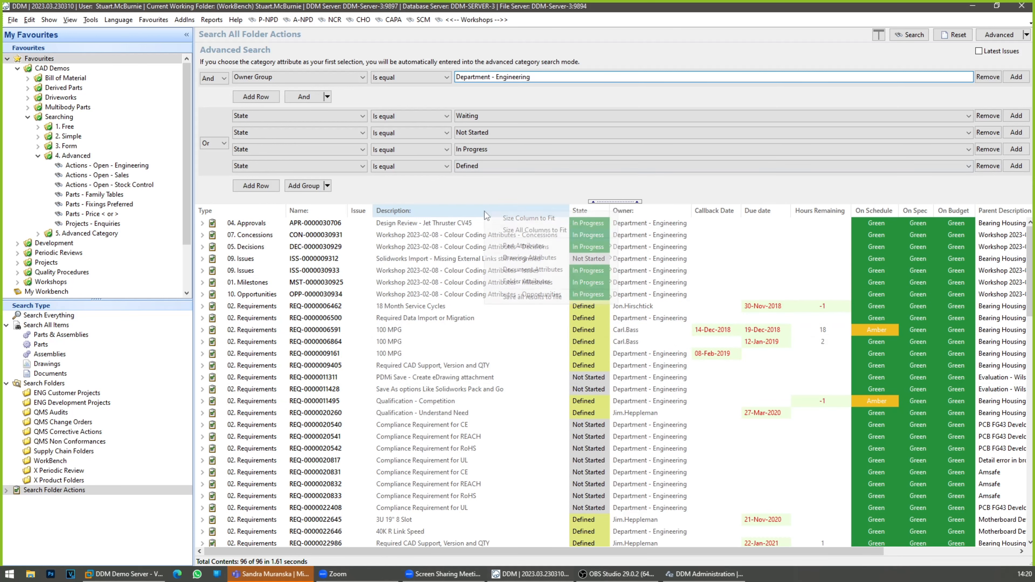
left_click(505, 230)
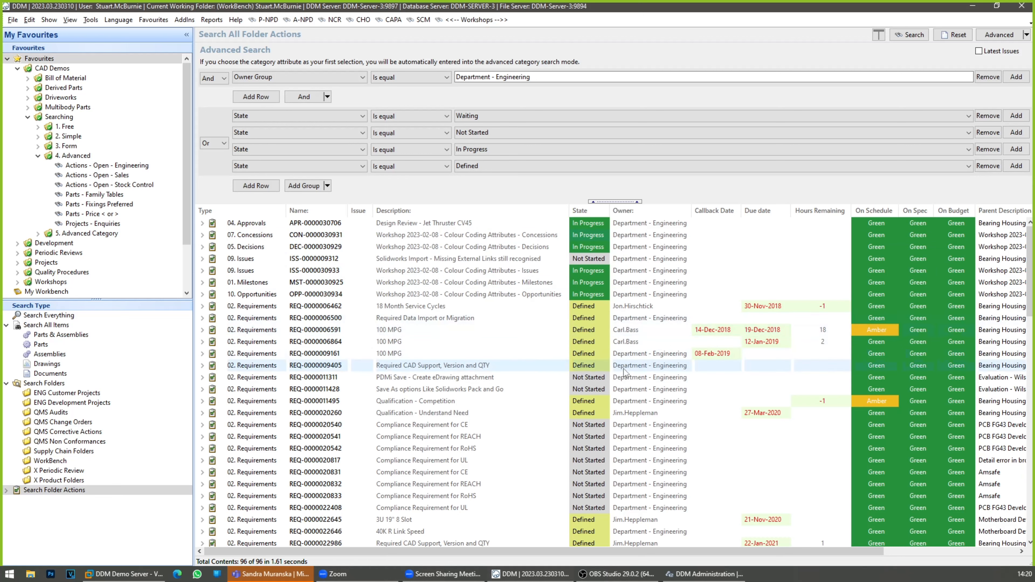
scroll(518, 365, "down", 8)
scroll(517, 364, "up", 7)
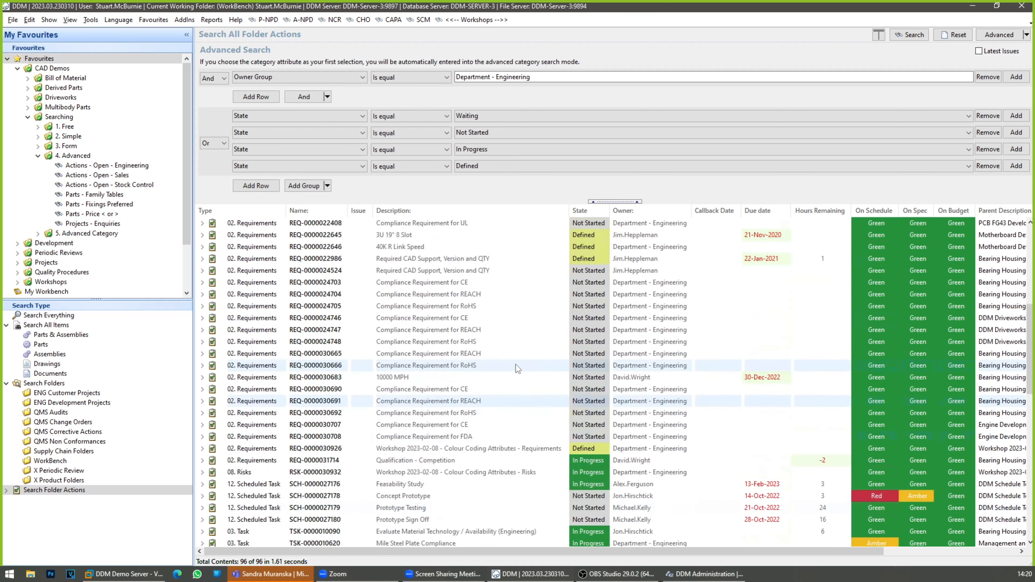
Step: Sort the engineering actions by owner and by latest due date, then look through the list
left_click(661, 212)
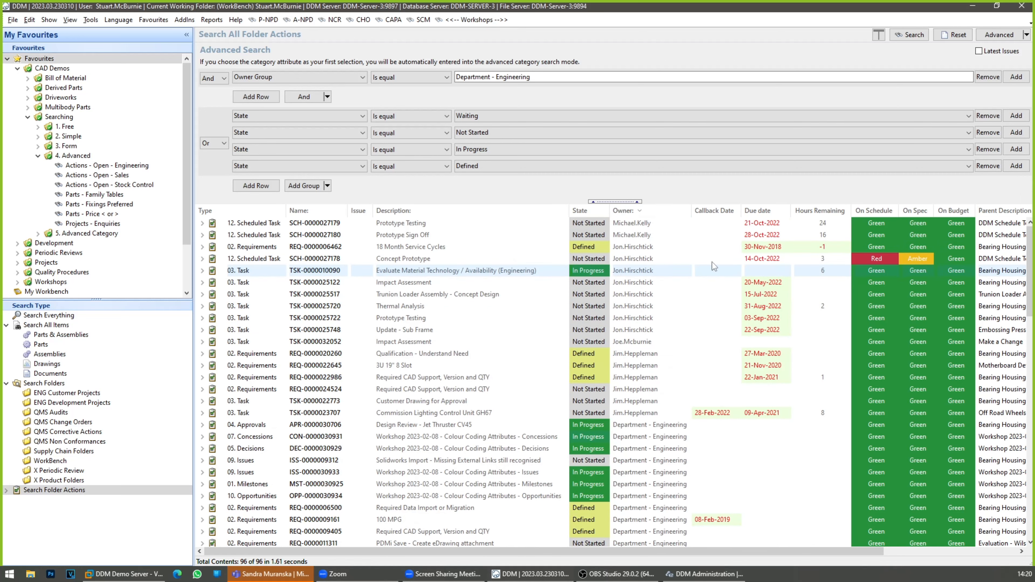
left_click(759, 211)
left_click(759, 210)
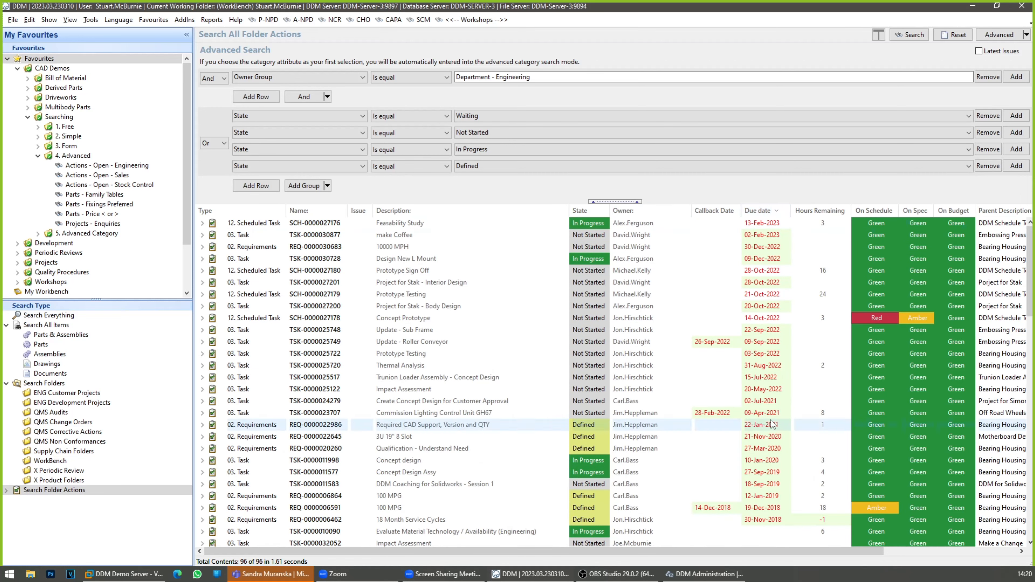
scroll(746, 396, "down", 4)
scroll(734, 398, "up", 4)
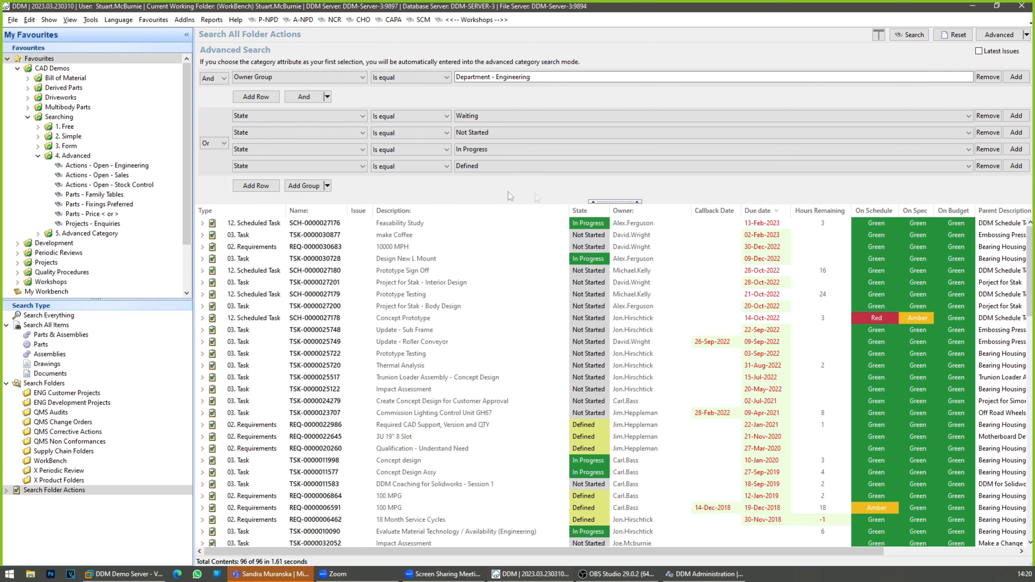
Step: Reset the advanced search, set Owner Group Is equal to Department - Marketing, and run it
left_click(960, 37)
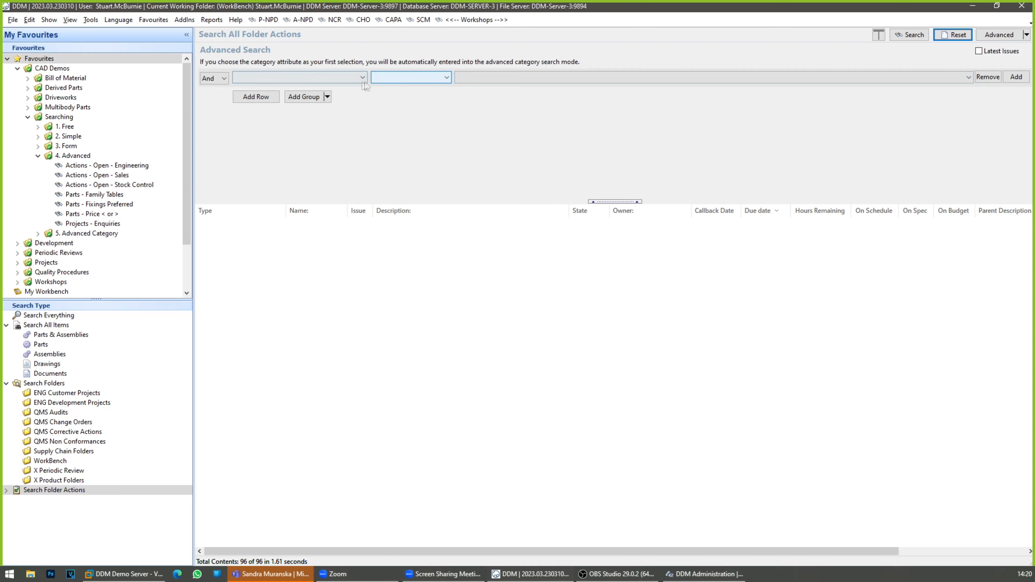
left_click(362, 78)
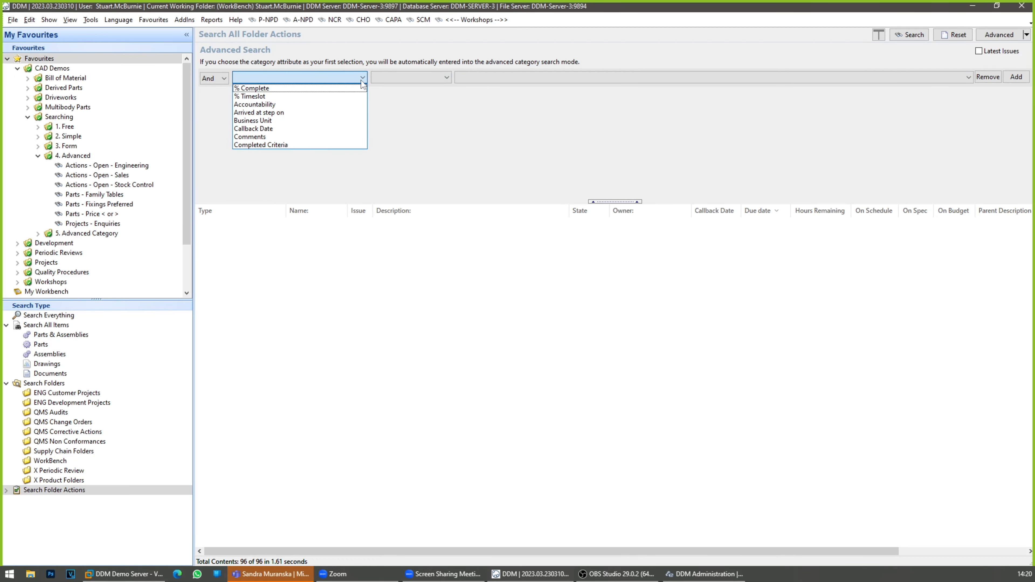
scroll(280, 137, "down", 5)
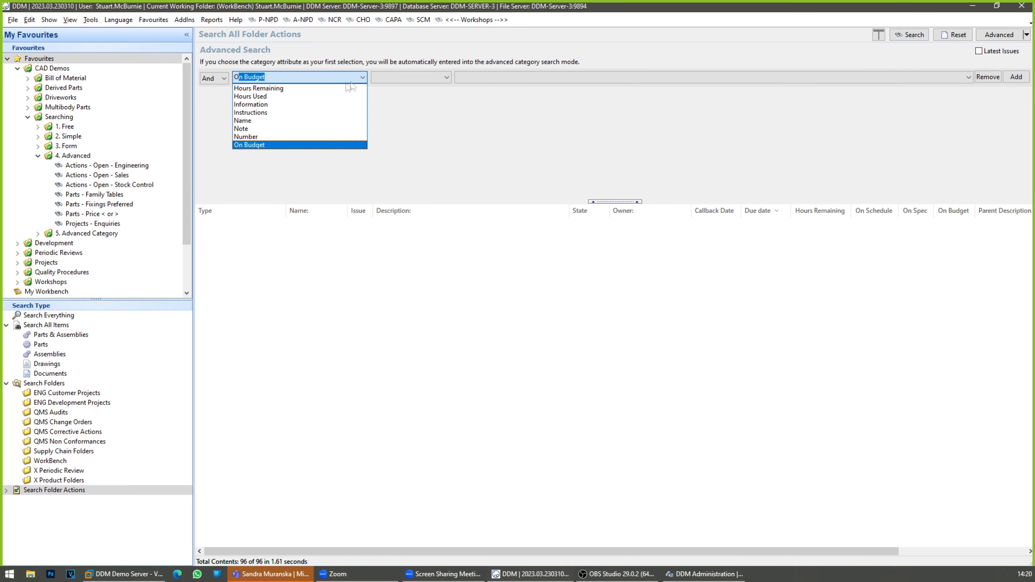
scroll(280, 137, "down", 2)
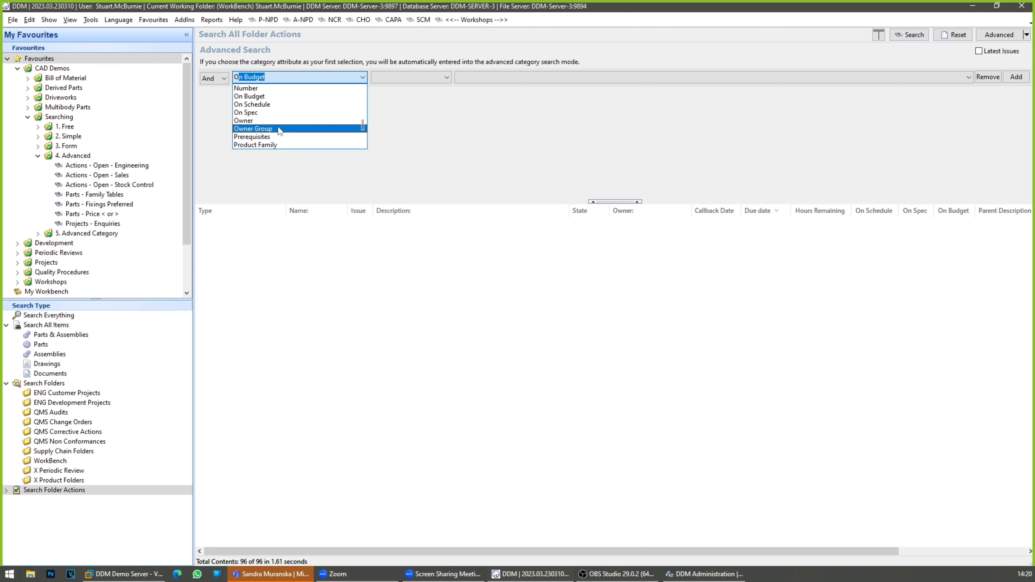
left_click(278, 127)
left_click(464, 77)
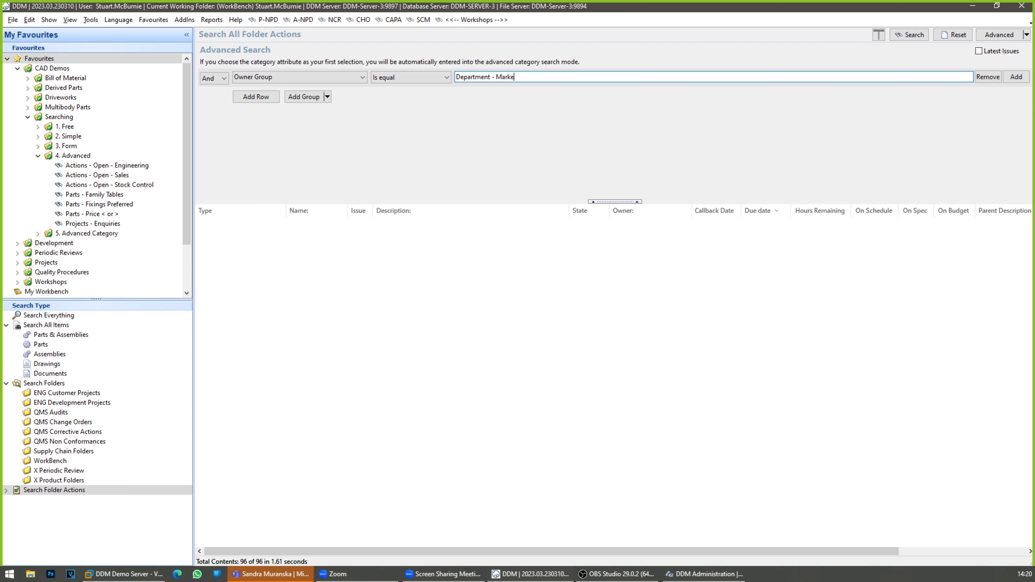
left_click(909, 35)
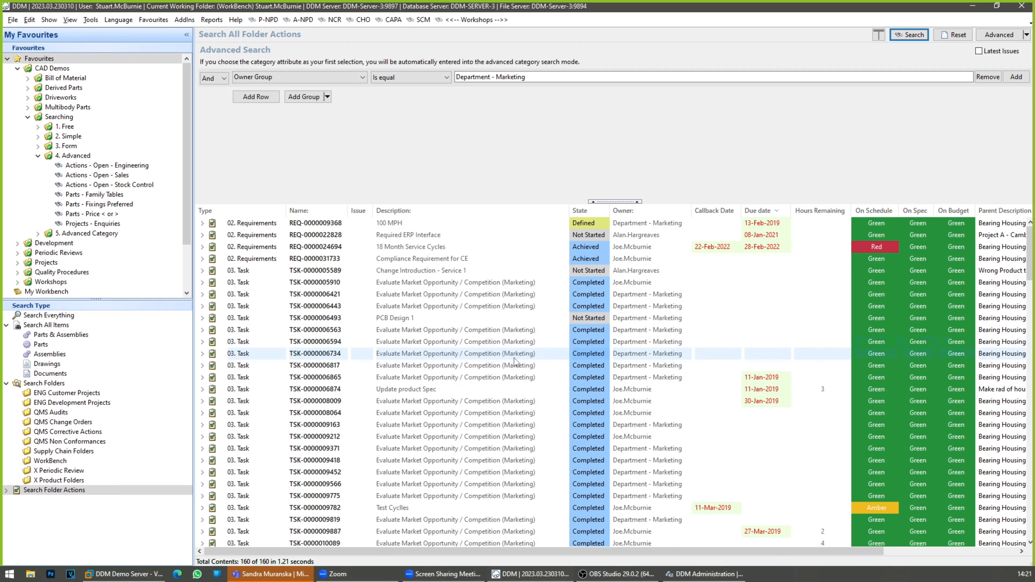
Step: Add a second criteria group joined by And, with State as its attribute
left_click(302, 98)
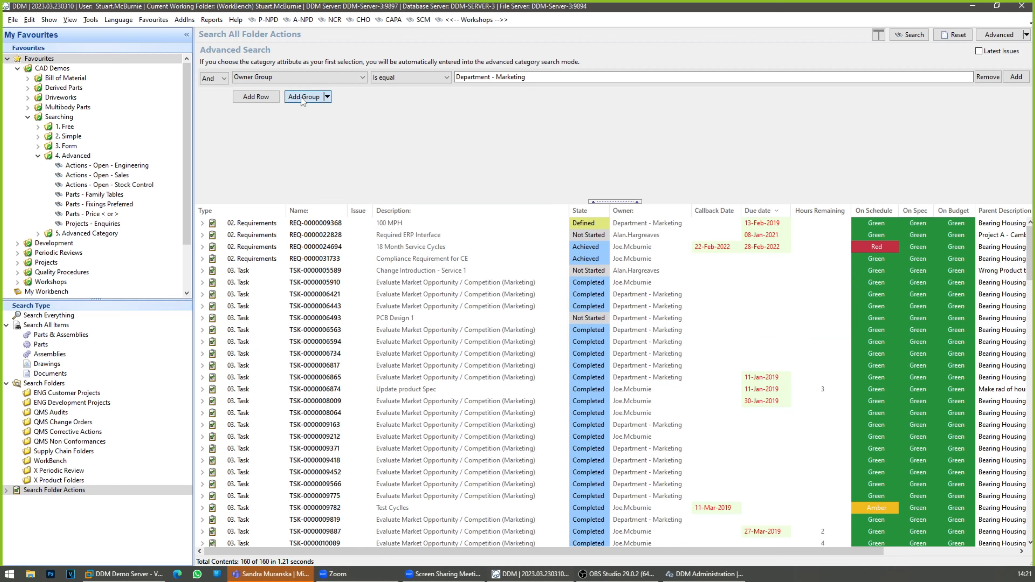
left_click(287, 116)
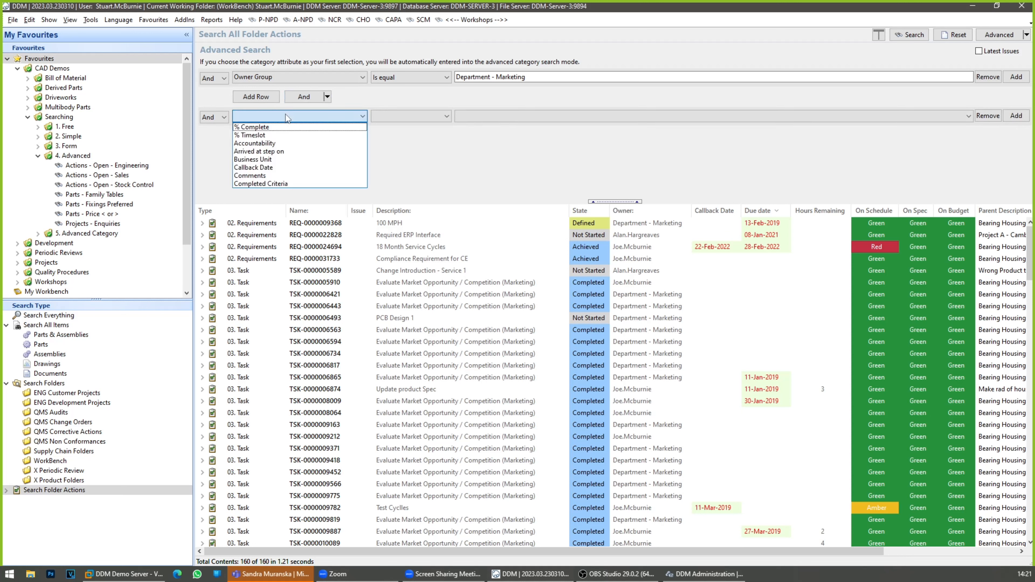
scroll(281, 147, "down", 10)
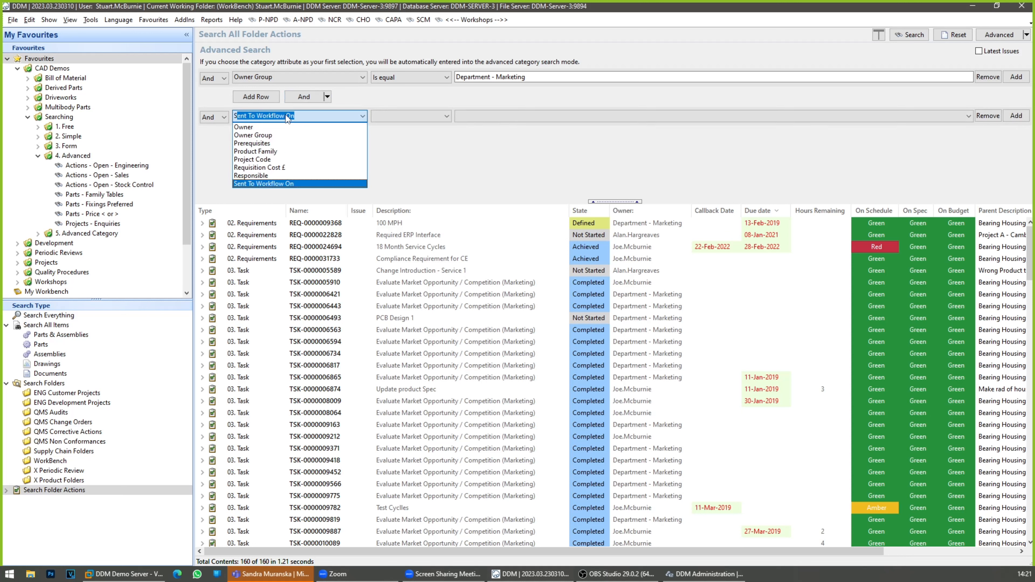
left_click(267, 151)
left_click(479, 119)
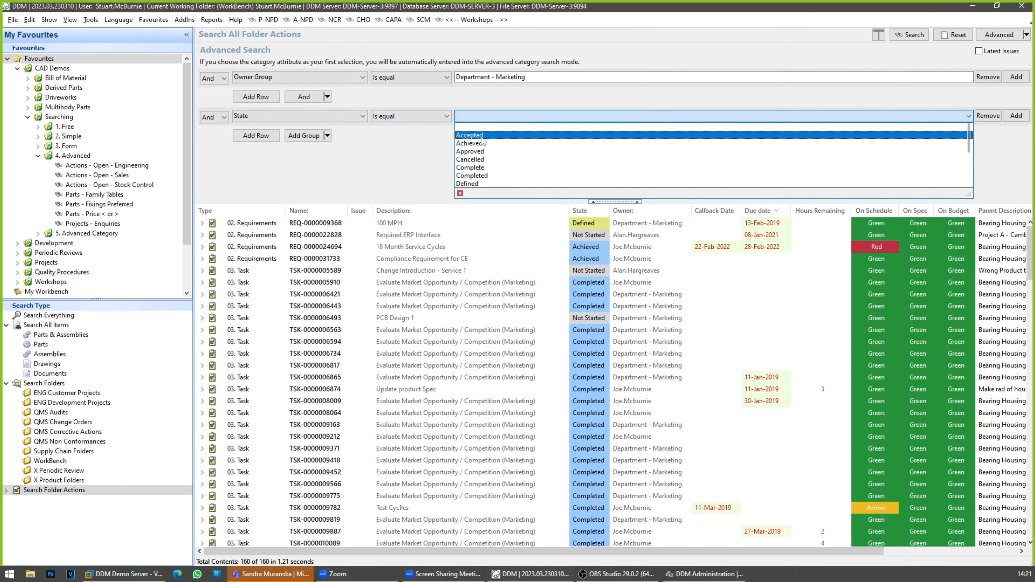
left_click(336, 118)
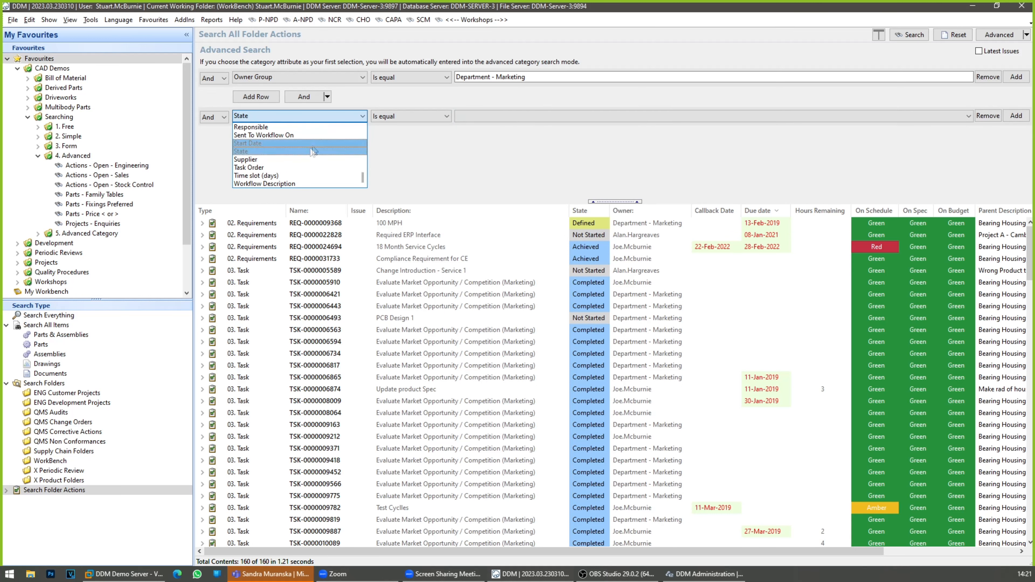
left_click(422, 152)
Step: Set the State condition to Is not equal Complete and run the search
left_click(418, 118)
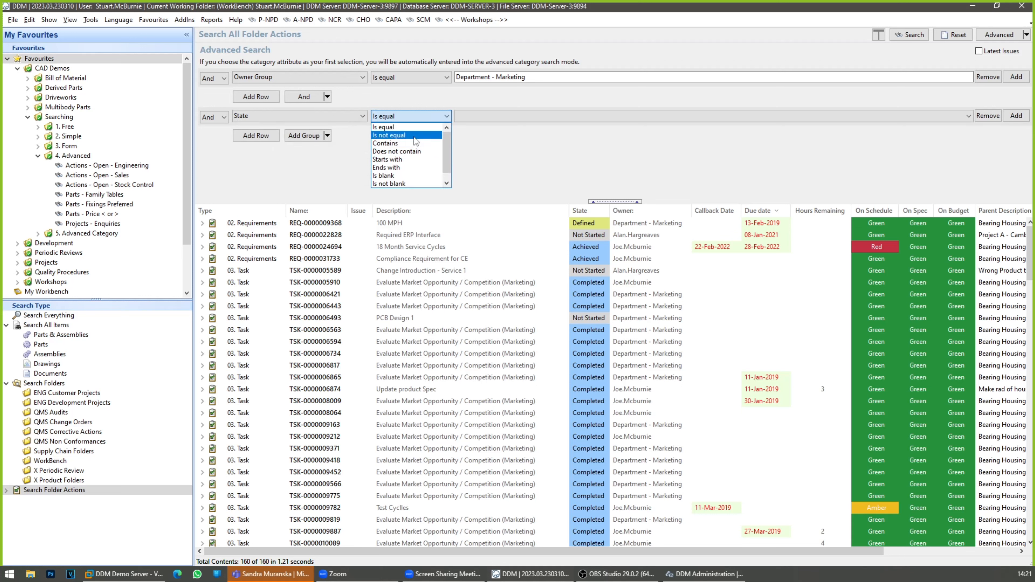
left_click(420, 135)
left_click(476, 117)
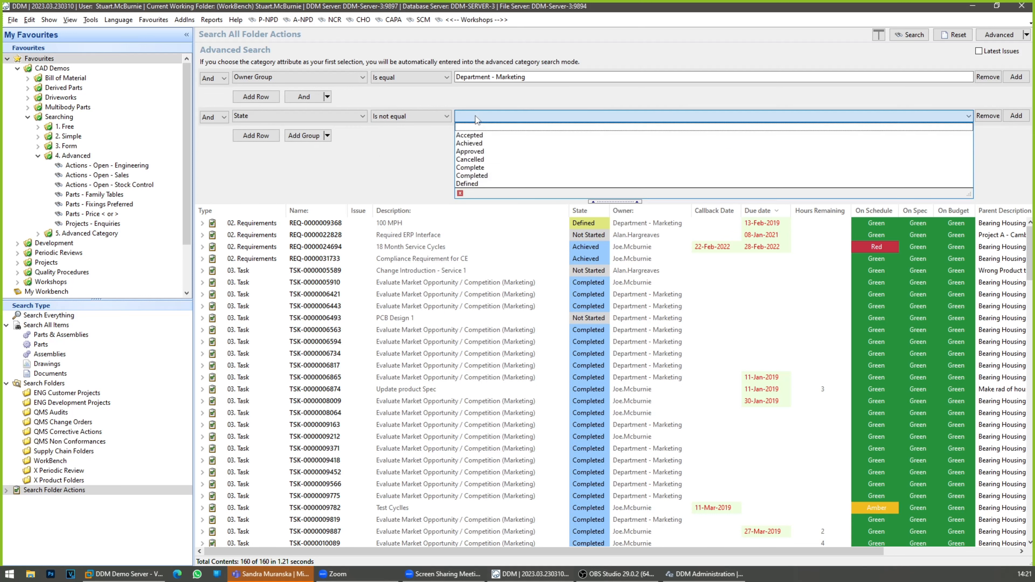
left_click(487, 168)
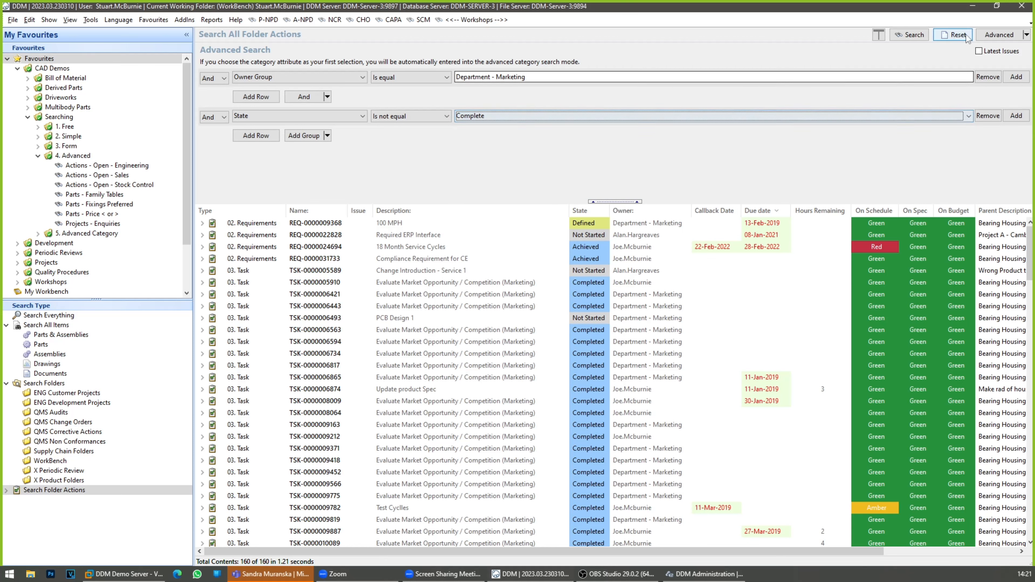
left_click(913, 37)
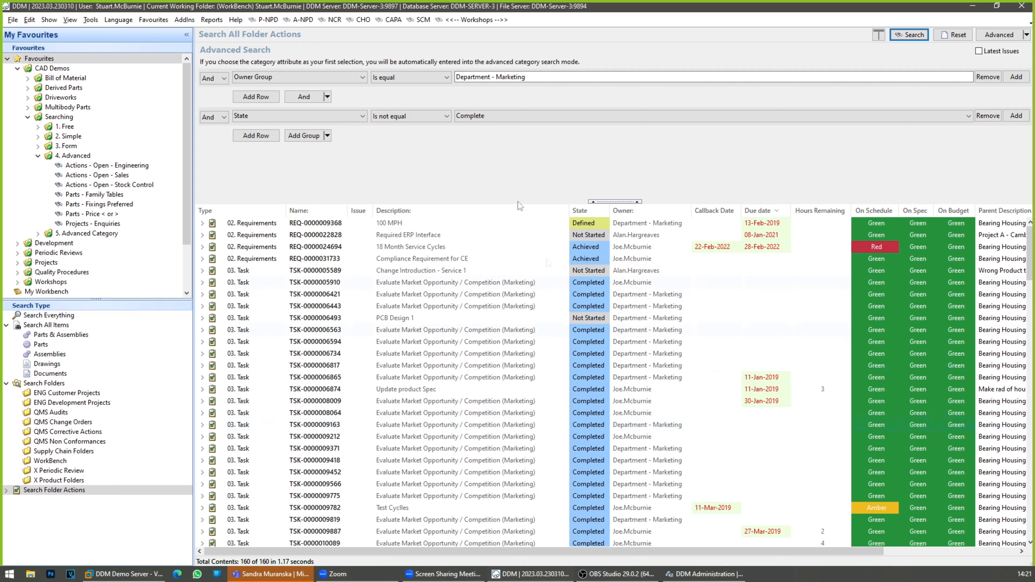
Step: Change the State condition's value to Completed and run the search again
left_click(492, 122)
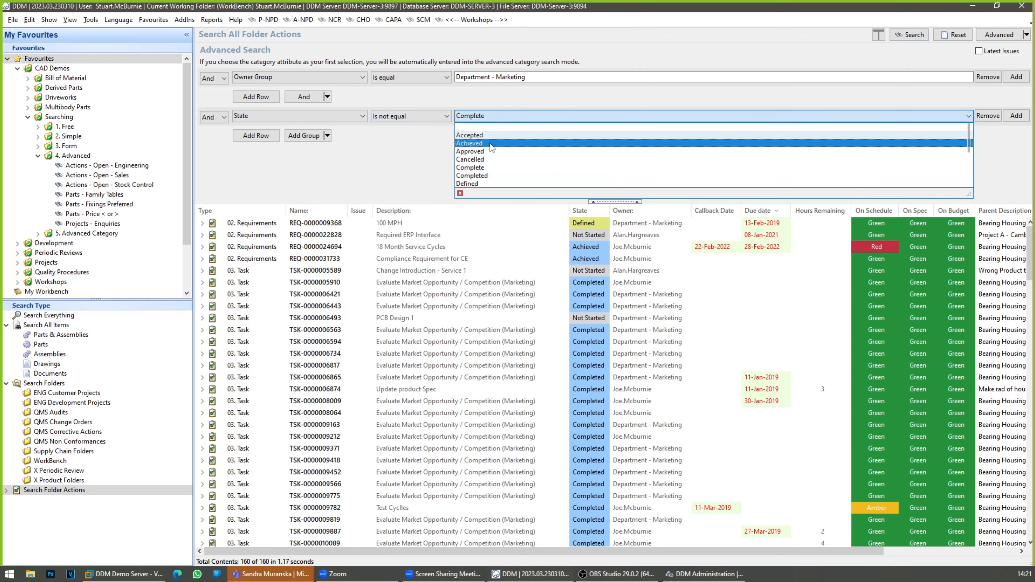
left_click(489, 180)
left_click(908, 36)
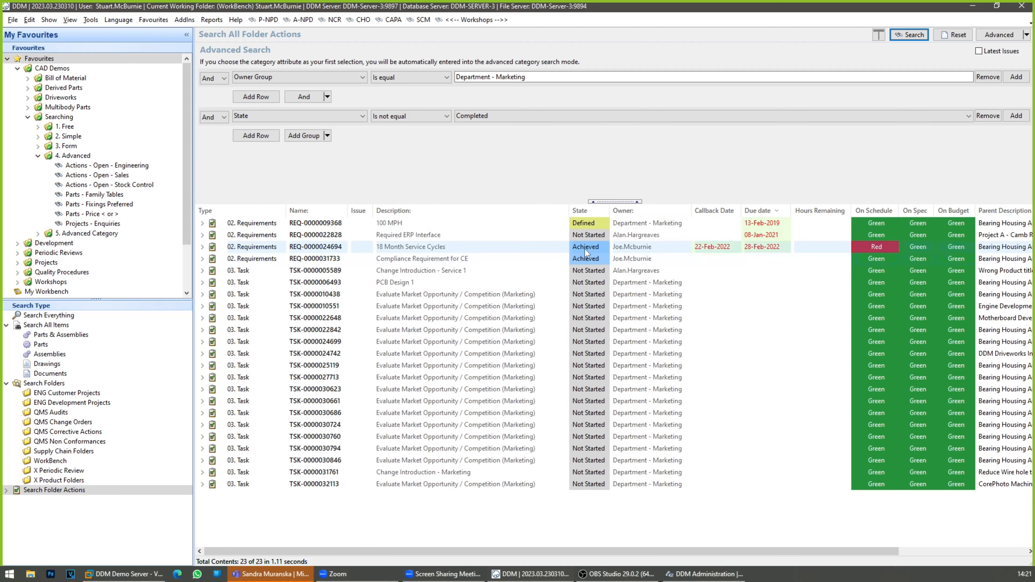
Step: Switch the State group's operator to Or and add a second condition row using the State attribute
left_click(206, 118)
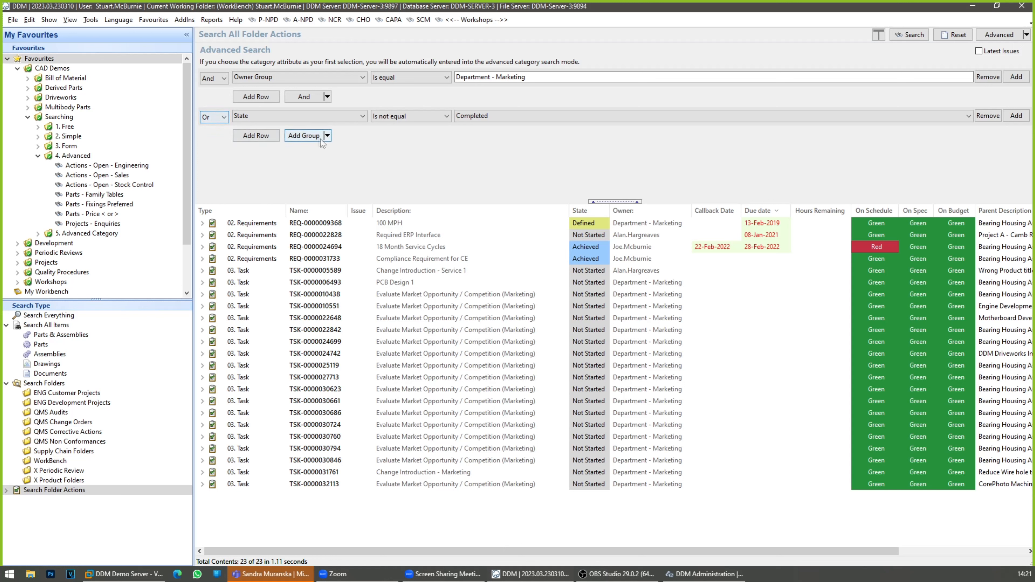
left_click(272, 137)
left_click(353, 136)
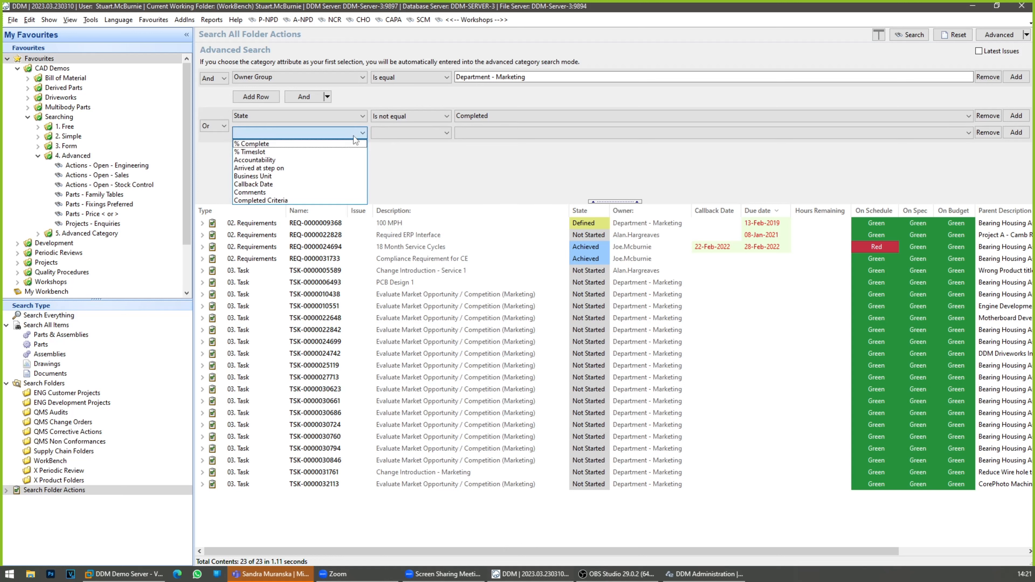
type("S")
scroll(343, 176, "down", 2)
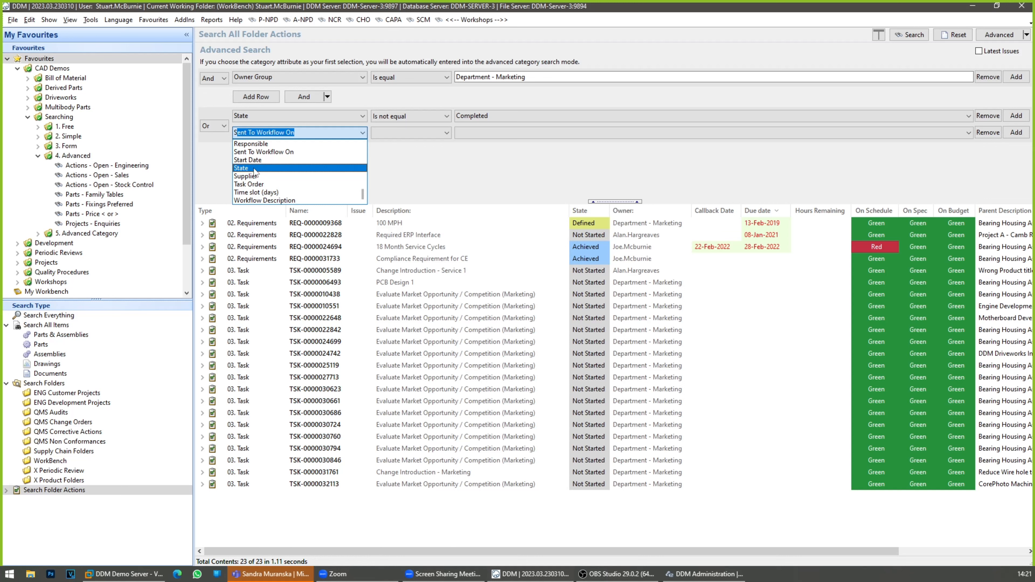
left_click(322, 168)
Step: Set the second State condition to Is not equal Achieved and run the search
left_click(426, 134)
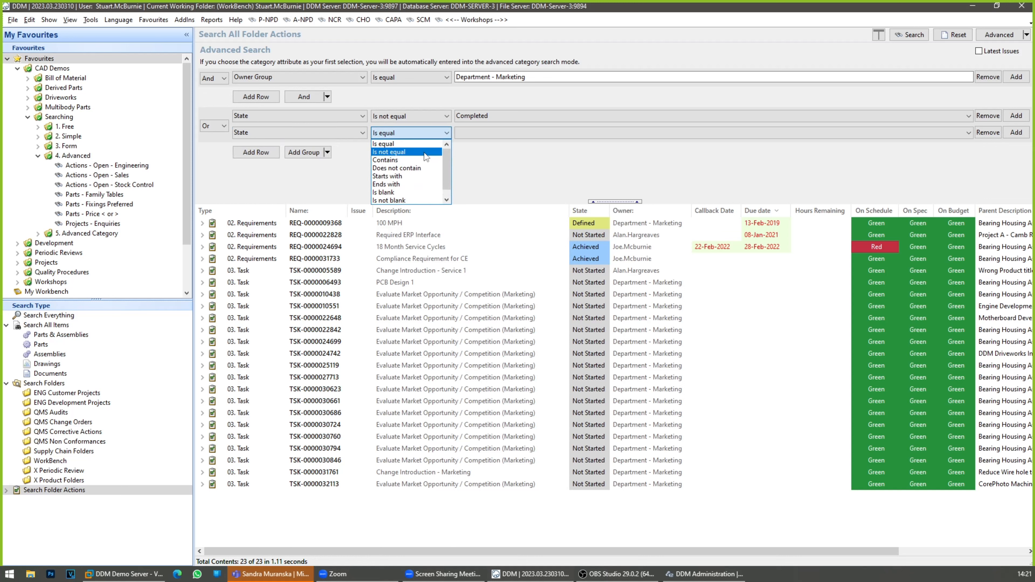
left_click(426, 155)
left_click(498, 135)
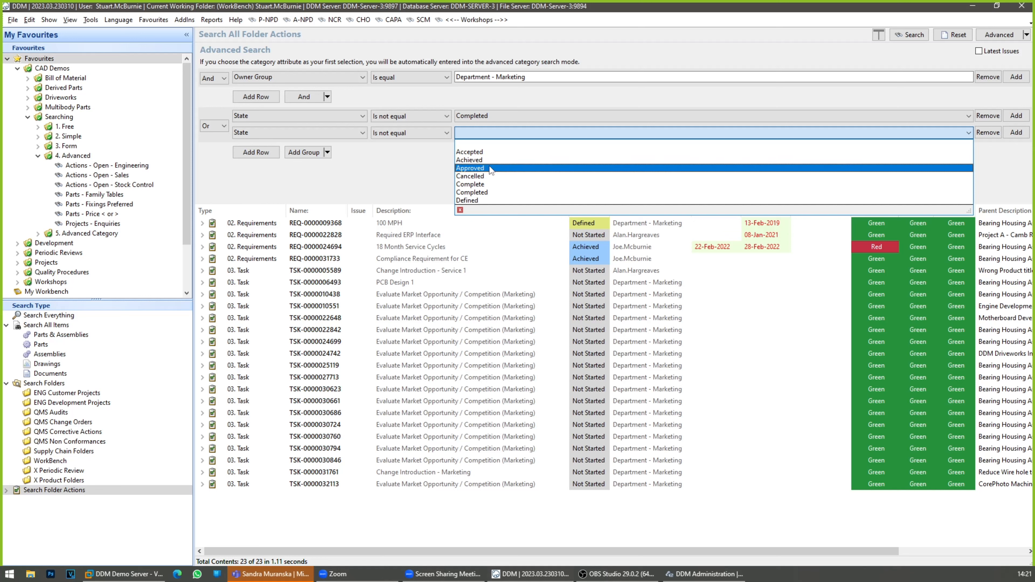
left_click(490, 160)
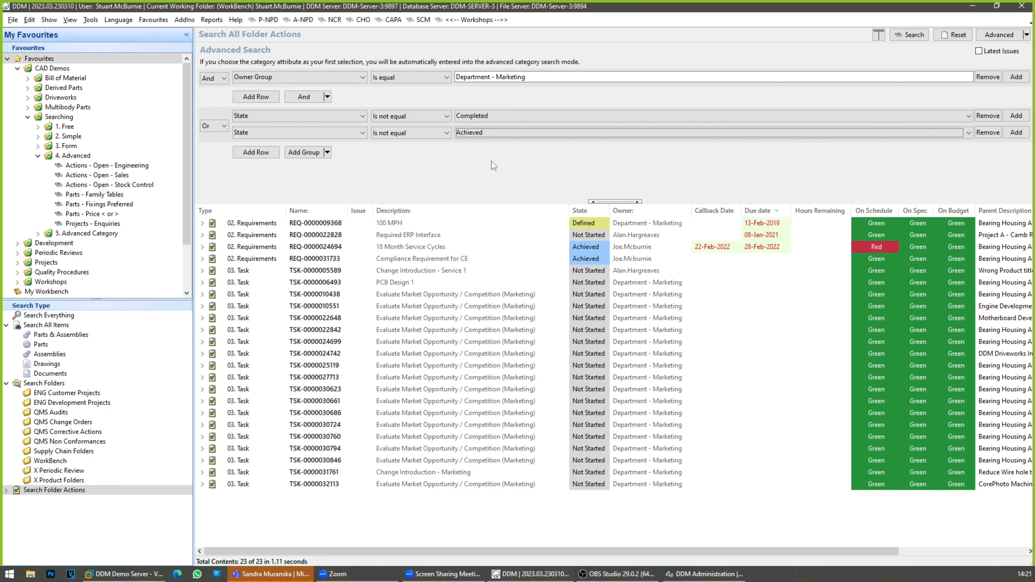
left_click(909, 38)
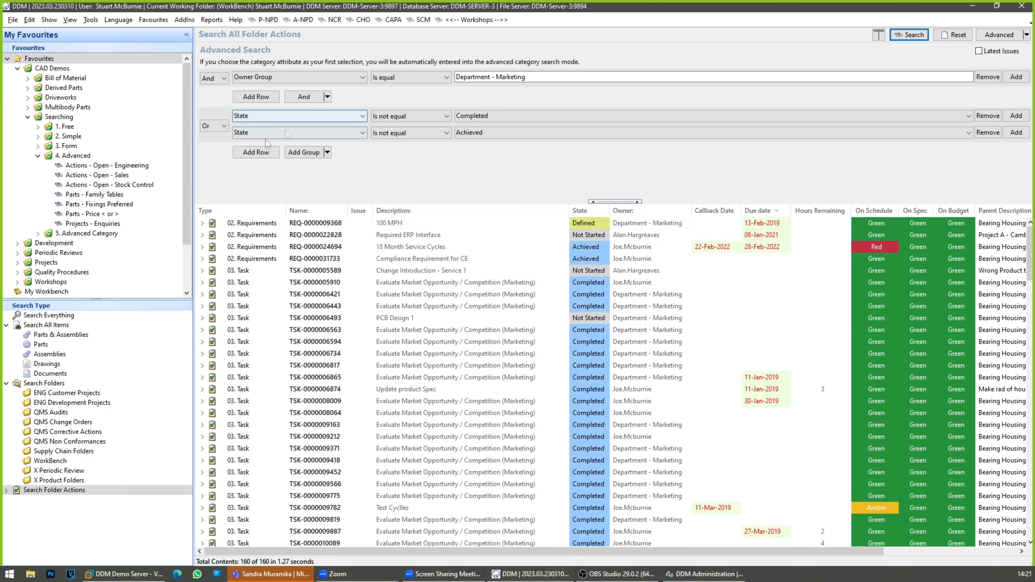
Step: Change the operator of the group with the two State conditions to And
left_click(204, 133)
left_click(209, 138)
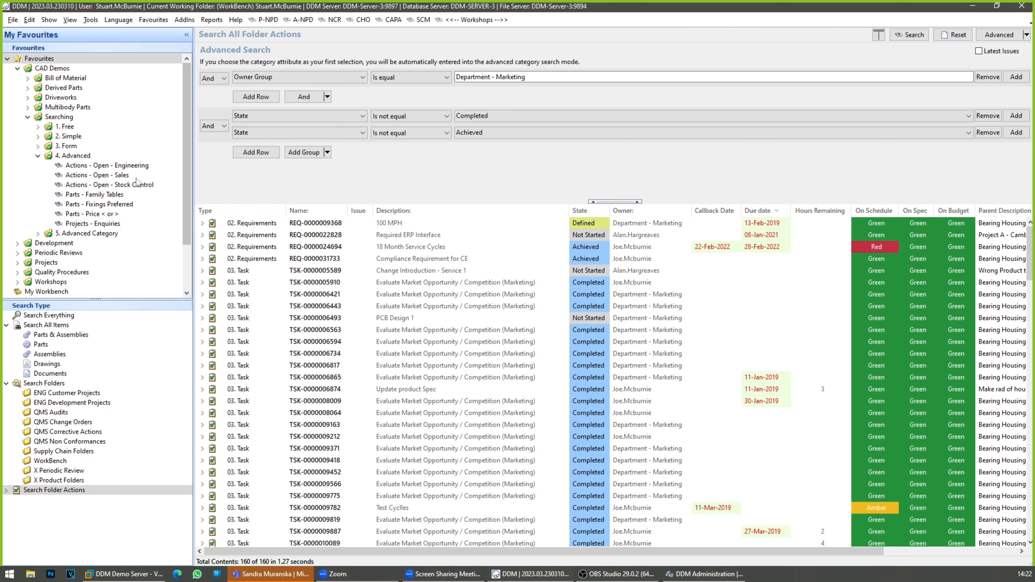
Step: Run the saved open-actions searches for Engineering and Stock Control to review their criteria and listed actions
left_click(143, 174)
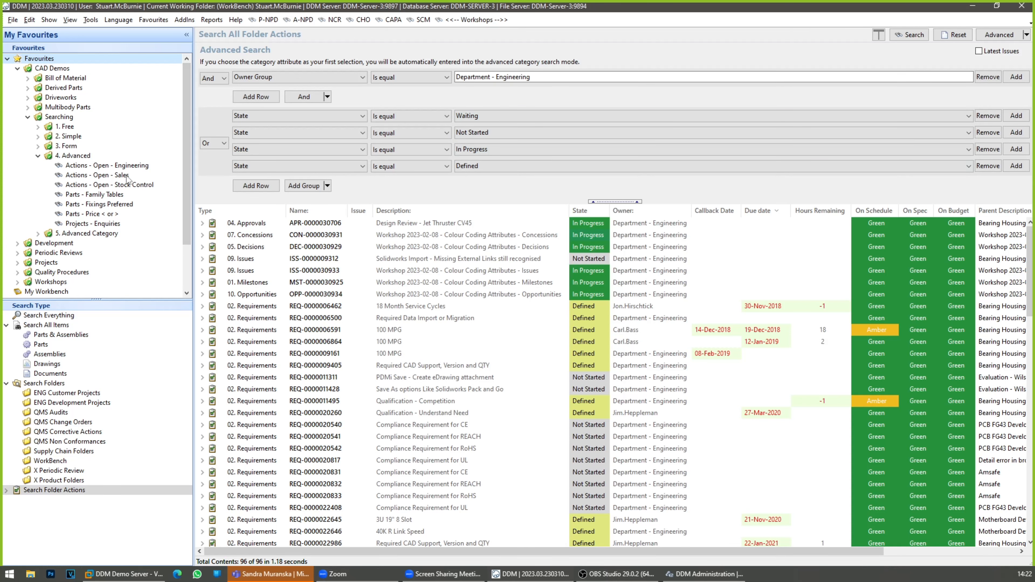
left_click(135, 183)
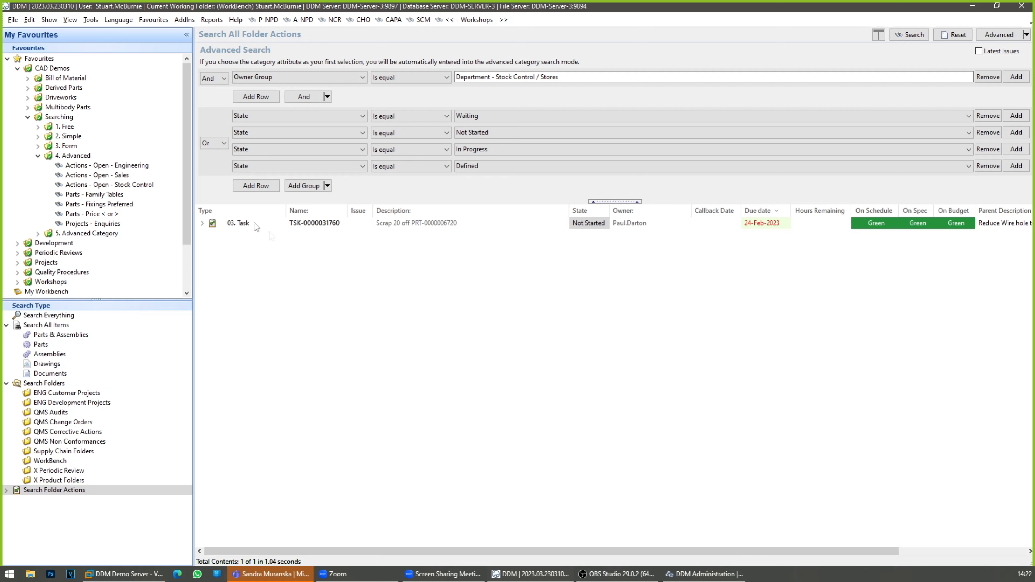
Step: Run the saved Parts - Family Tables search, enlarge the results area, and sort the results by Category
left_click(113, 195)
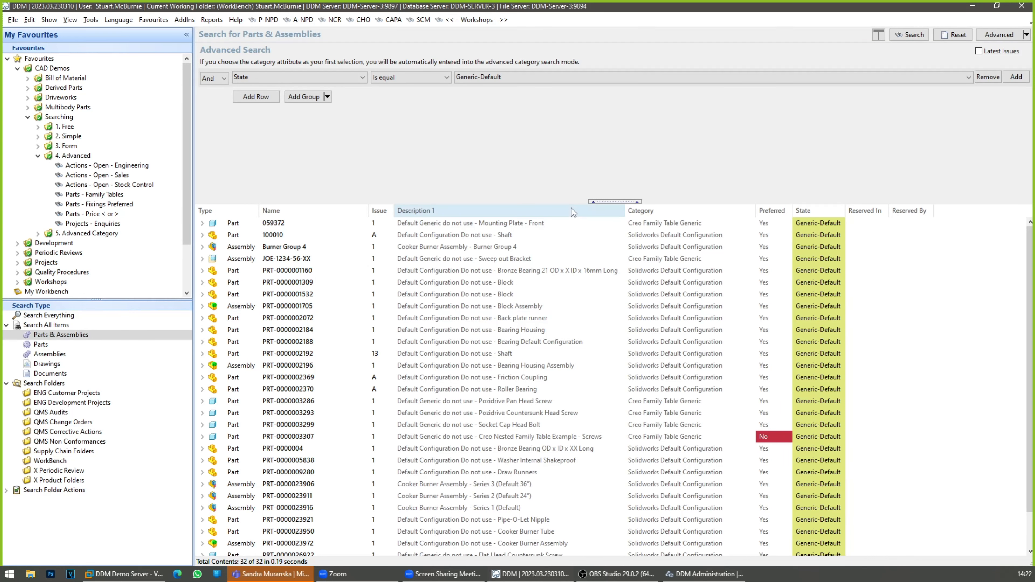
left_click_drag(565, 200, 565, 124)
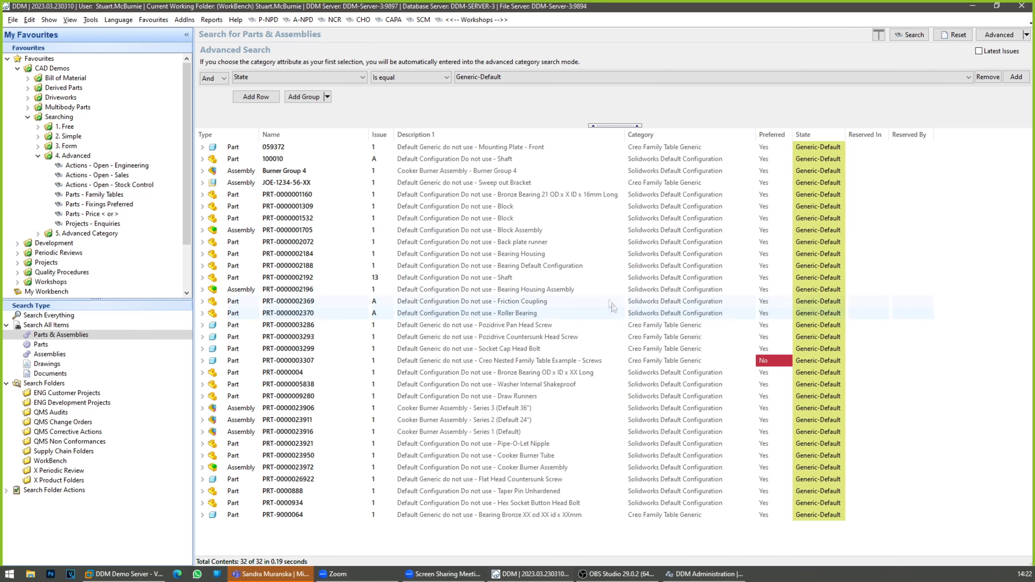
left_click(698, 136)
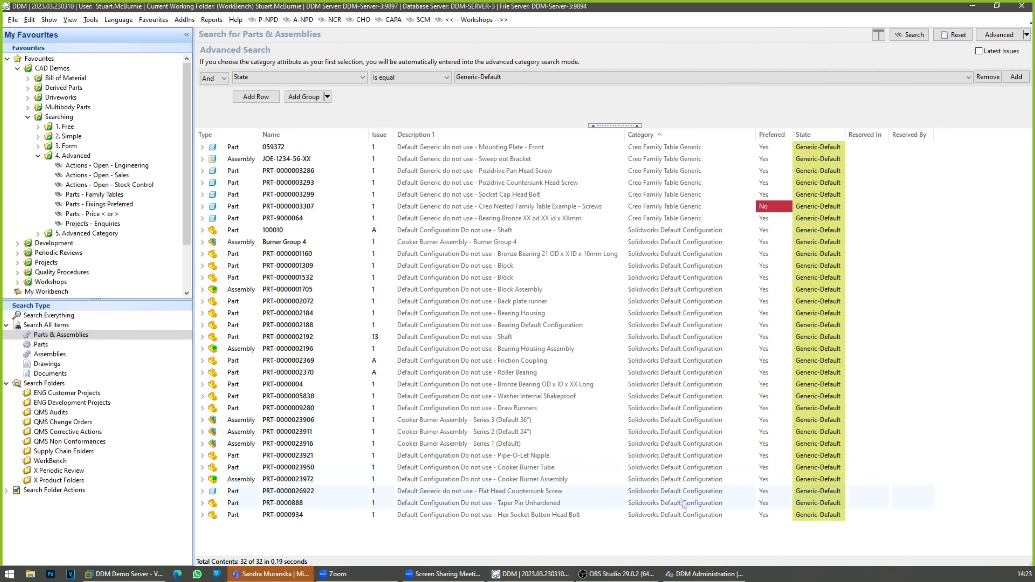
Step: Select the block of results from PRT-0000934 up to 100010, then select all Creo Family Table Generic rows
left_click(678, 516)
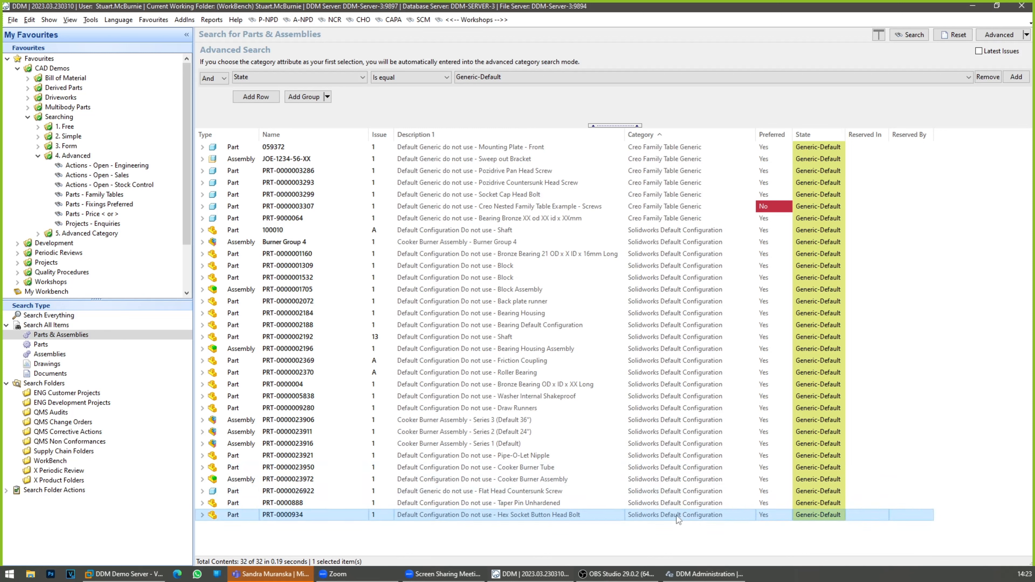
left_click(679, 230, "shift")
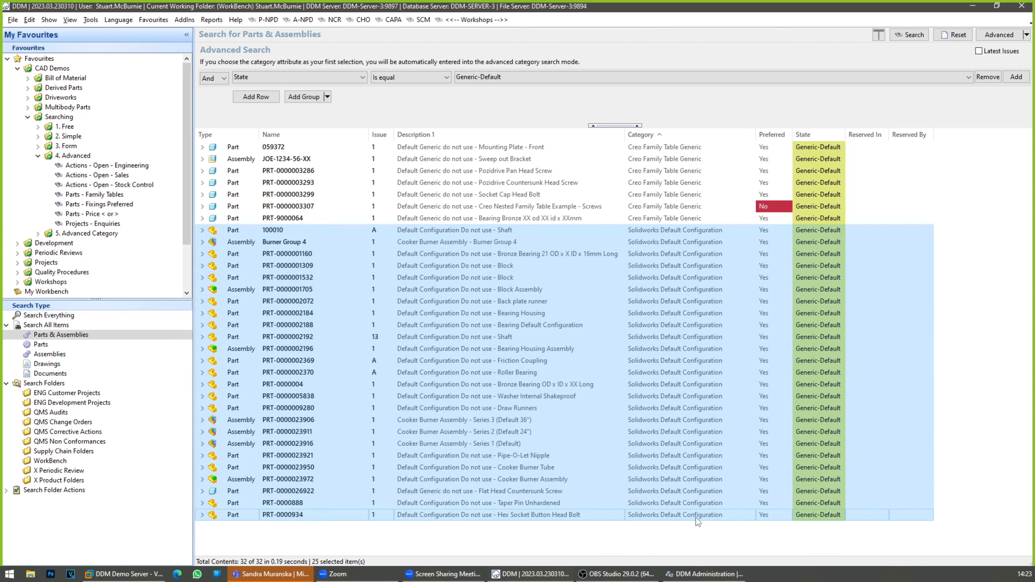
left_click(659, 218)
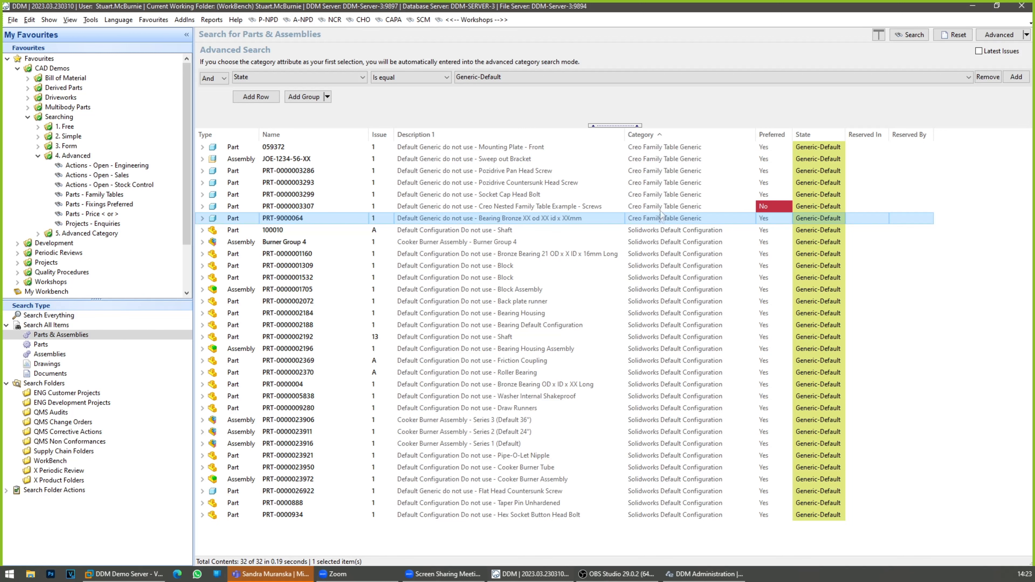
left_click(667, 148, "shift")
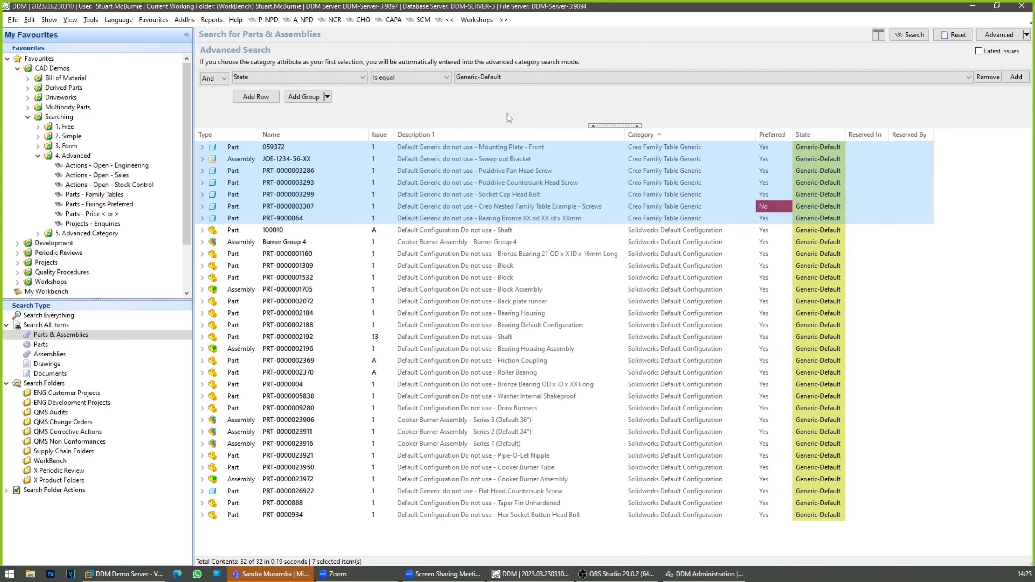
Step: Run the saved Parts - Fixings Preferred search, fit the criteria area to show all conditions, and widen the Description 1 column
left_click(112, 205)
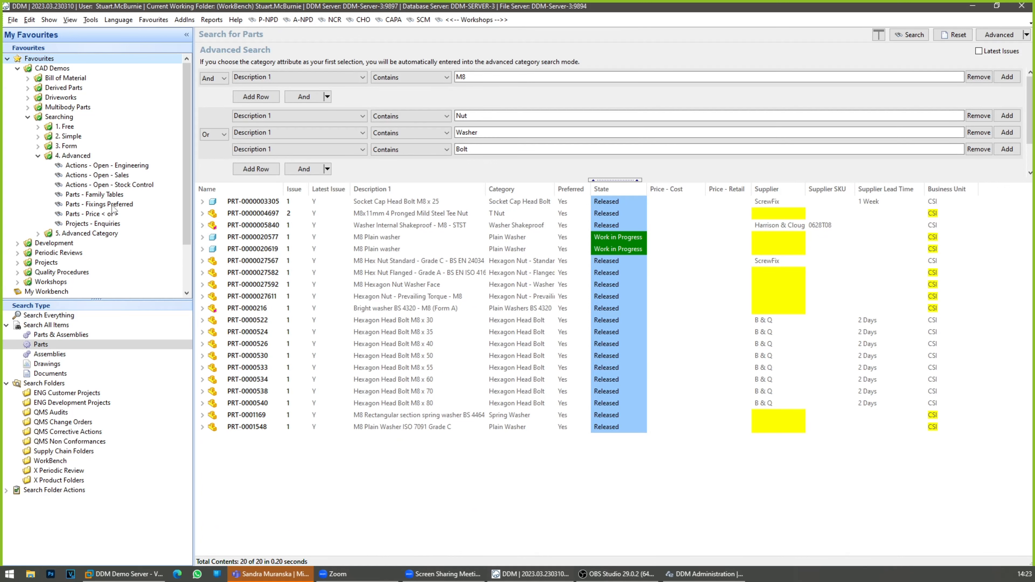
left_click_drag(384, 181, 389, 260)
left_click(477, 77)
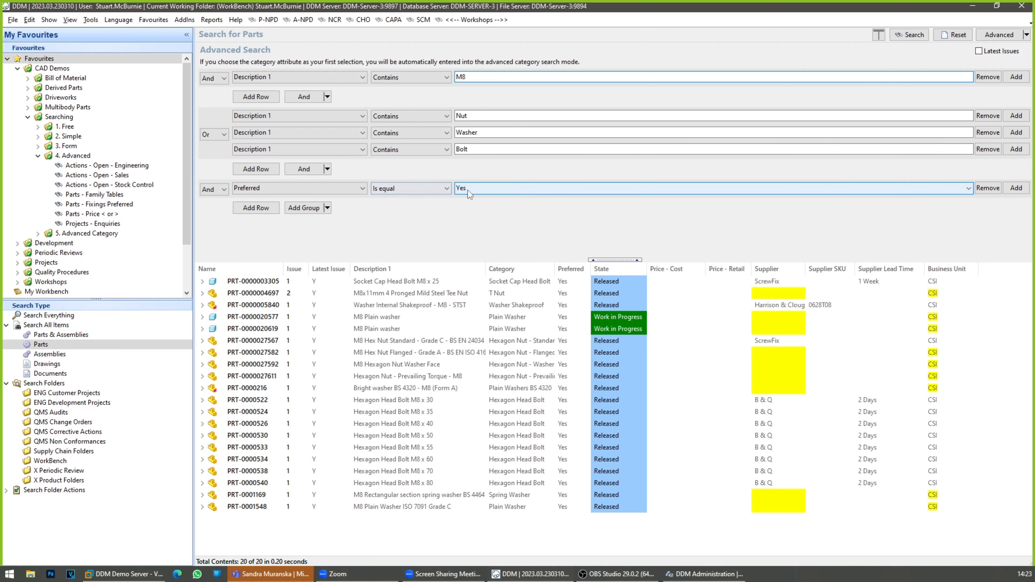
left_click_drag(485, 269, 516, 224)
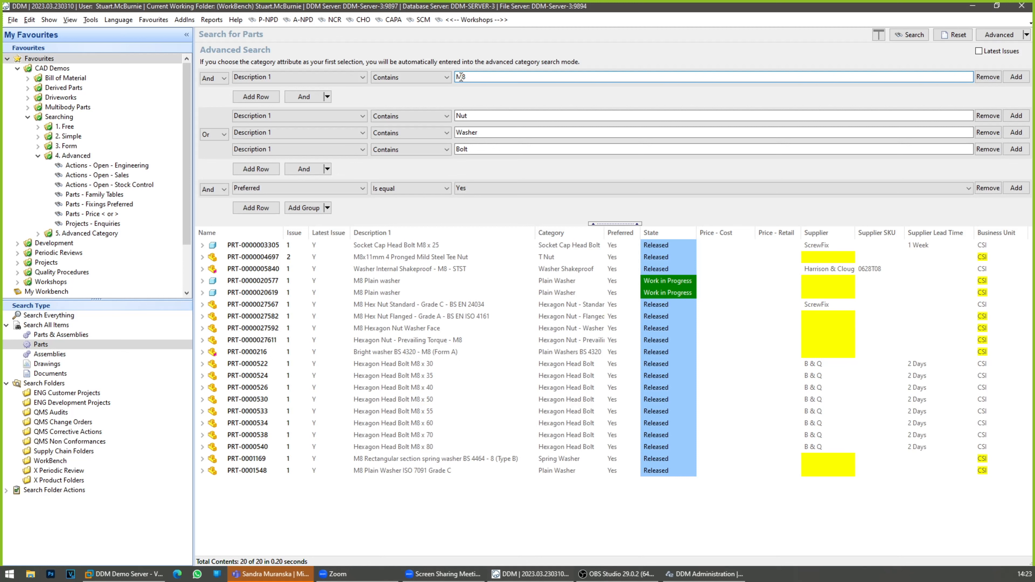
Step: Change the first Description 1 condition to M10 and run the fixings search
left_click_drag(462, 77, 511, 57)
type("10")
left_click(909, 35)
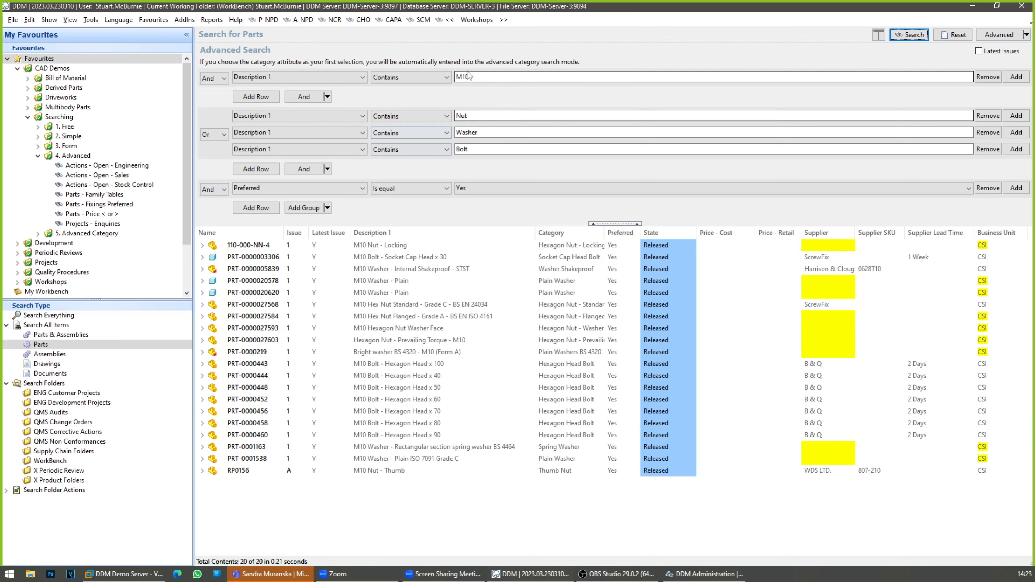
Step: Change the first Description 1 condition to M6 and run the fixings search
left_click_drag(463, 77, 471, 65)
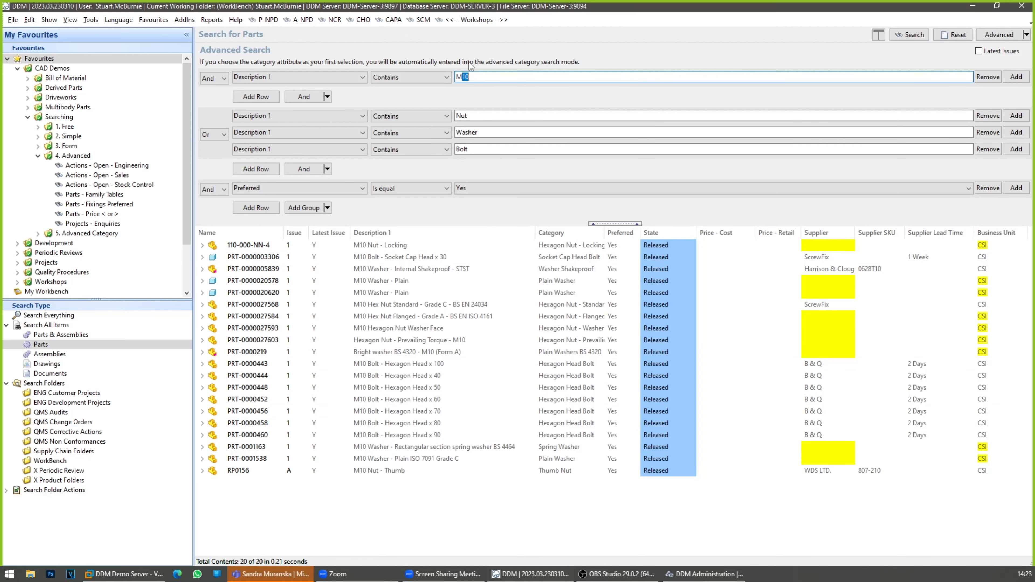
type("6")
left_click(901, 36)
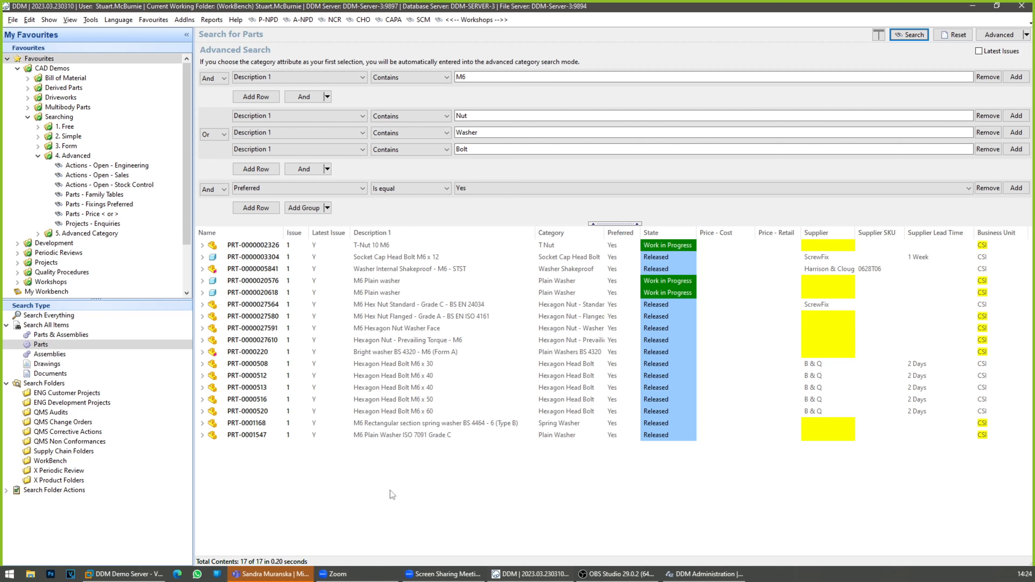
Step: Run the saved Parts - Price < or > search, enlarge the results area, and sort by highest Price - Cost
left_click(93, 215)
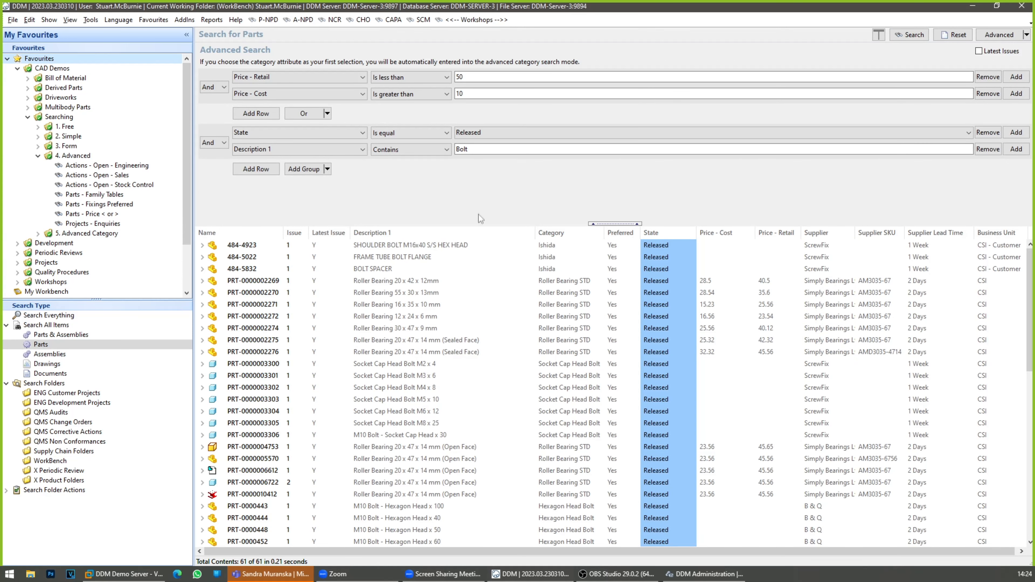
left_click_drag(481, 223, 481, 186)
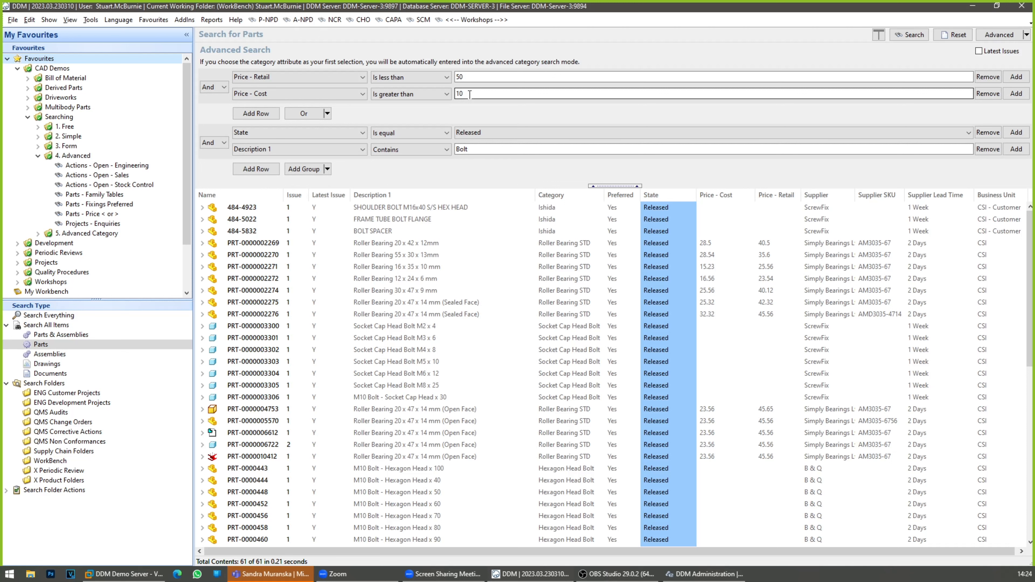
left_click(728, 196)
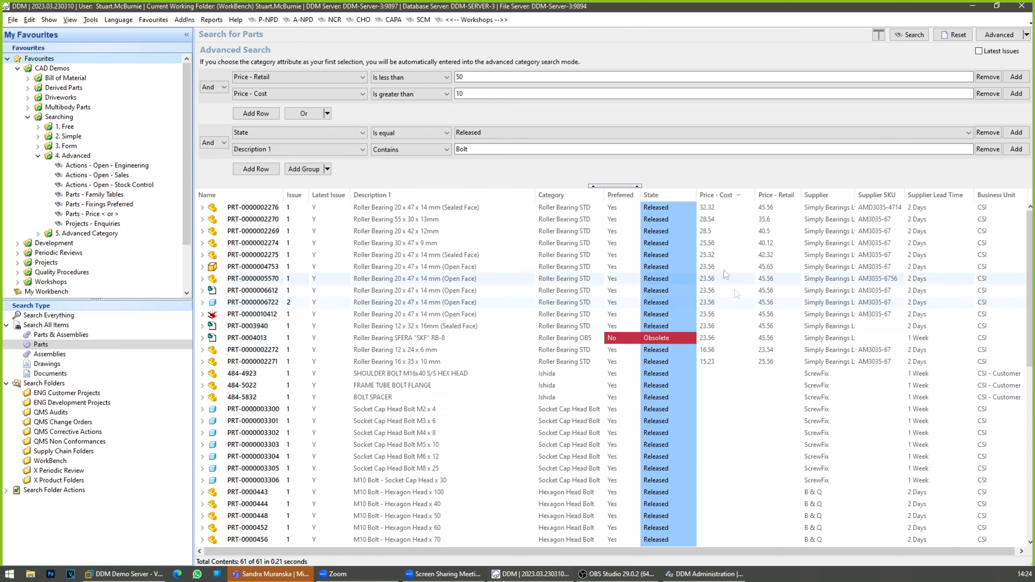
left_click(305, 115)
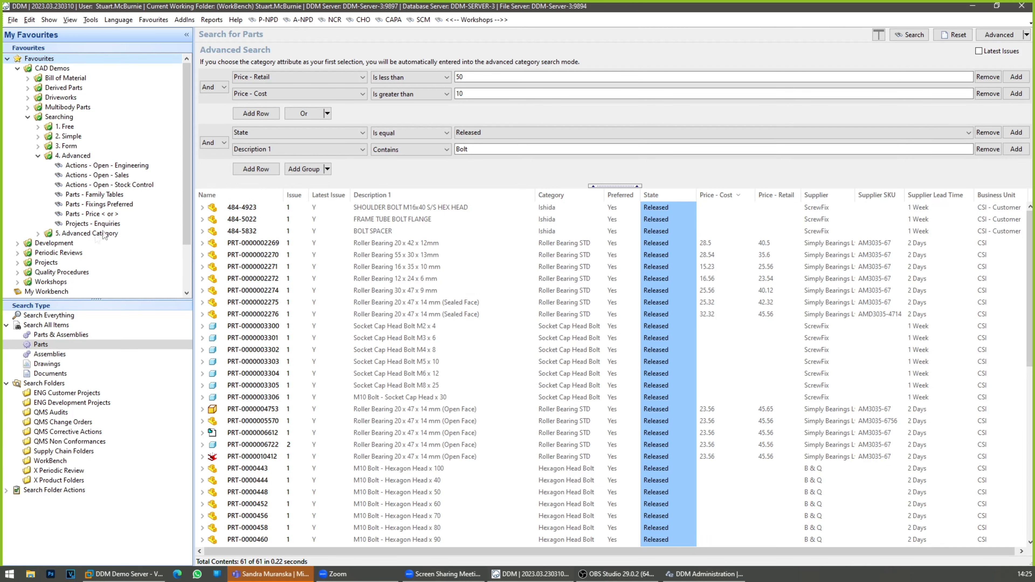
Step: Run the saved Projects - Enquiries search and sort the customer projects by State
left_click(103, 224)
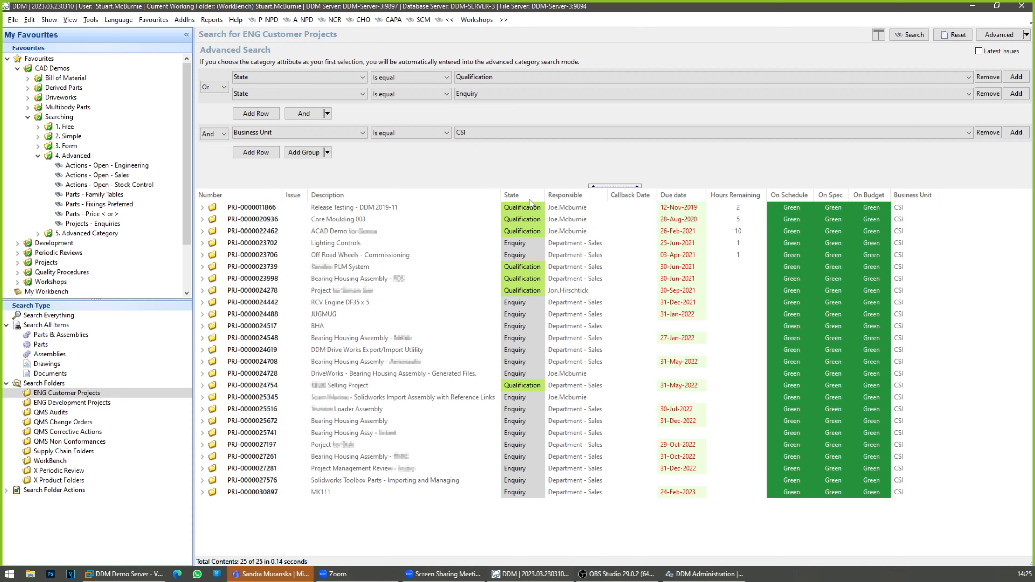
left_click(512, 195)
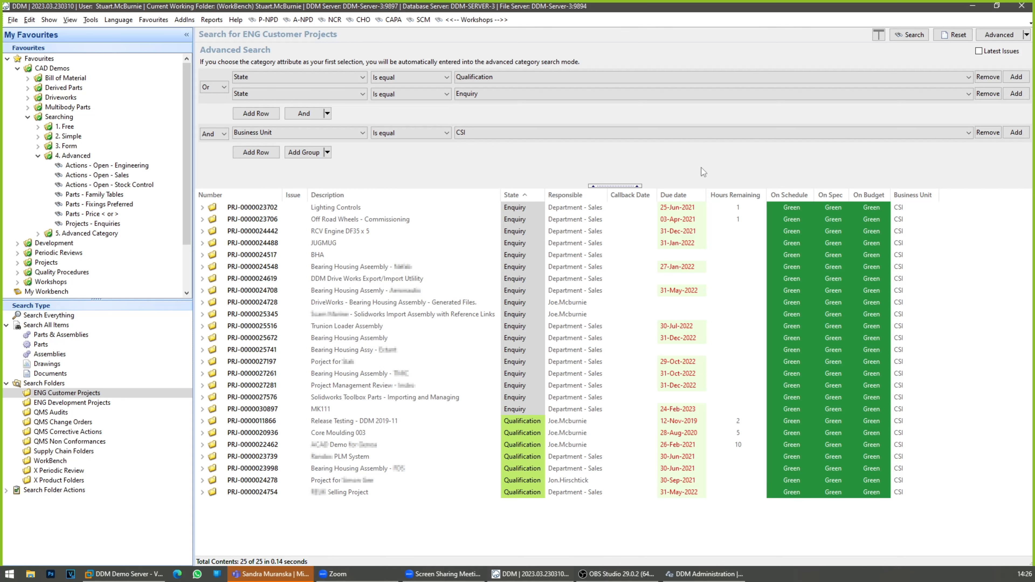
Step: In the Workshops list, show the Workshop 2023-02-08 - Searching project's details horizontally and select its Advanced Search task
left_click(474, 20)
left_click(494, 152)
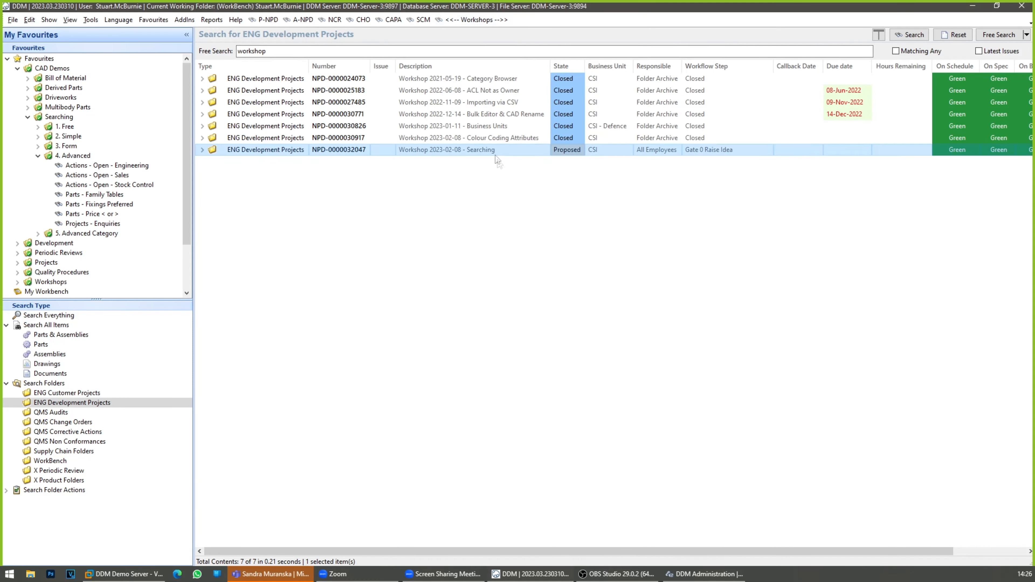
left_click(69, 21)
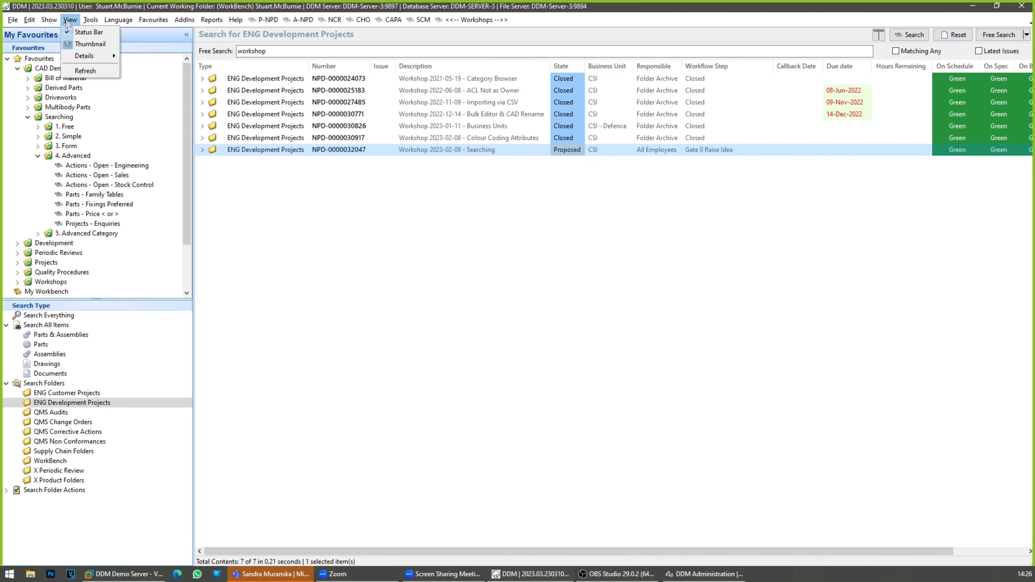
mouse_move(91, 56)
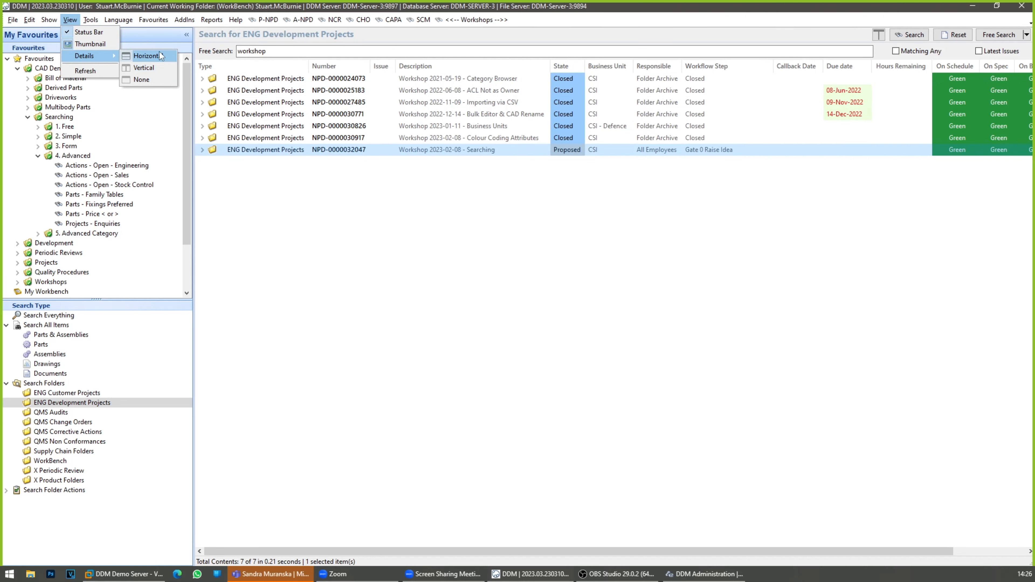
left_click(161, 56)
left_click(669, 471)
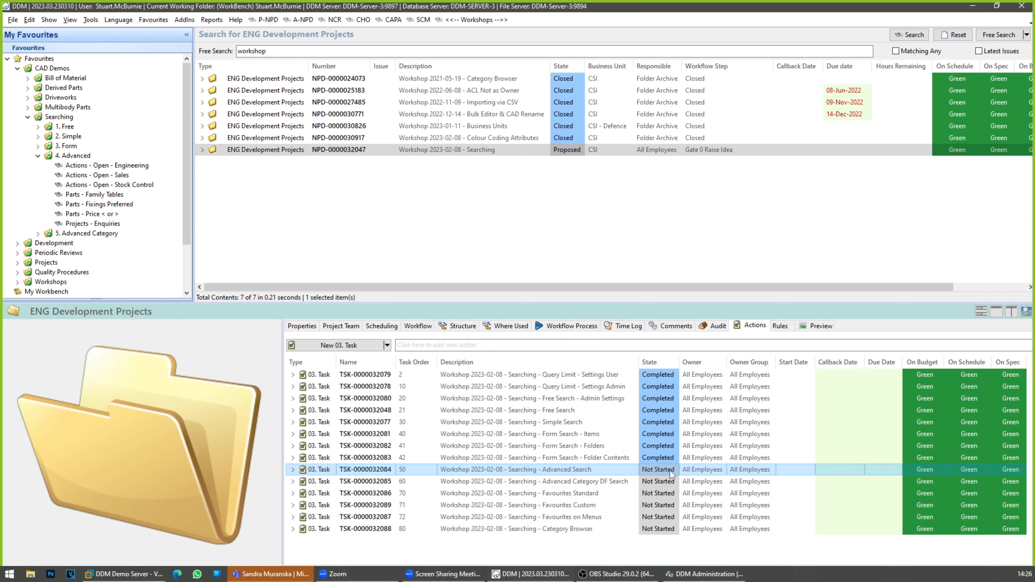
Step: Set the Advanced Search task's state to Completed and select the Advanced Category DF Search task
left_click(673, 471)
left_click(673, 471)
left_click(661, 506)
left_click(626, 471)
left_click(624, 483)
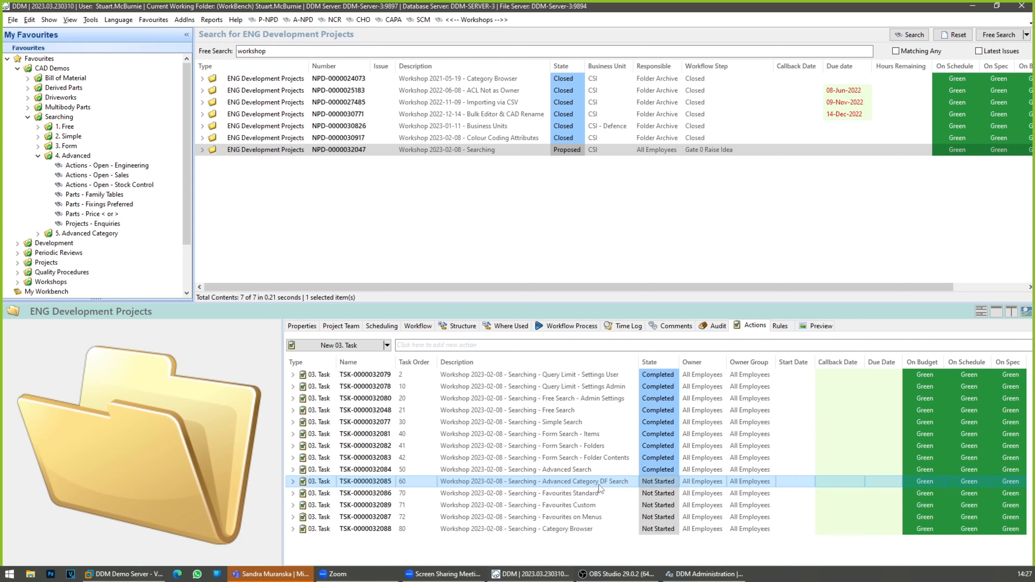
Step: Switch to a cleared advanced search, enlarge the favourites and search type area, and choose Parts & Assemblies as the search type
left_click(1026, 35)
left_click(994, 83)
left_click(955, 37)
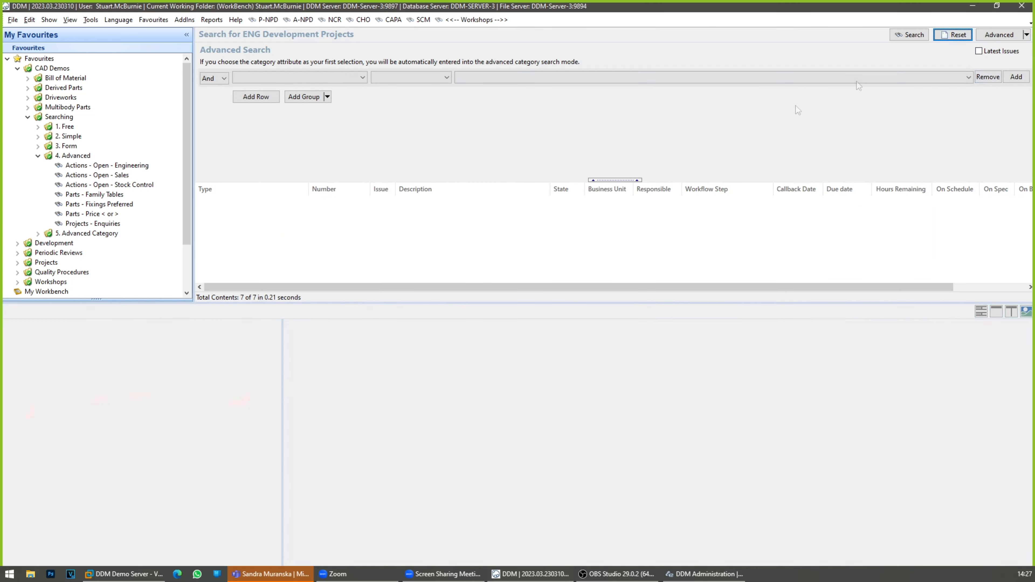
scroll(110, 263, "down", 2)
left_click_drag(99, 303, 100, 388)
left_click(61, 336)
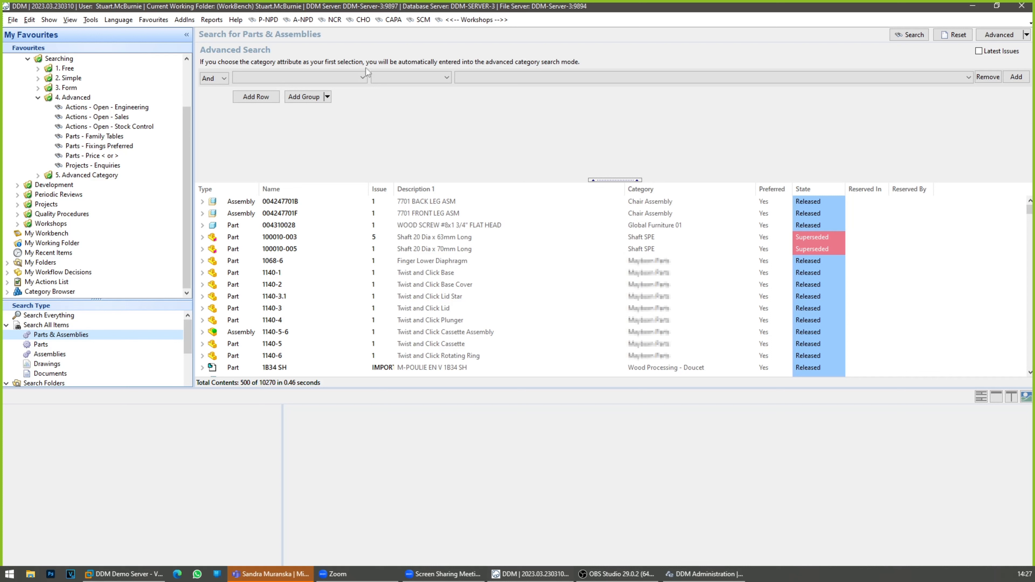
Step: Add a Category condition and assign it the Diode category from Part, Purchased Hardware, Electrical
left_click(361, 77)
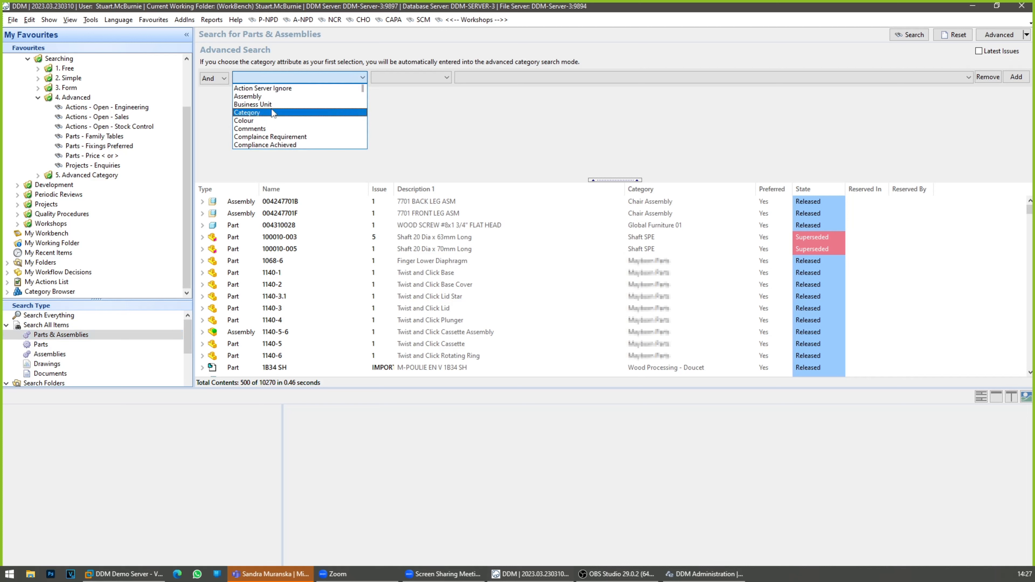
left_click(268, 112)
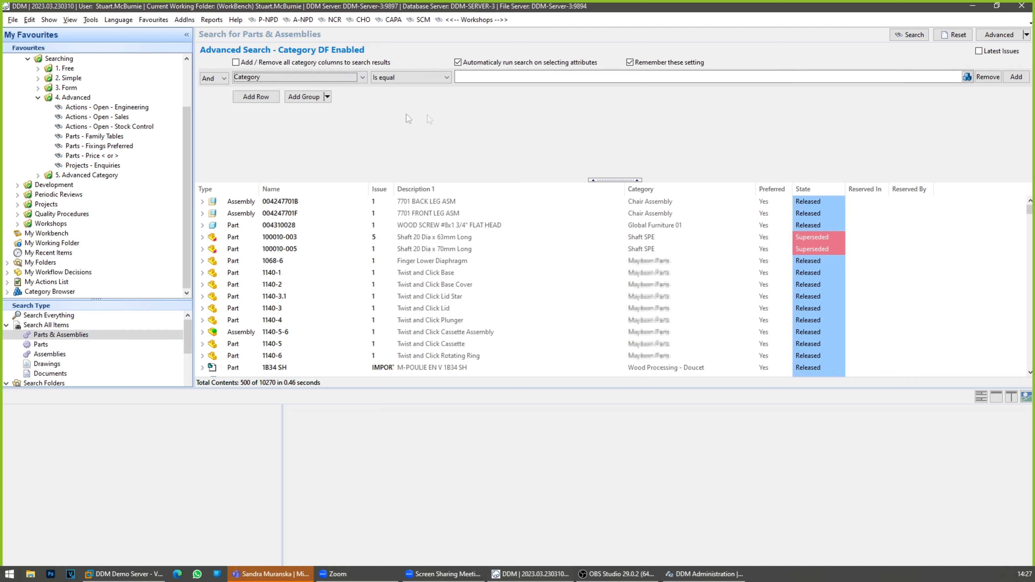
left_click(964, 79)
left_click(968, 77)
left_click_drag(593, 62, 223, 47)
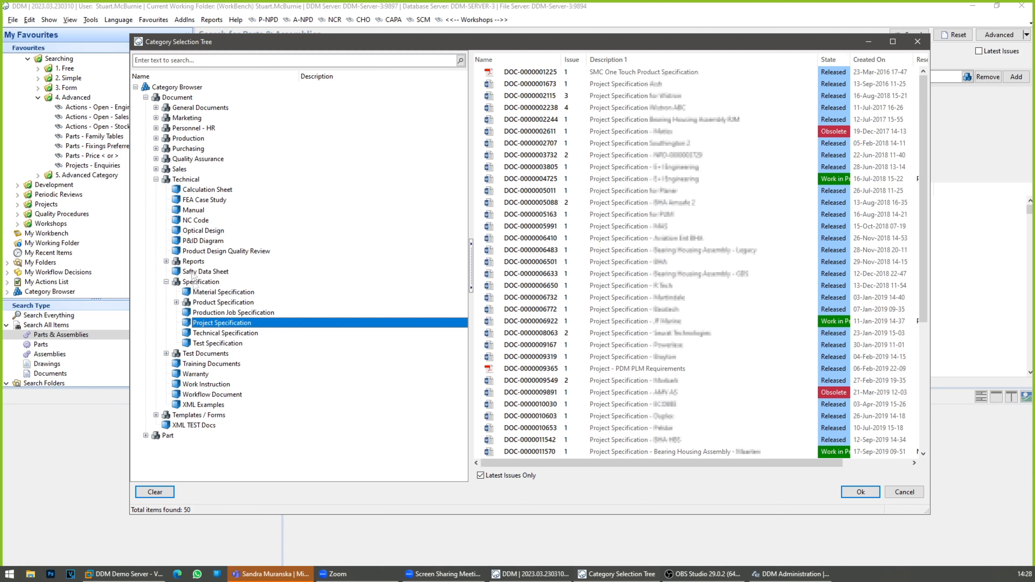
double_click(168, 435)
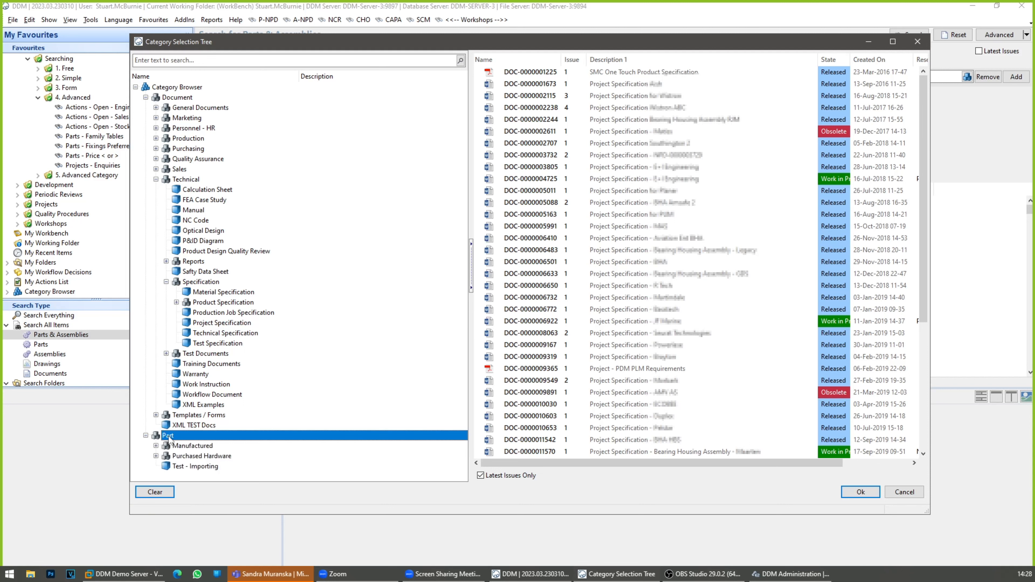
double_click(190, 457)
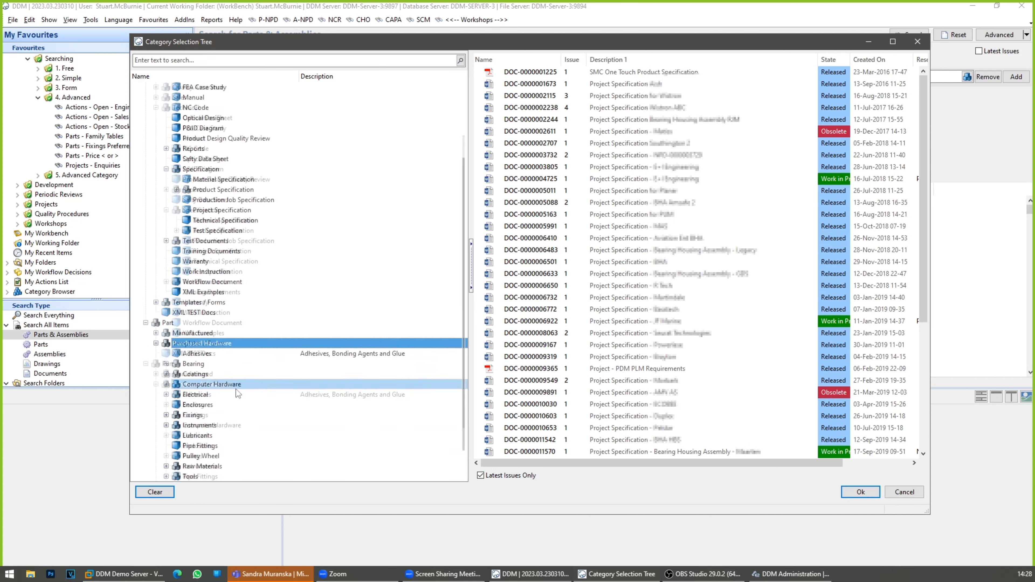
double_click(196, 365)
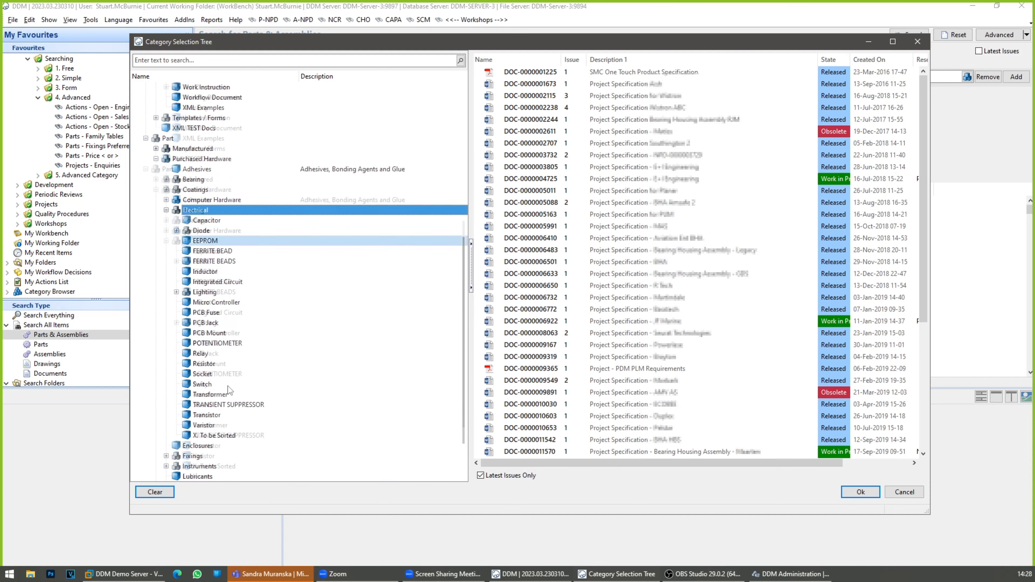
left_click(202, 231)
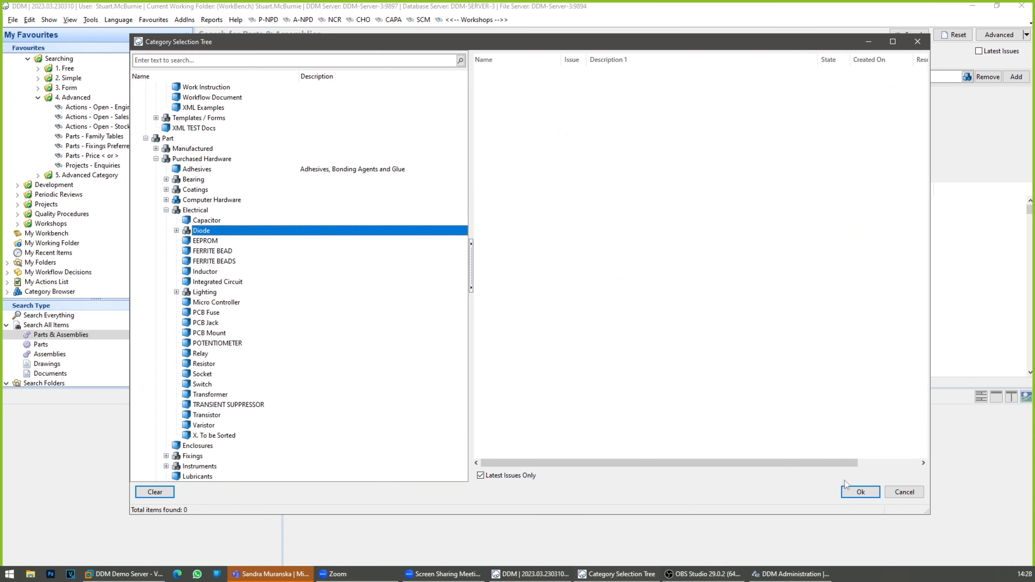
left_click(858, 491)
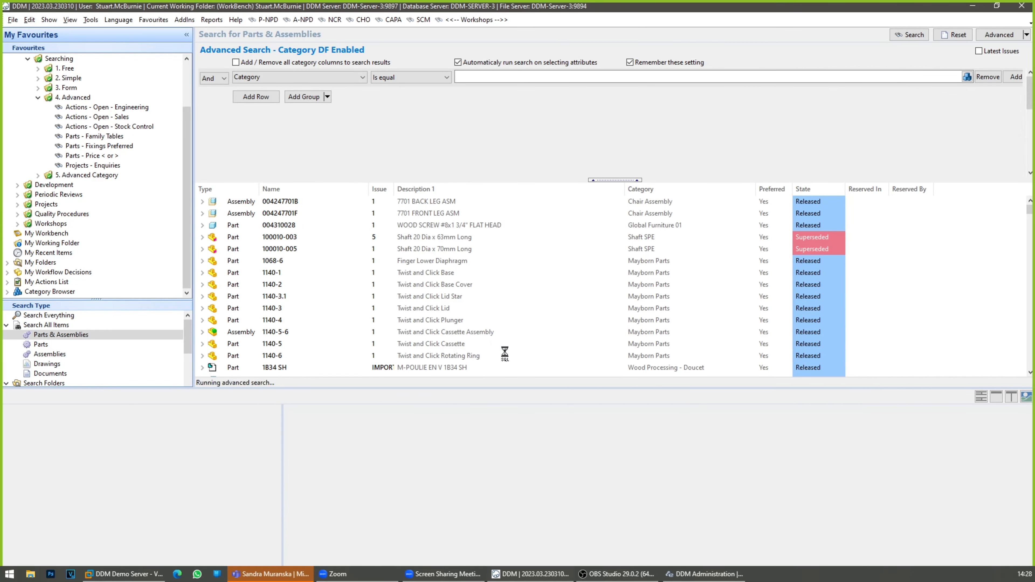
Step: Arrange the details pane vertically beside the search and enlarge the conditions area to fit all the Diode attributes
left_click_drag(498, 180, 500, 358)
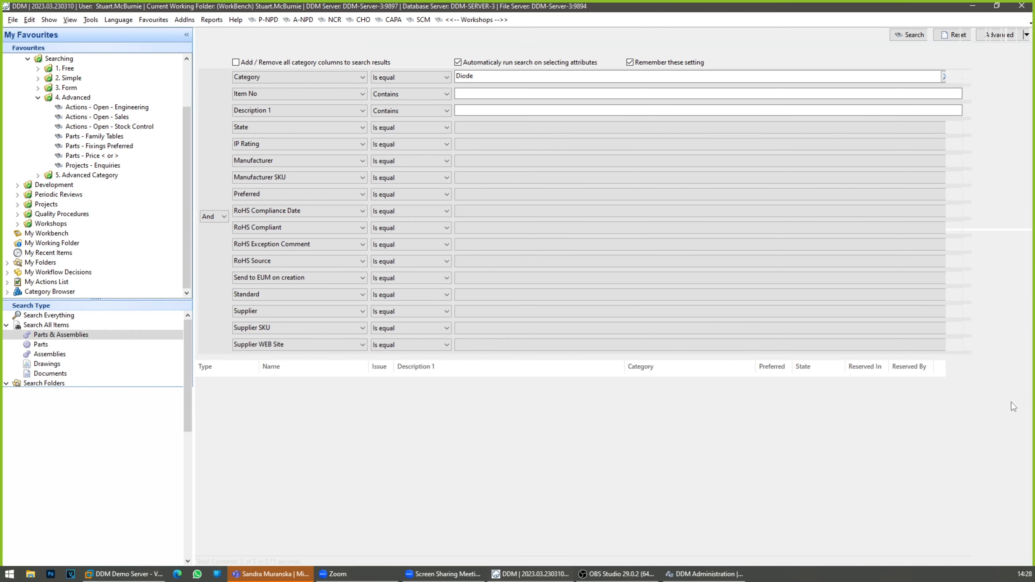
left_click(1012, 398)
left_click_drag(973, 337, 763, 462)
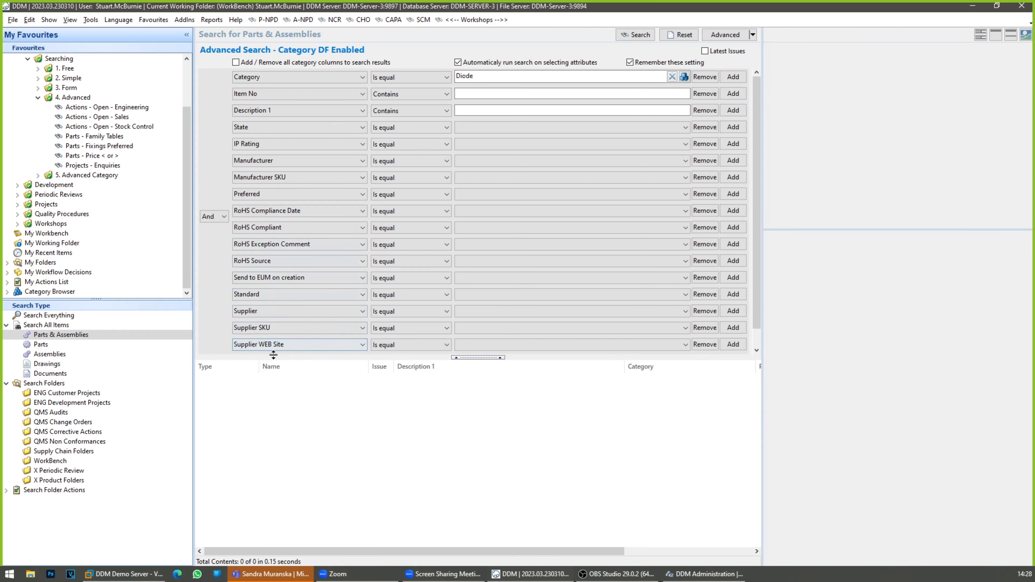
left_click_drag(273, 357, 272, 382)
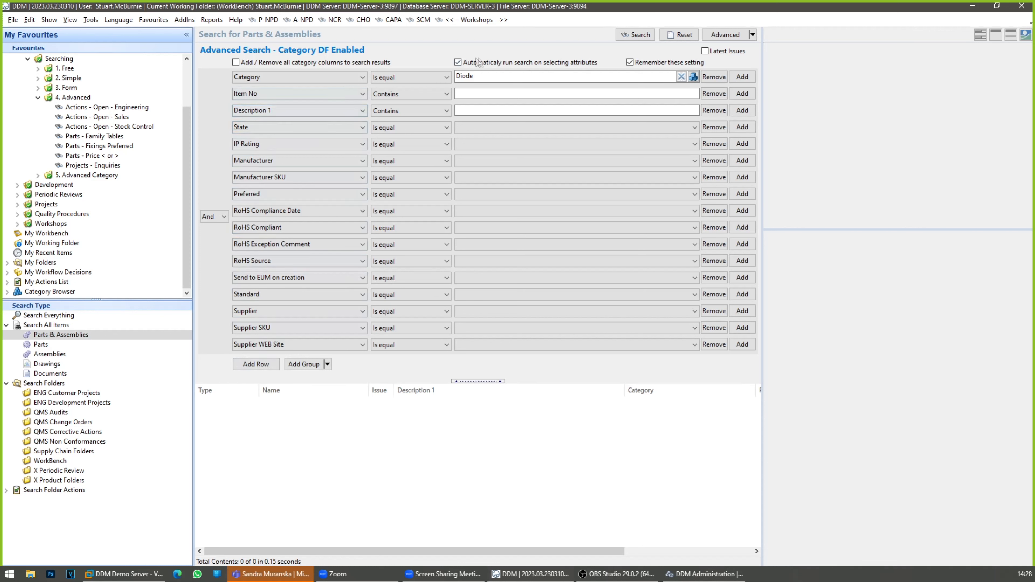
Step: Add all category columns to the search results and run the Diode search
left_click(476, 78)
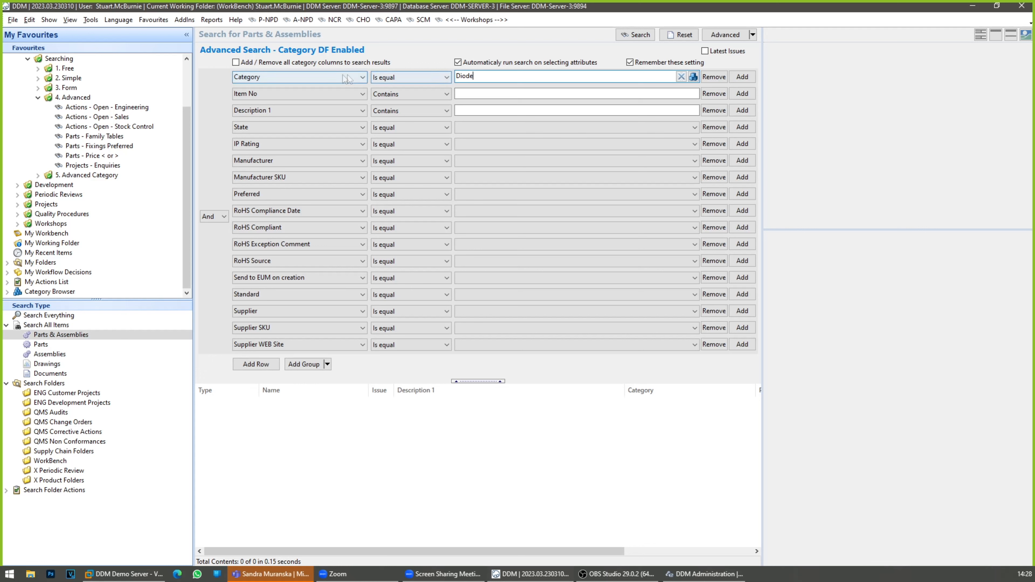
left_click(236, 62)
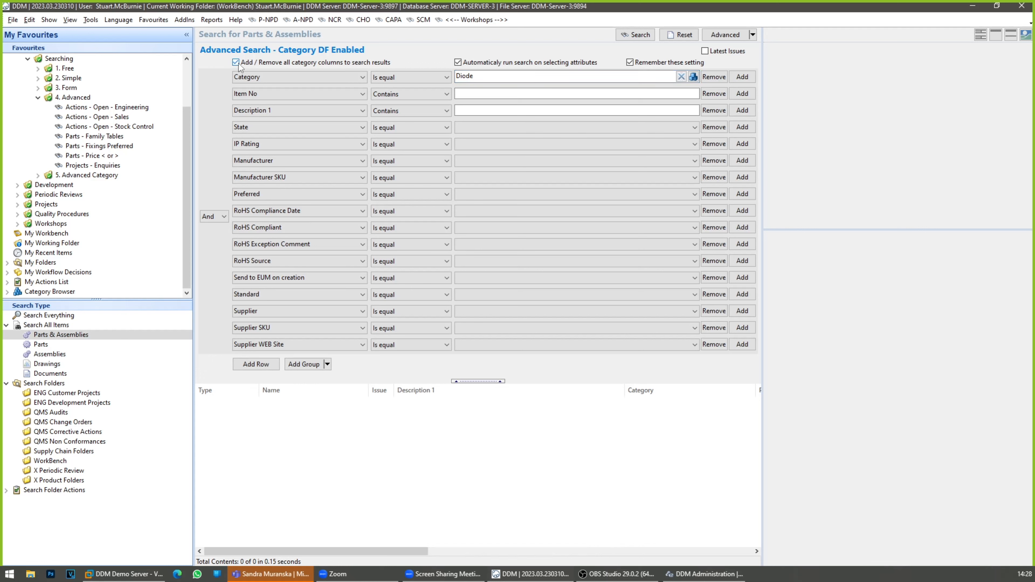
left_click_drag(420, 551, 363, 554)
left_click(636, 35)
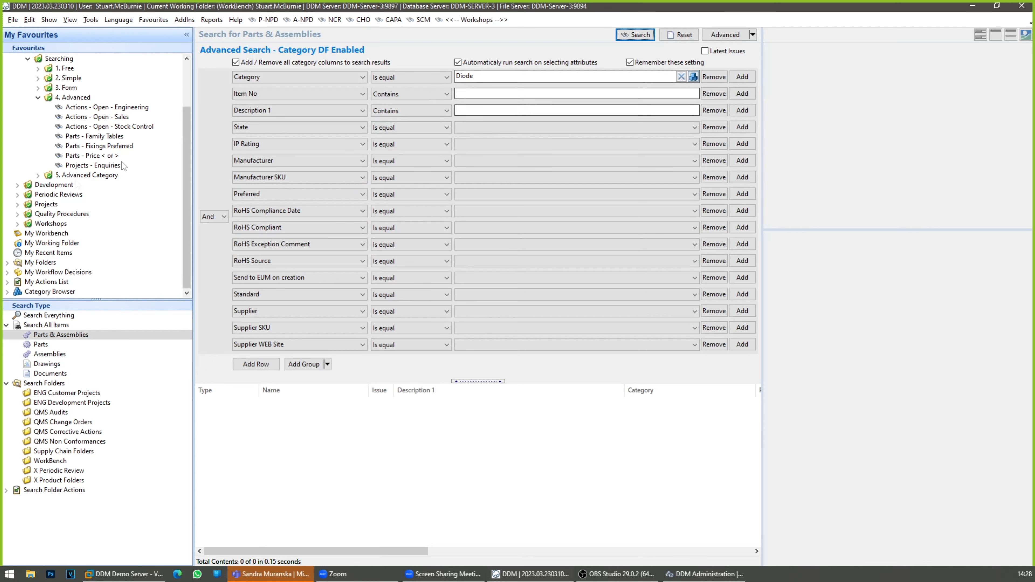
Step: Run the saved Fixings search from 5. Advanced Category and shrink the conditions area to enlarge the results list
left_click(38, 175)
left_click(70, 185)
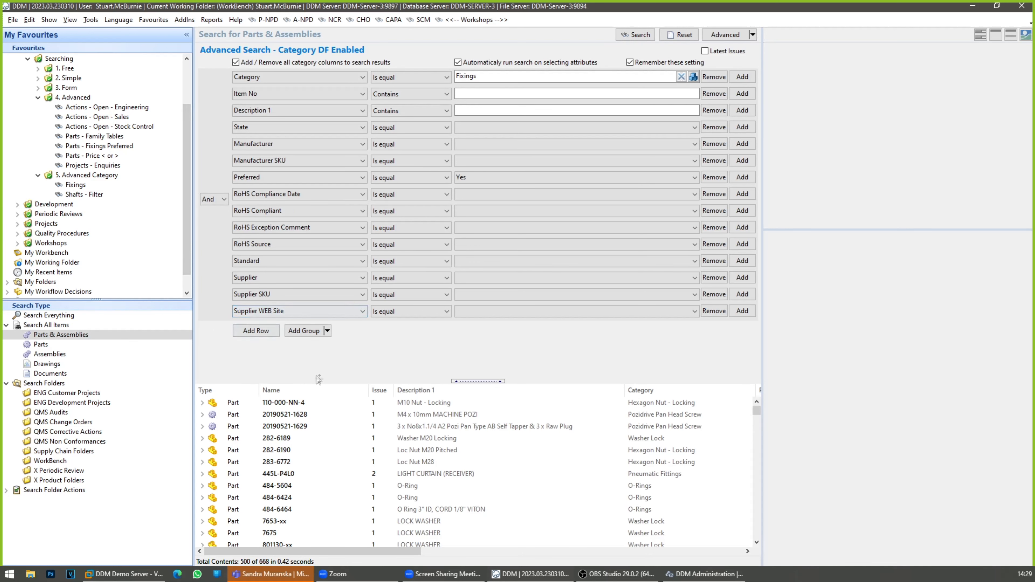
left_click_drag(322, 382, 330, 348)
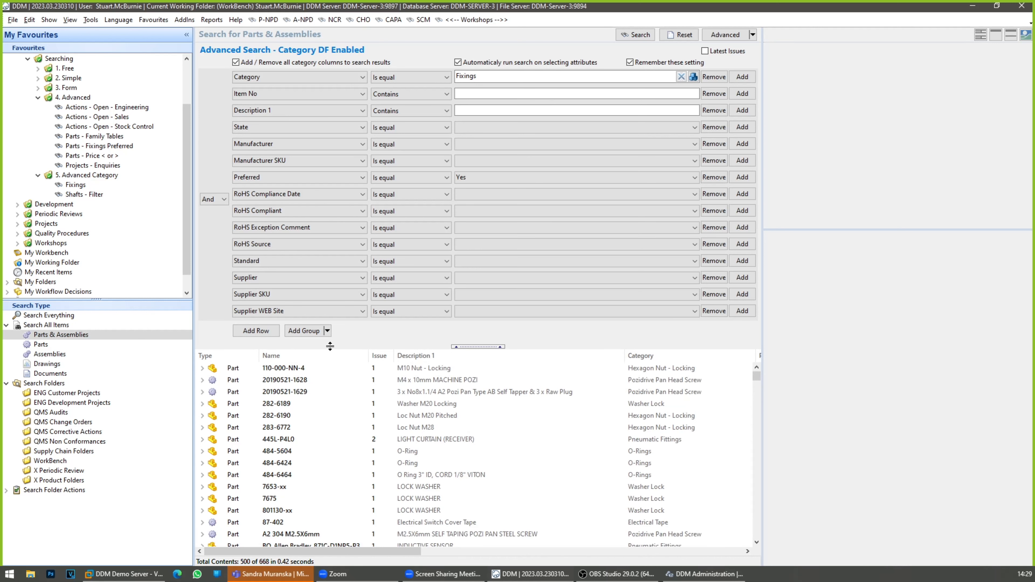
left_click(505, 76)
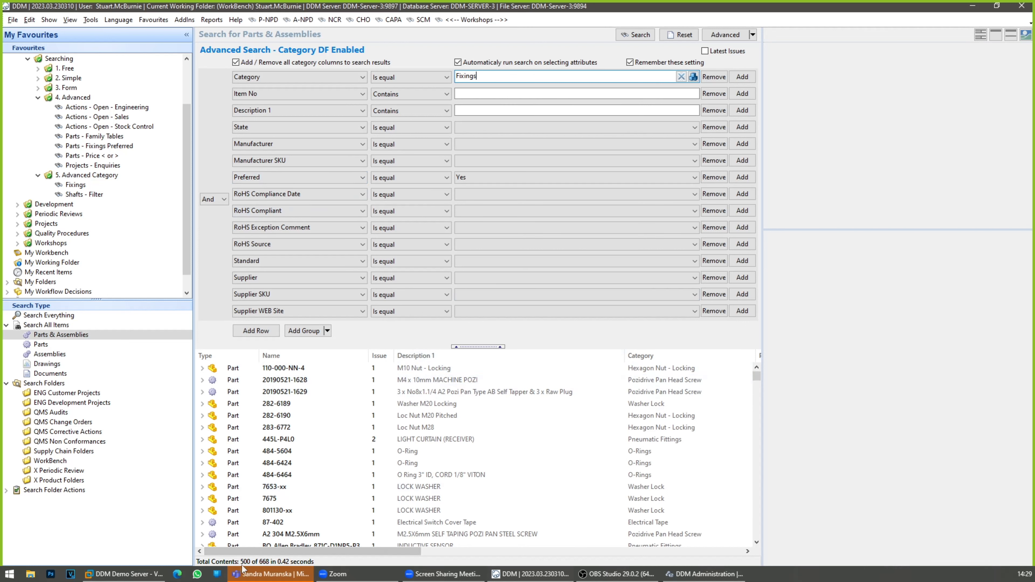
mouse_move(756, 379)
left_mouse_down()
mouse_move(768, 547)
mouse_move(748, 376)
left_mouse_up()
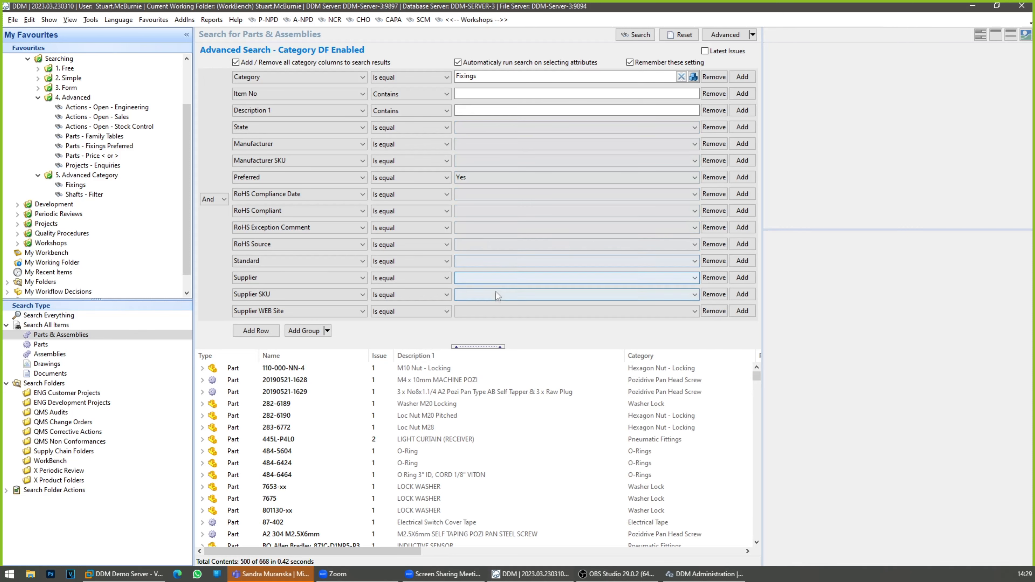
Step: Filter the fixings by supplier B & Q and clear the supplier filter again
left_click(496, 280)
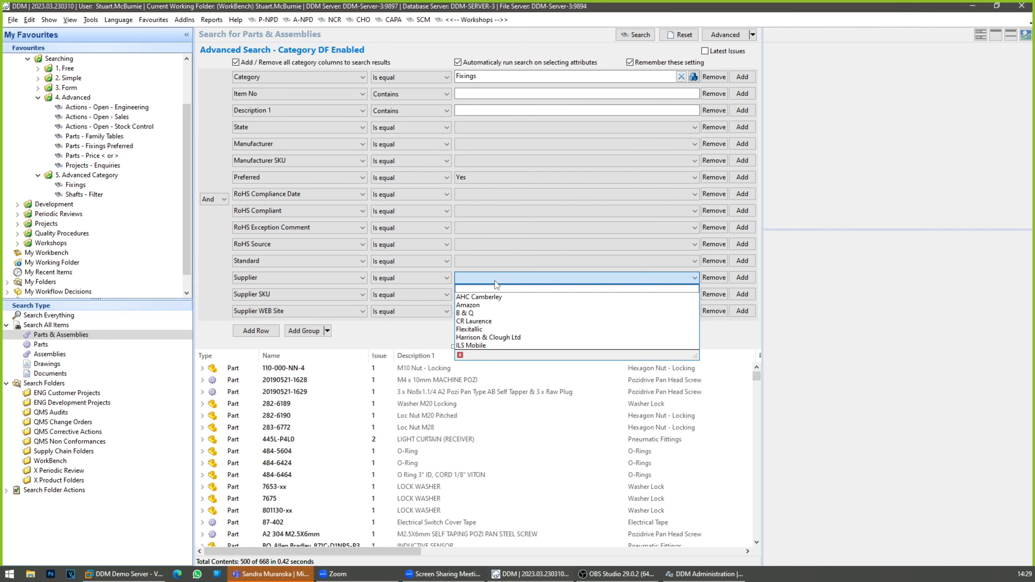
scroll(492, 302, "down", 2)
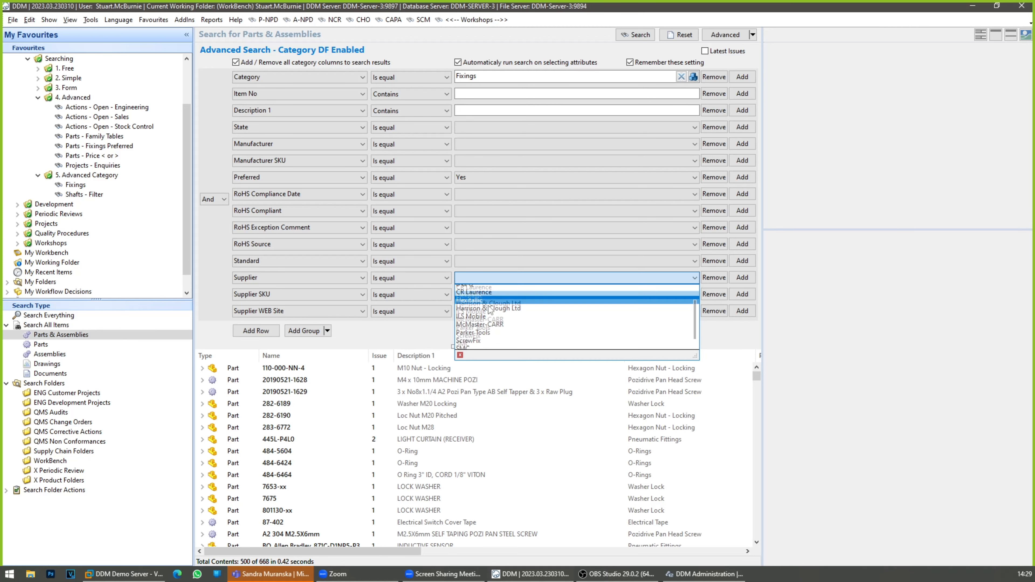
scroll(477, 323, "up", 3)
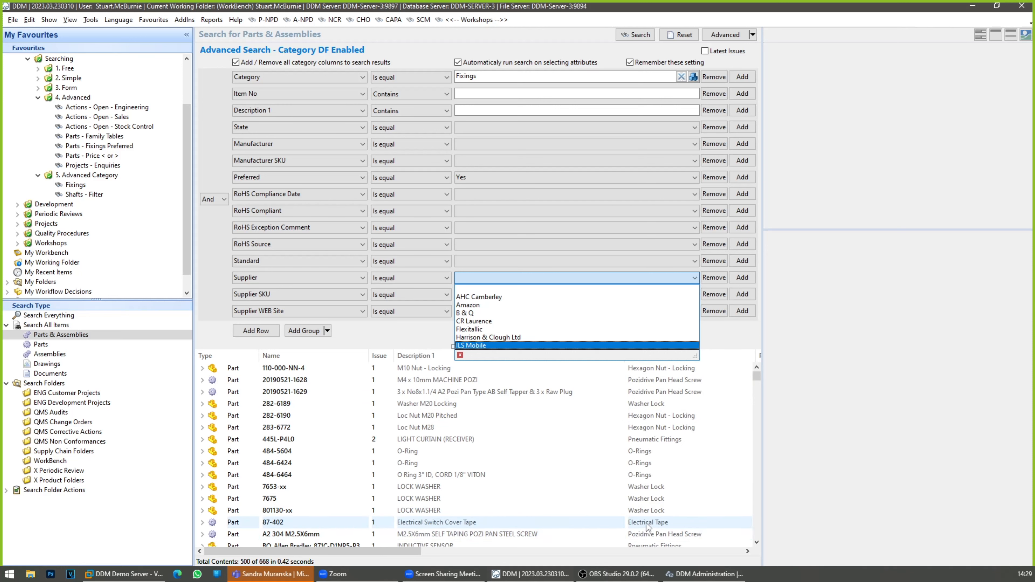
left_click(480, 314)
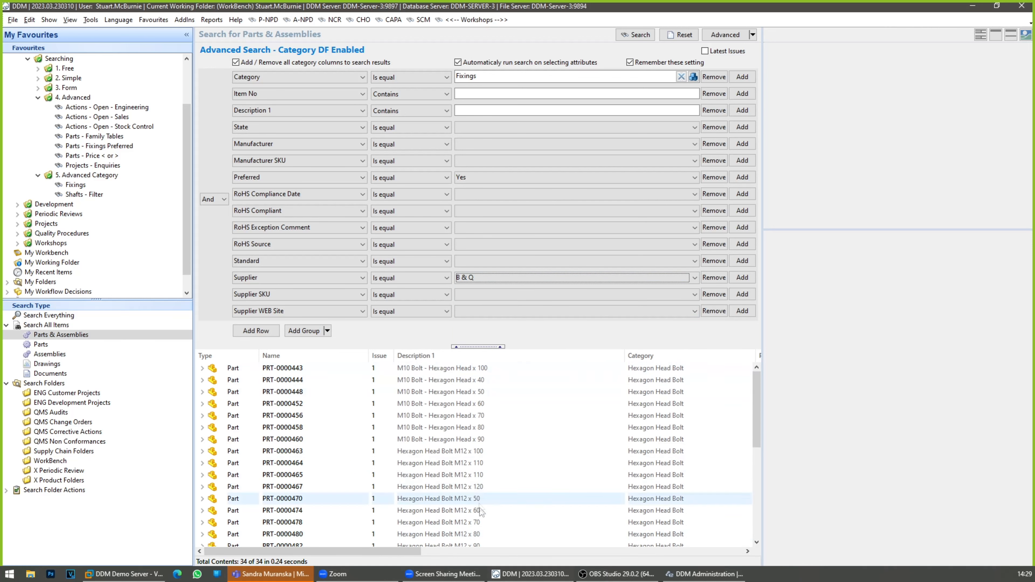
left_click(483, 279)
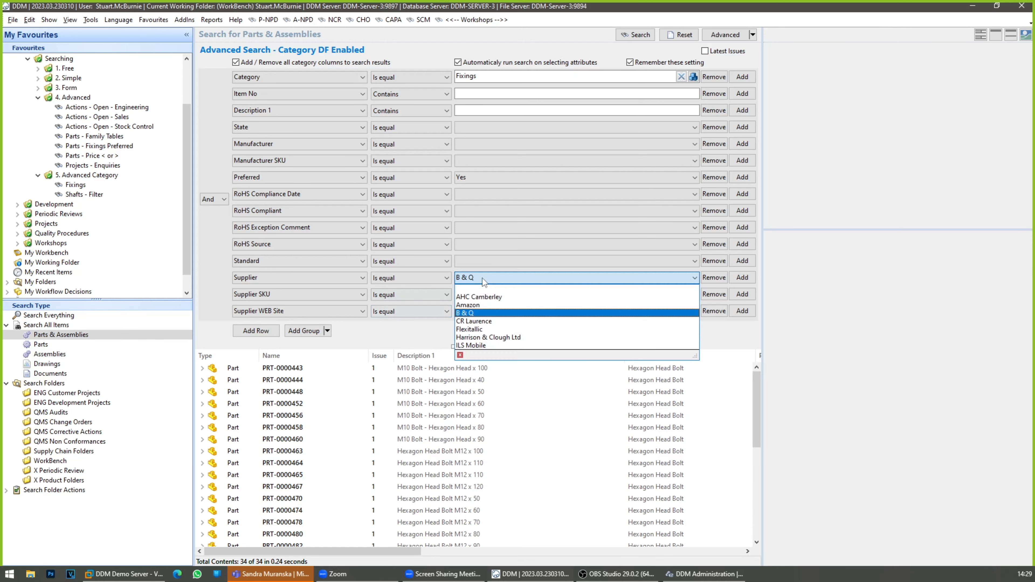
left_click(485, 289)
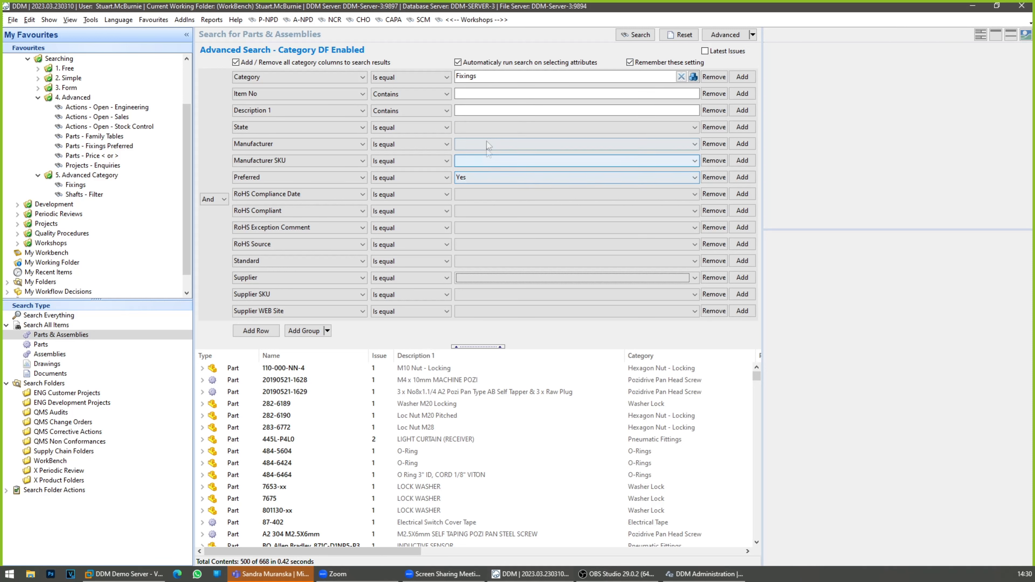
Step: Filter the fixings by State Released and Manufacturer Concurrent Systems Inc
left_click(489, 127)
left_click(483, 147)
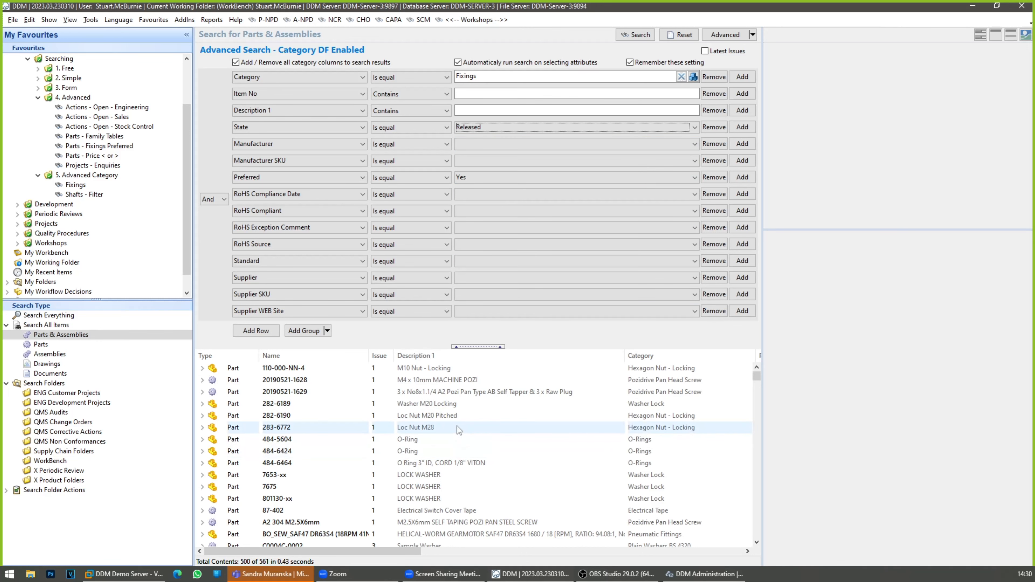
left_click(470, 144)
left_click(478, 164)
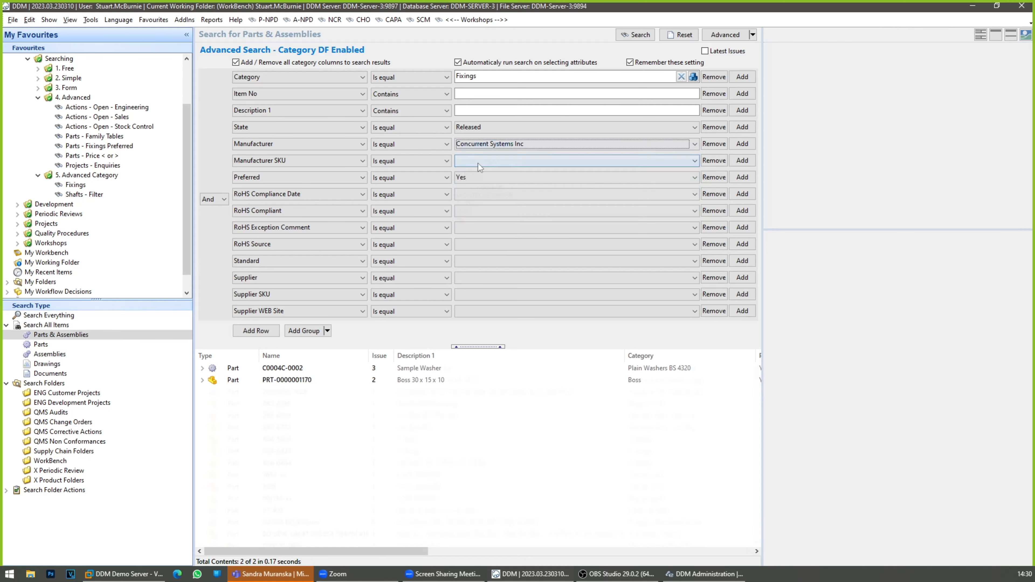
Step: Narrow the Description 1 column and hide the details pane so the results use the full width
left_click(458, 372)
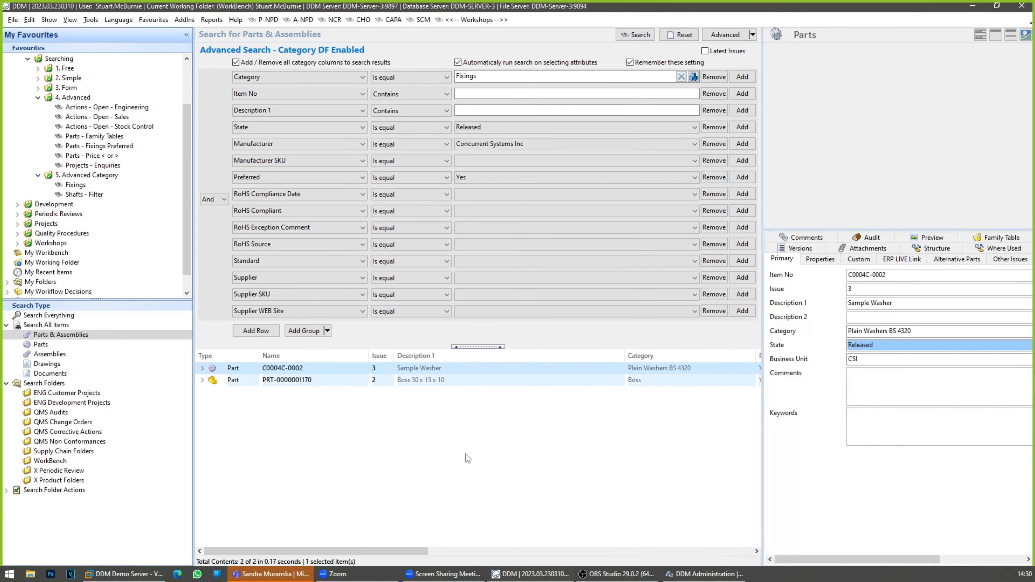
left_click(466, 464)
left_click_drag(625, 356, 485, 389)
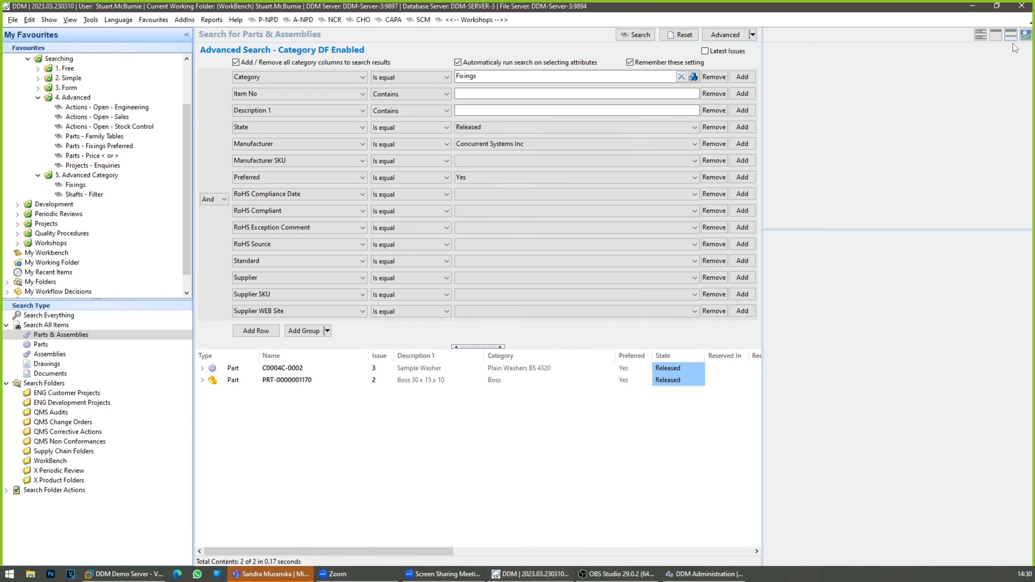
left_click(1001, 36)
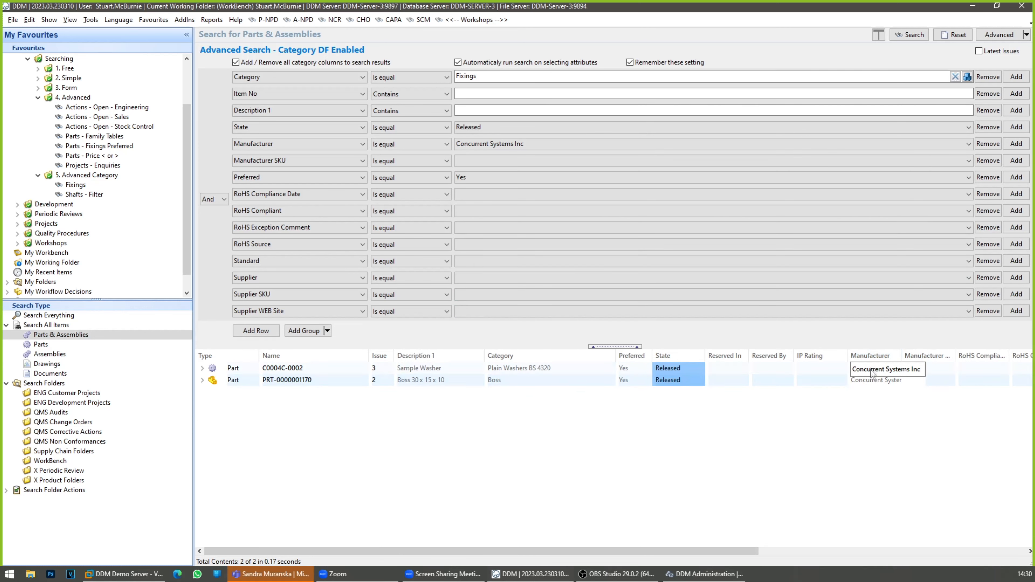
Step: Examine the manufacturer, standard and supplier columns of the filtered fixings and the values offered for Standard
left_click(869, 383)
left_click_drag(741, 552, 1009, 533)
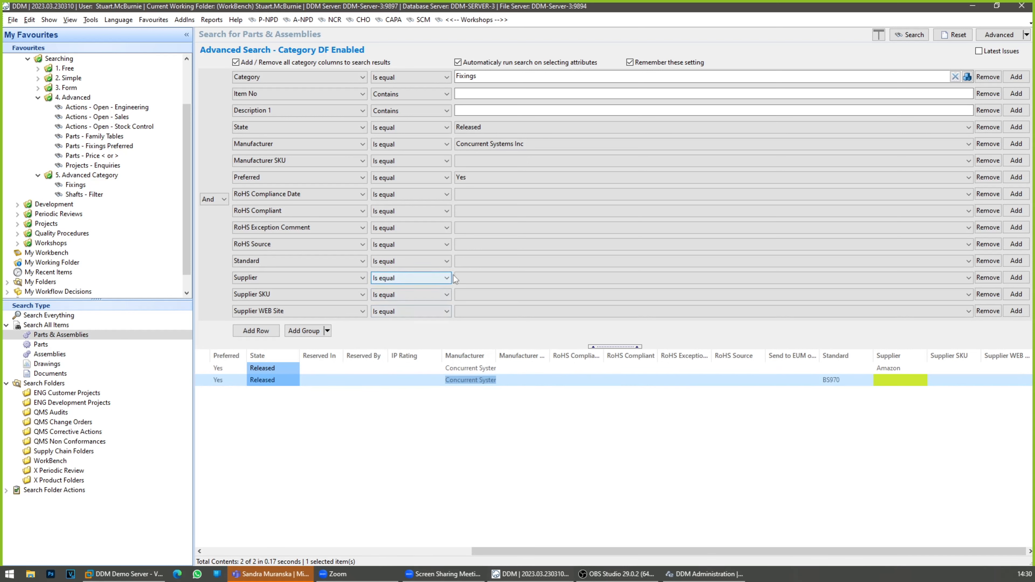
left_click(475, 265)
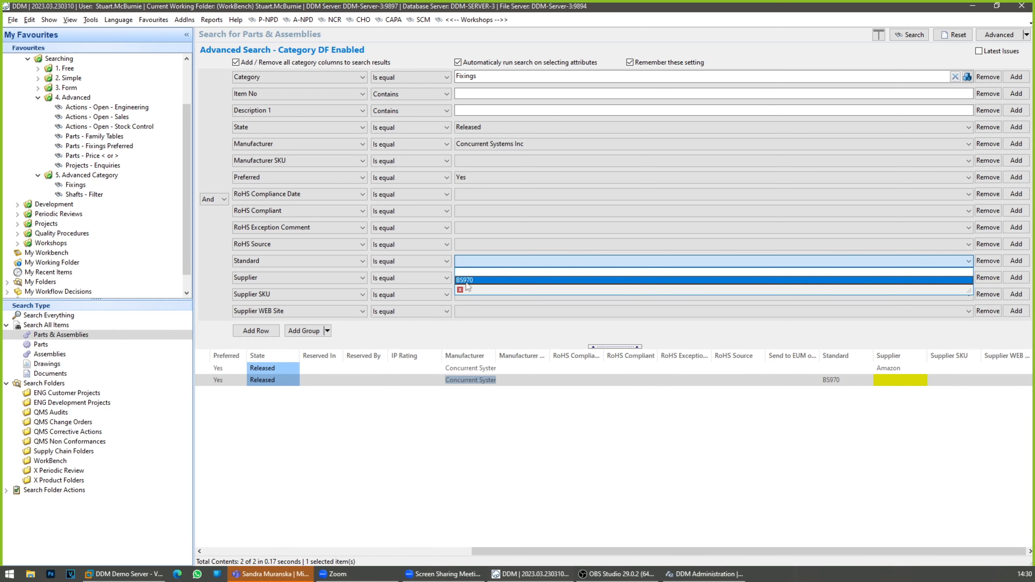
left_click(494, 395)
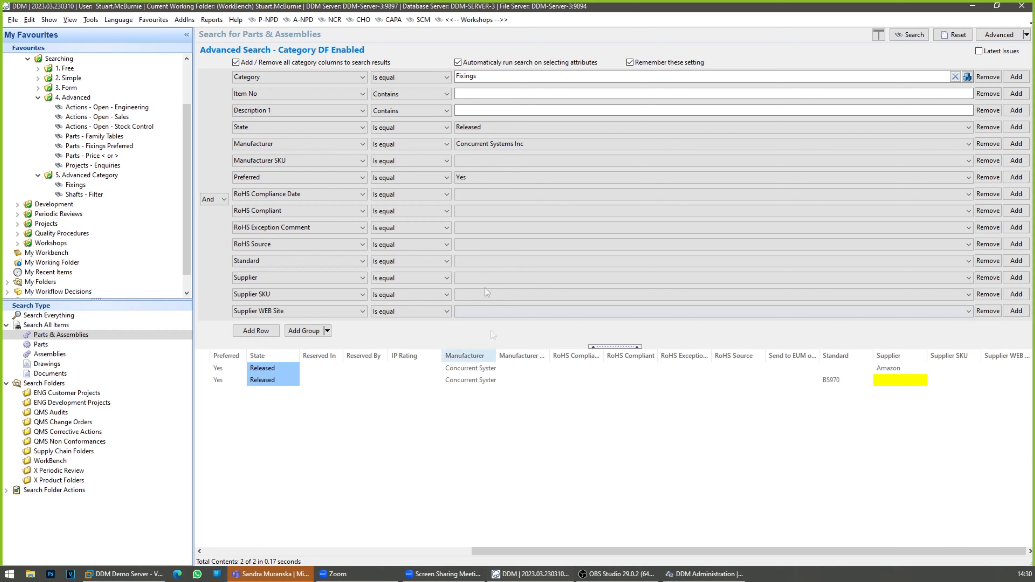
Step: Clear the Manufacturer filter from the fixings search and sort the results by the Standard column
left_click(477, 147)
left_click(488, 155)
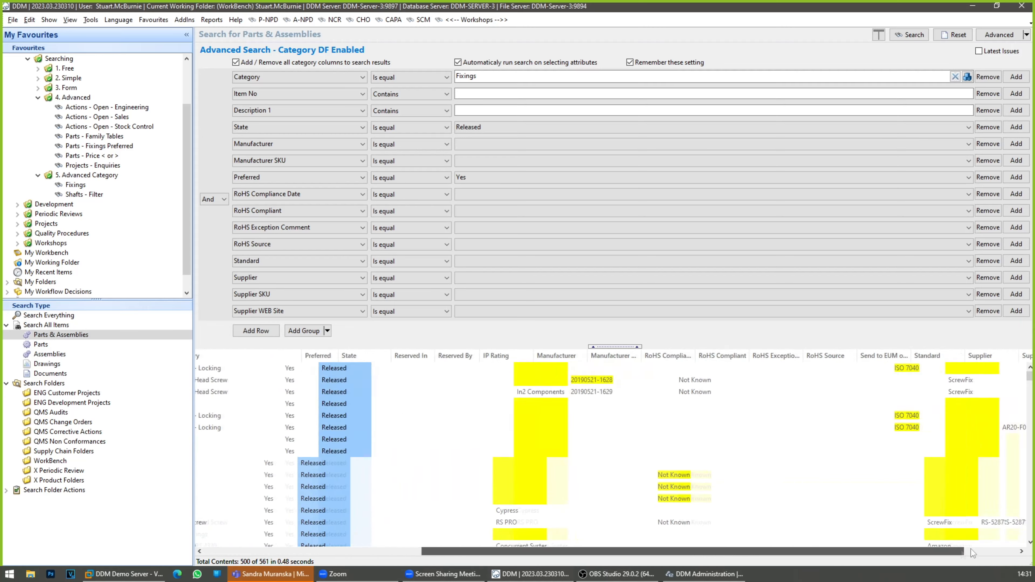
left_click_drag(734, 551, 1013, 552)
left_click(830, 356)
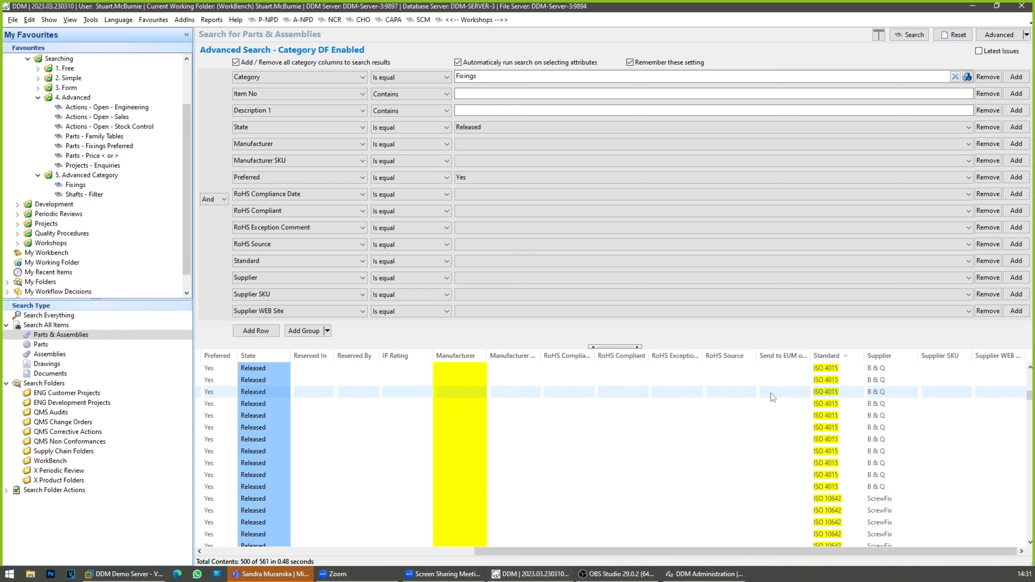
Step: Filter the fixings by Standard BS970 and select the Boss 30 x 15 x 10 part in the results
left_click(469, 265)
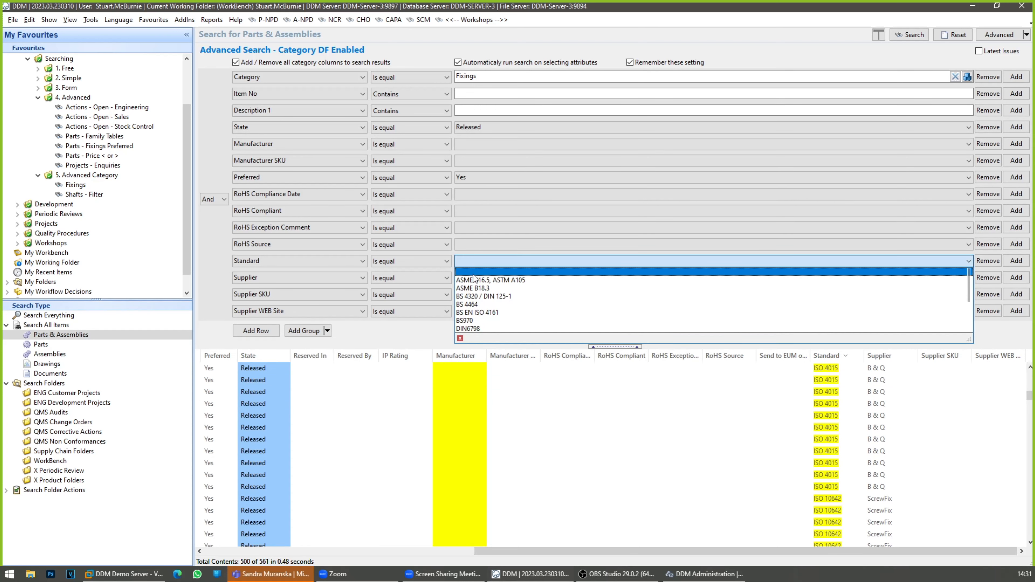
scroll(474, 312, "down", 2)
scroll(474, 312, "up", 2)
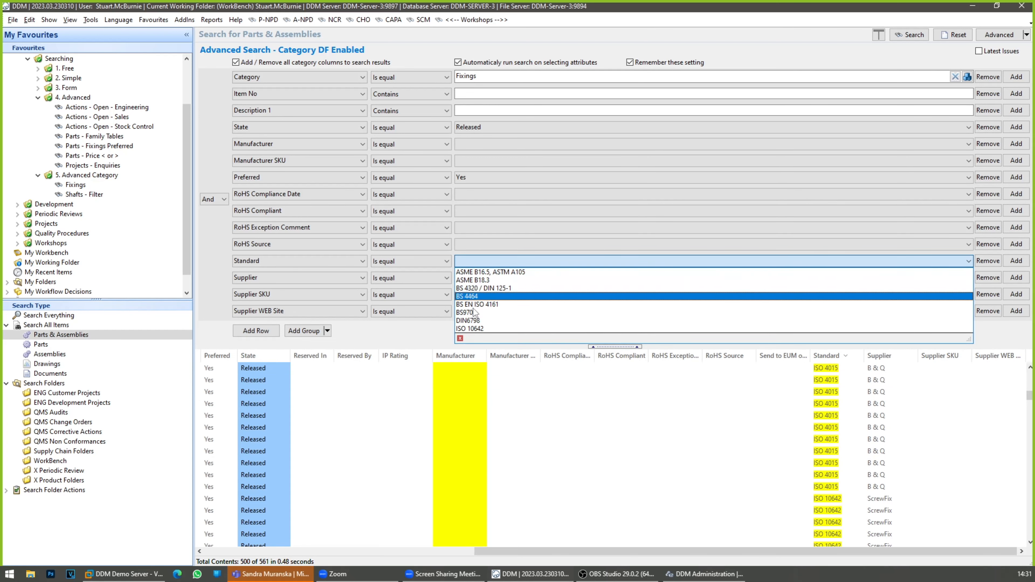
left_click(474, 314)
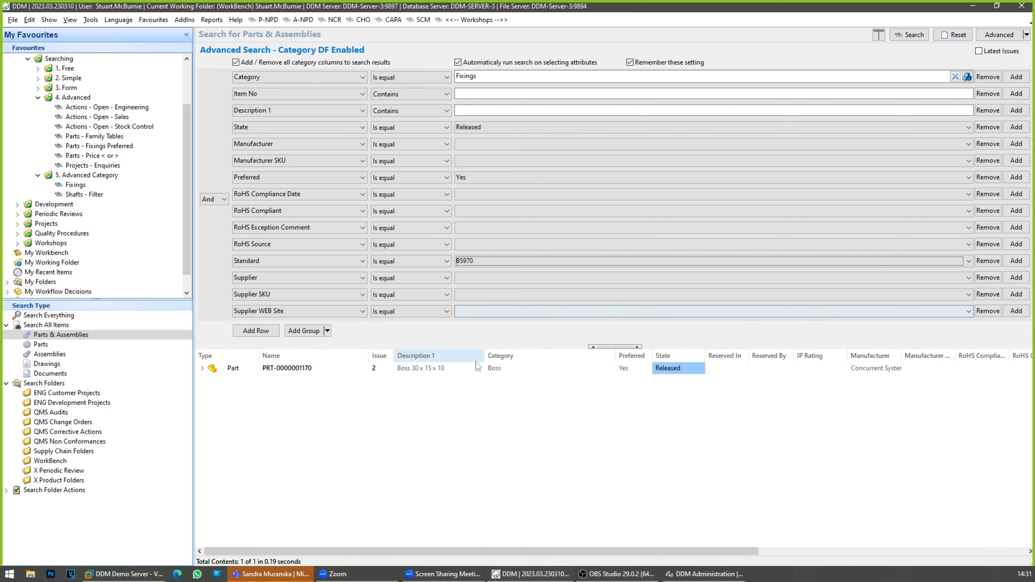
left_click(476, 371)
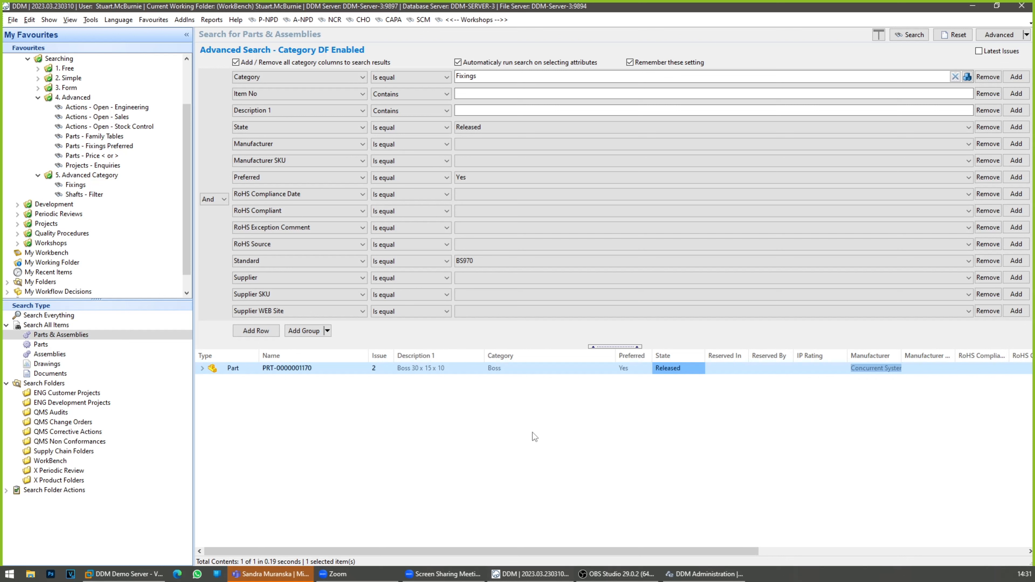
Step: Run the saved Shafts - Filter search and size all result columns to fit
left_click(92, 195)
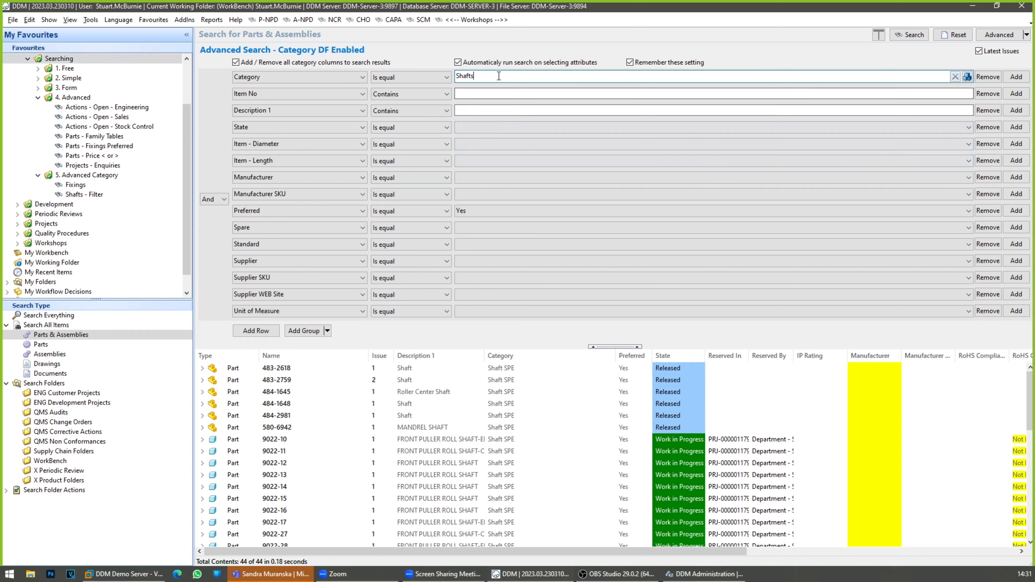
double_click(481, 76)
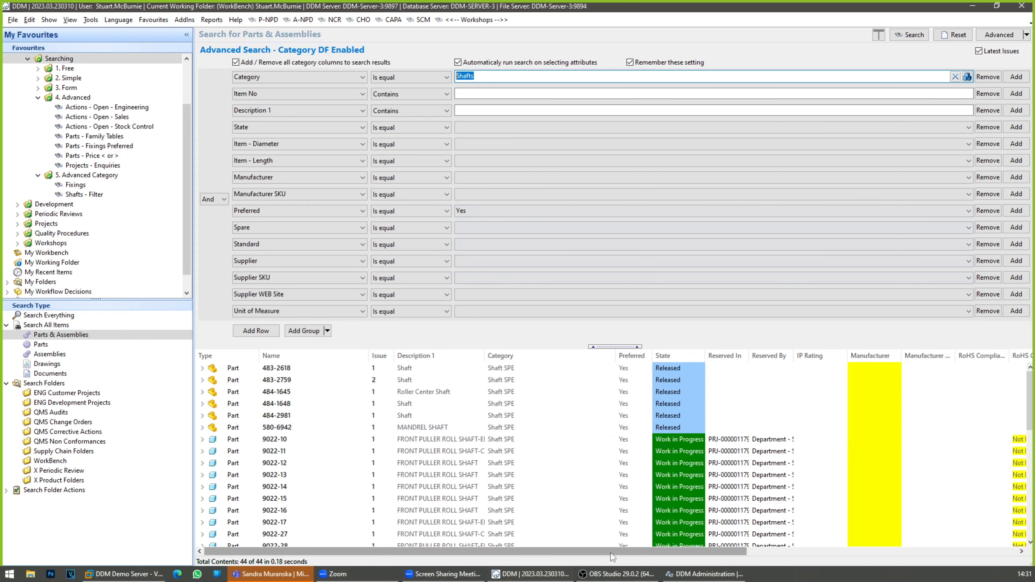
right_click(553, 352)
left_click(571, 372)
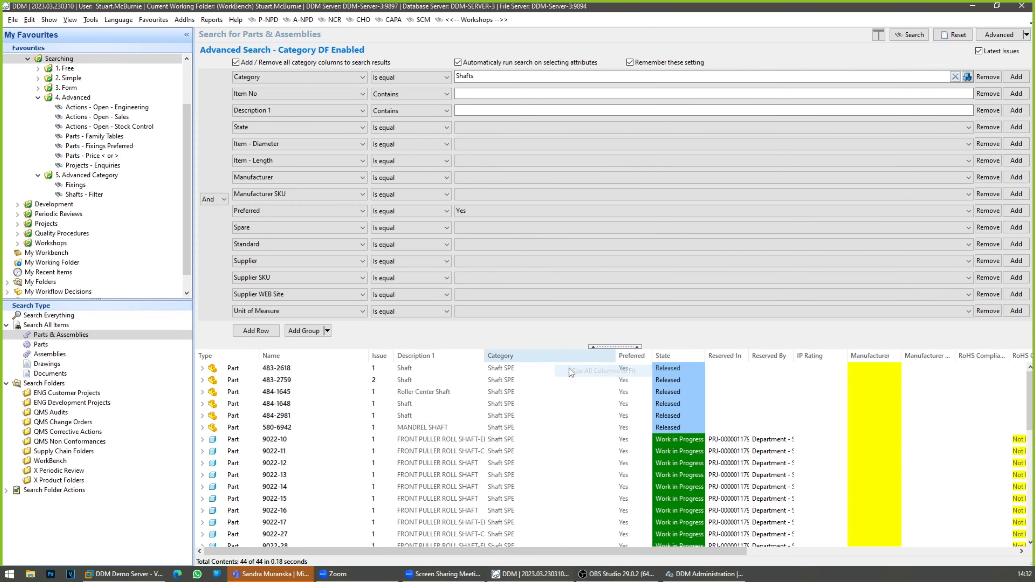
left_click_drag(590, 553, 895, 549)
left_click_drag(628, 551, 305, 562)
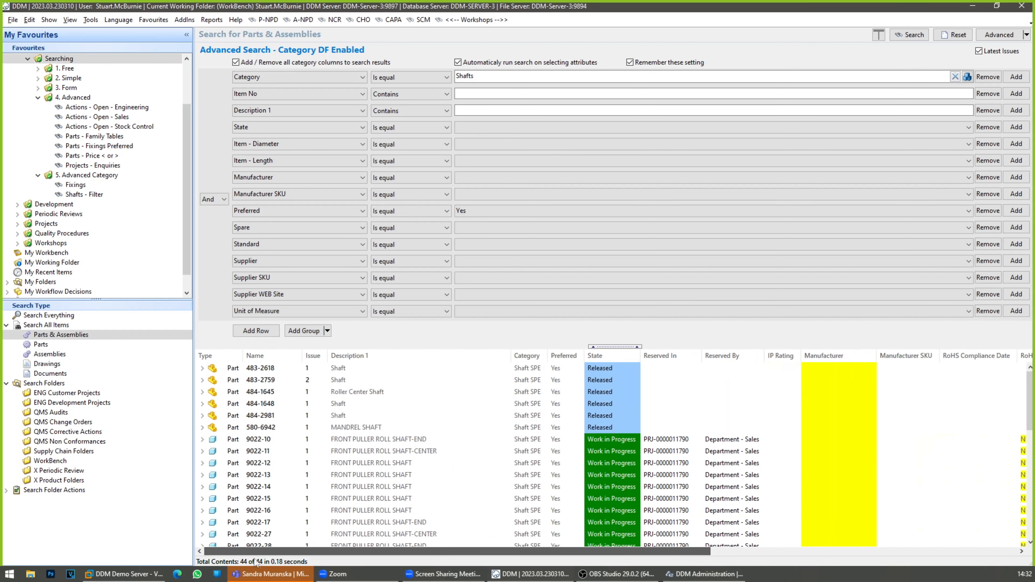
Step: Add the Item - Diameter and Item - Length part attributes as columns in the shaft search results
right_click(458, 355)
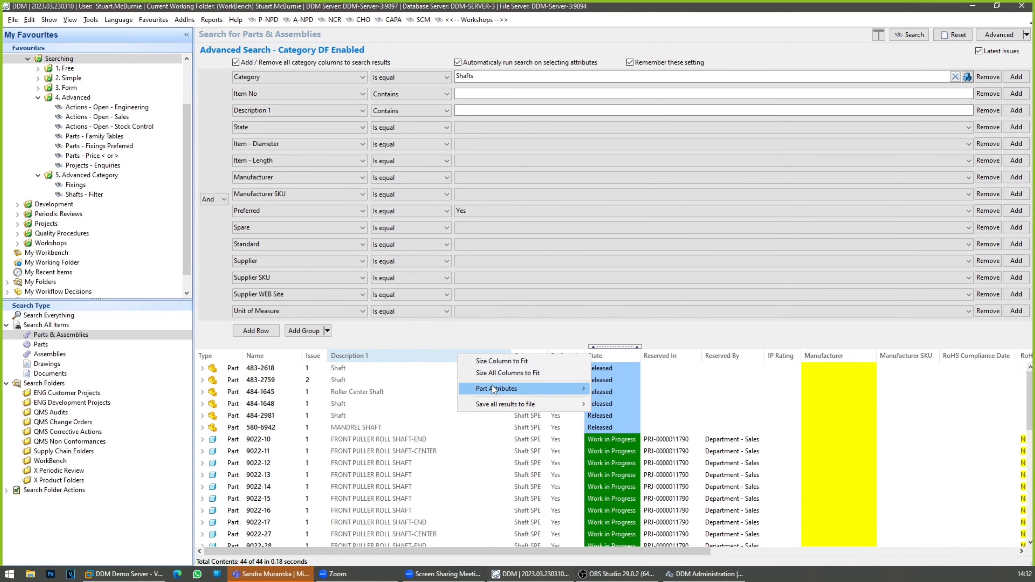
mouse_move(493, 388)
left_click(616, 575)
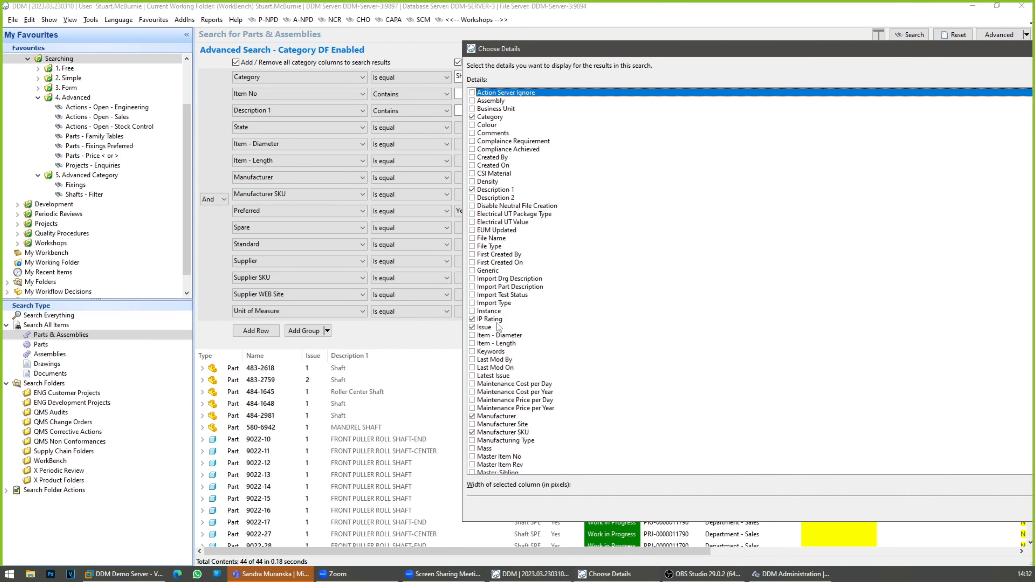
left_click(473, 335)
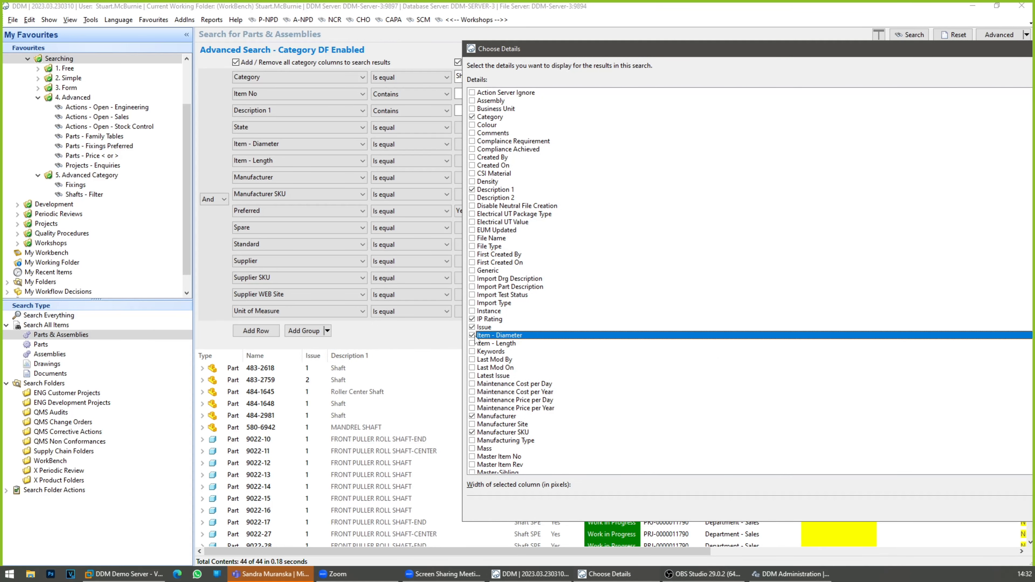
left_click(473, 344)
left_click_drag(800, 48, 482, 49)
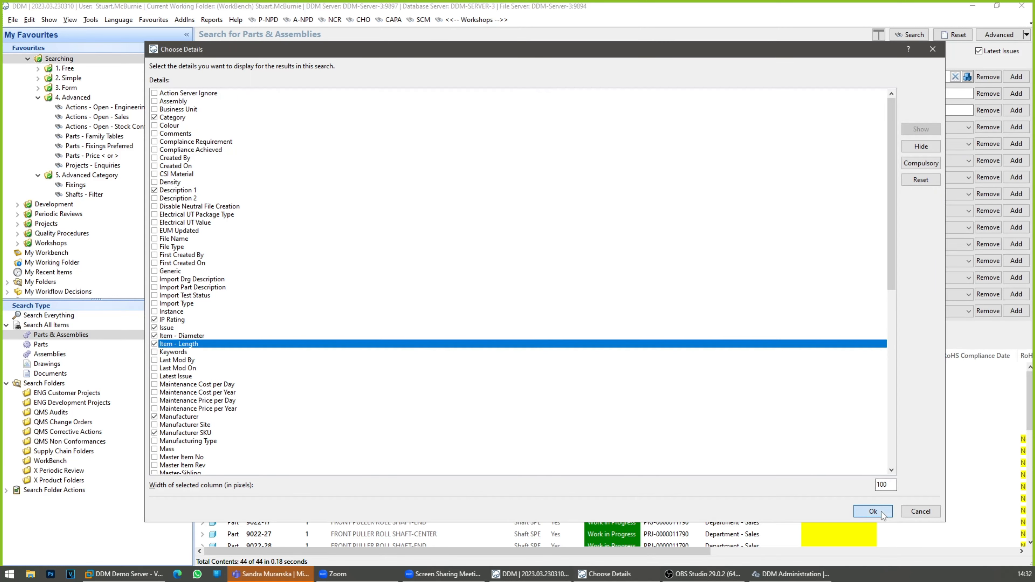
left_click(873, 512)
Step: Sort the shaft results by Item - Diameter with the largest values first
left_click_drag(661, 551, 1030, 559)
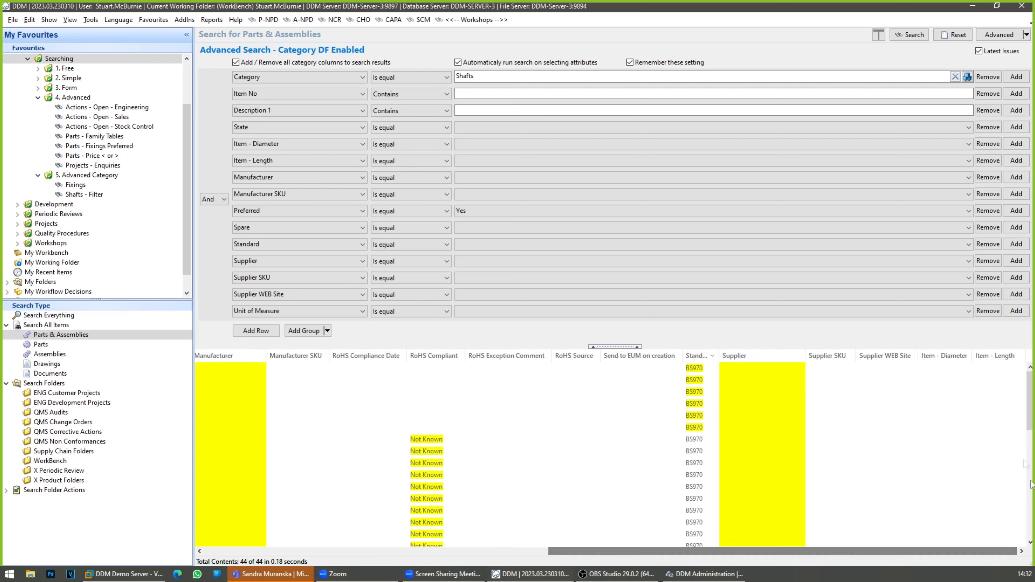
left_click(955, 357)
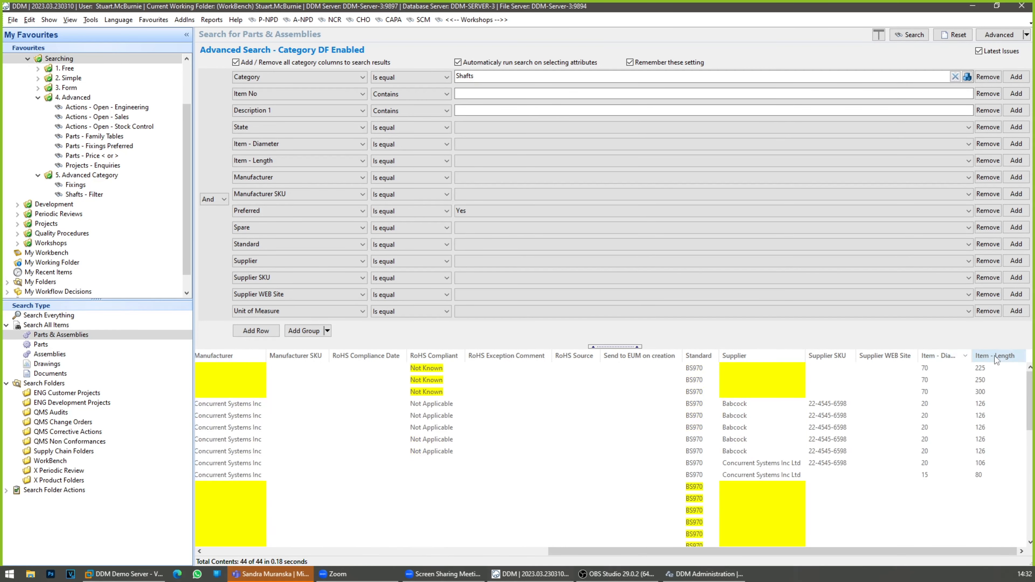
left_click(942, 356)
Step: Move the Item - Diameter and Item - Length columns so they directly follow the State column
left_click_drag(944, 358, 285, 365)
left_click_drag(994, 359, 316, 352)
left_click_drag(597, 550, 326, 550)
left_click_drag(766, 361, 534, 375)
left_click_drag(805, 361, 592, 364)
left_click_drag(645, 548, 567, 550)
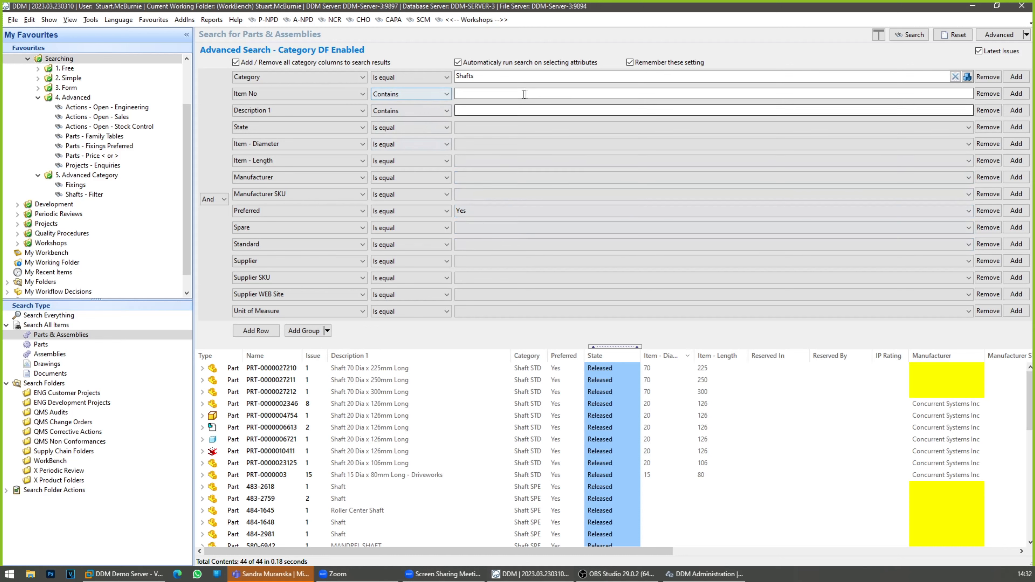
Step: Filter the Shafts category search by Item - Length 126 and Item - Diameter 20
double_click(485, 76)
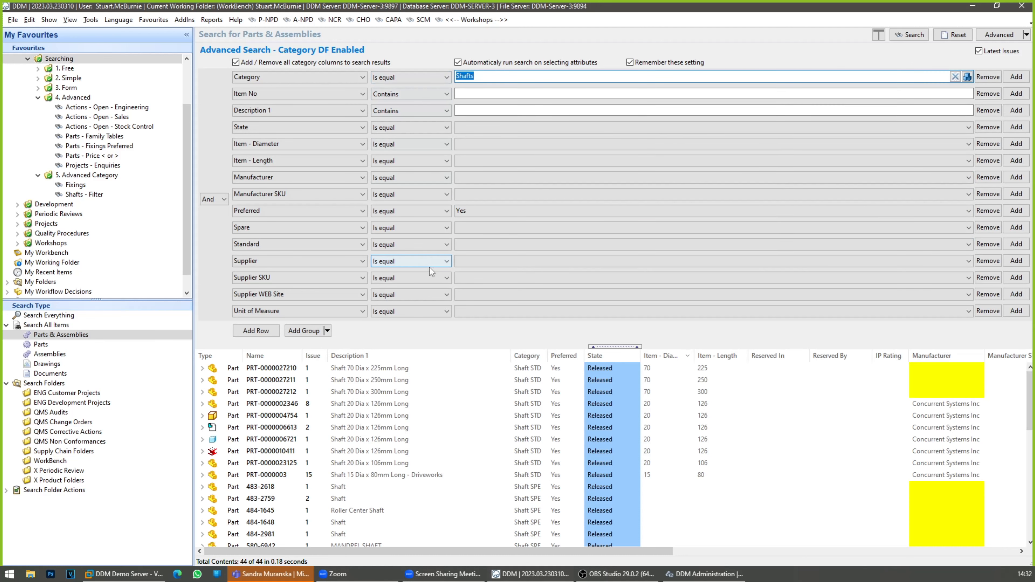
left_click(473, 161)
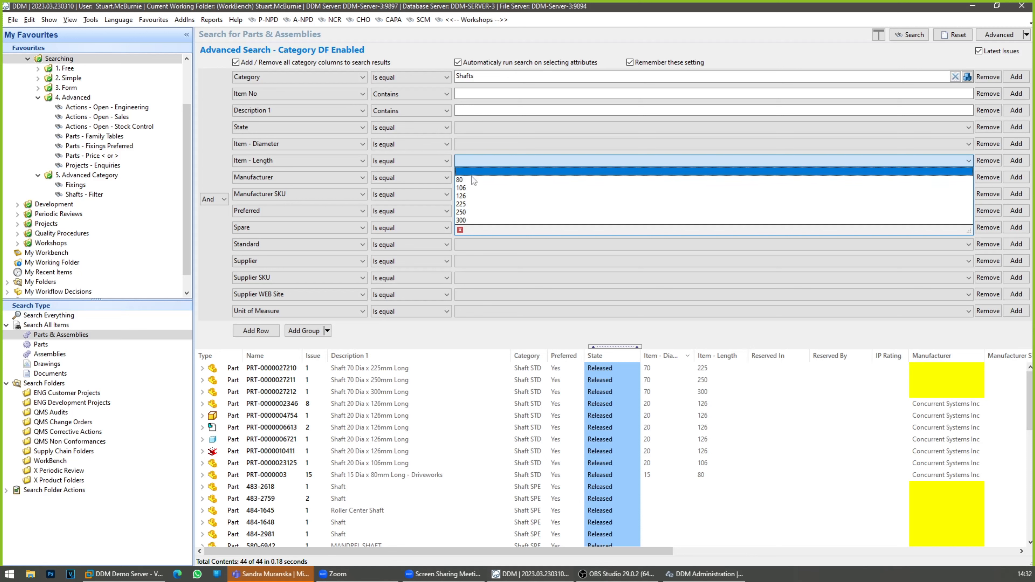
left_click(467, 198)
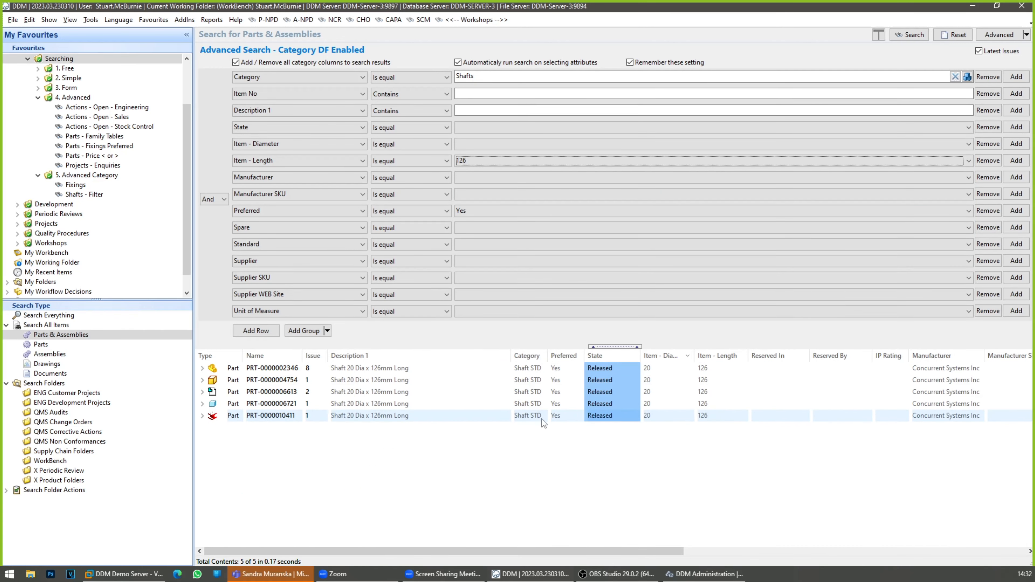
left_click(482, 145)
left_click(478, 164)
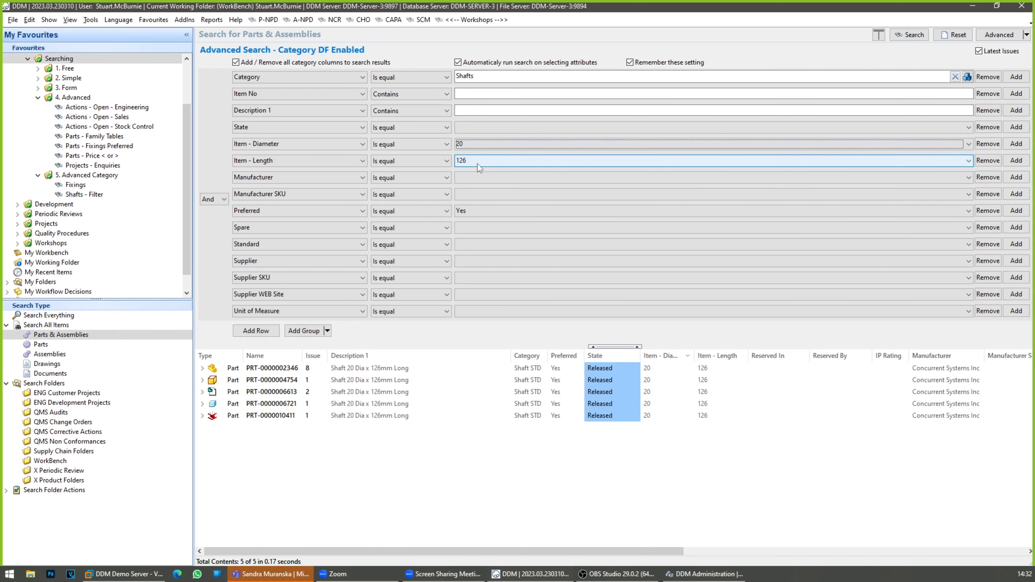
Step: Clear the Item - Length filter and sort the shafts by ascending Item - Length, checking the 106 mm shaft and the lengths offered
left_click(478, 164)
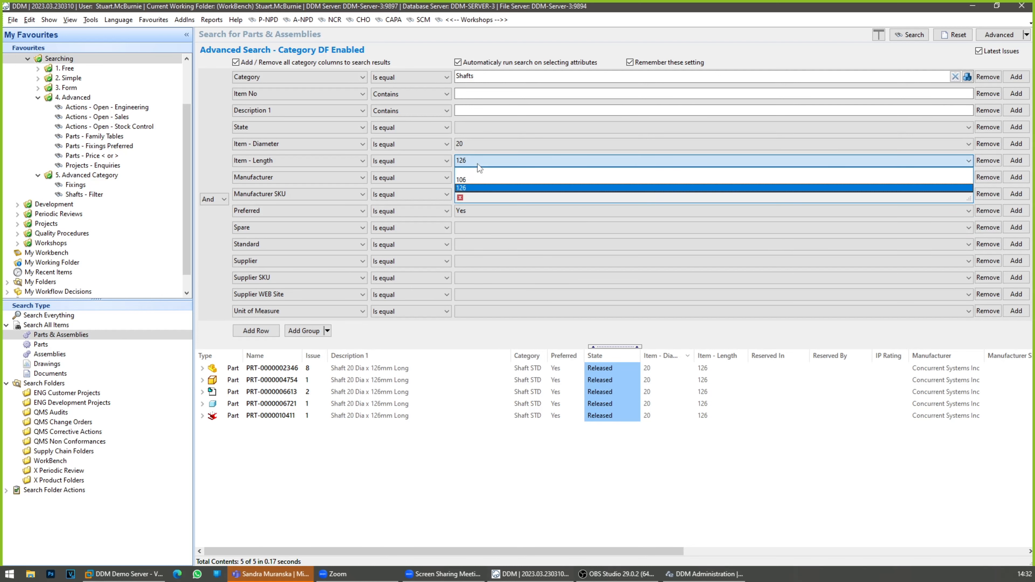
left_click(478, 171)
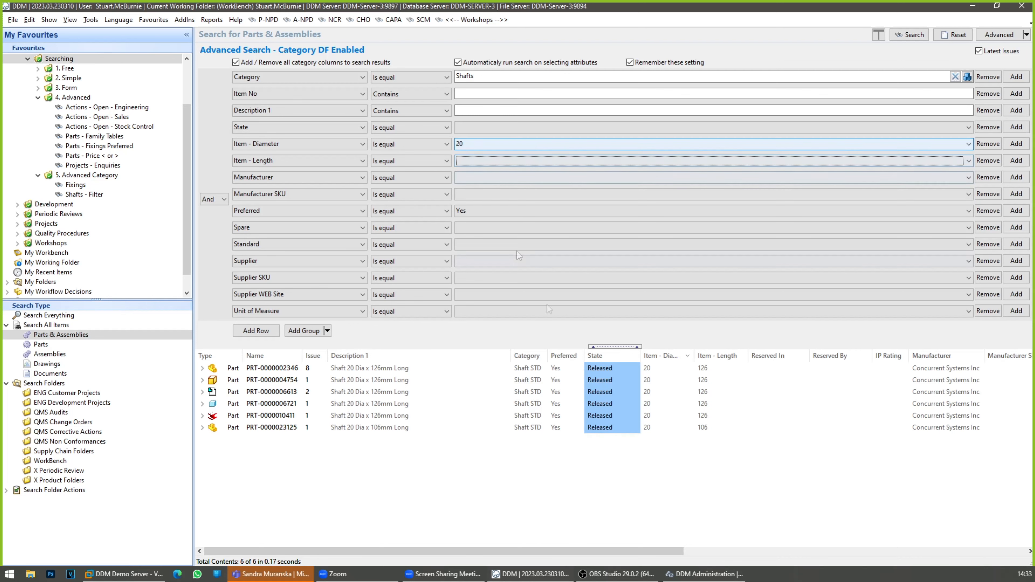
left_click(726, 356)
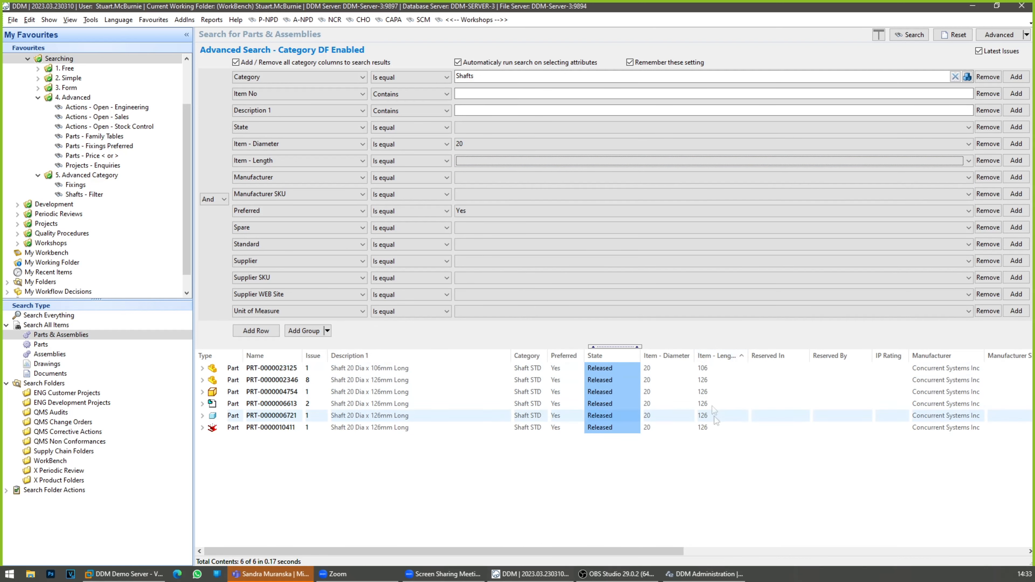
left_click(712, 369)
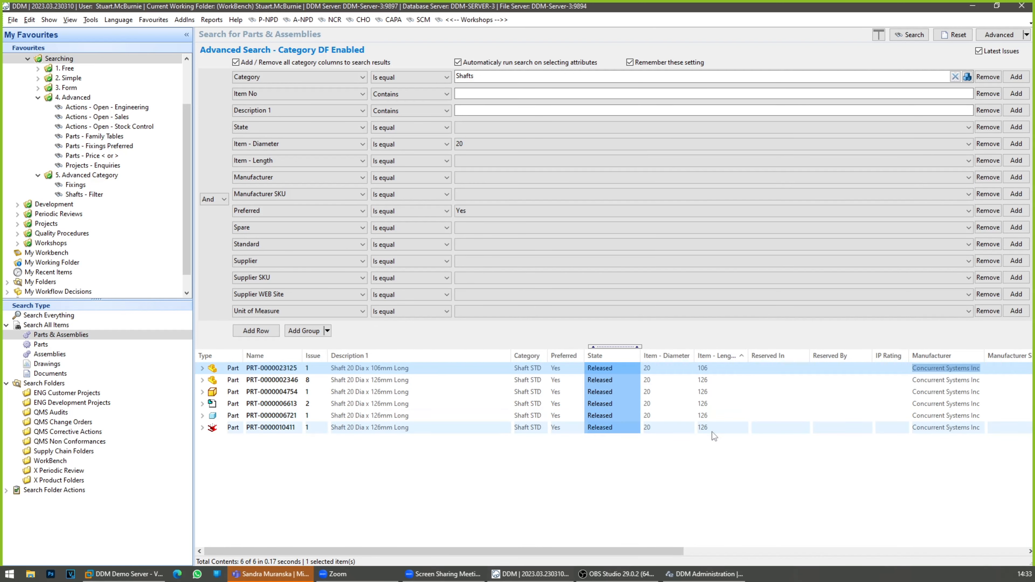
left_click(470, 163)
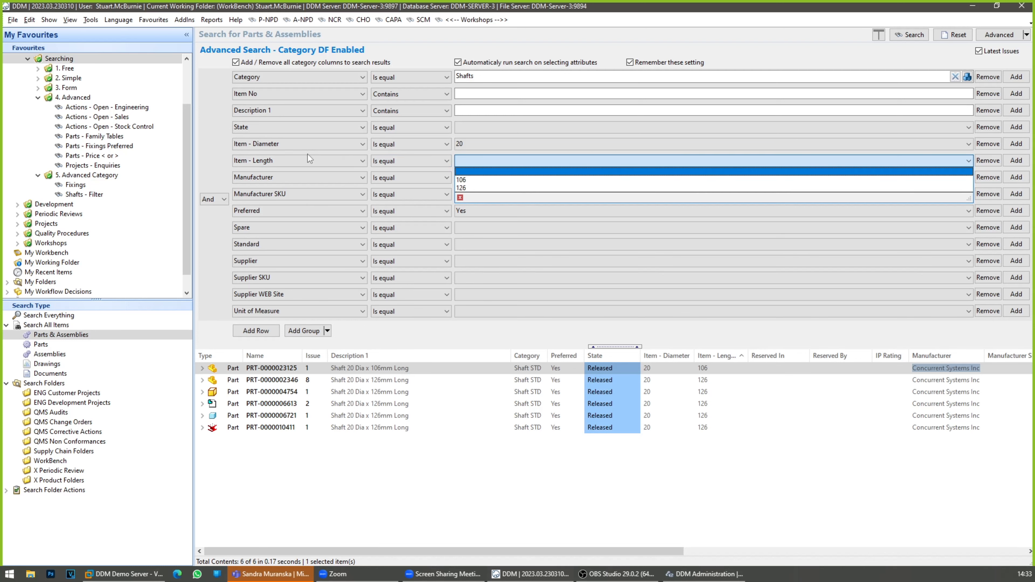
left_click(515, 502)
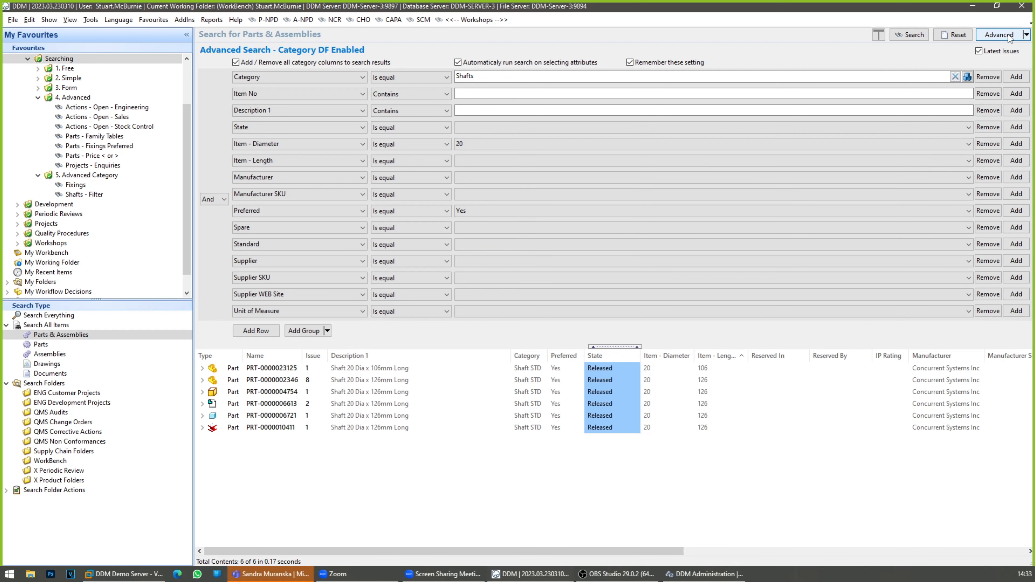
Step: Reset the parts search to an empty Free Search and expand the Category Browser through Part and Manufactured to Mechanical
left_click(999, 34)
left_click(957, 35)
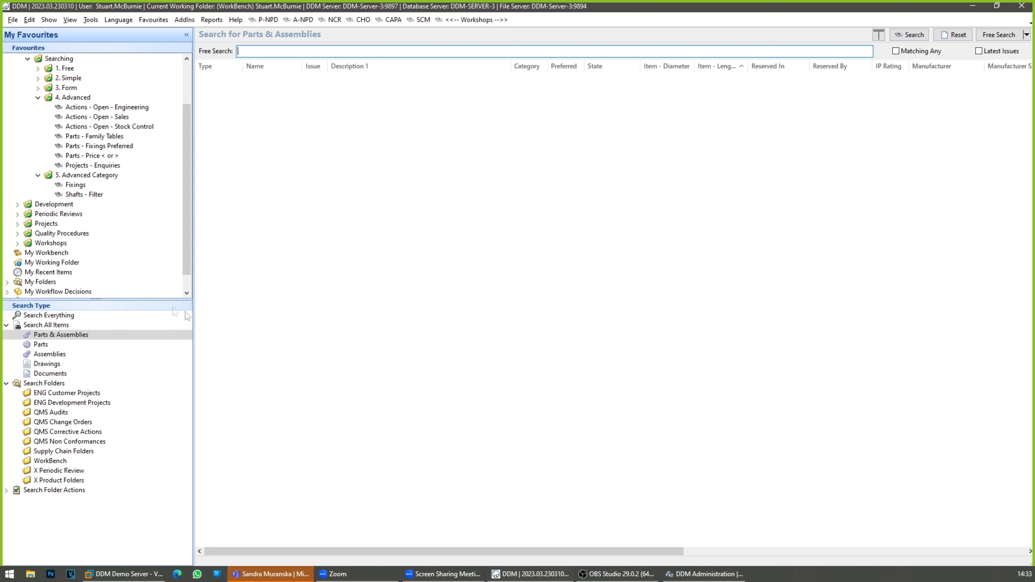
scroll(100, 234, "up", 2)
scroll(85, 211, "down", 2)
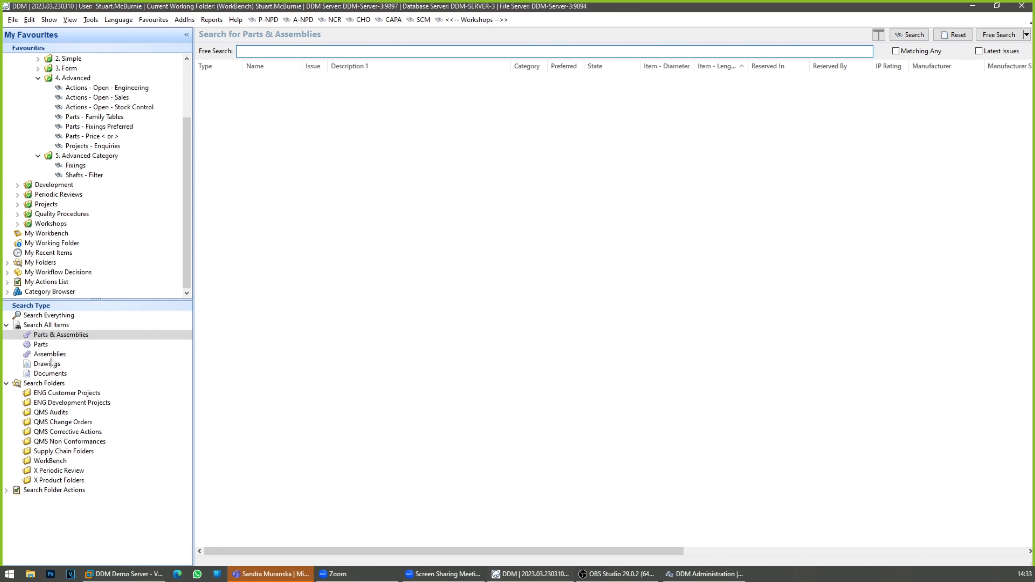
double_click(61, 292)
double_click(50, 291)
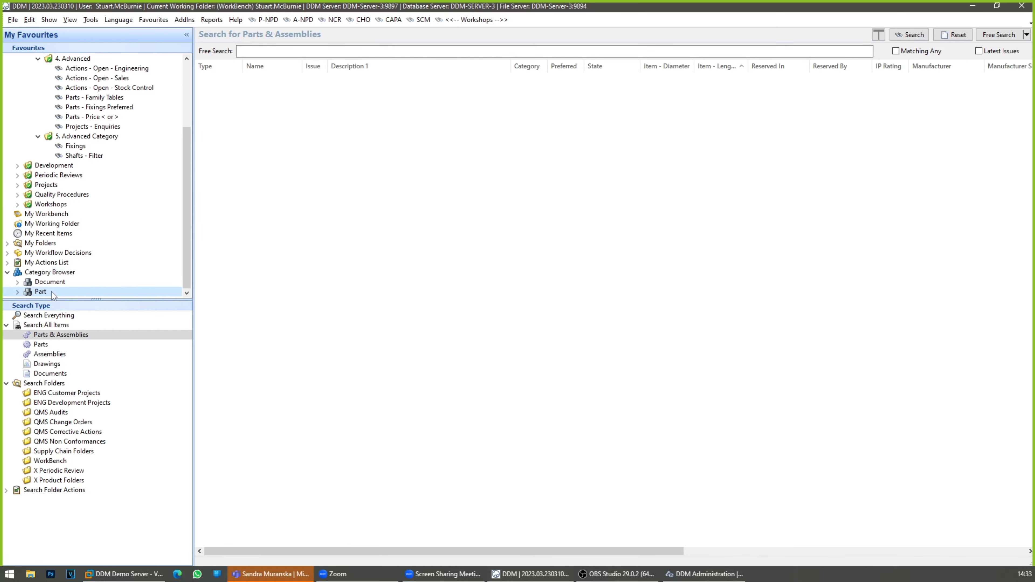
double_click(81, 272)
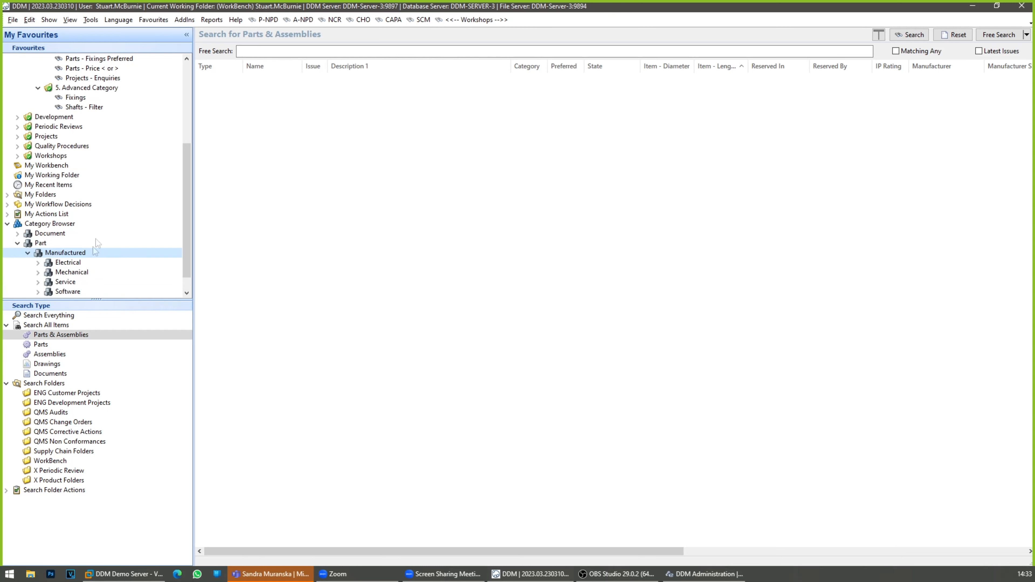
double_click(72, 253)
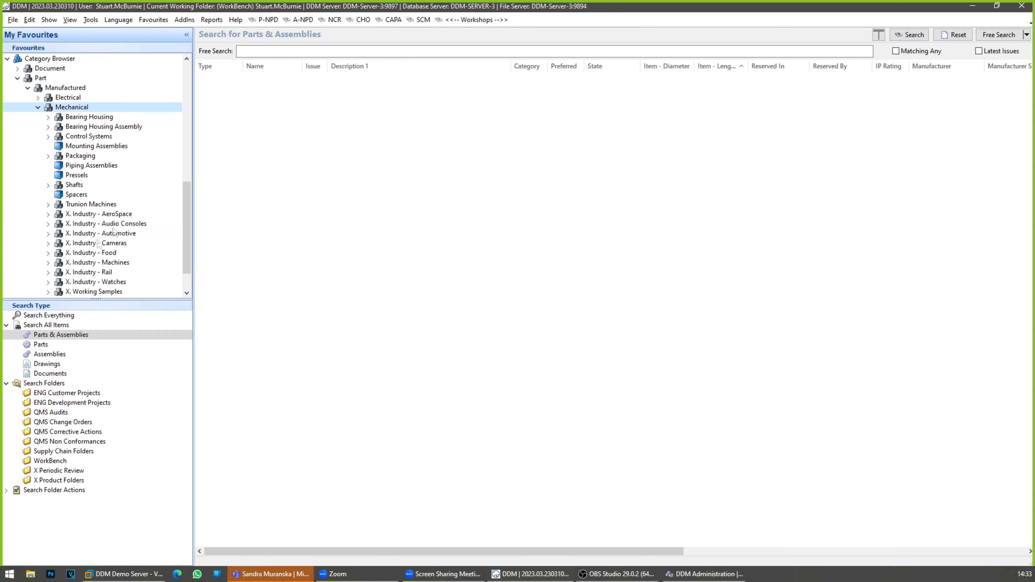
Step: Examine the Shafts category's search settings and assigned attributes, and the item types its Advanced Search offers
left_click(76, 147)
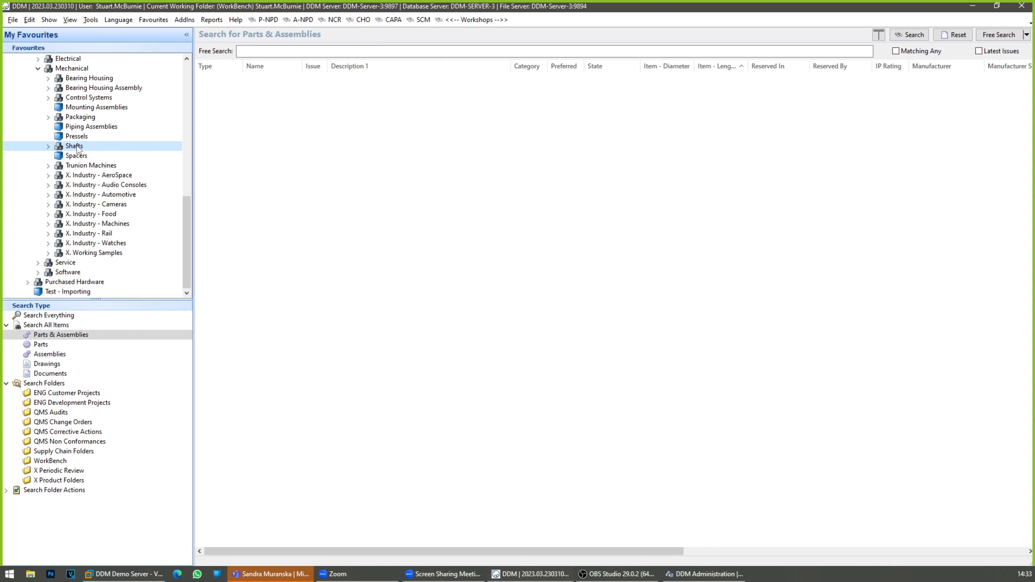
right_click(76, 148)
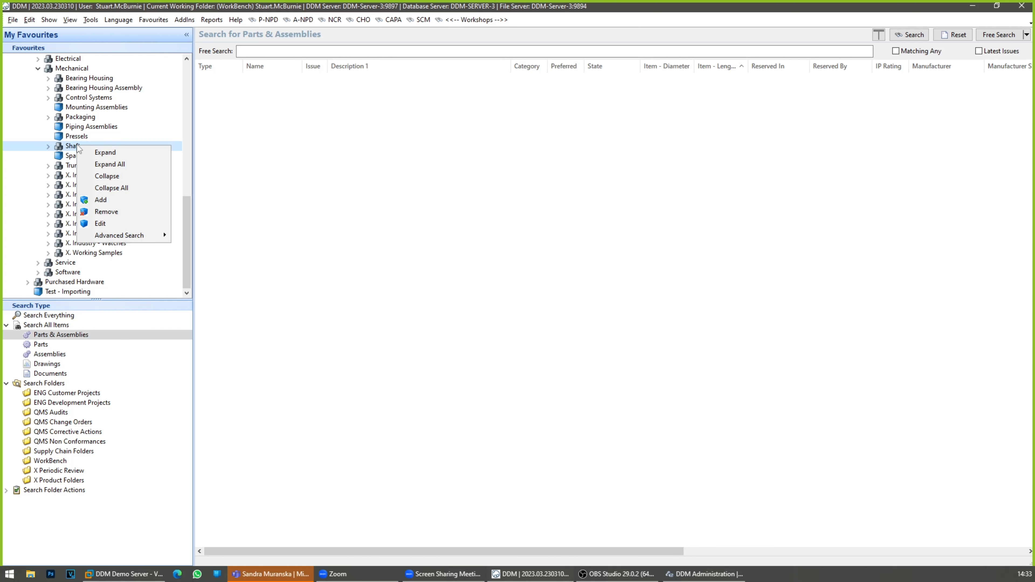
left_click(107, 223)
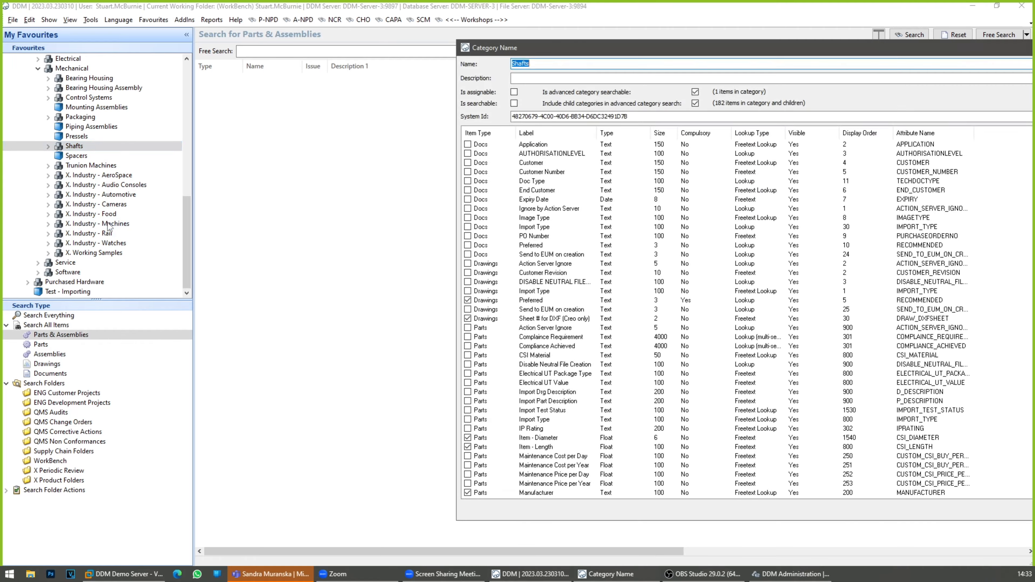
left_click_drag(550, 45, 214, 55)
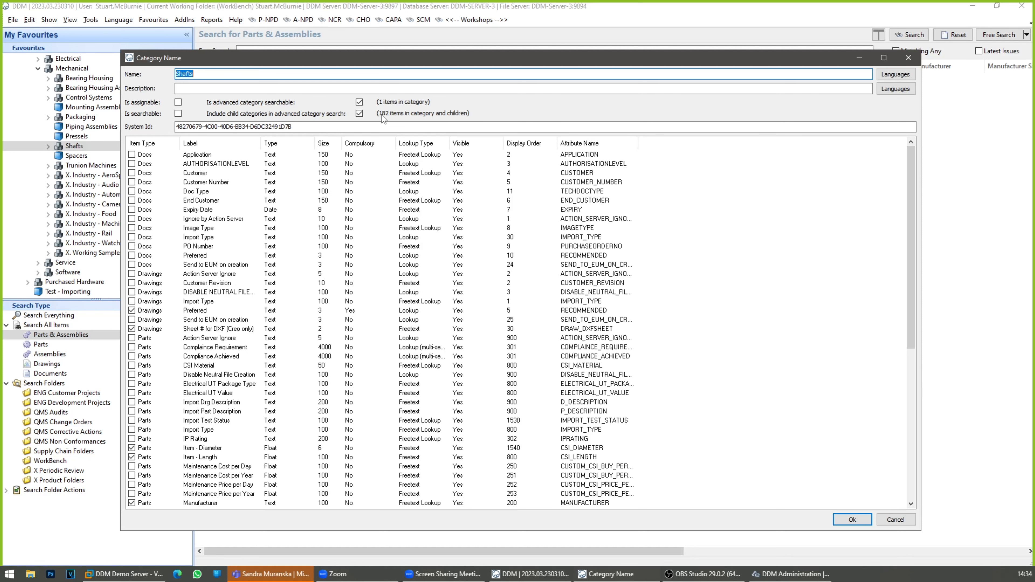
left_click(852, 520)
right_click(111, 146)
mouse_move(147, 233)
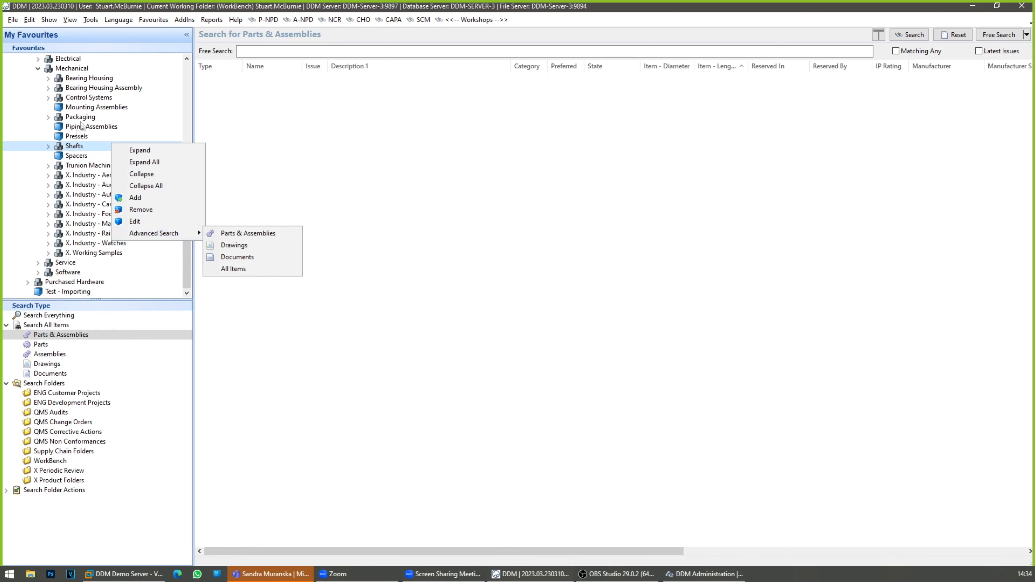
Step: List the items in the Mounting Assemblies category and review the category's search settings and attributes
left_click(88, 107)
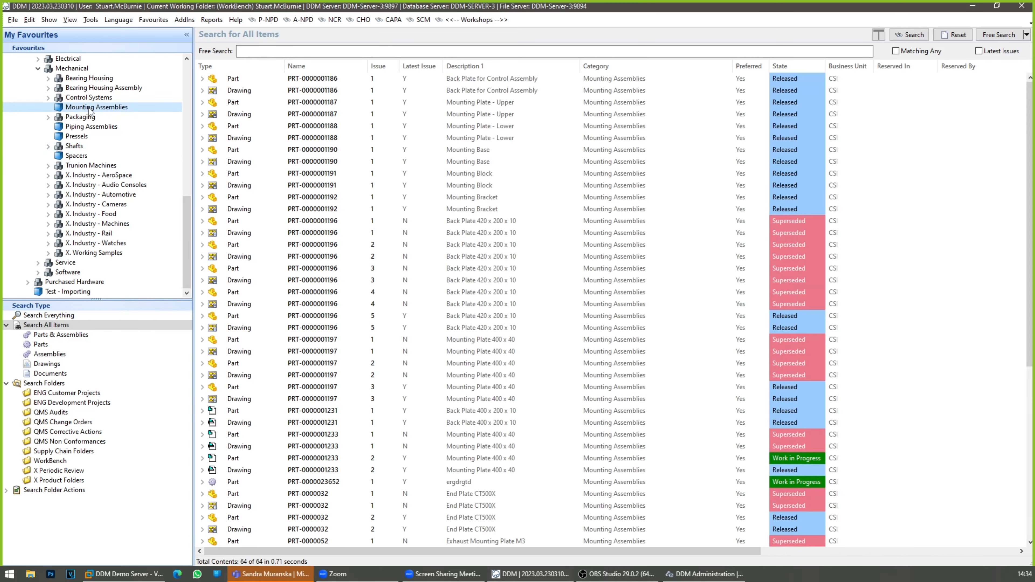
right_click(88, 106)
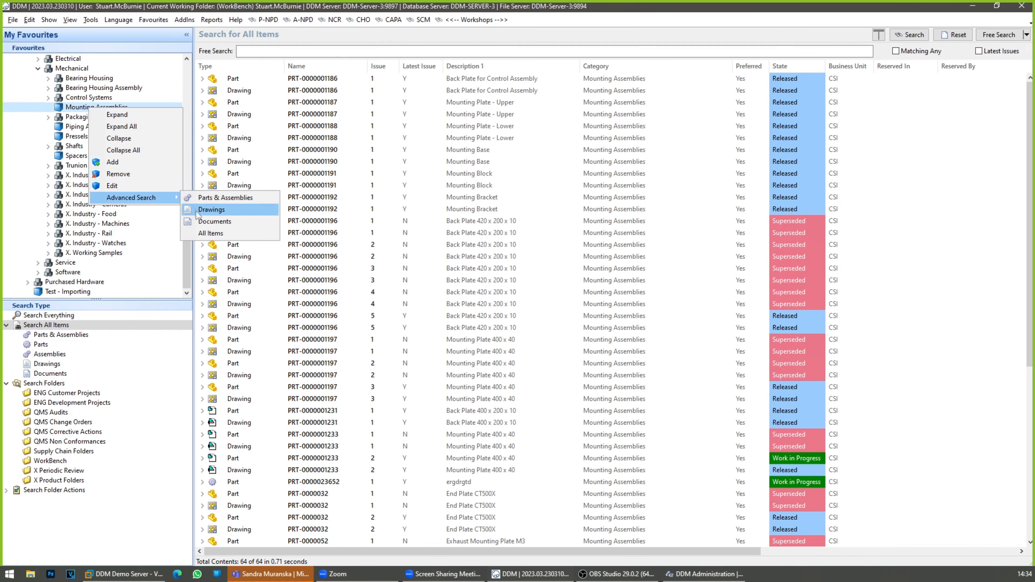
left_click(135, 185)
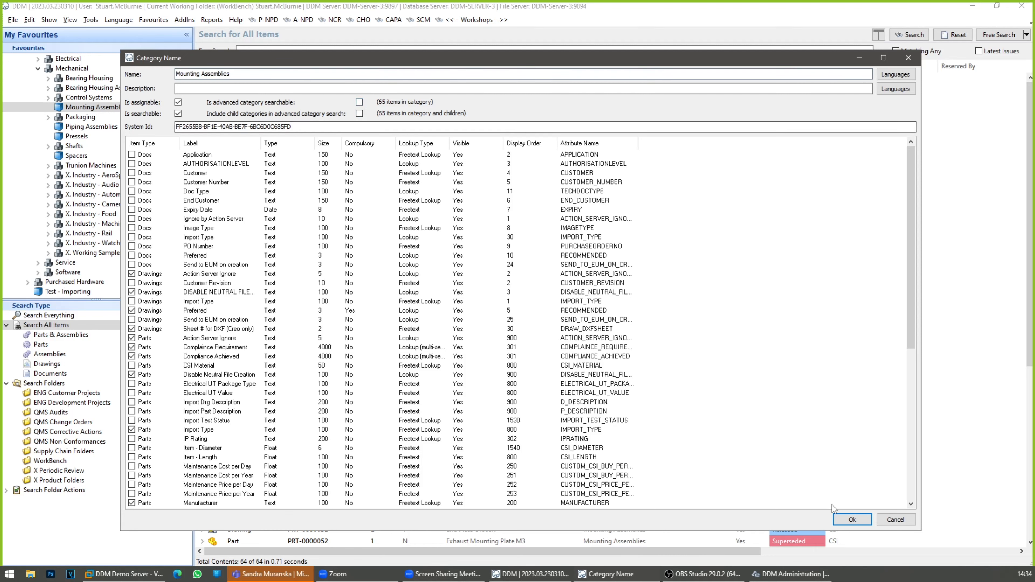
left_click(843, 521)
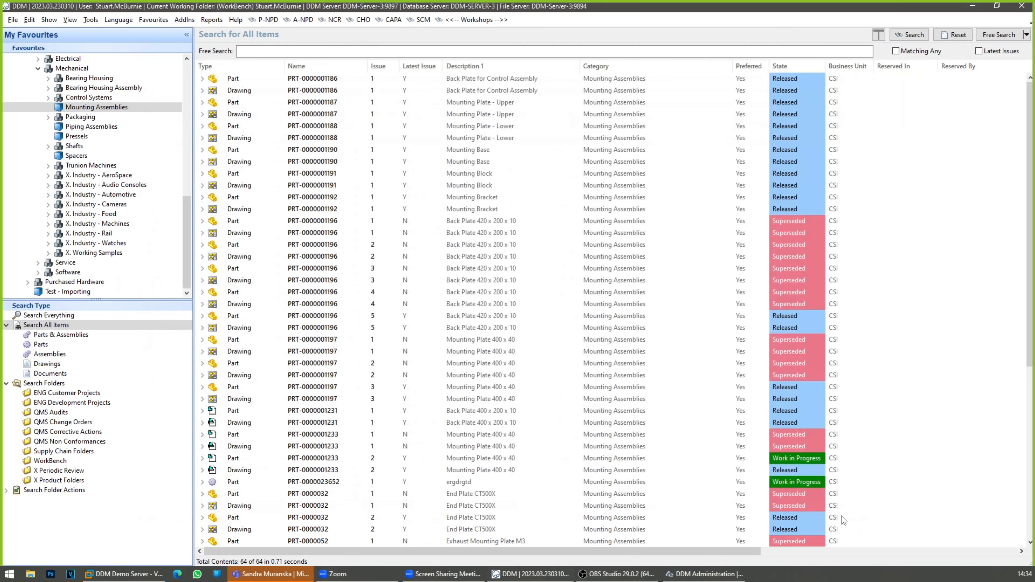
Step: Run an Advanced Search of the Shafts category for Parts & Assemblies and enlarge the criteria area to show every attribute
right_click(105, 108)
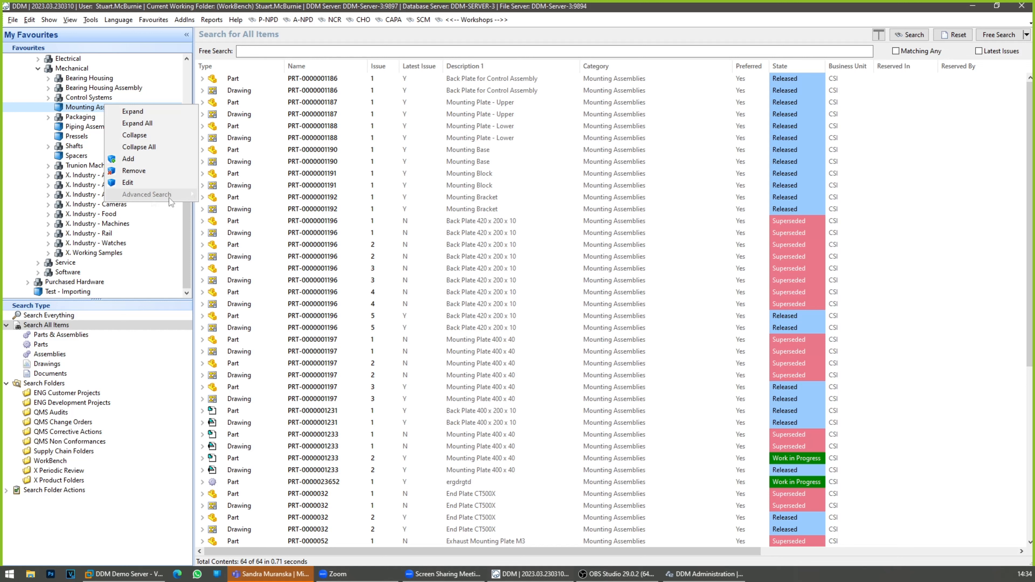
left_click(80, 148)
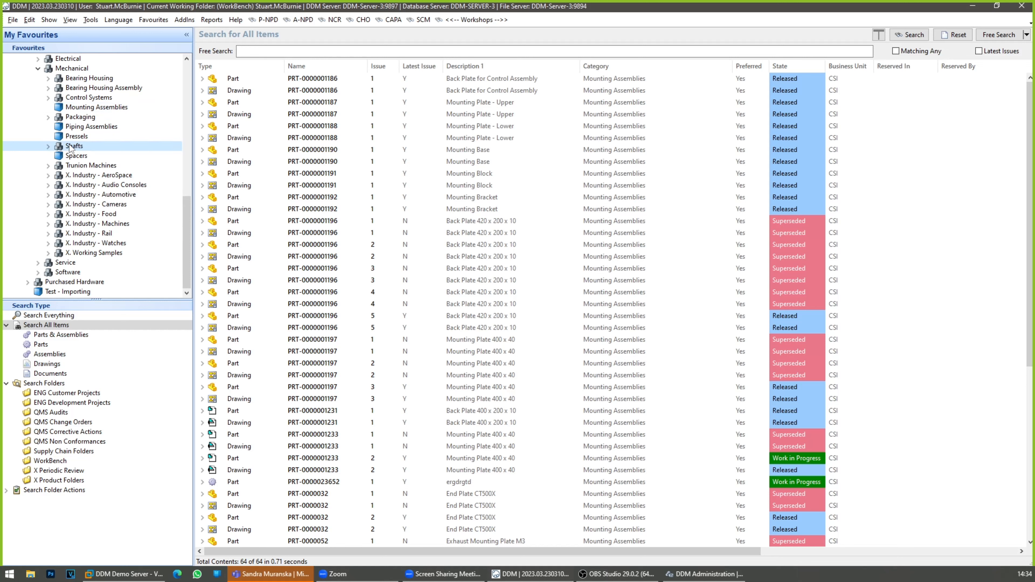
right_click(74, 150)
mouse_move(125, 239)
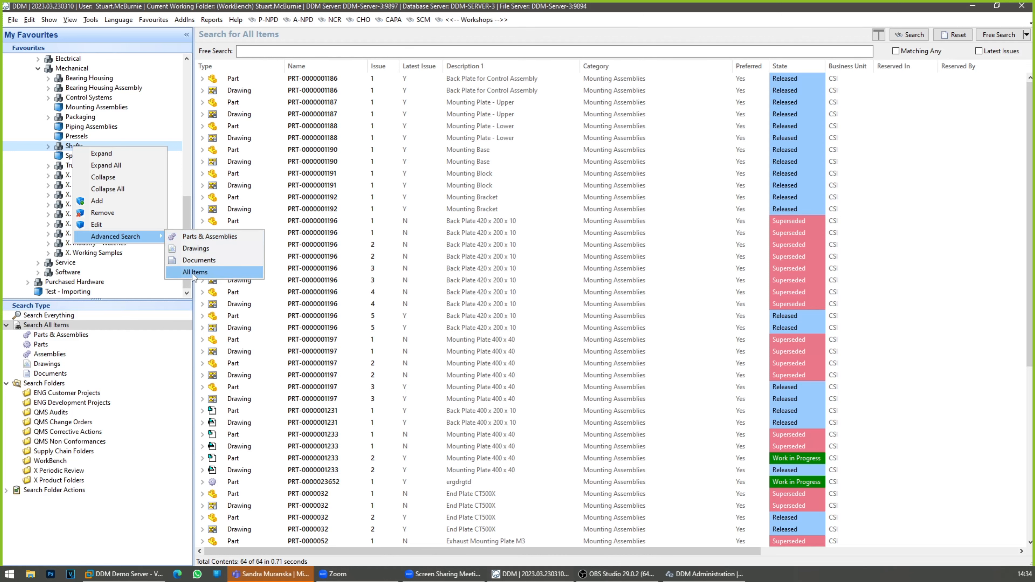
left_click(220, 239)
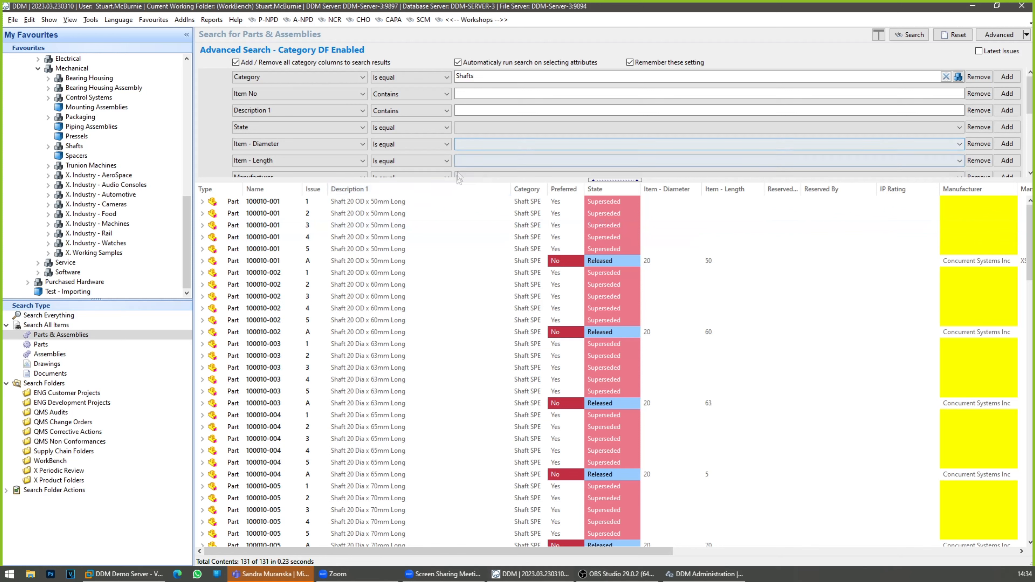
left_click_drag(457, 177, 489, 346)
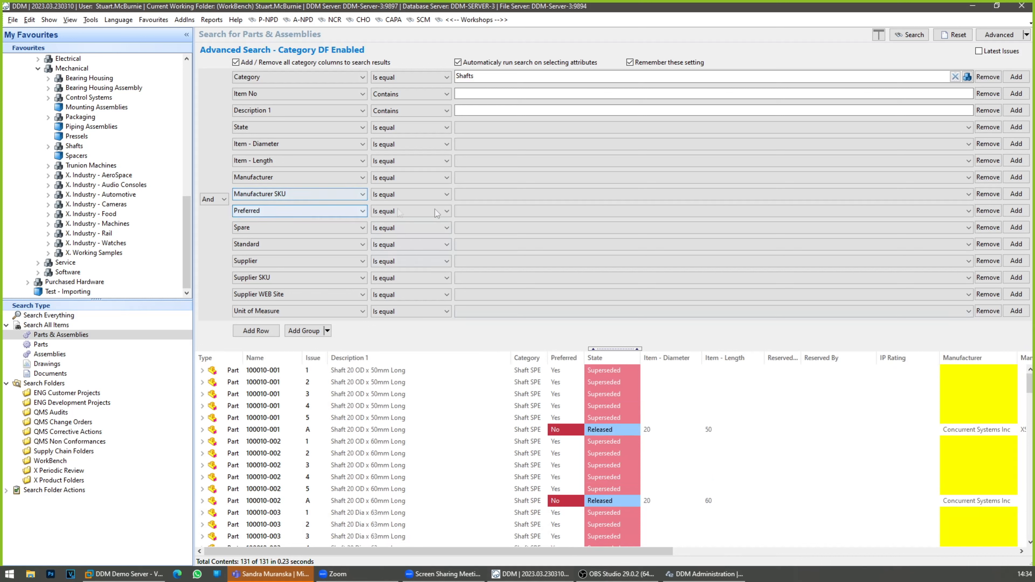
Step: Filter the shafts to Preferred equal to Yes and State equal to Released, and look through the results
left_click(475, 218)
left_click(469, 244)
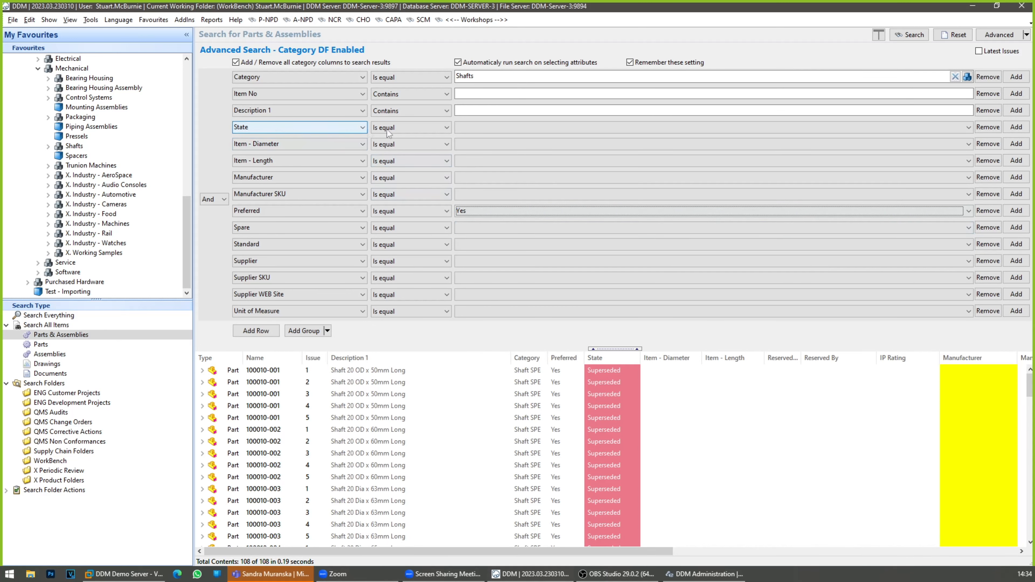
left_click(476, 130)
left_click(479, 139)
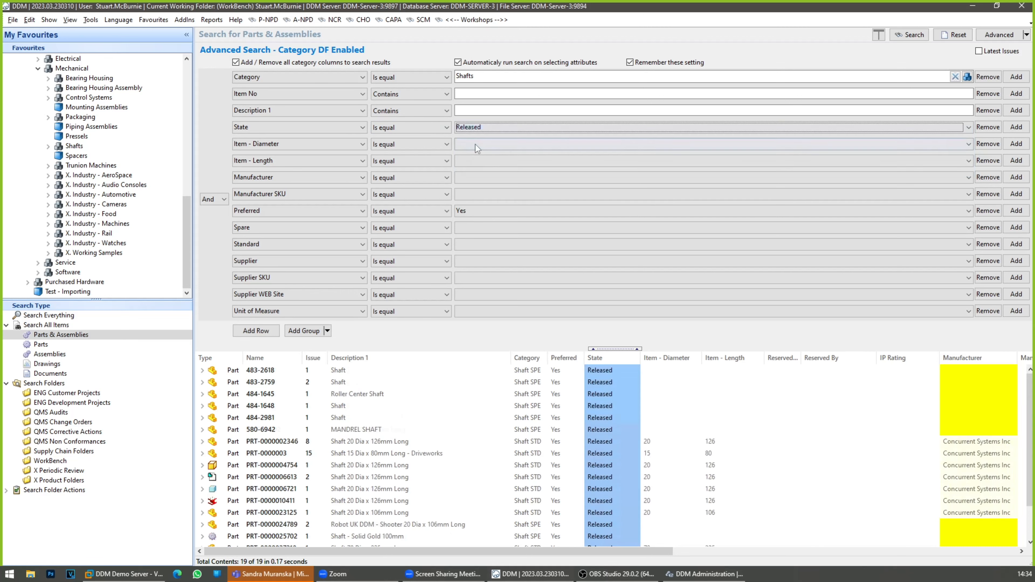
scroll(580, 447, "down", 2)
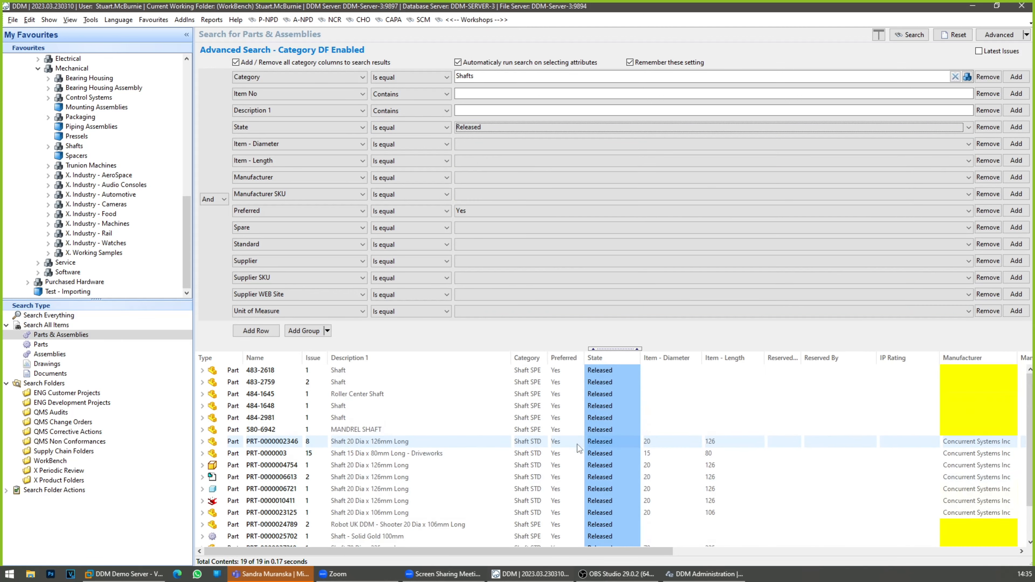
scroll(577, 445, "up", 2)
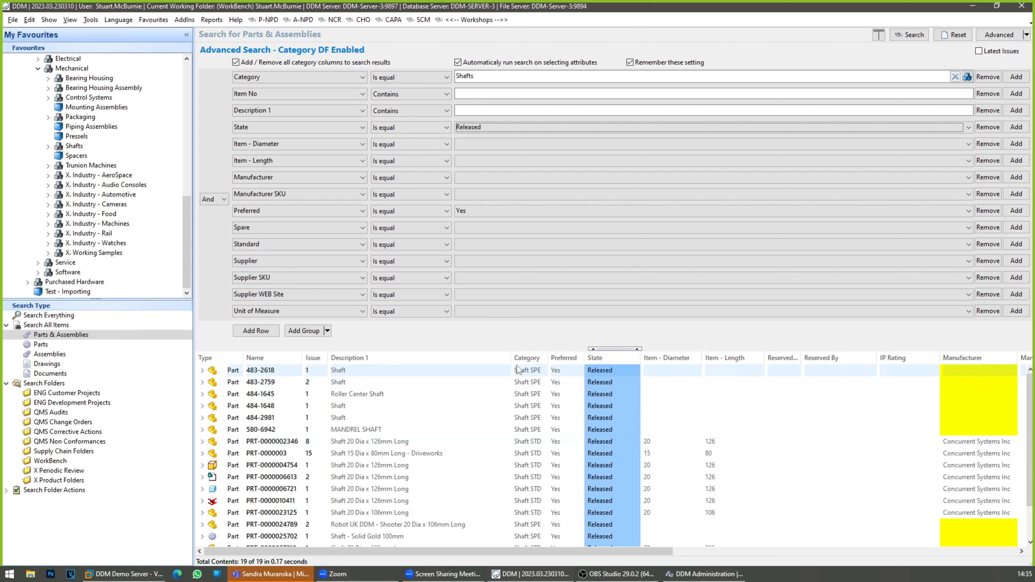
left_click_drag(514, 350, 514, 346)
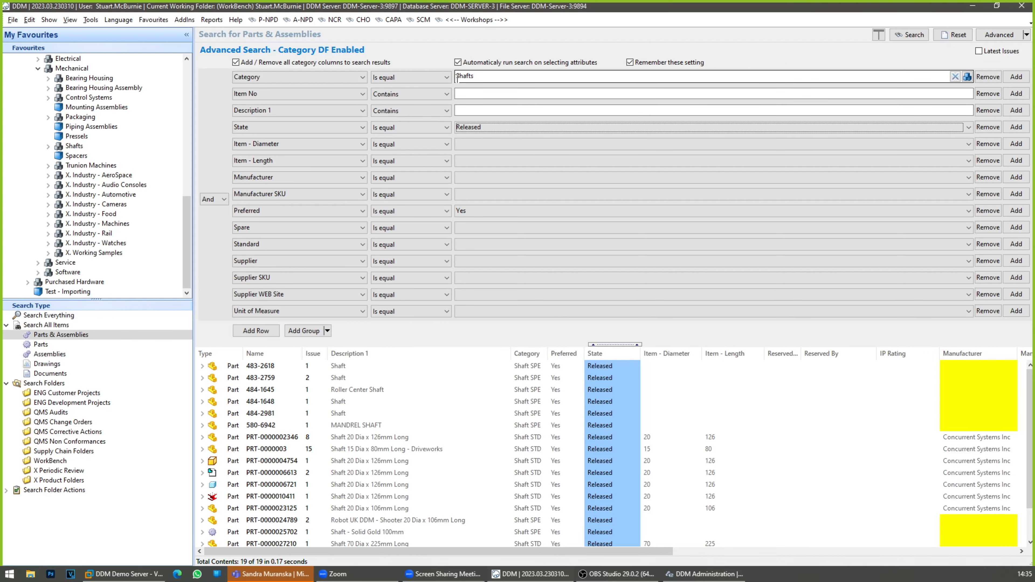
Step: Review the Shafts category's search settings and assigned attributes, and reset the parts search to an empty Free Search
left_click(75, 146)
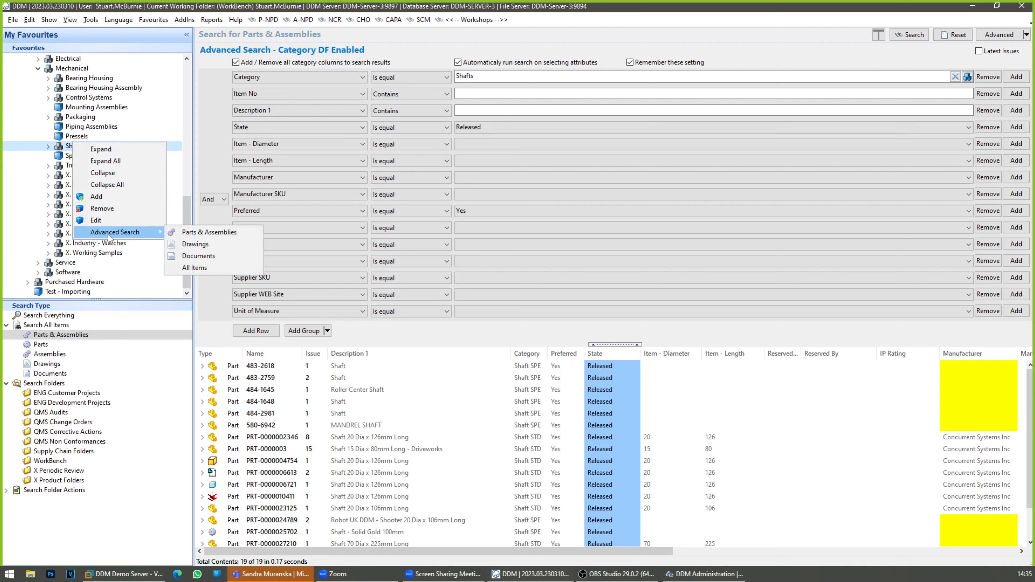
left_click(96, 220)
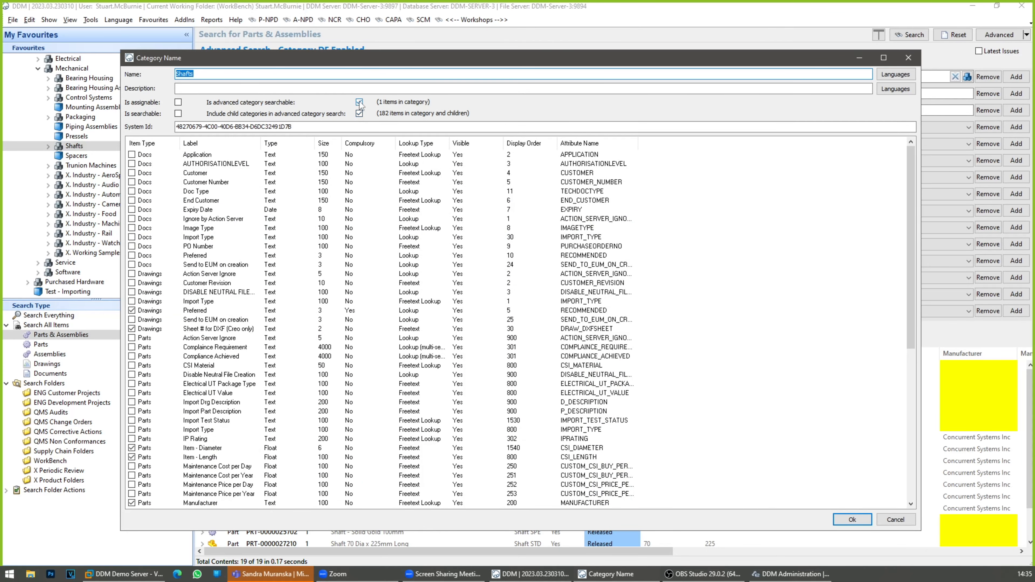
left_click(889, 520)
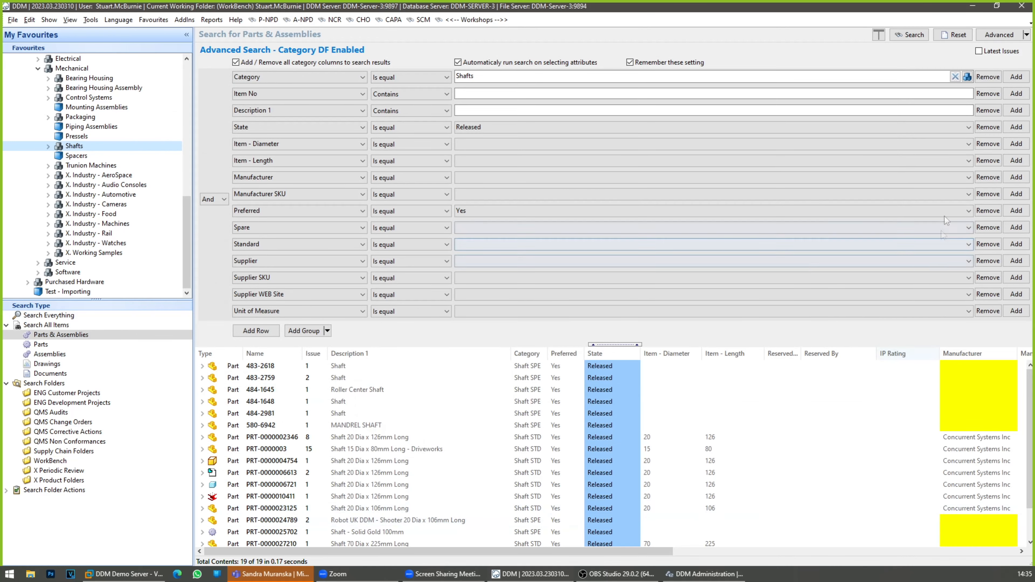
left_click(996, 35)
left_click(960, 35)
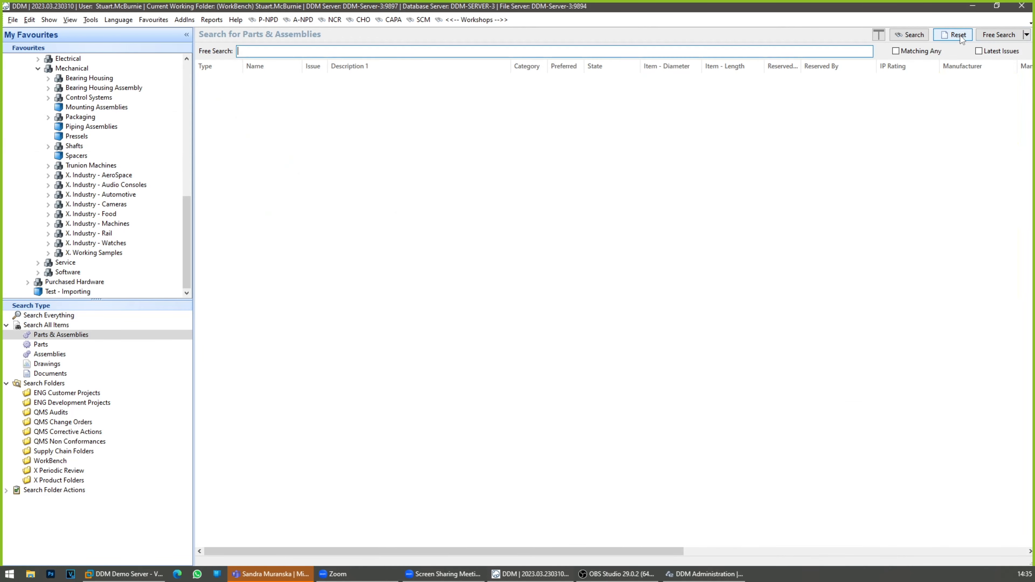
Step: List the workshop development projects and show the Searching workshop's details in an enlarged Vertical details layout
left_click(476, 20)
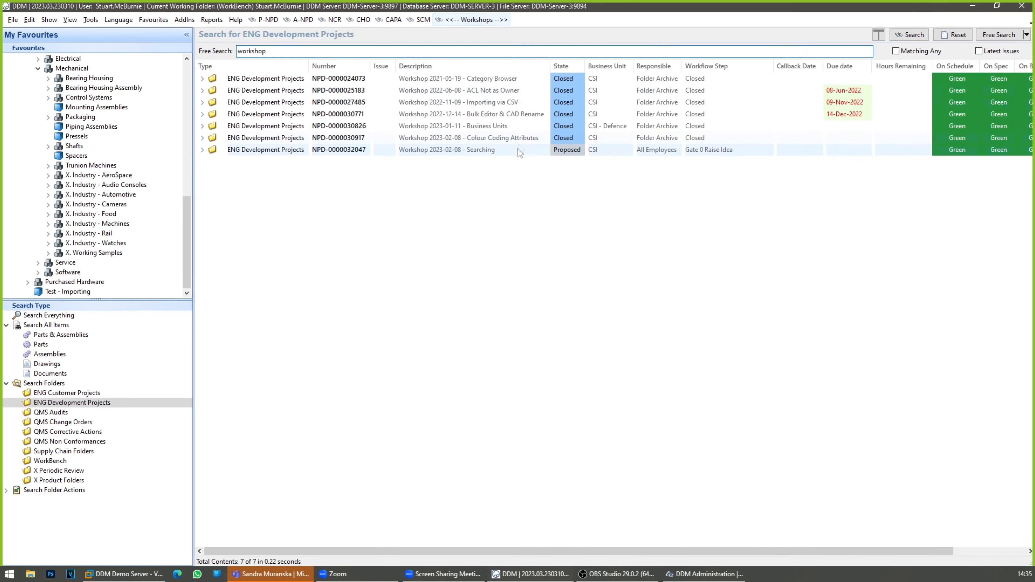
left_click(70, 20)
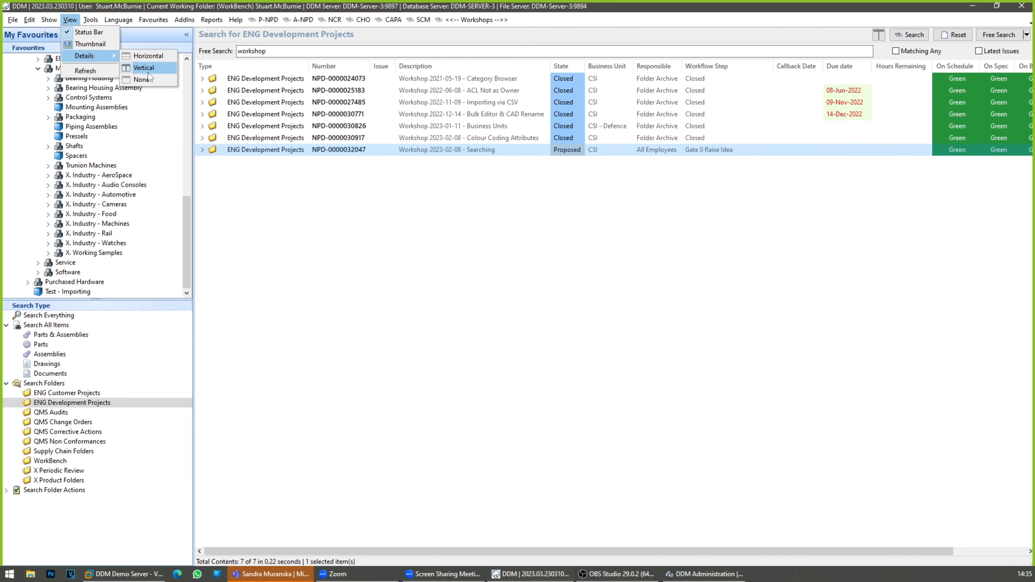
left_click(151, 66)
left_click_drag(476, 387, 473, 268)
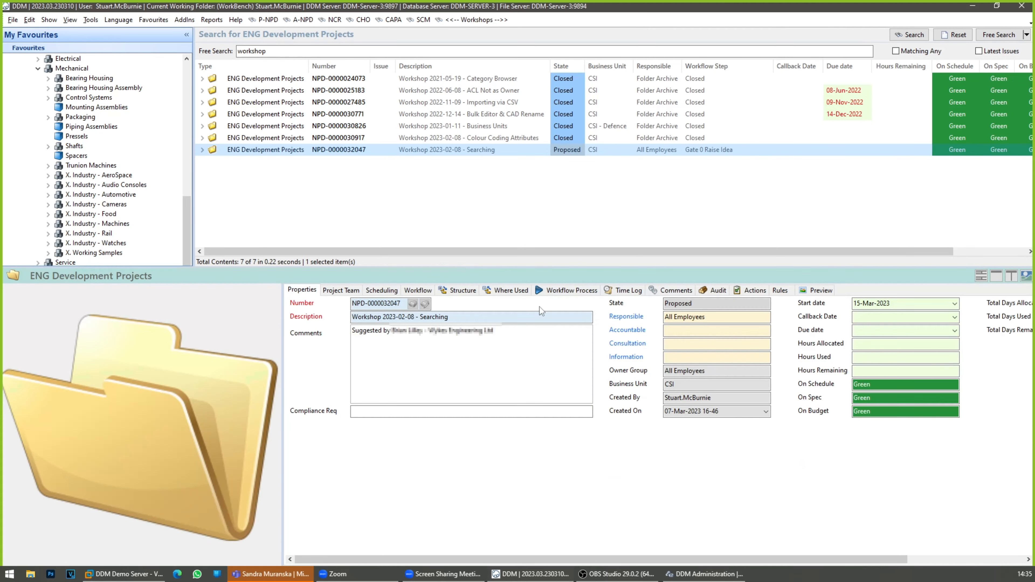
Step: Set the state of the Searching workshop's Advanced Category DF Search task to Completed
left_click(748, 291)
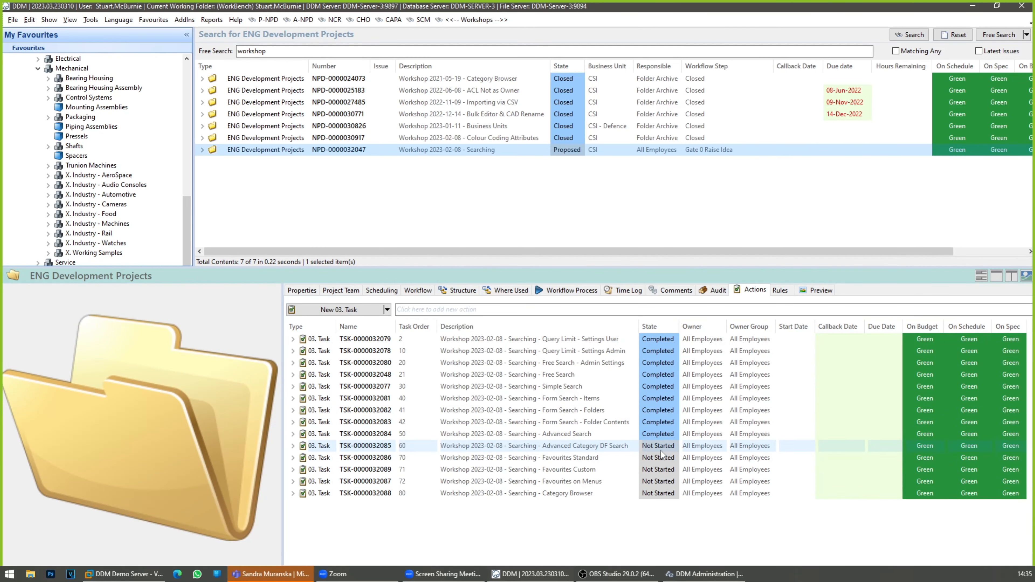
left_click(661, 449)
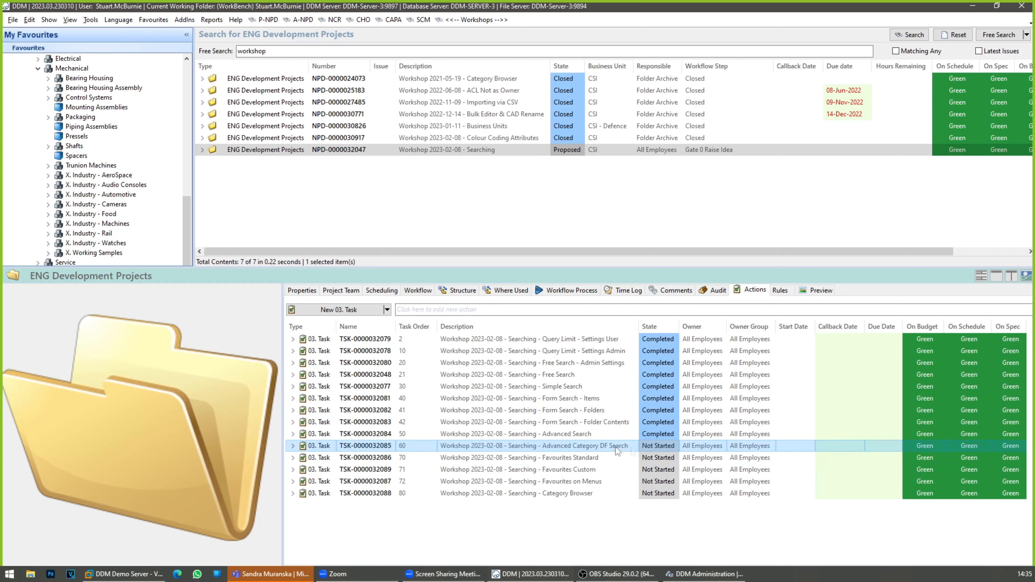
left_click(667, 450)
left_click(673, 447)
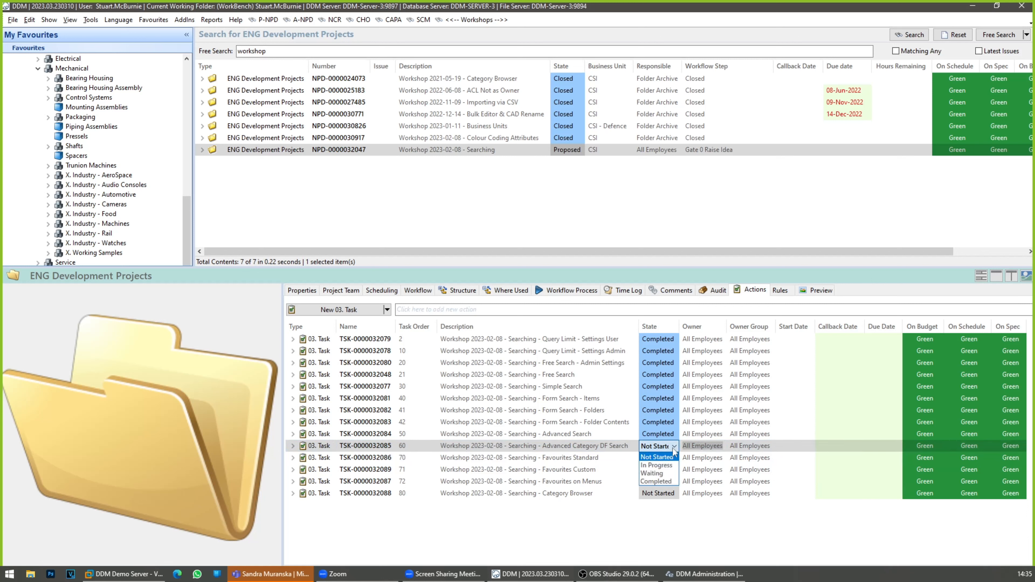
left_click(670, 483)
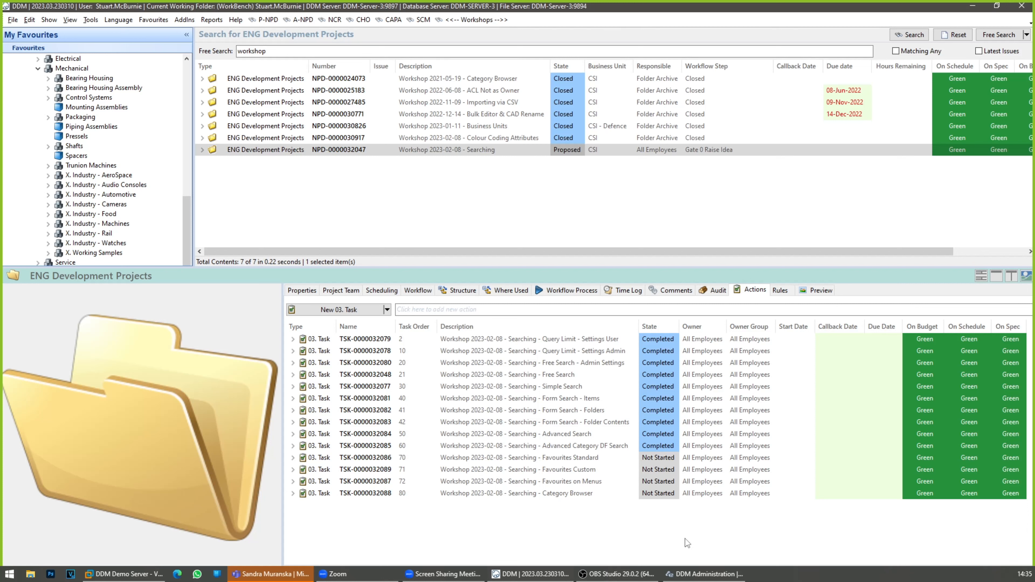
Step: Select the Favourites Standard task, shrink the details area, and collapse the Favourites and Category Browser branches
left_click(601, 458)
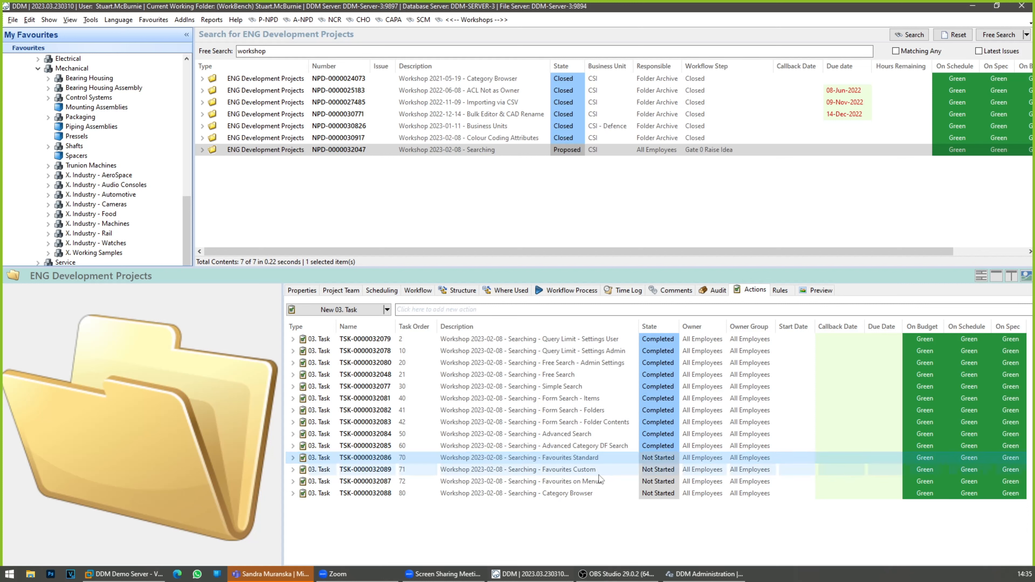
left_click_drag(190, 268, 185, 431)
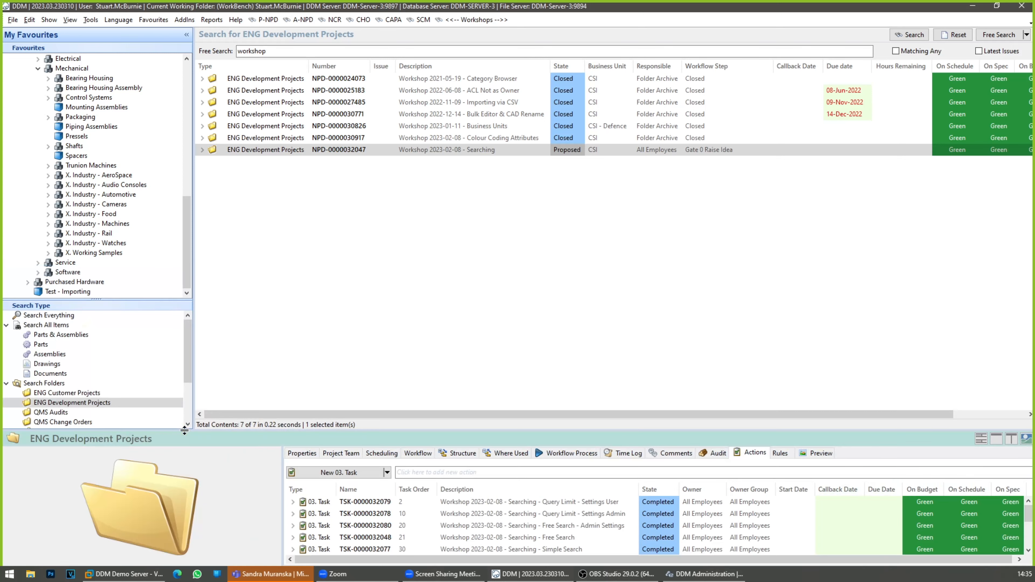
scroll(65, 200, "up", 6)
scroll(48, 153, "up", 5)
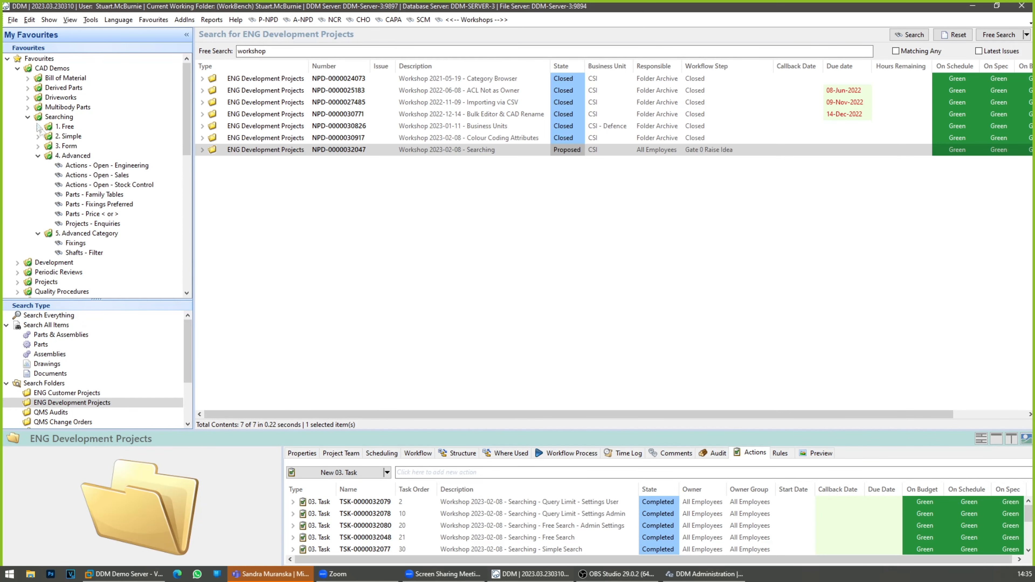
left_click(7, 59)
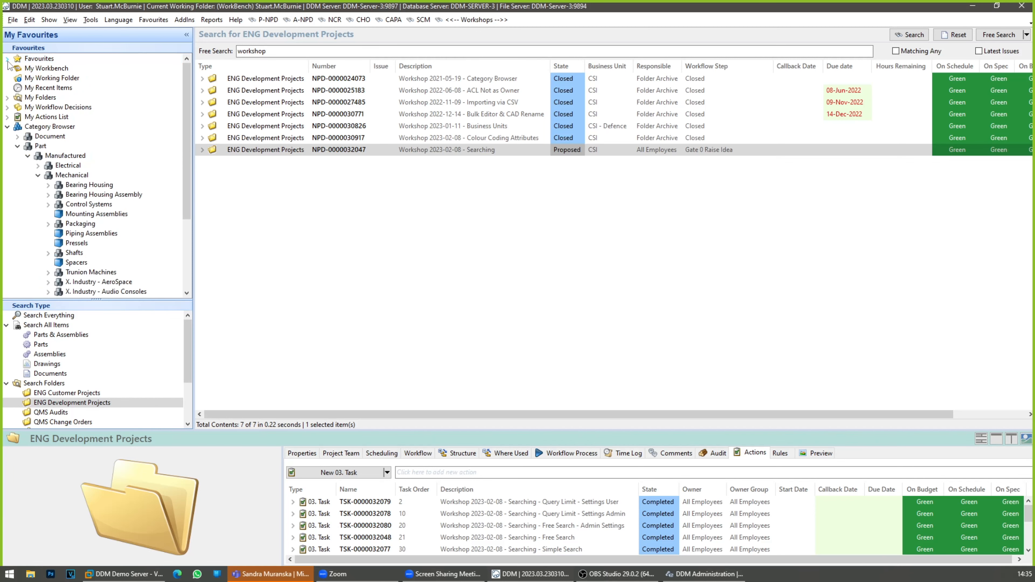
left_click(7, 126)
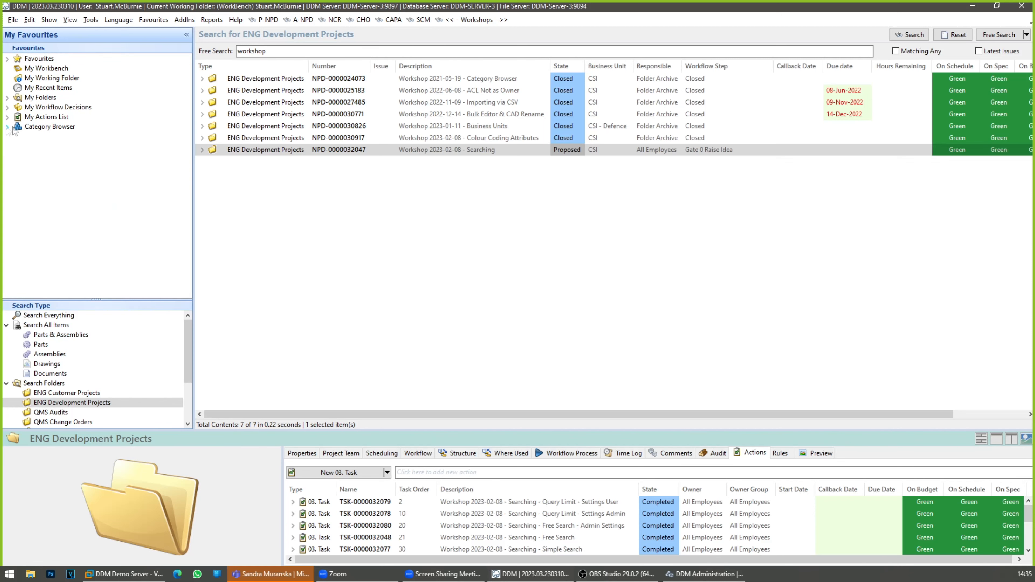
Step: View My Actions List, the folder favourites under My Folders, and the items in My Recent Items
left_click(37, 118)
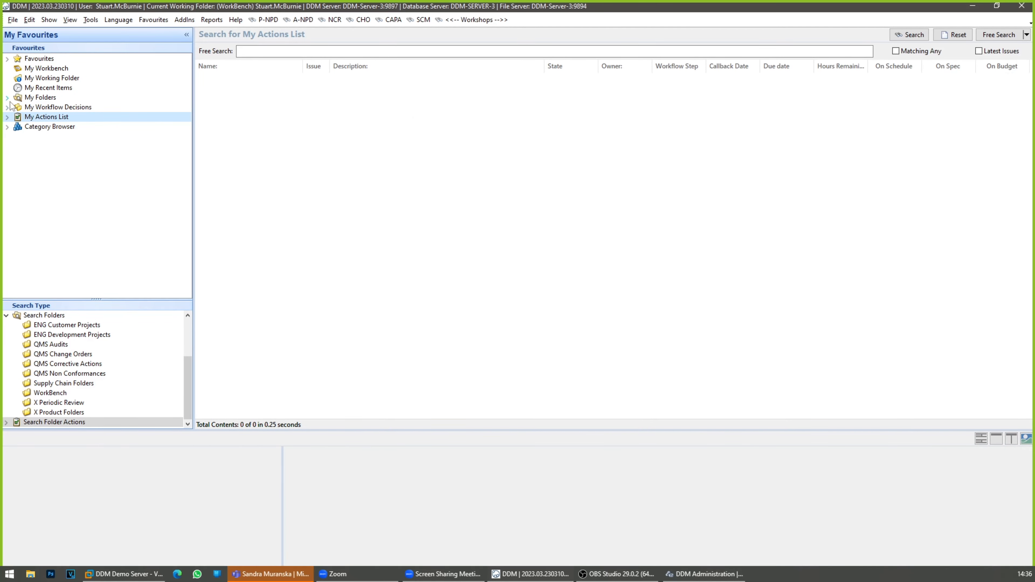
left_click(7, 98)
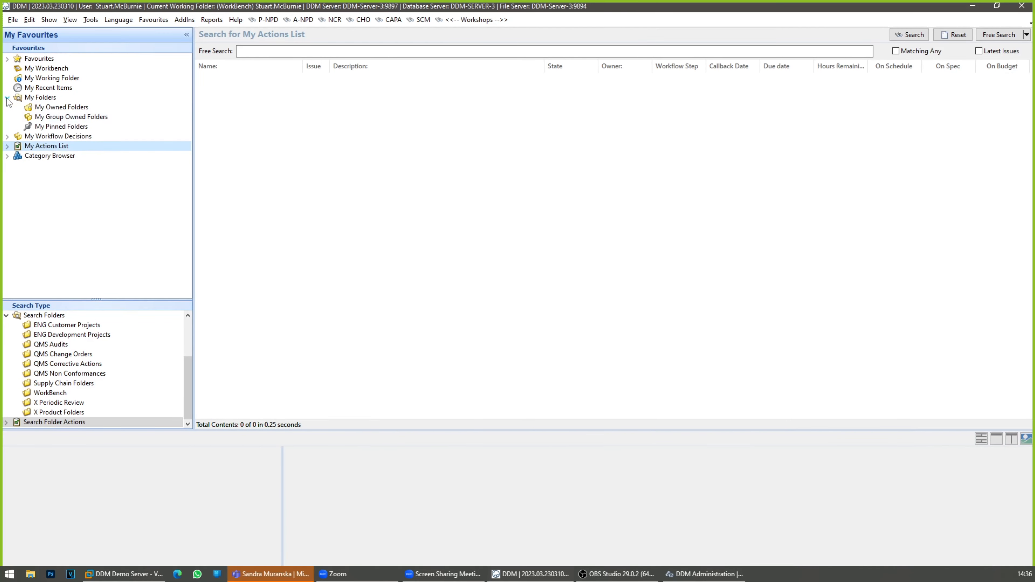
left_click(39, 87)
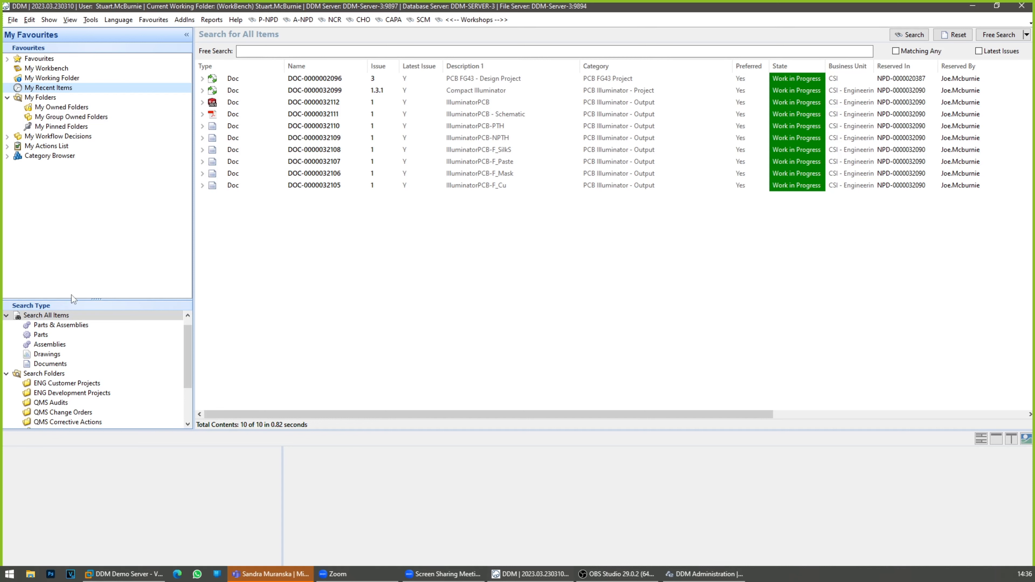
Step: Return to the Searching workshop project and set its Favourites Standard task to Completed, selecting the Favourites Custom task
left_click(477, 21)
left_click(497, 150)
scroll(652, 522, "down", 5)
left_click(669, 515)
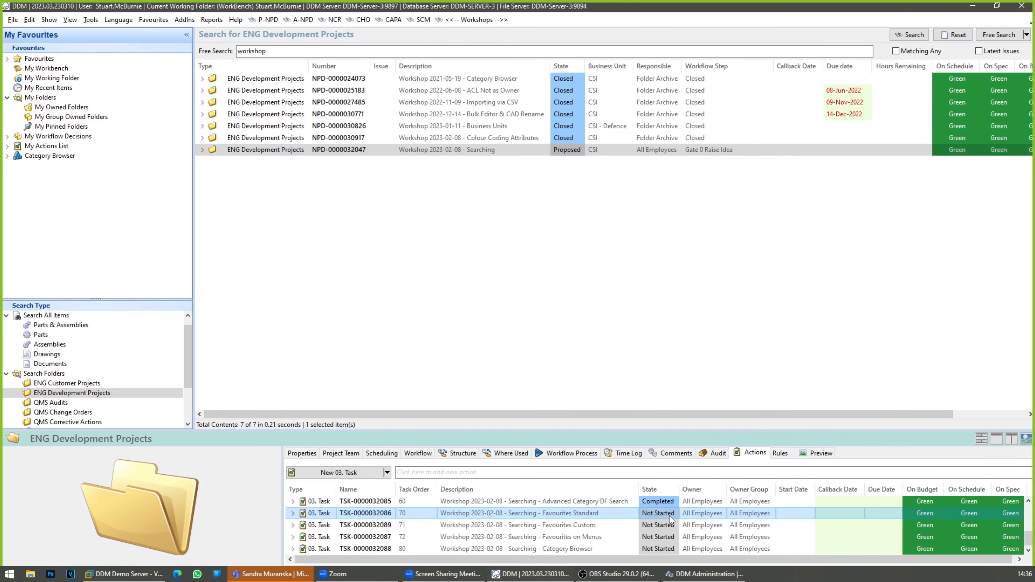
left_click(675, 516)
left_click(675, 516)
left_click(660, 549)
left_click(624, 526)
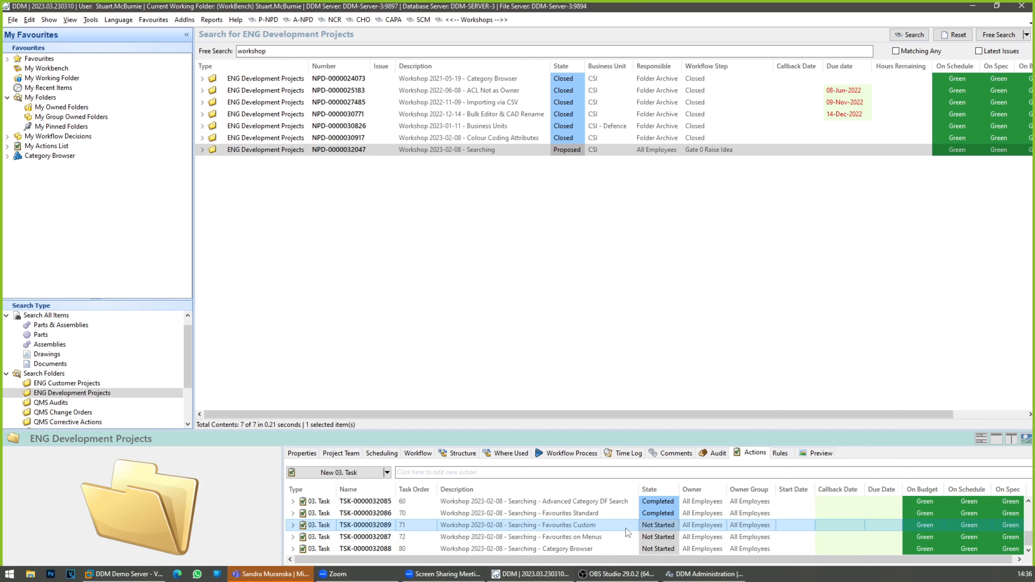
Step: Expand the custom Favourites and run the saved advanced search for open Engineering actions
left_click(269, 152)
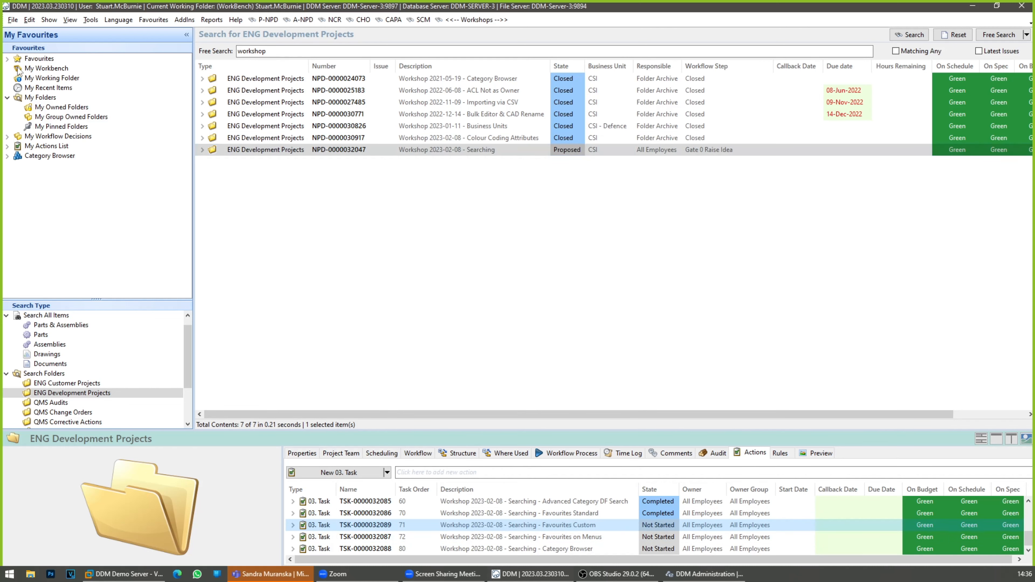
left_click(6, 59)
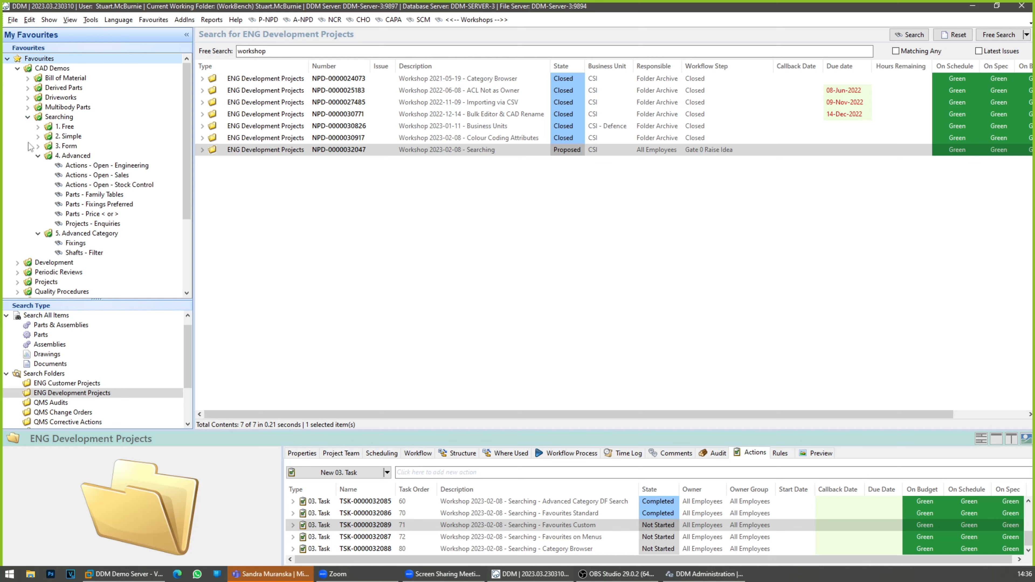
left_click(37, 157)
left_click(37, 156)
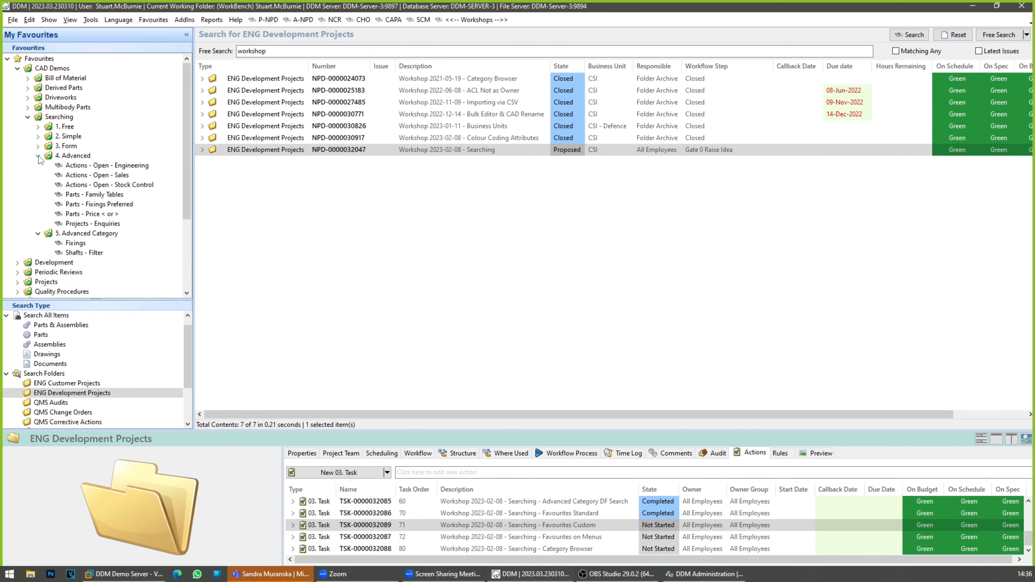
left_click(109, 166)
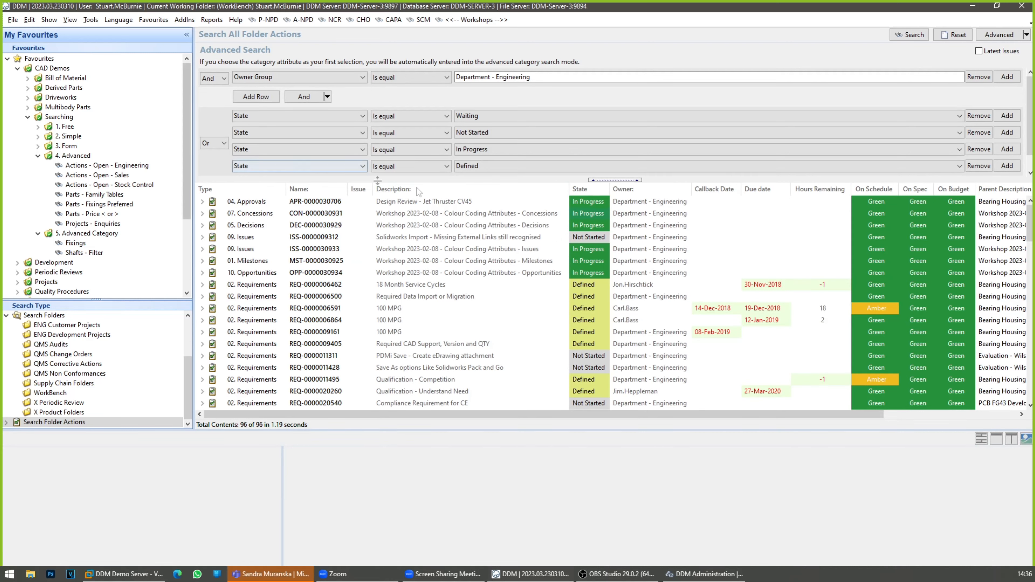
Step: Enlarge the search criteria area to show all State rows and look through the Engineering action results
left_click_drag(442, 179, 462, 211)
scroll(476, 314, "down", 8)
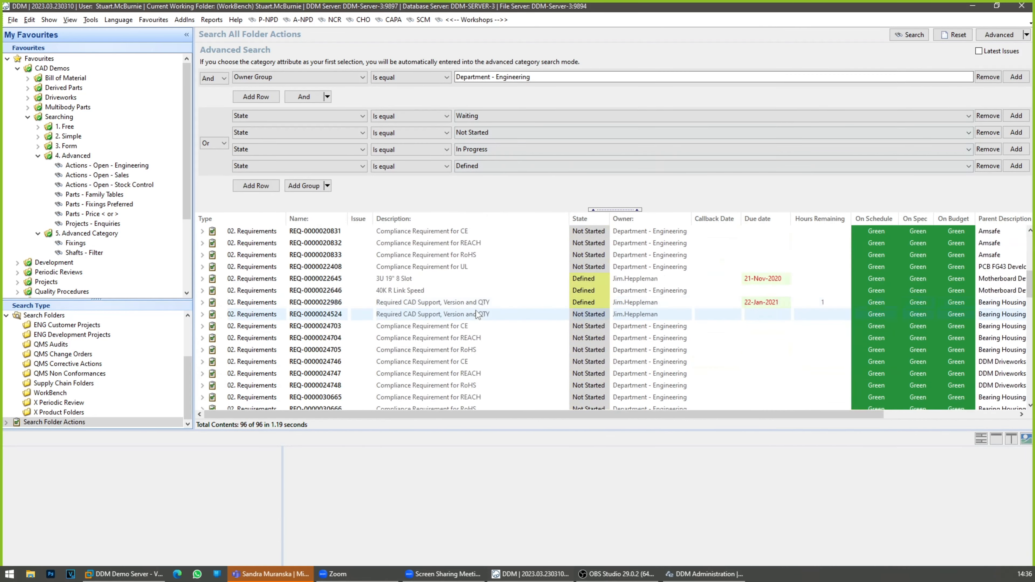
scroll(476, 313, "up", 5)
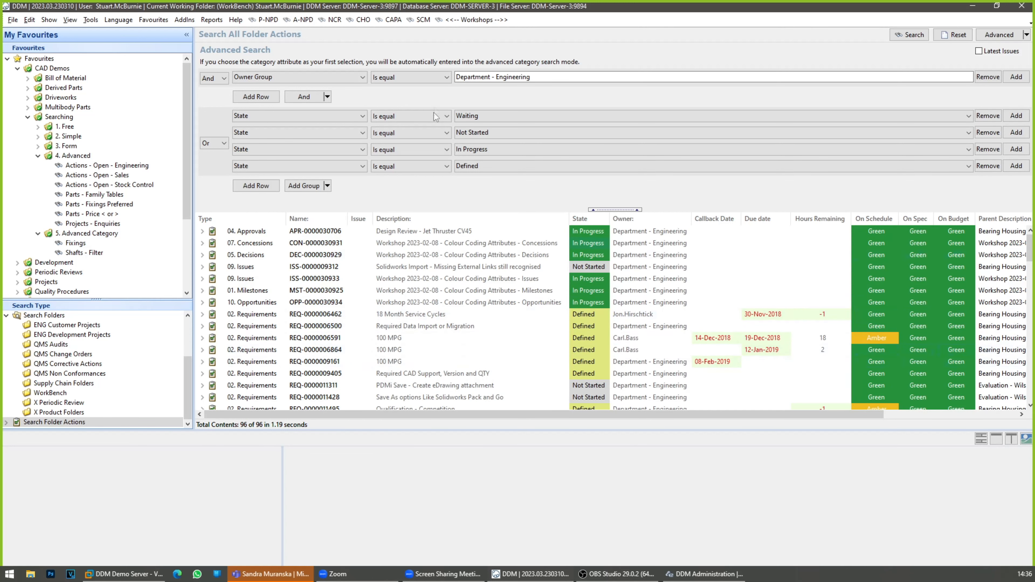
Step: Open the dialog for adding the current search as a favourite, browse its destination folders, and close it without adding
left_click(163, 21)
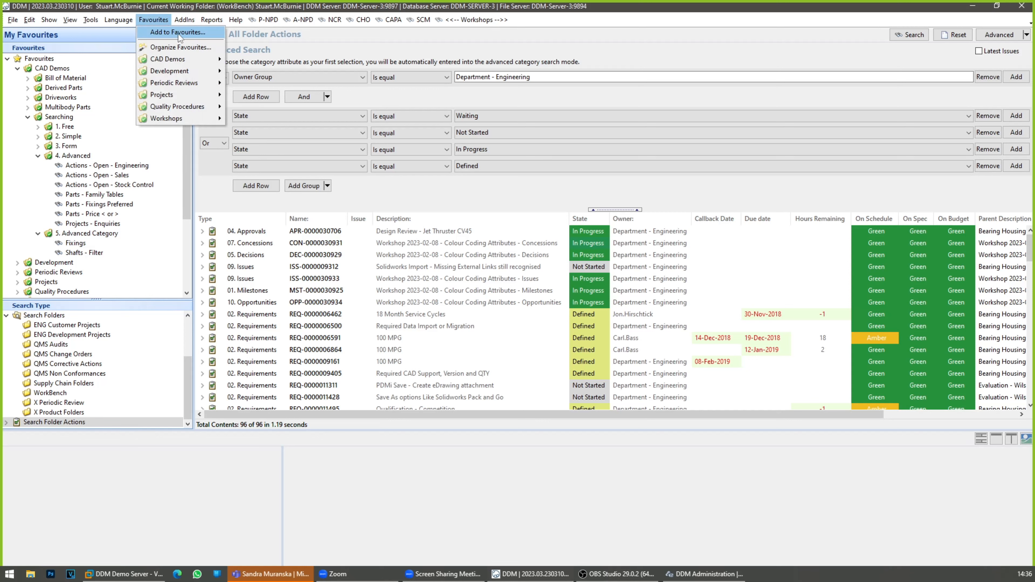
left_click(179, 33)
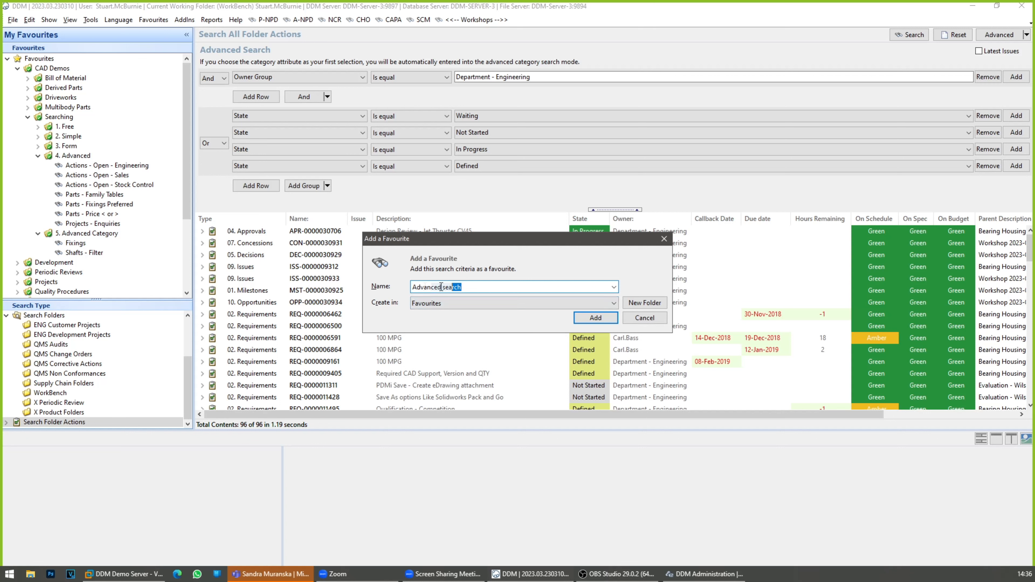
left_click(511, 302)
scroll(494, 326, "down", 1)
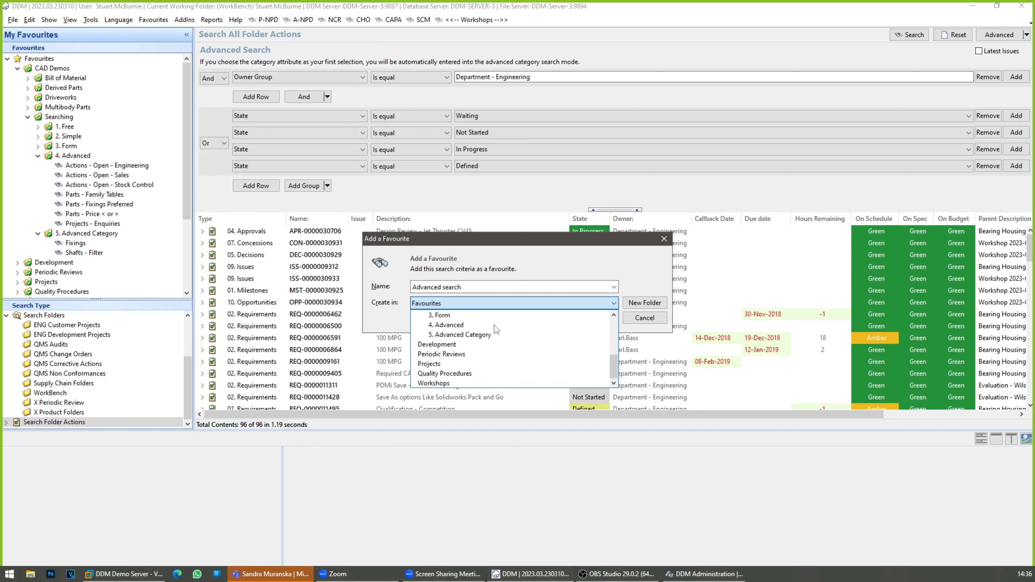
scroll(506, 351, "down", 2)
scroll(505, 357, "up", 3)
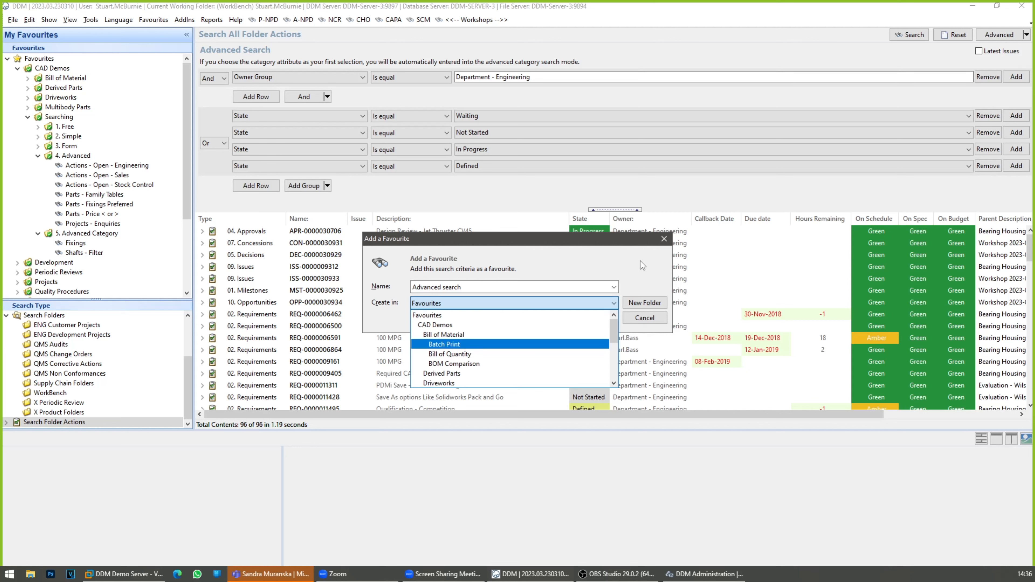
left_click(642, 270)
left_click(647, 320)
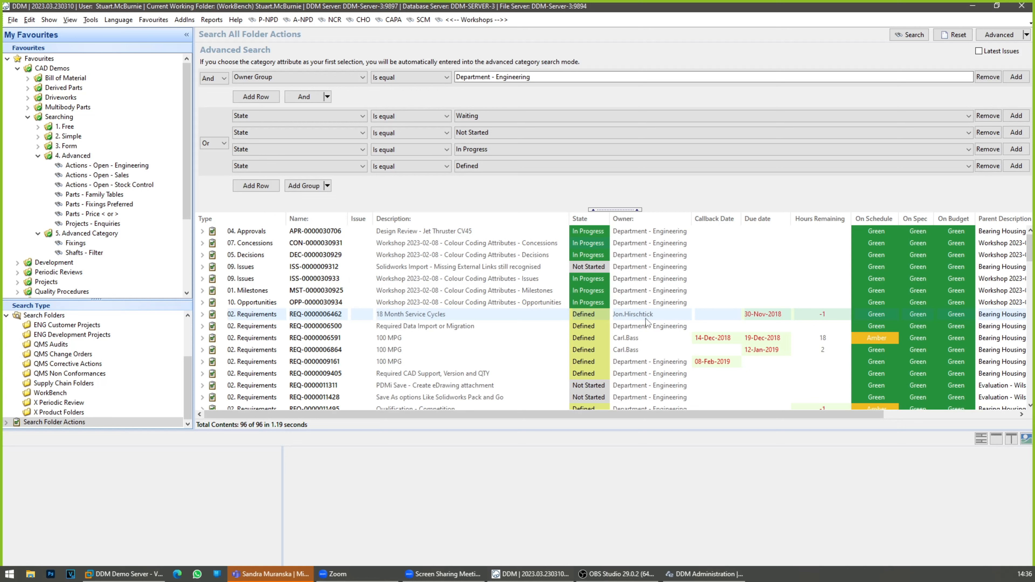
Step: Open Organize Favourites, reposition its window, and enlarge it over the search results
left_click(153, 20)
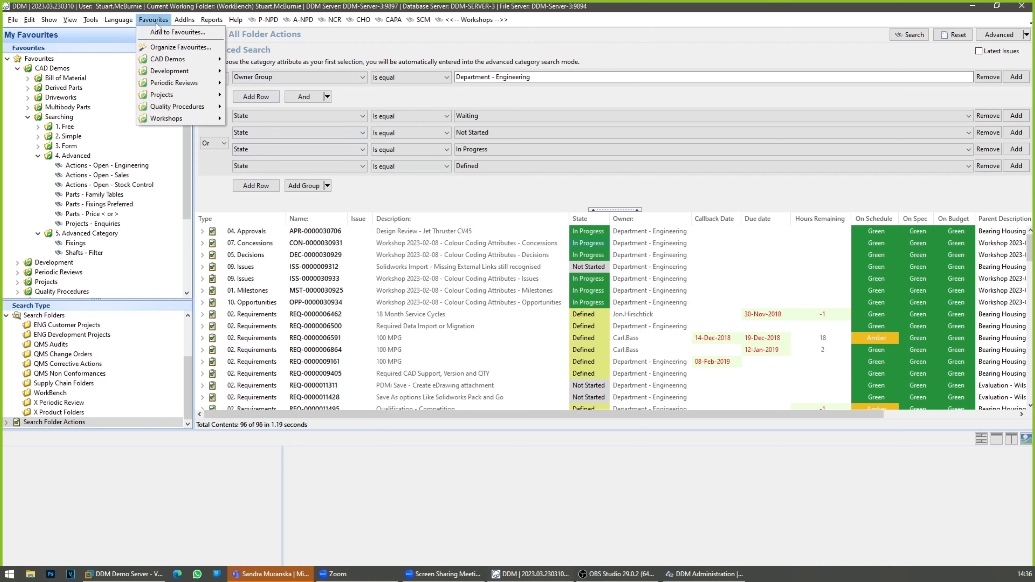
left_click(169, 48)
left_click_drag(475, 147, 246, 40)
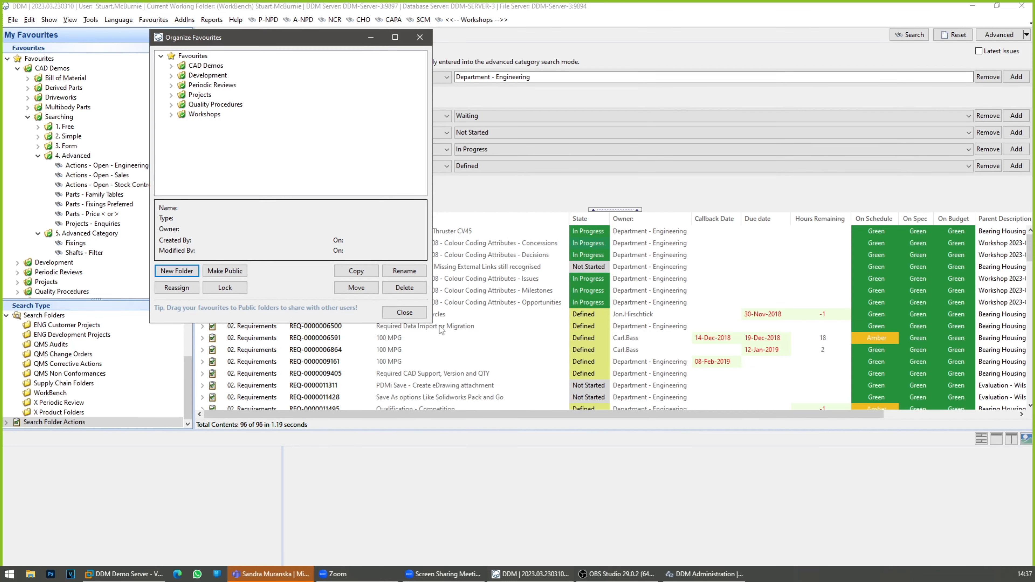
left_click_drag(433, 322, 937, 553)
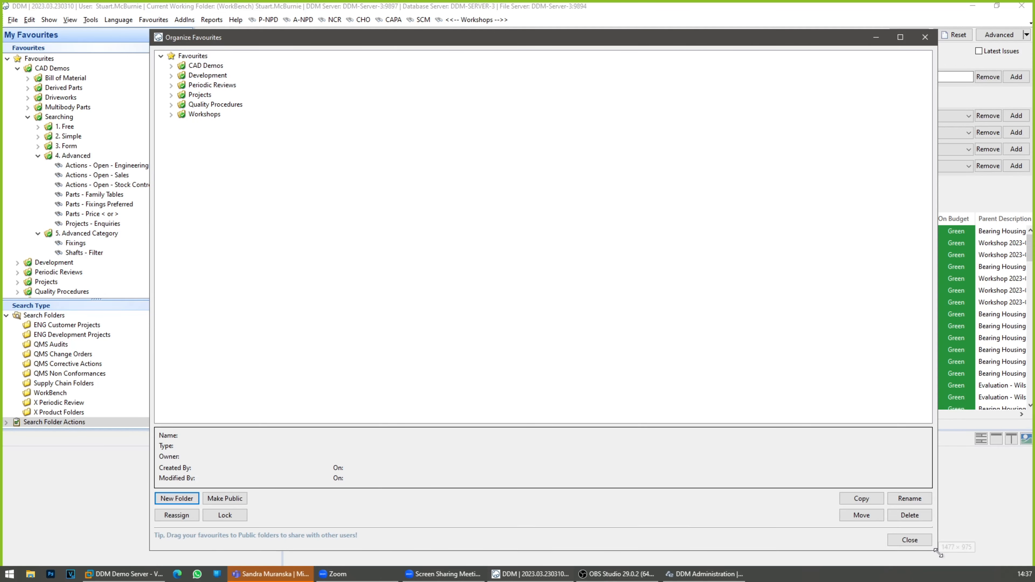
Step: Expand CAD Demos and its Searching folder, and view the saved searches inside Quality Procedures
left_click(171, 66)
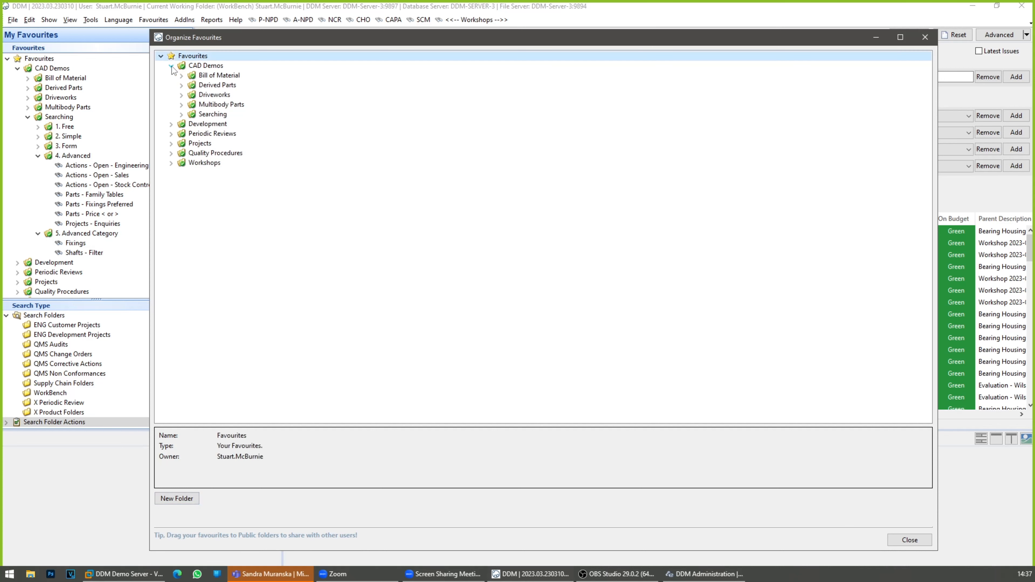
left_click(181, 114)
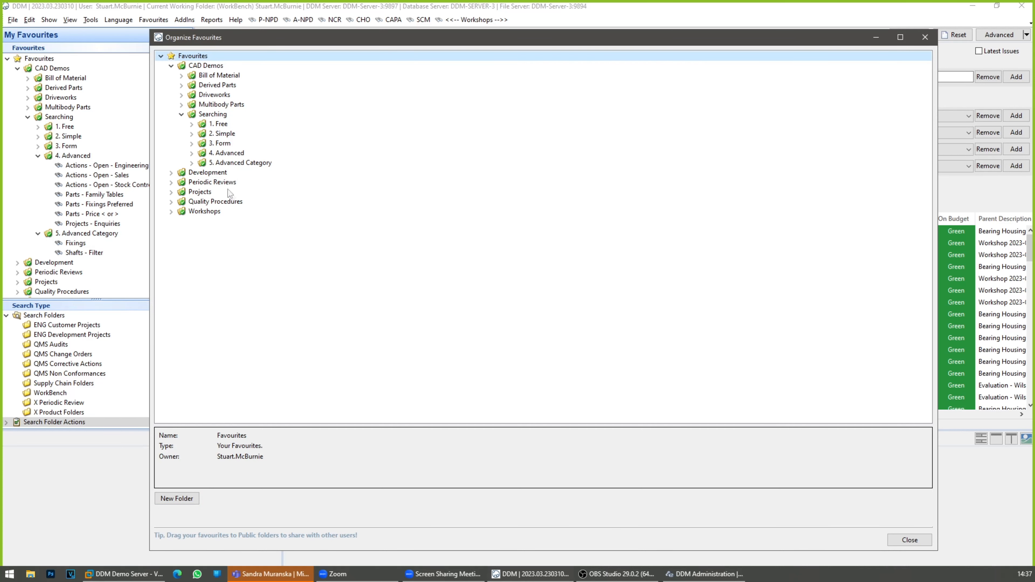
left_click(171, 202)
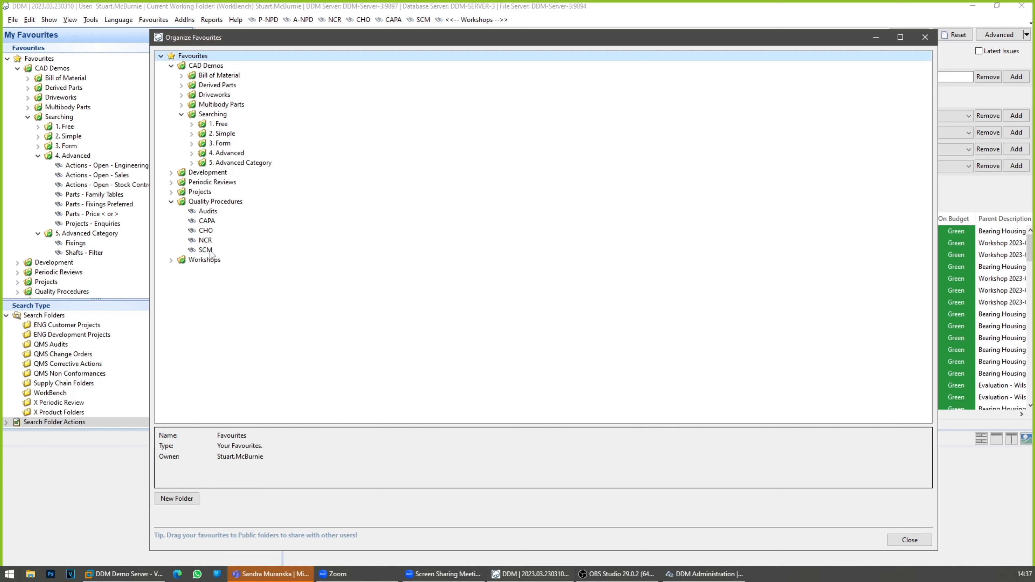
left_click(170, 204)
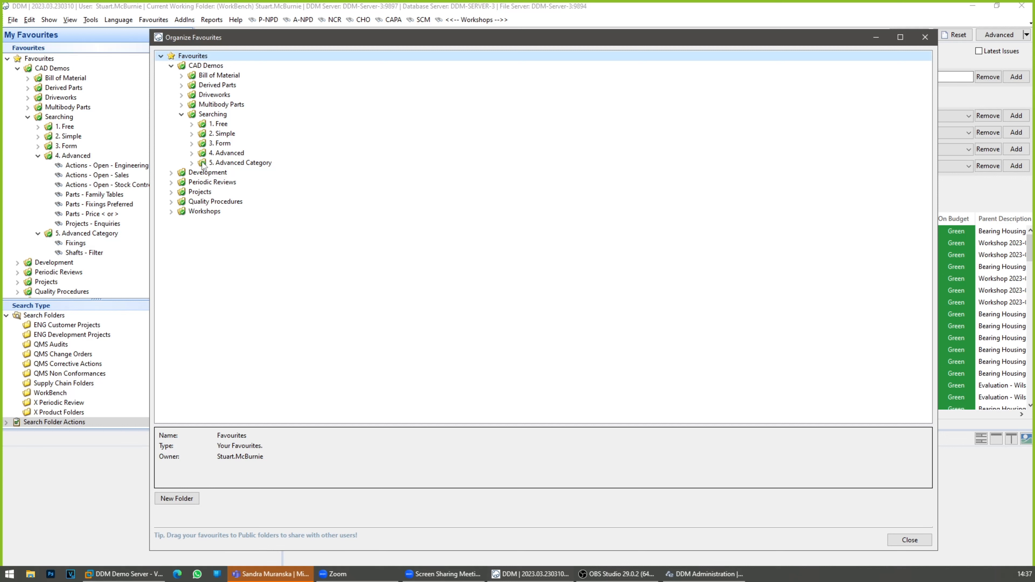
Step: Expand all five Searching subfolders and view the details of the Shatfts - Released EN8 search and the 1. Free folder
left_click(192, 124)
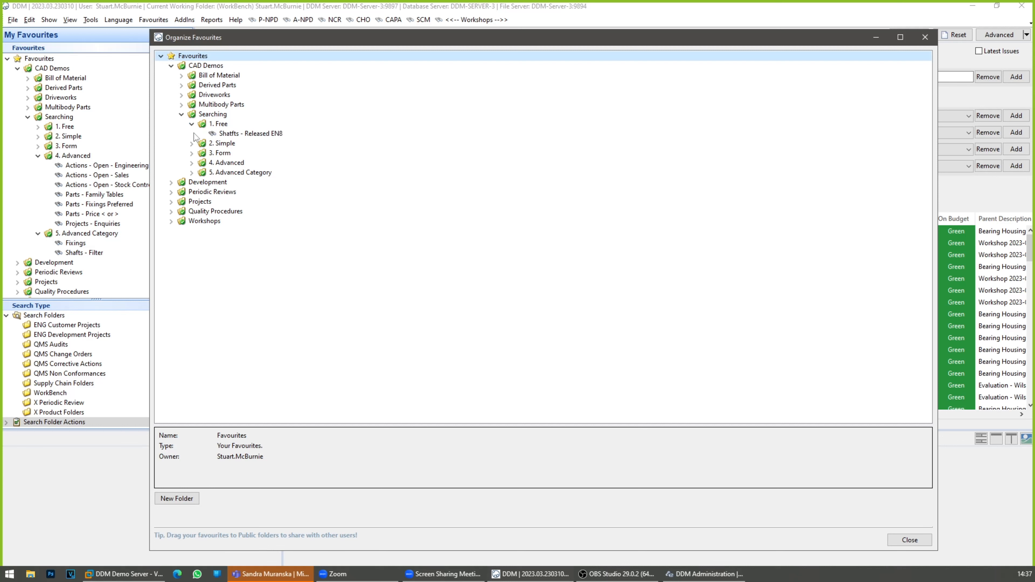
left_click(192, 143)
left_click(192, 172)
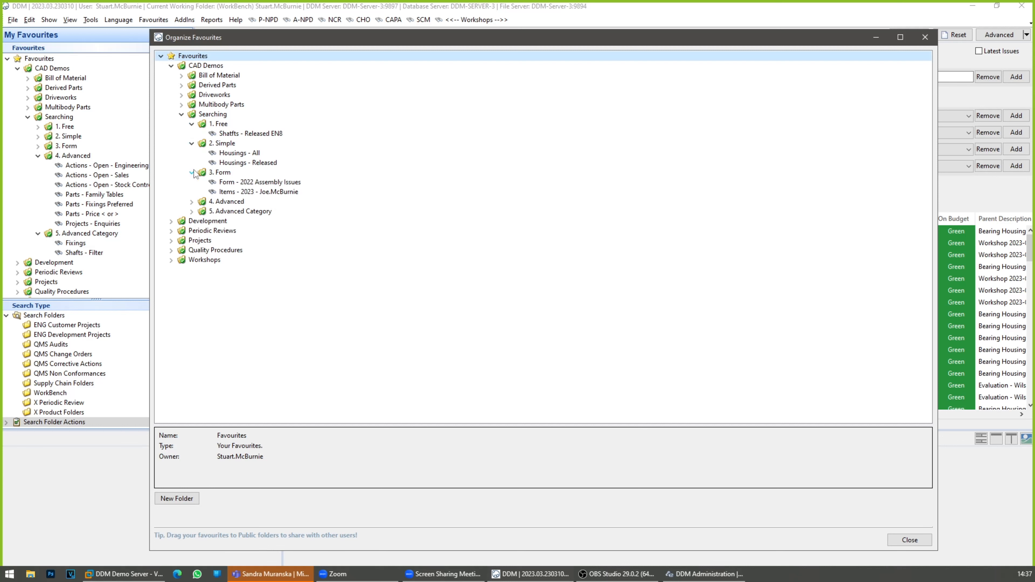
left_click(192, 201)
left_click(192, 280)
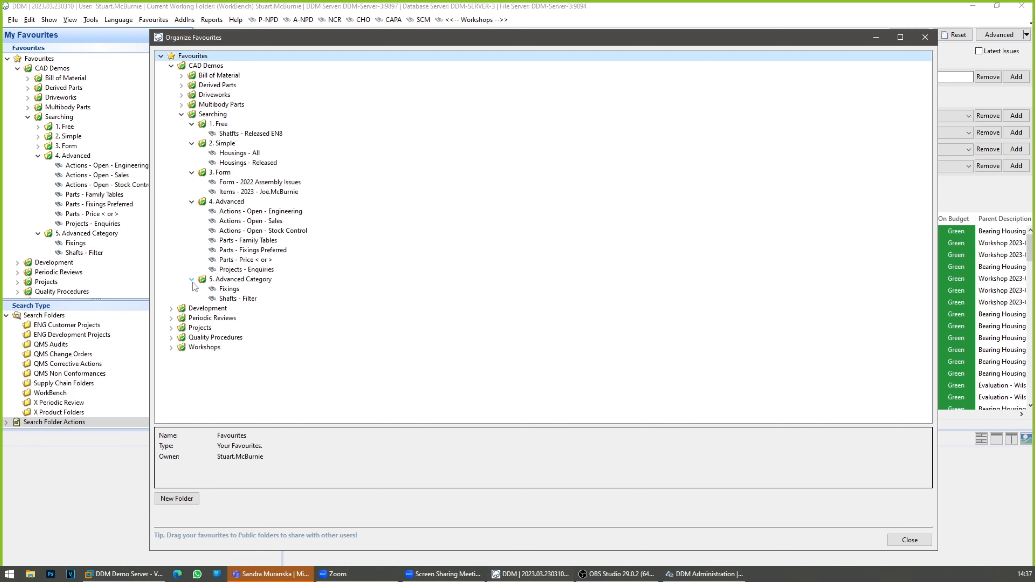
left_click(241, 133)
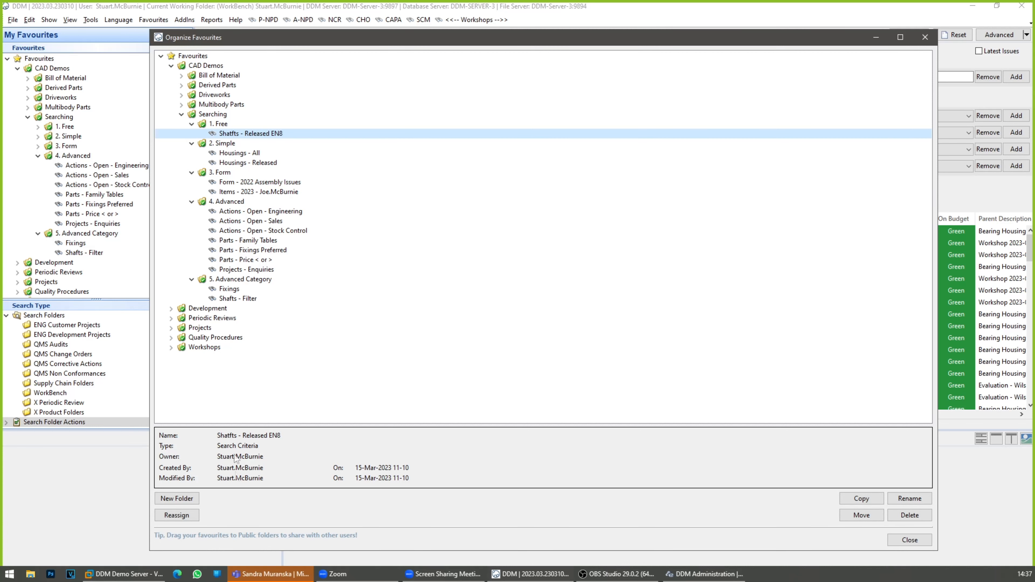
left_click(222, 125)
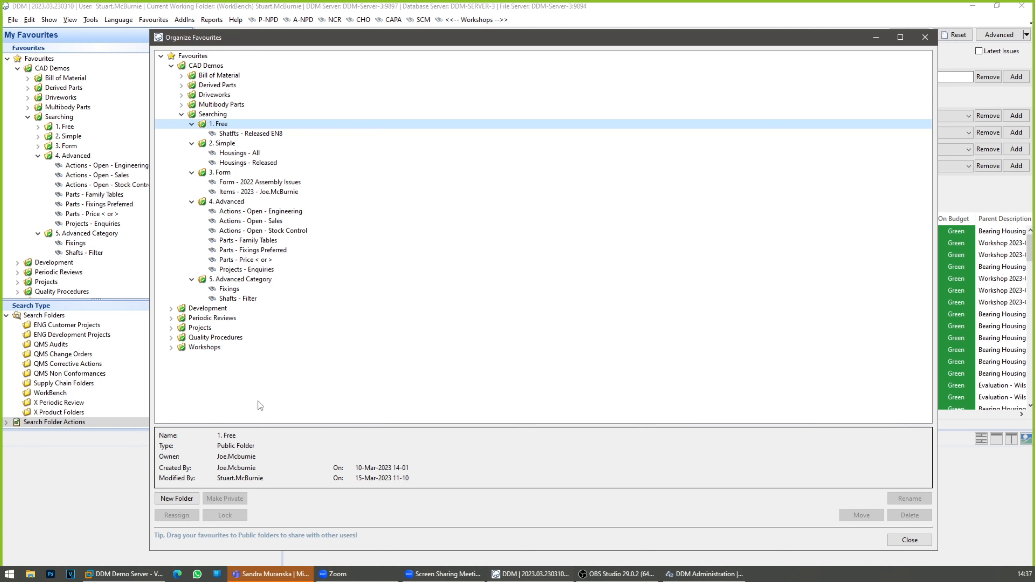
Step: Collapse Searching and create a subfolder with the default name in the public CAD Demos folder
left_click(183, 115)
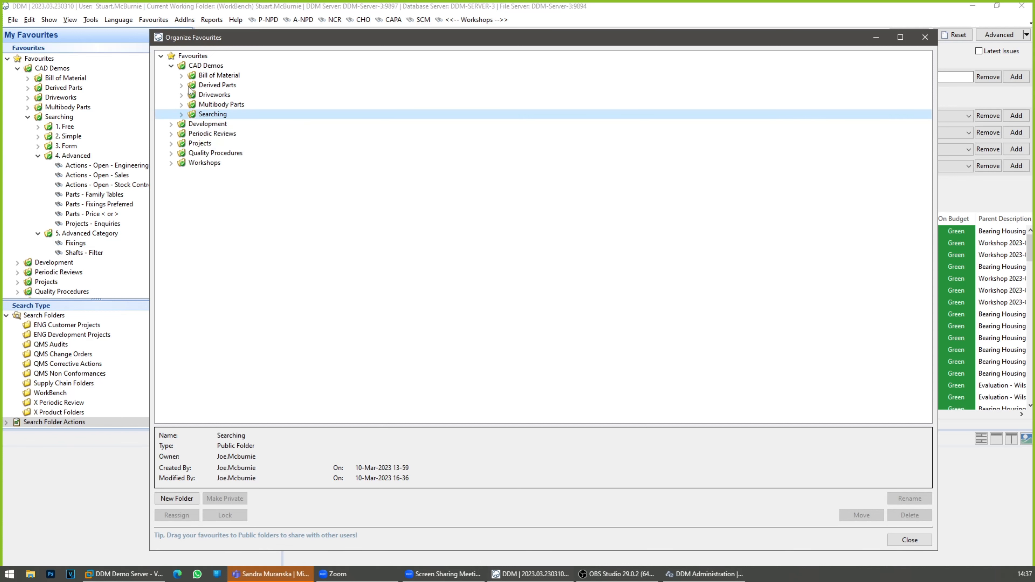
left_click(204, 67)
right_click(204, 69)
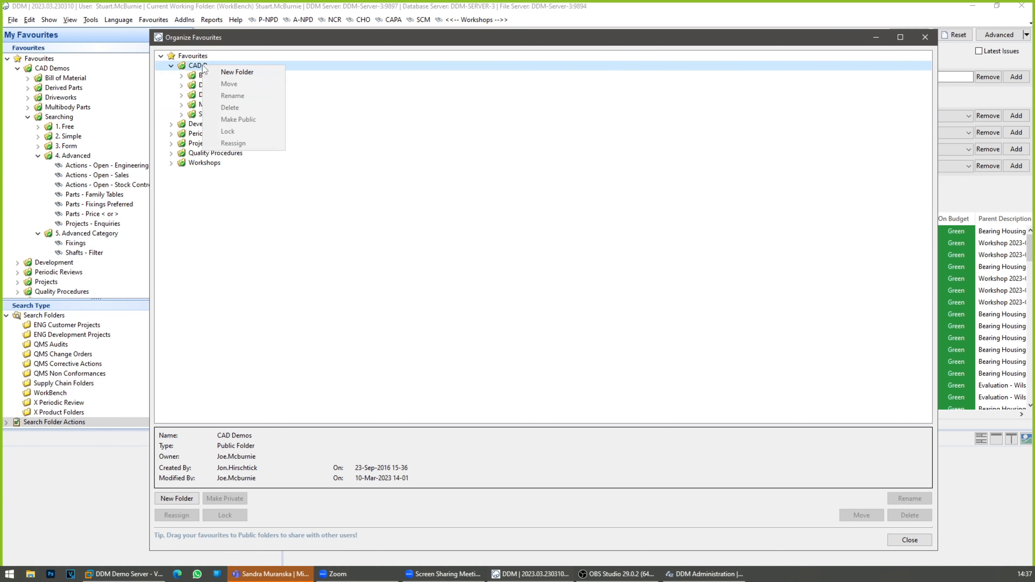
left_click(234, 72)
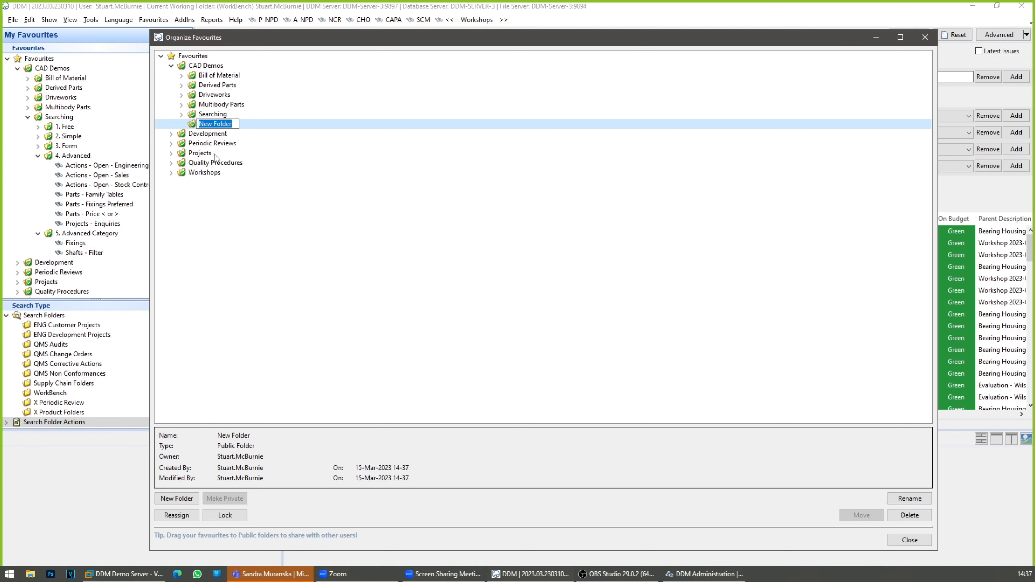
key("Return")
Step: Delete the newly created subfolder from CAD Demos
right_click(220, 124)
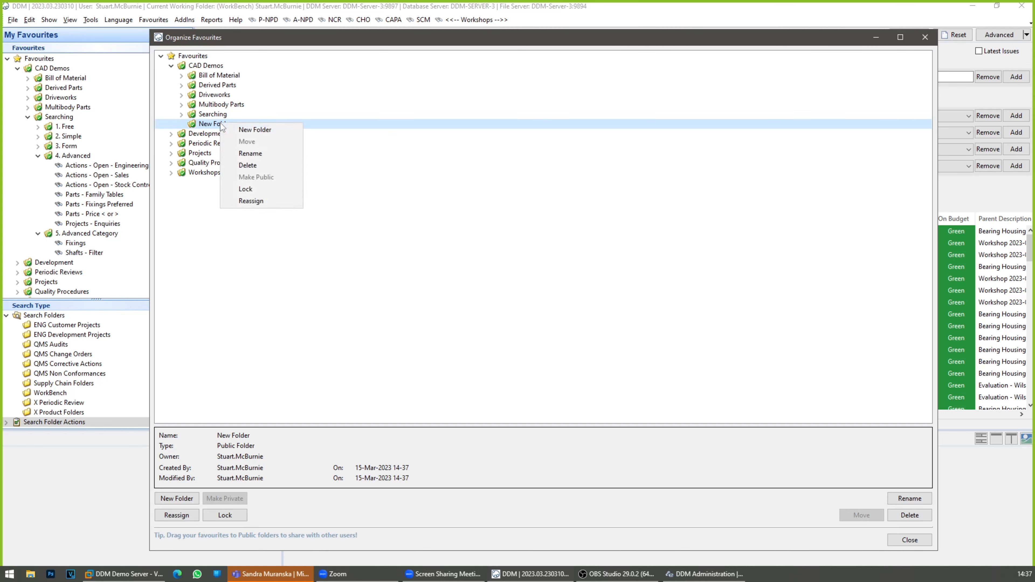
left_click(230, 164)
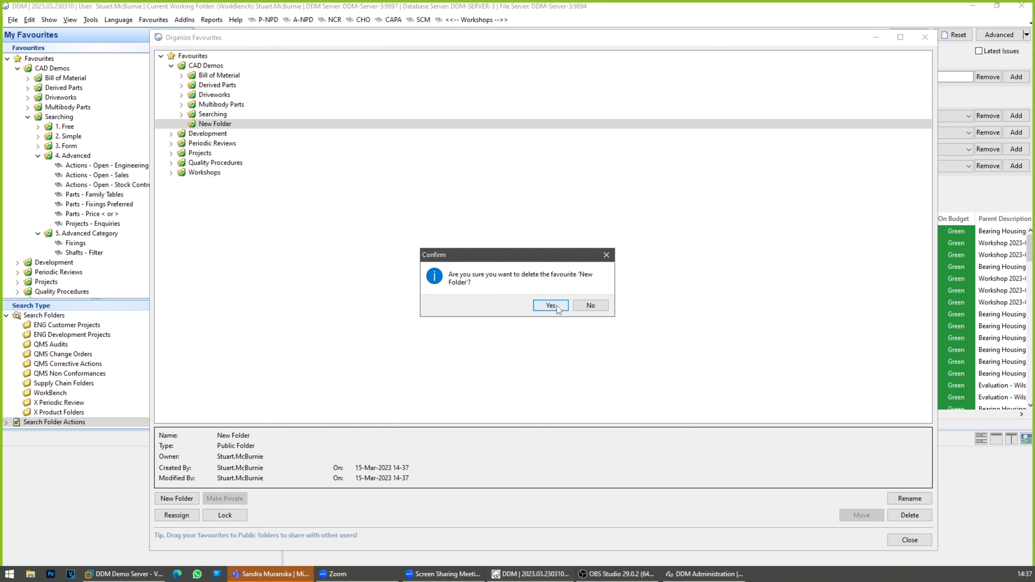
left_click(551, 307)
Step: Create a private folder named "My Saved Searches only" directly under Favourites
left_click(196, 57)
right_click(196, 59)
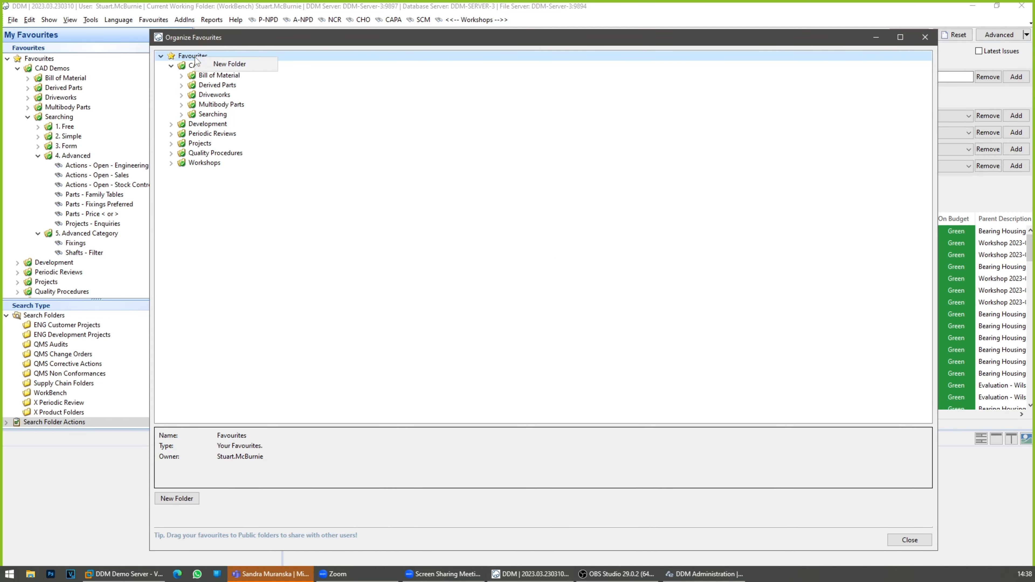
left_click(216, 65)
type("My Sav")
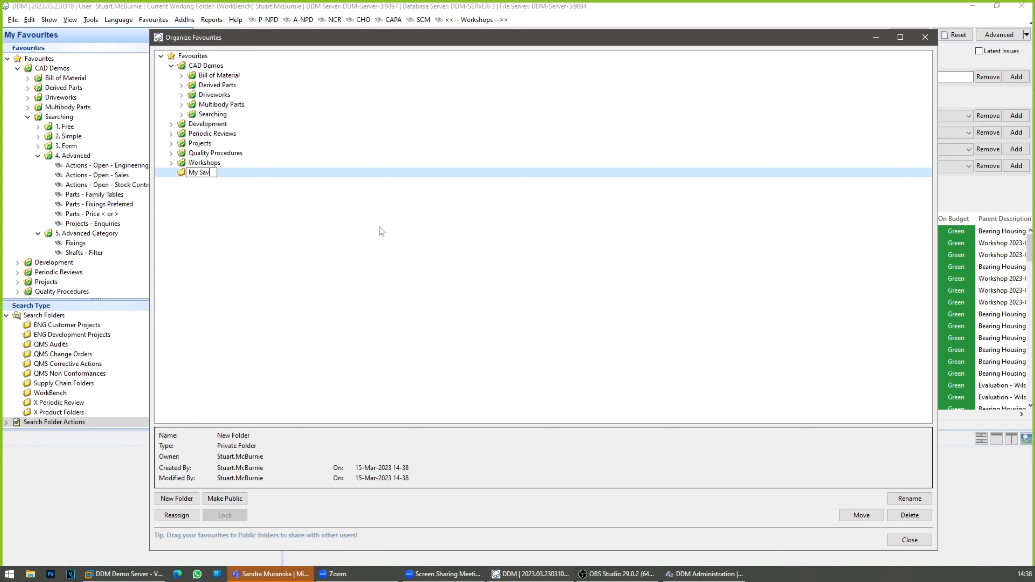
type("ed Searches only")
key("Return")
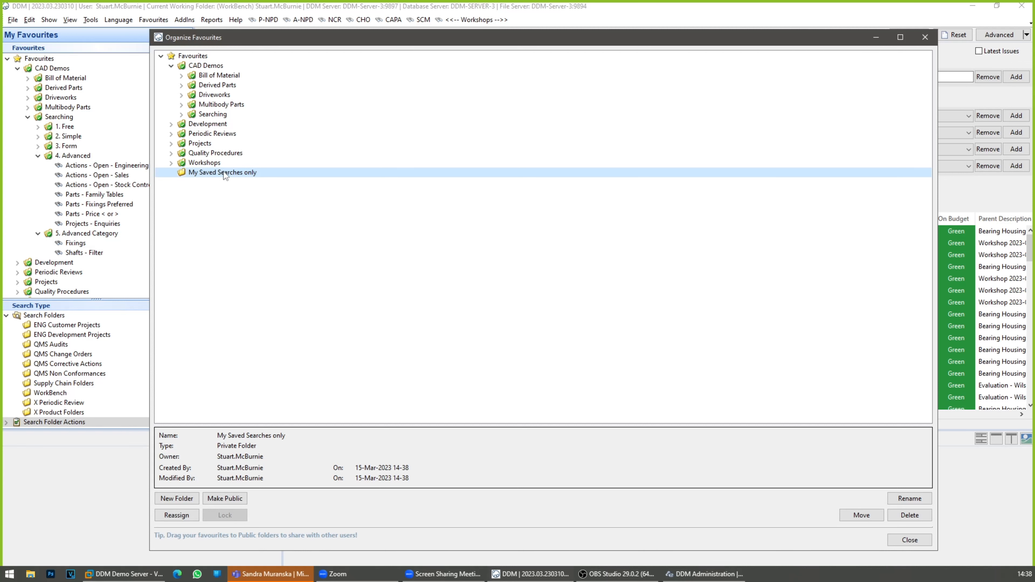
Step: Compare the details of the Workshops and My Saved Searches only folders, and view the saved searches inside Workshops
left_click(196, 164)
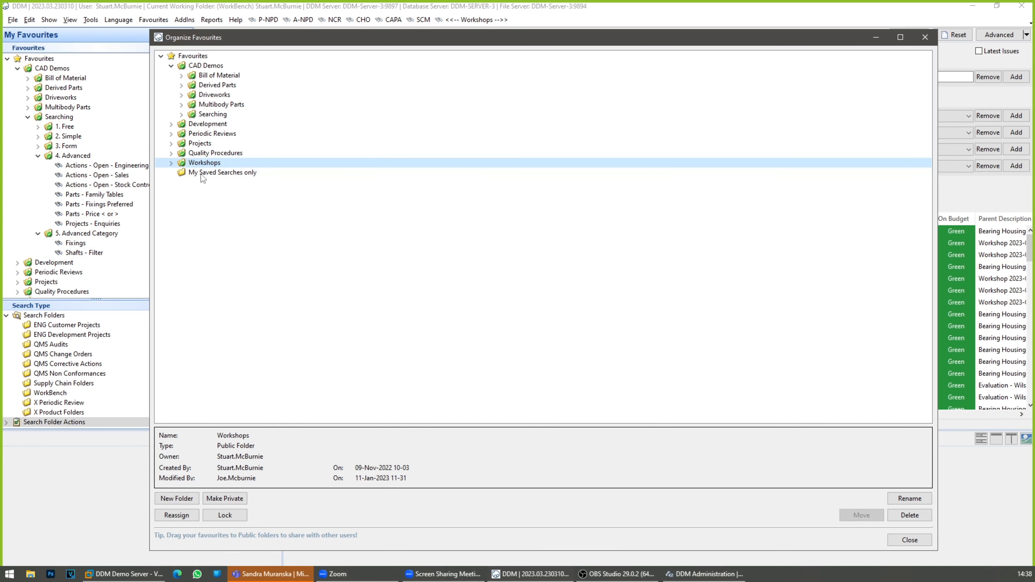
left_click(200, 175)
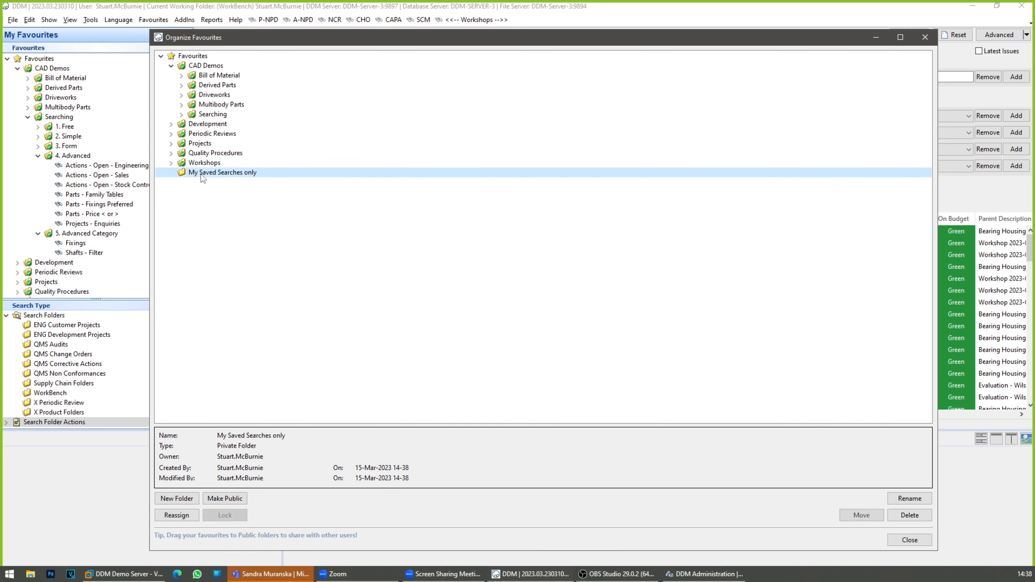
left_click(171, 164)
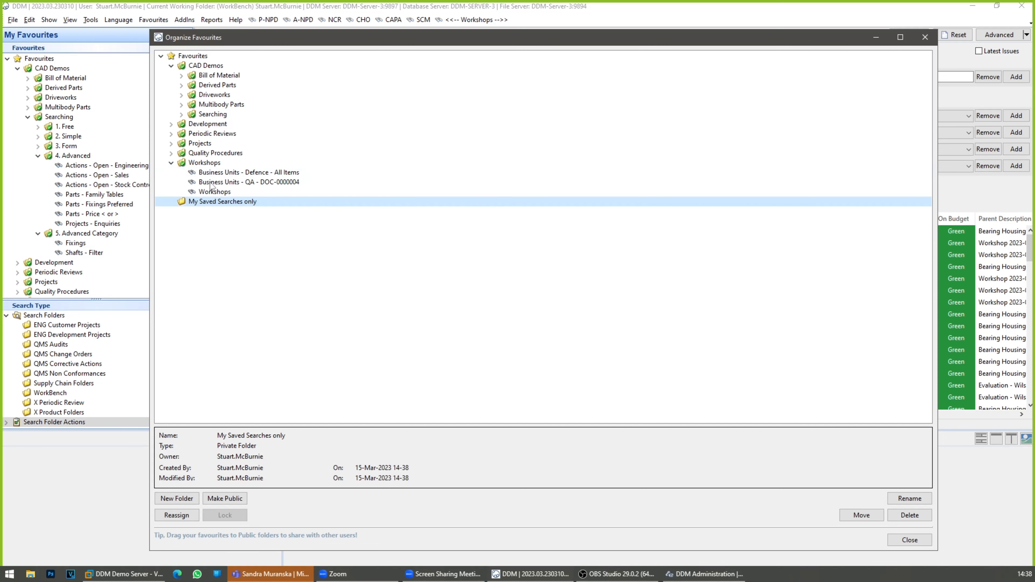
left_click(209, 163)
left_click(172, 163)
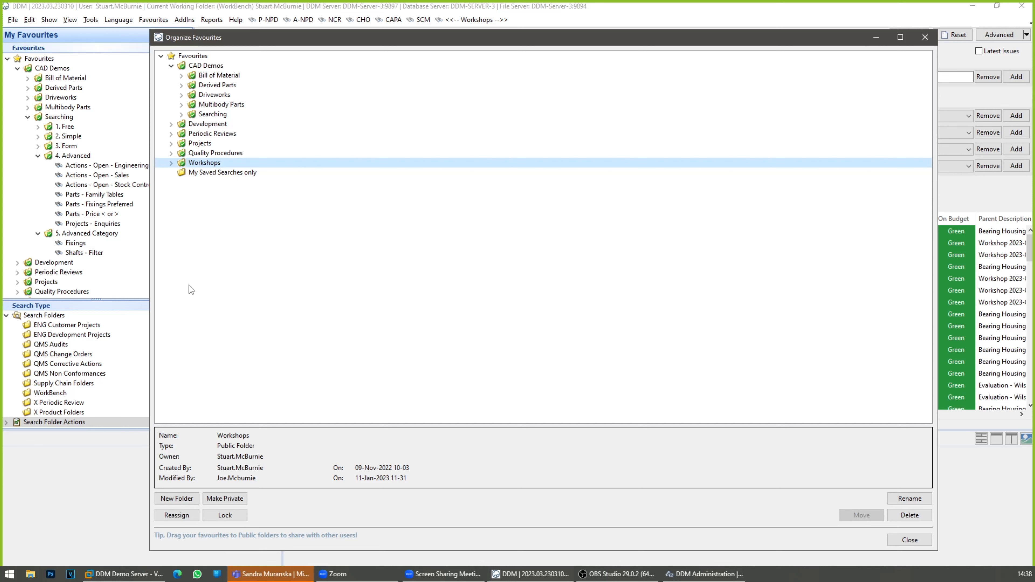
left_click(223, 174)
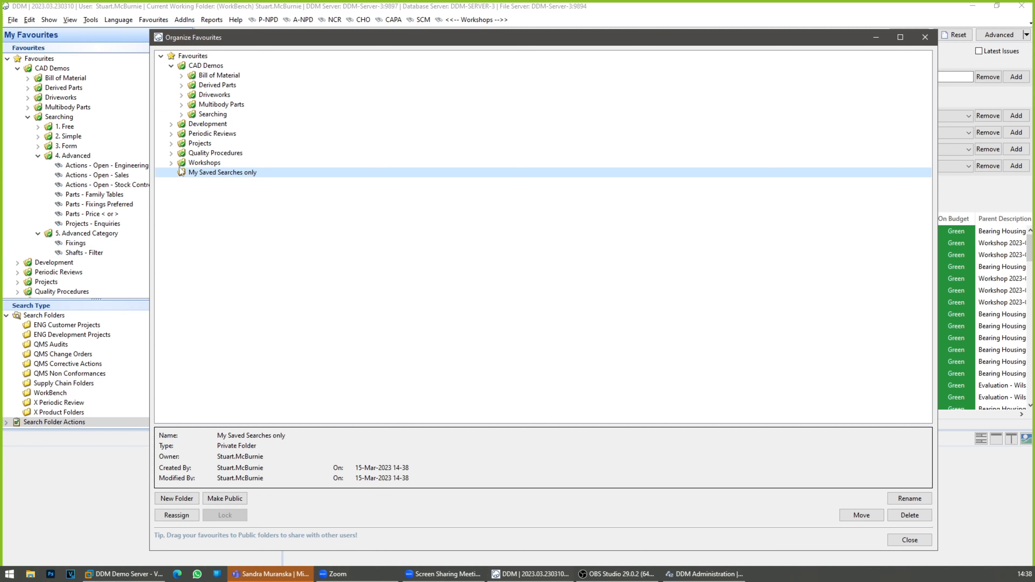
Step: Start reassigning the Workshops favourites folder to another owner, and cancel without assigning it
left_click(171, 162)
left_click(202, 163)
right_click(209, 163)
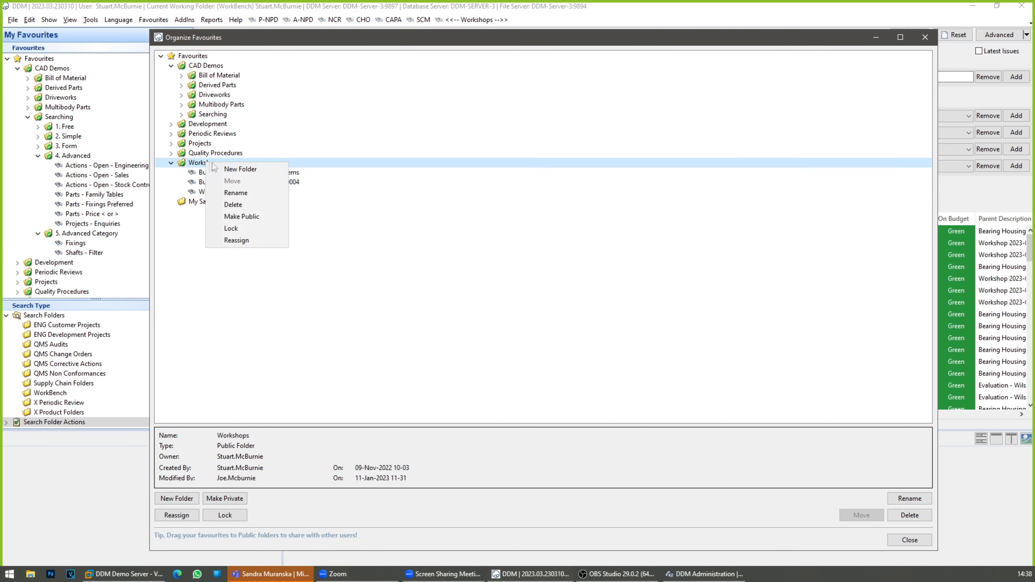
left_click(244, 241)
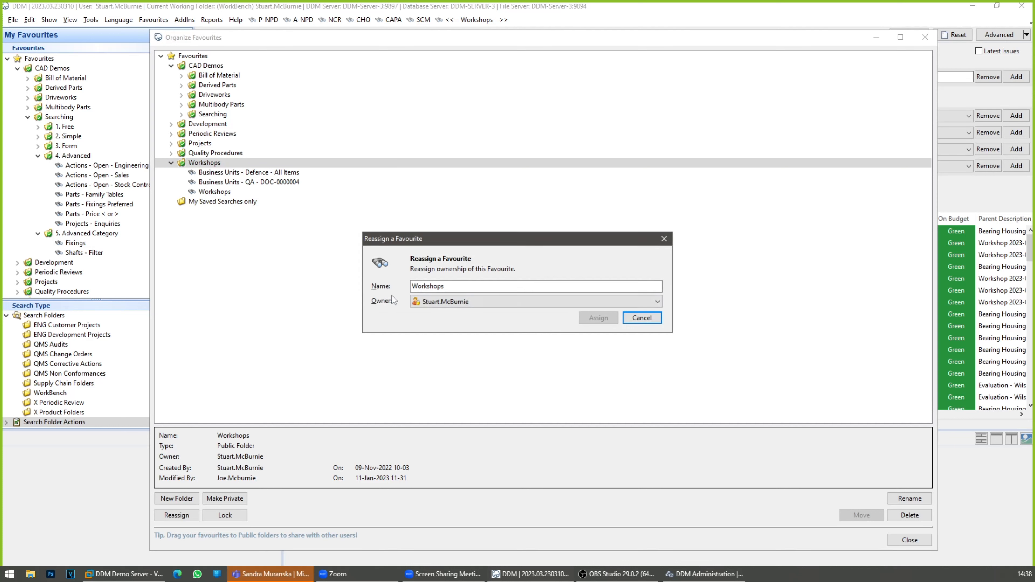
left_click(446, 301)
scroll(445, 344, "up", 5)
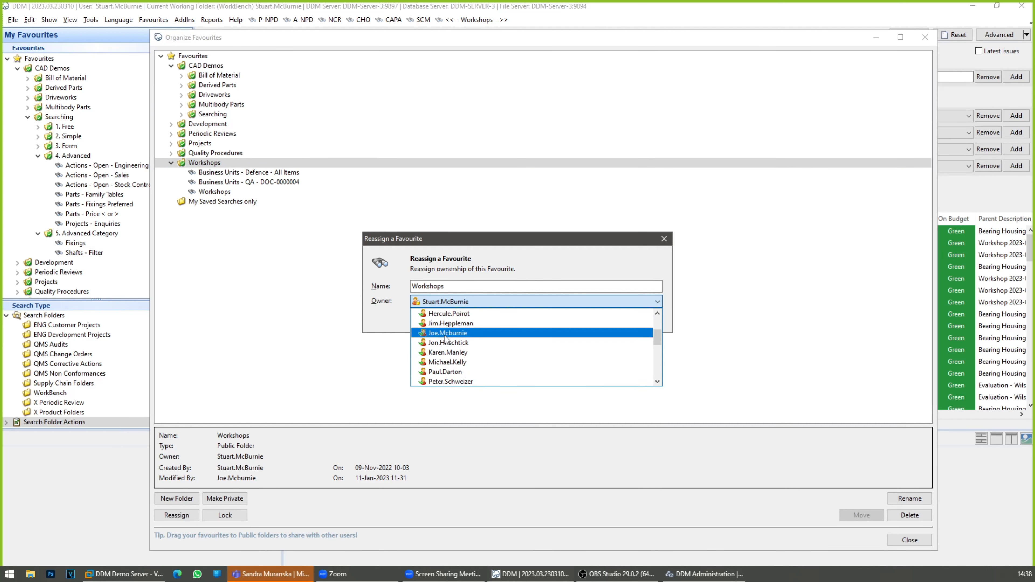
left_click(445, 333)
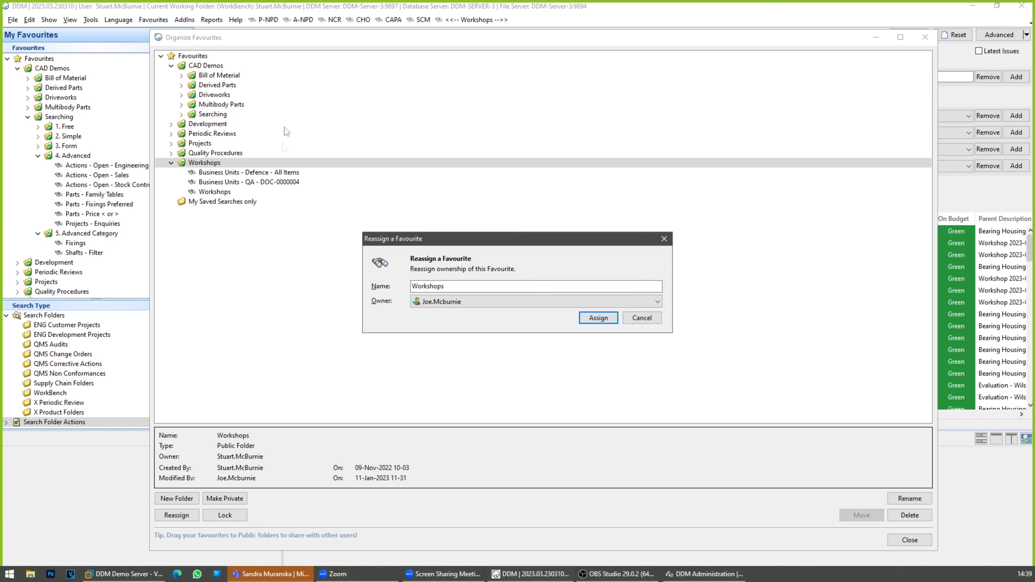
left_click(648, 320)
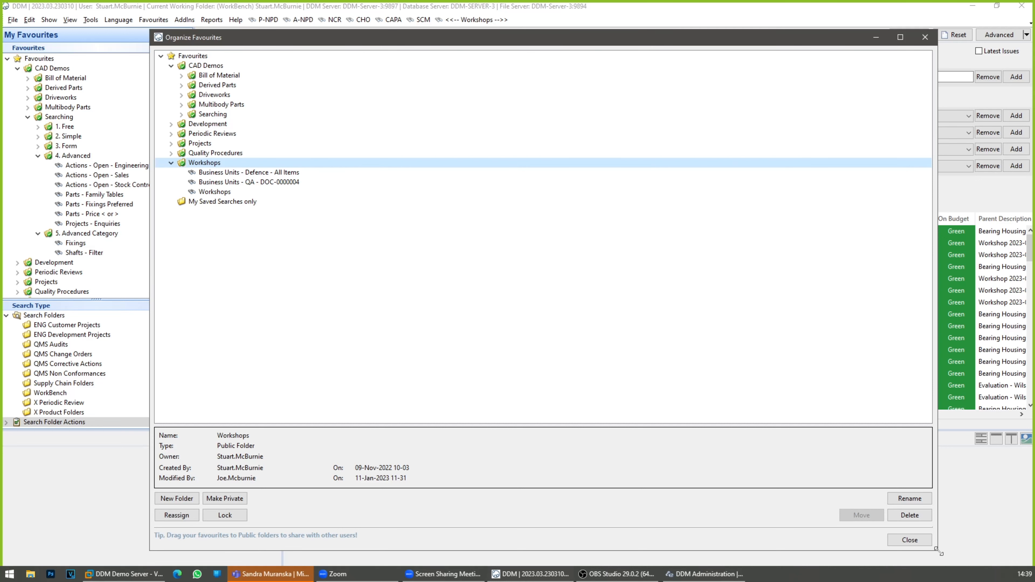
Step: Close the favourites organiser and display the tasks of the Workshop 2023-02-08 - Searching project from the saved Workshops search
left_click_drag(938, 553, 754, 461)
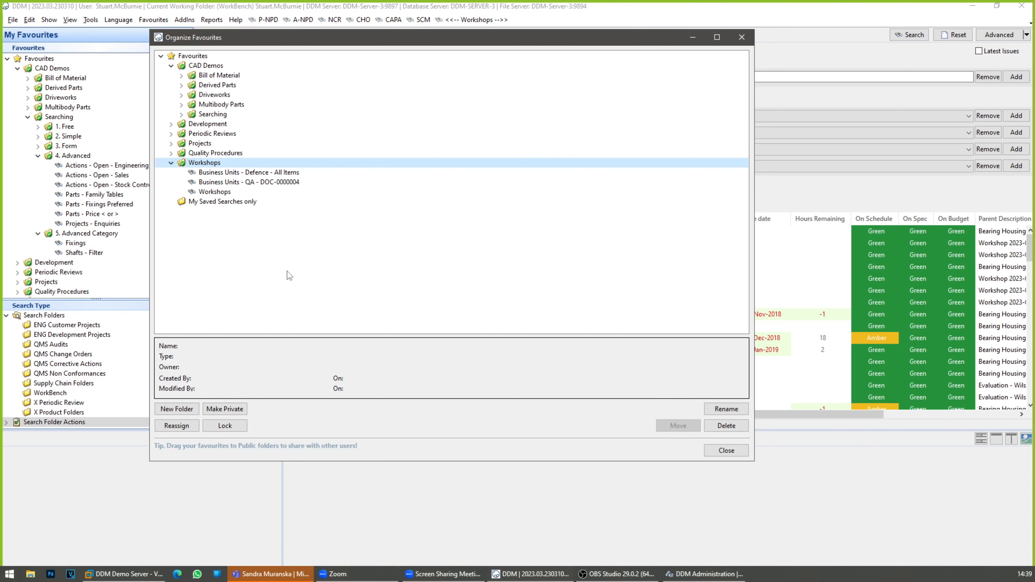
left_click(727, 451)
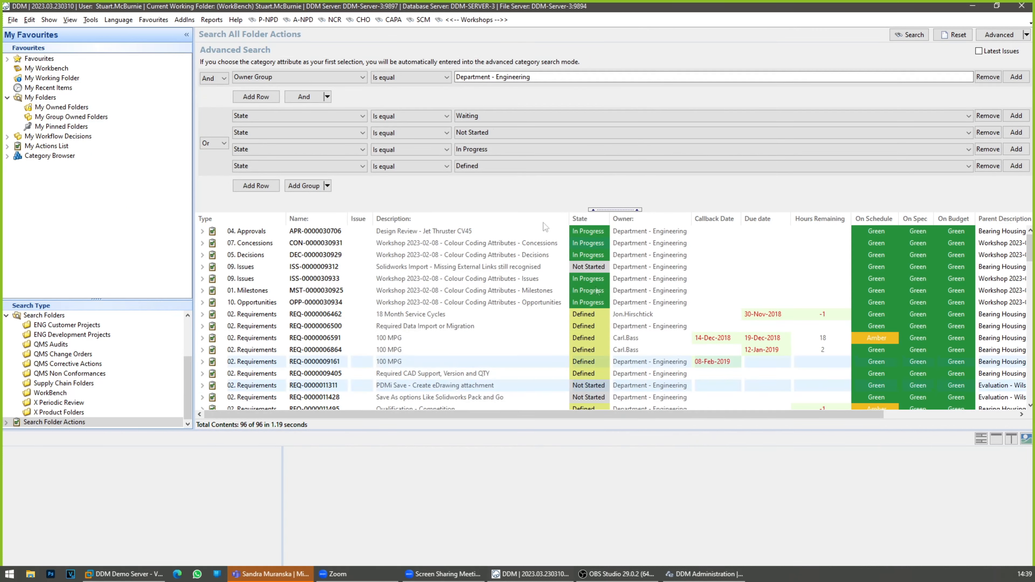
left_click(485, 25)
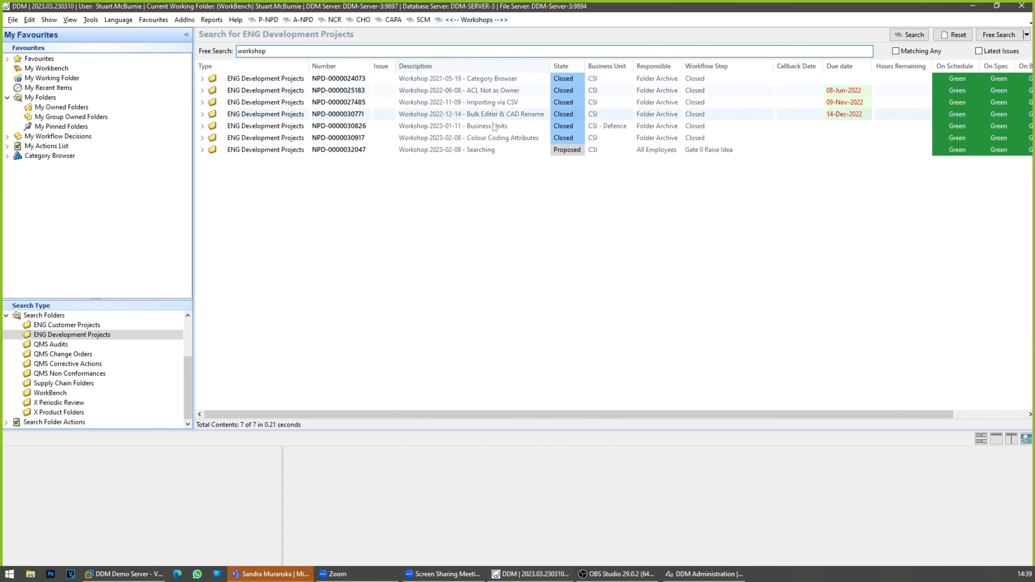
left_click(497, 151)
left_click_drag(587, 429, 584, 299)
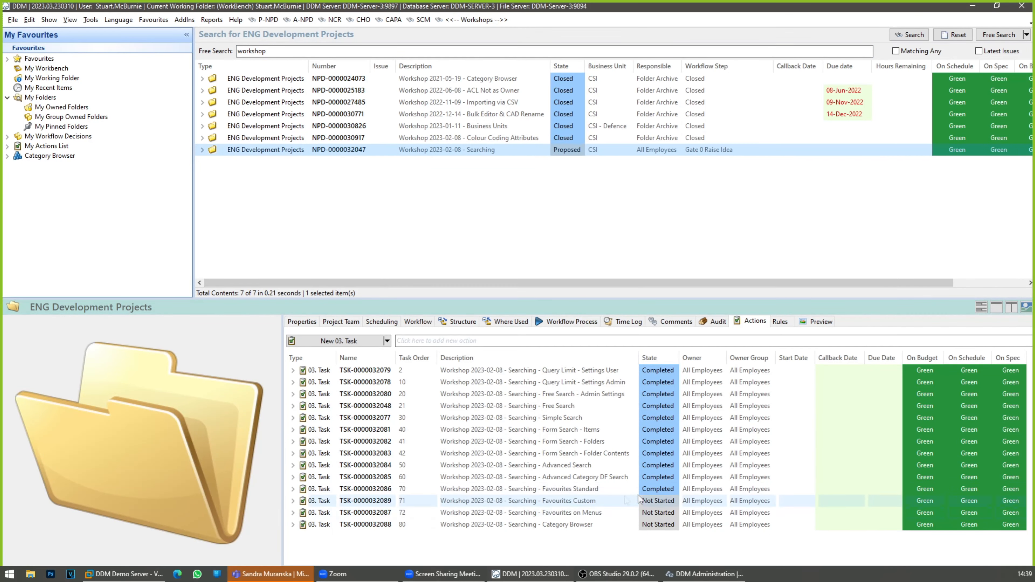
Step: Set the state of the Searching - Favourites Custom task to Completed and select the Favourites on Menus task
left_click(660, 502)
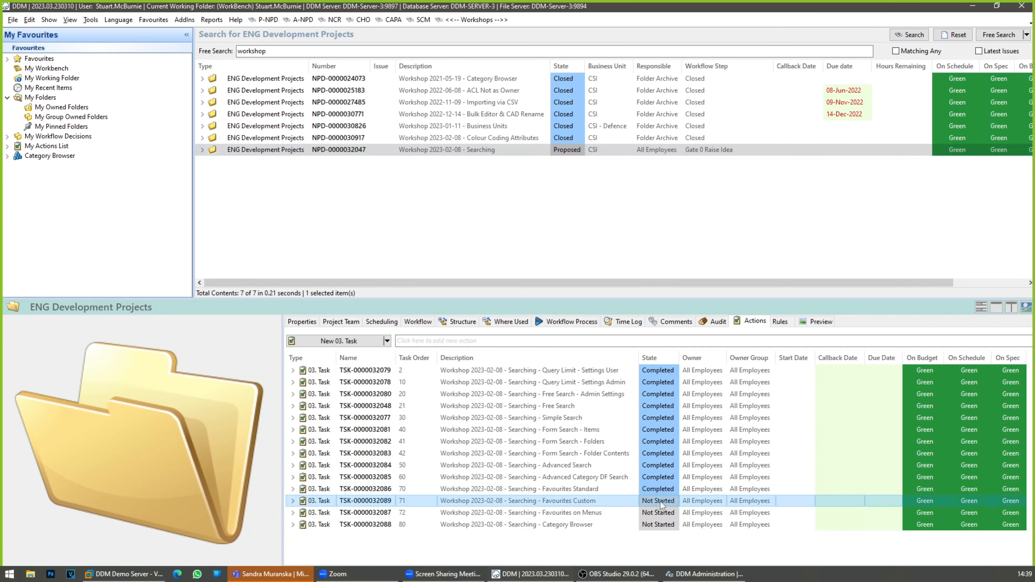
left_click(676, 502)
left_click(675, 501)
left_click(673, 536)
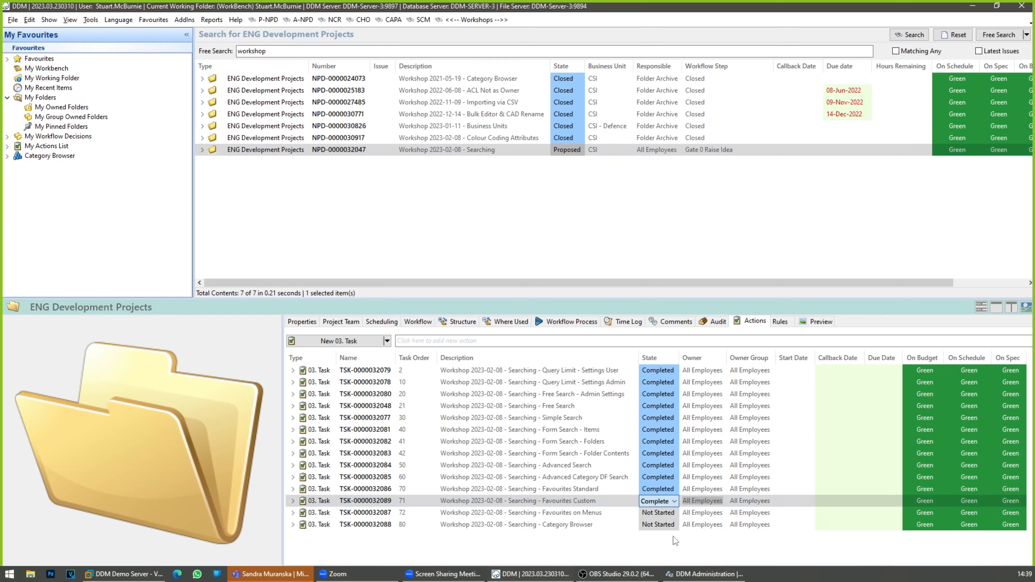
left_click(606, 513)
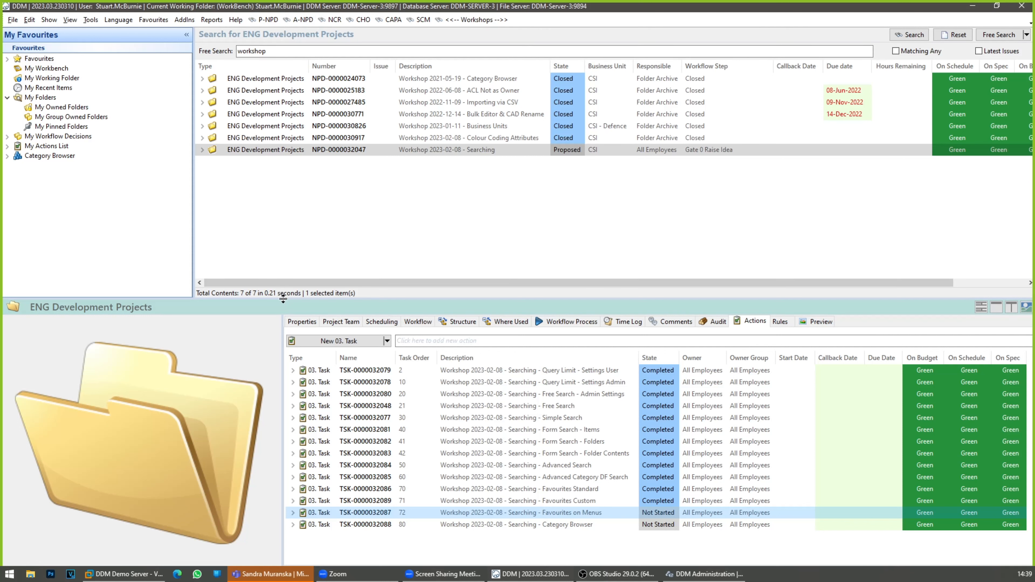
Step: Enlarge the results area and run a free search for "active" in QMS Change Orders
left_click_drag(283, 299, 282, 386)
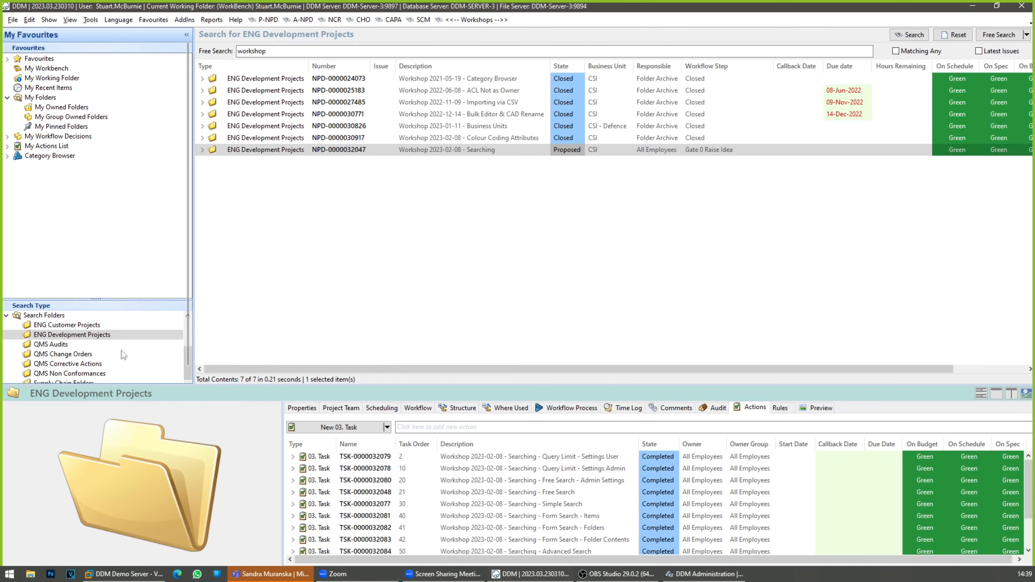
left_click(75, 355)
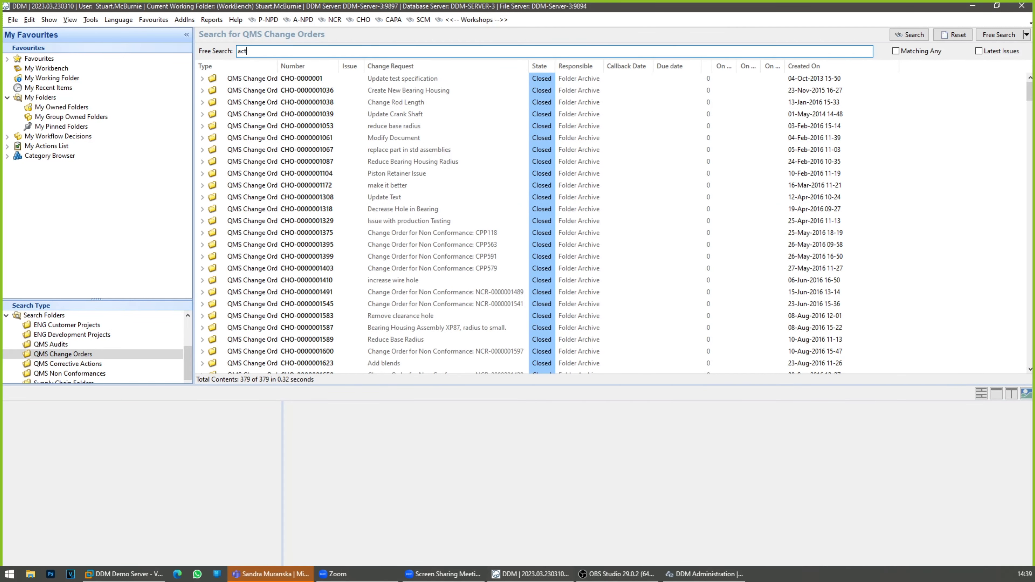
key("Return")
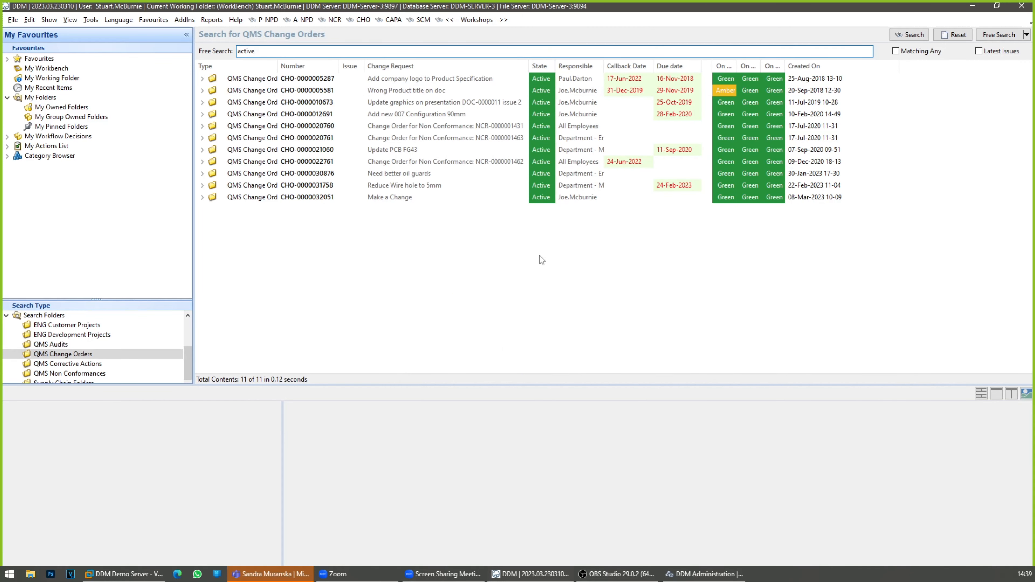
Step: Start adding the change order search as a favourite in the Quality Procedures folder, and cancel without saving
left_click(153, 20)
left_click(162, 32)
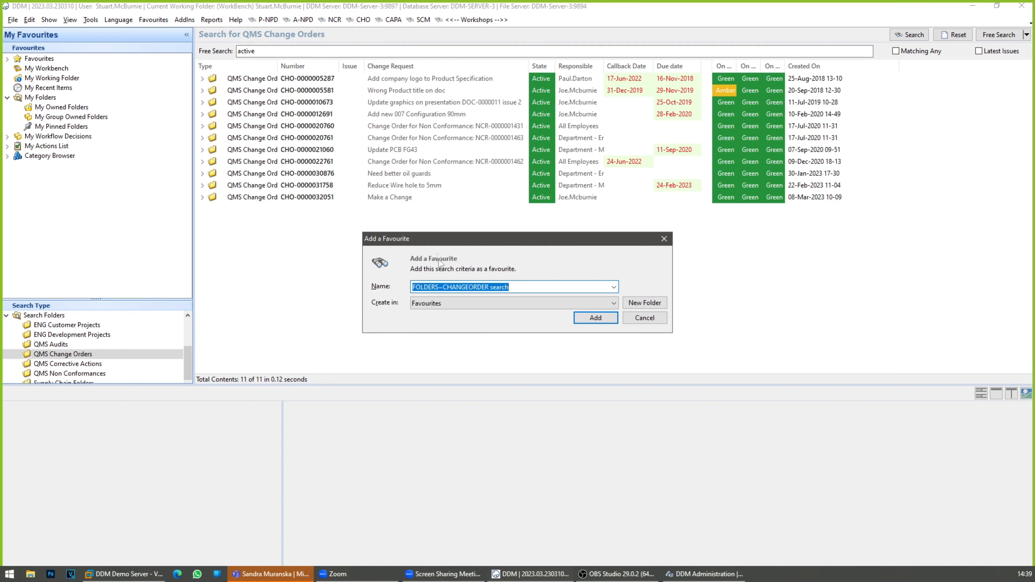
left_click(446, 304)
scroll(448, 351, "down", 5)
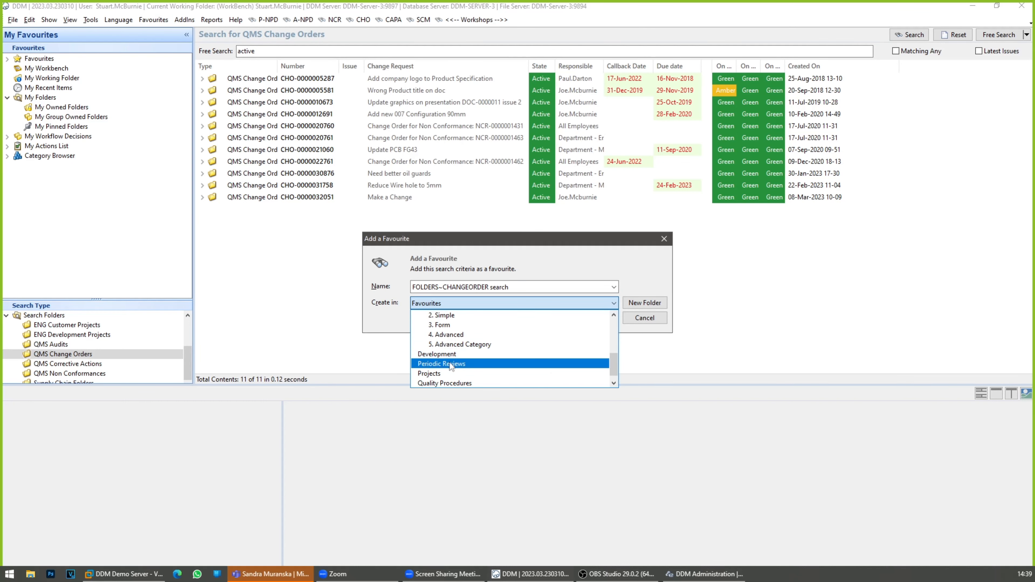
scroll(452, 361, "down", 1)
left_click(458, 373)
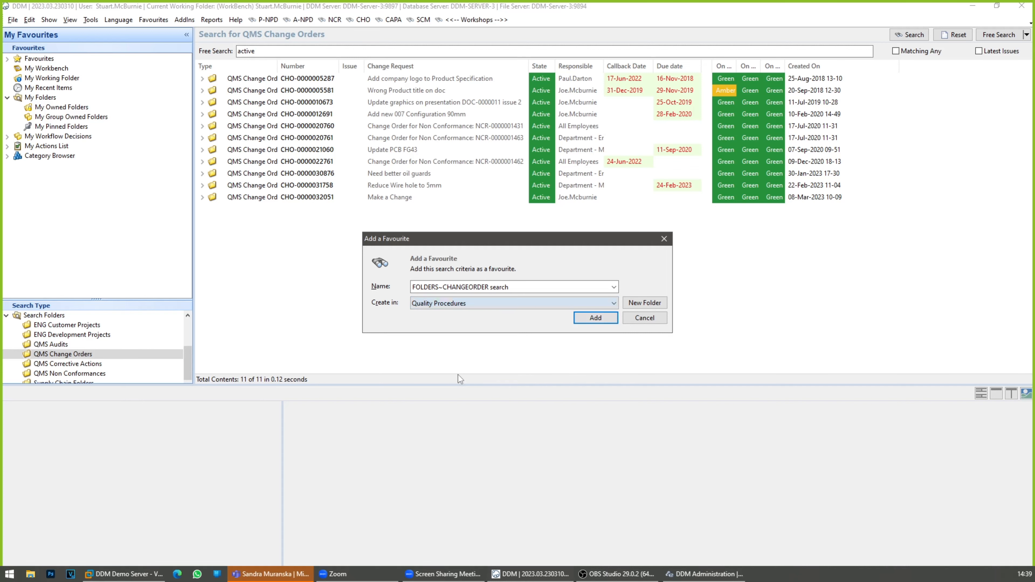
left_click(517, 287)
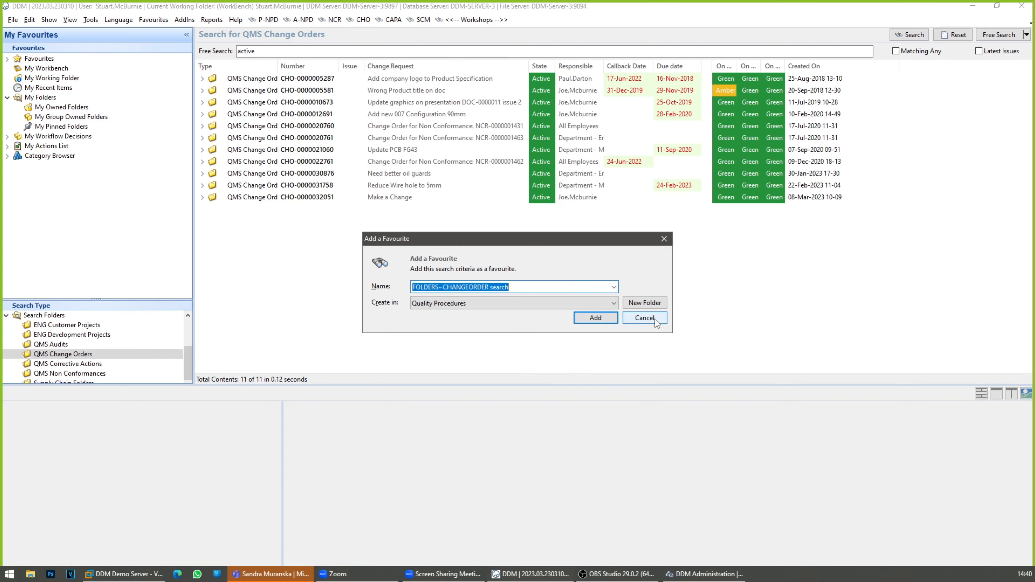
left_click(644, 318)
Step: View the saved searches available in the Quality Procedures favourites folder
left_click(160, 21)
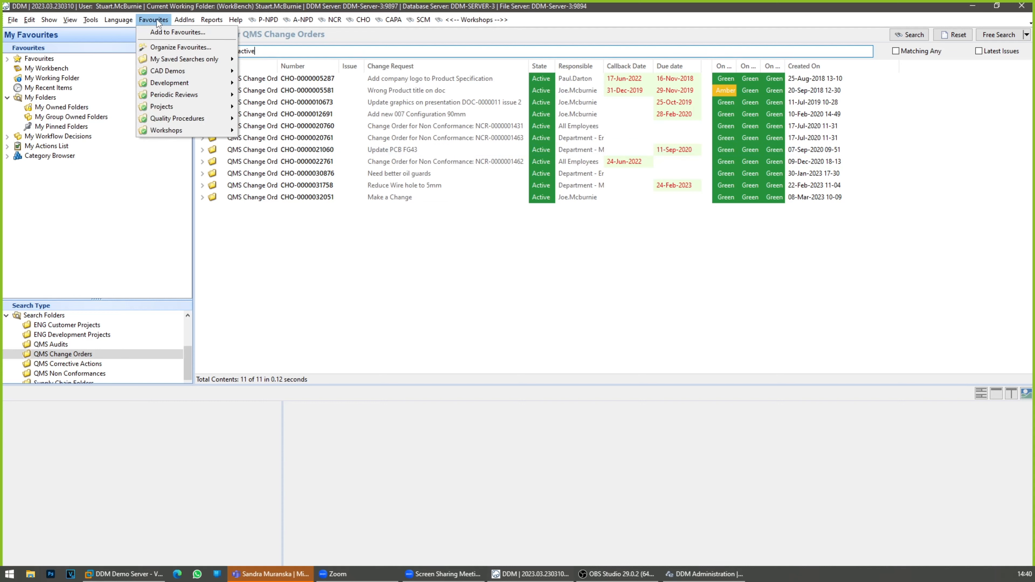
mouse_move(161, 118)
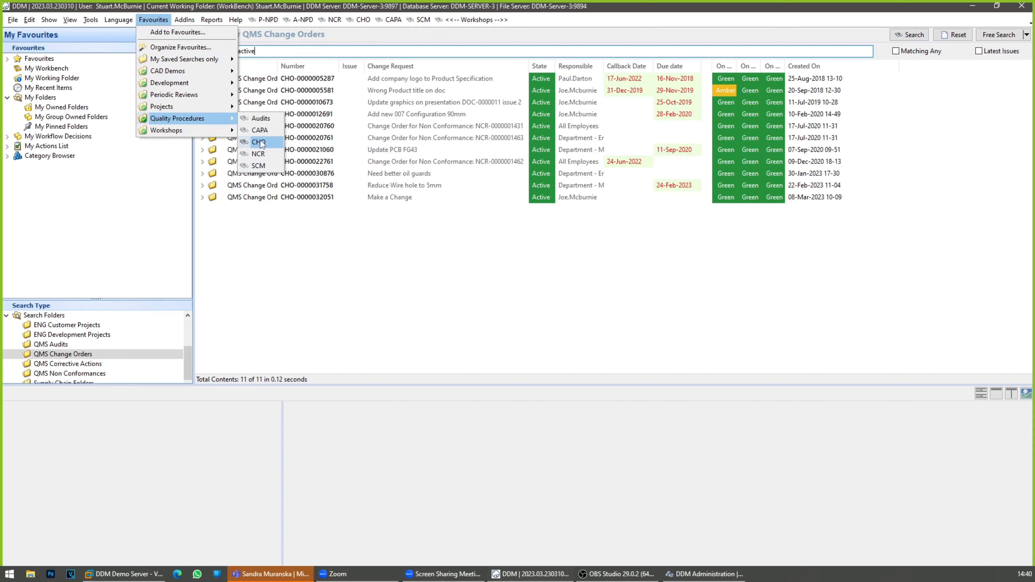
left_click(342, 242)
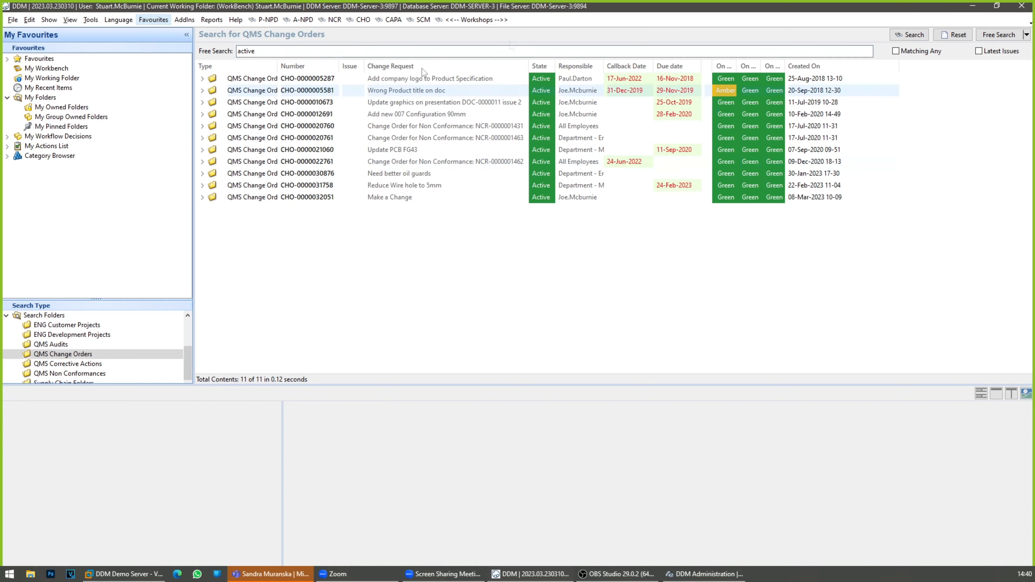
Step: Customize the main menu bar by adding the Sales - to be Chased favourite after the Workshops search
right_click(538, 22)
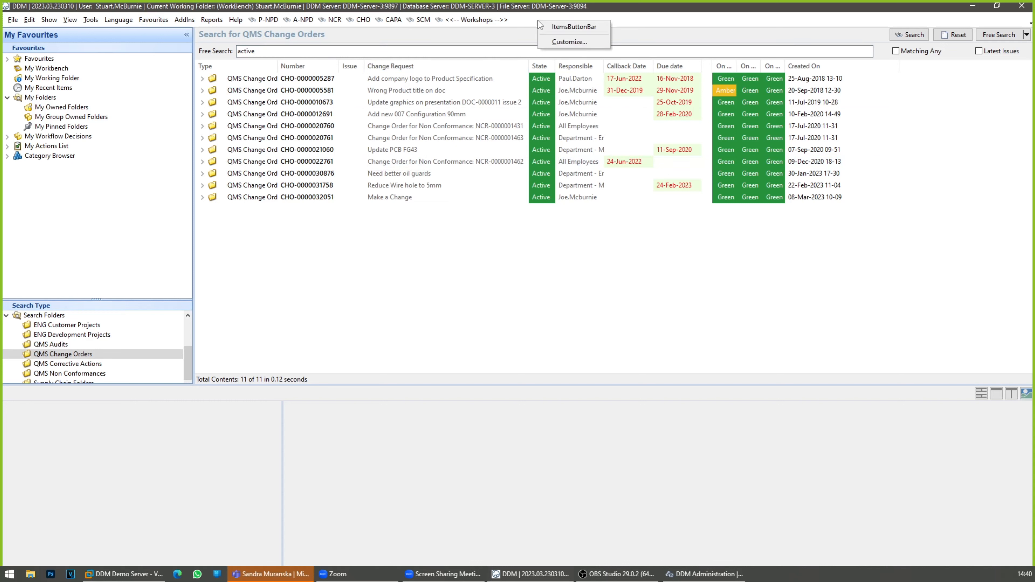
left_click(565, 42)
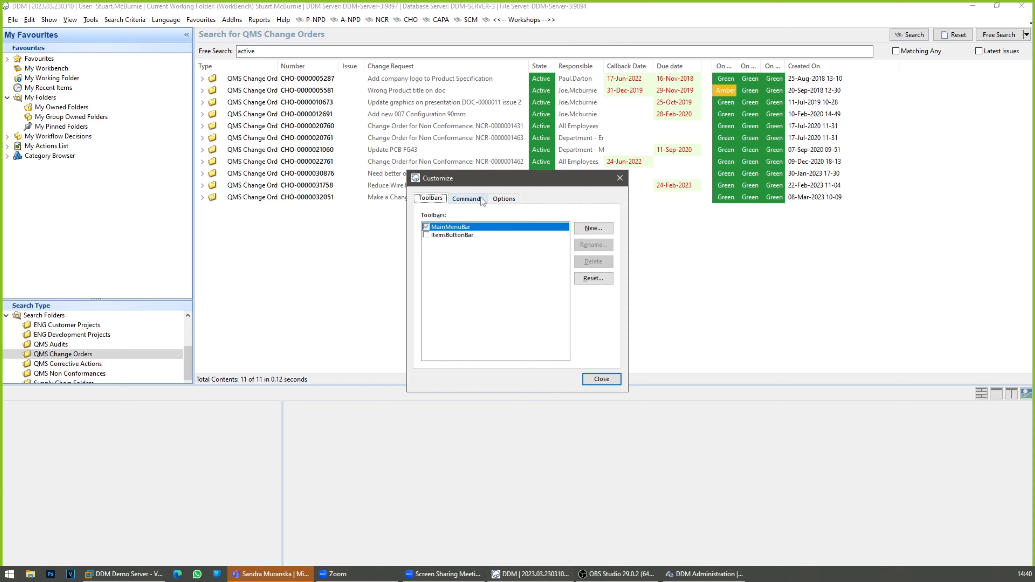
left_click(481, 199)
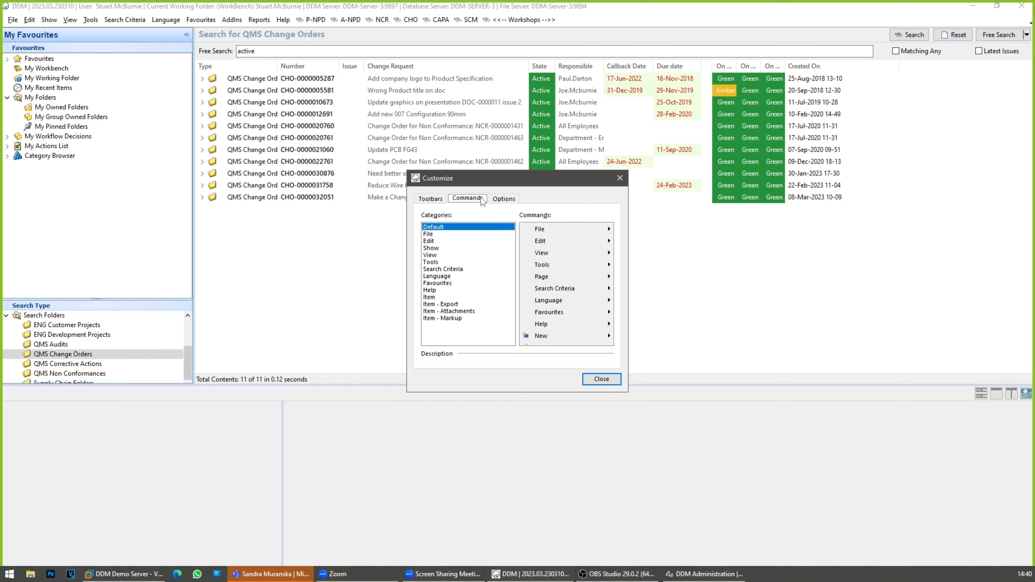
left_click(441, 283)
left_click_drag(610, 236, 610, 274)
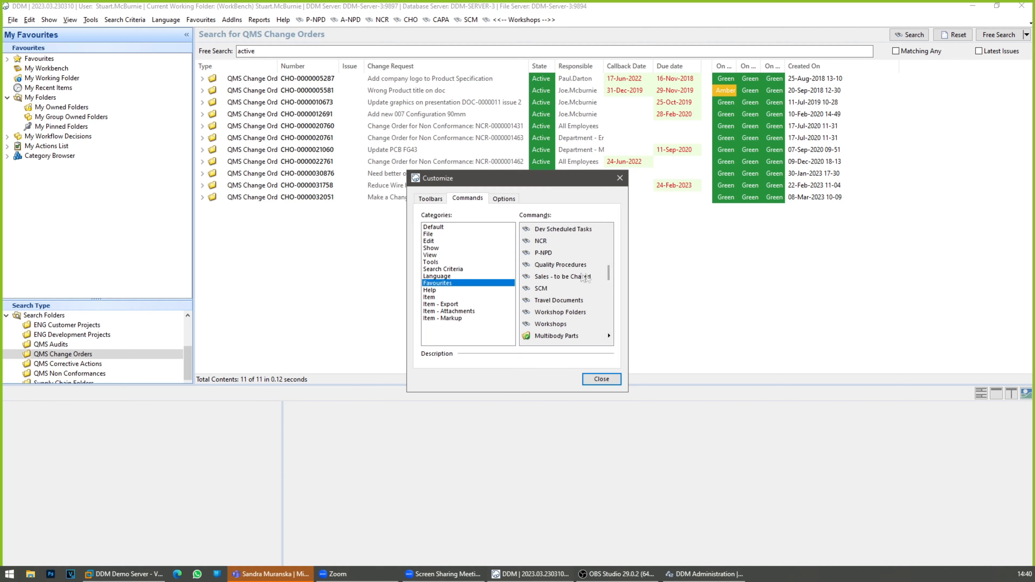
left_click_drag(565, 281, 582, 21)
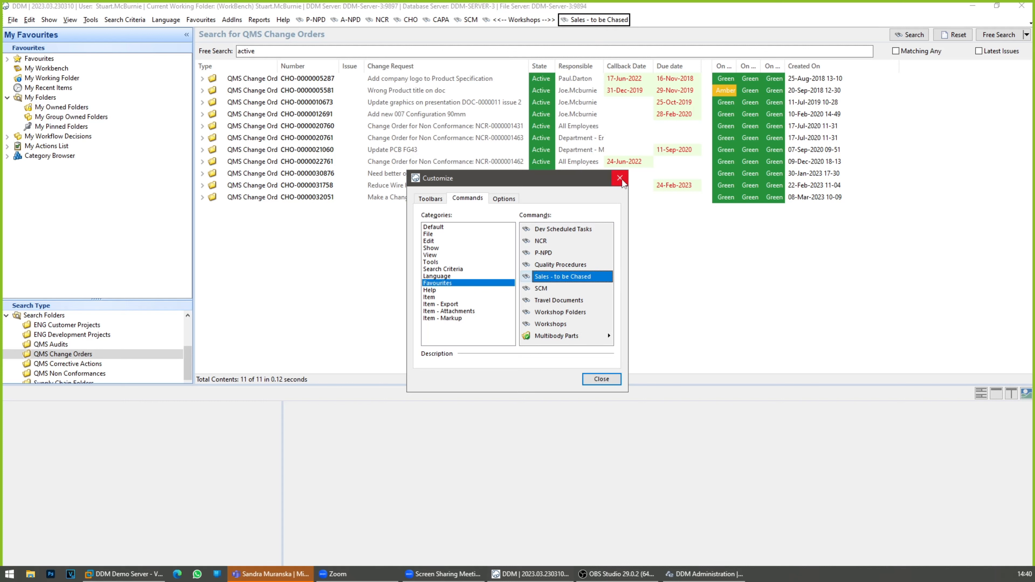
left_click(602, 379)
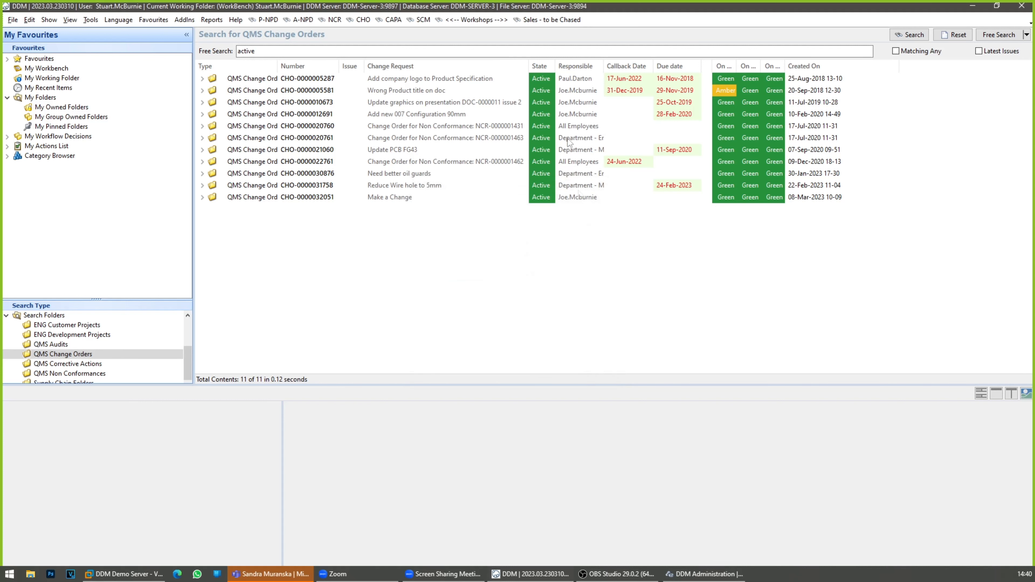
Step: Run each menu bar favourite: Sales - to be Chased, P-NPD, A-NPD, NCR, CHO, CAPA, SCM and Workshops
left_click(550, 20)
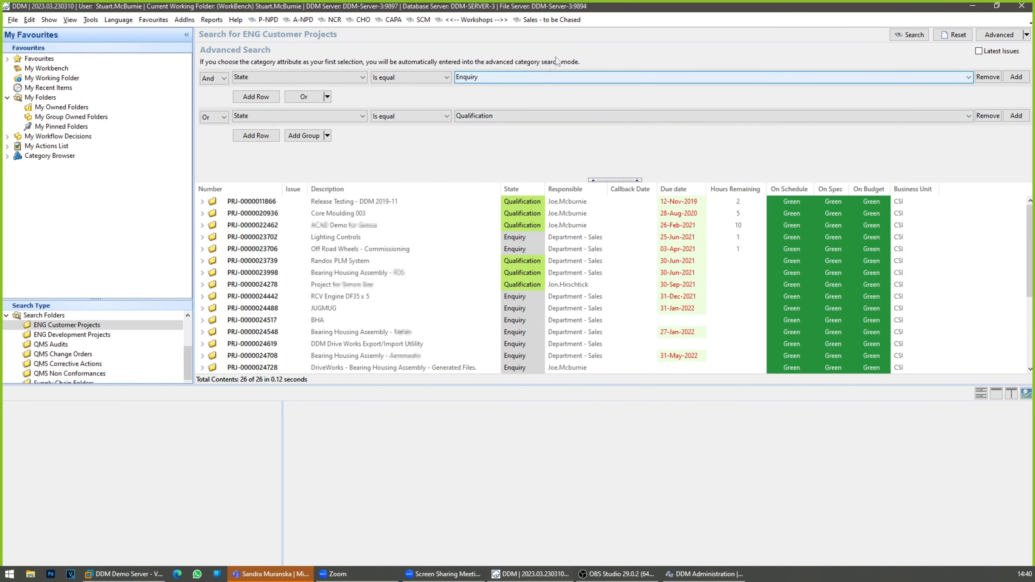
left_click(267, 21)
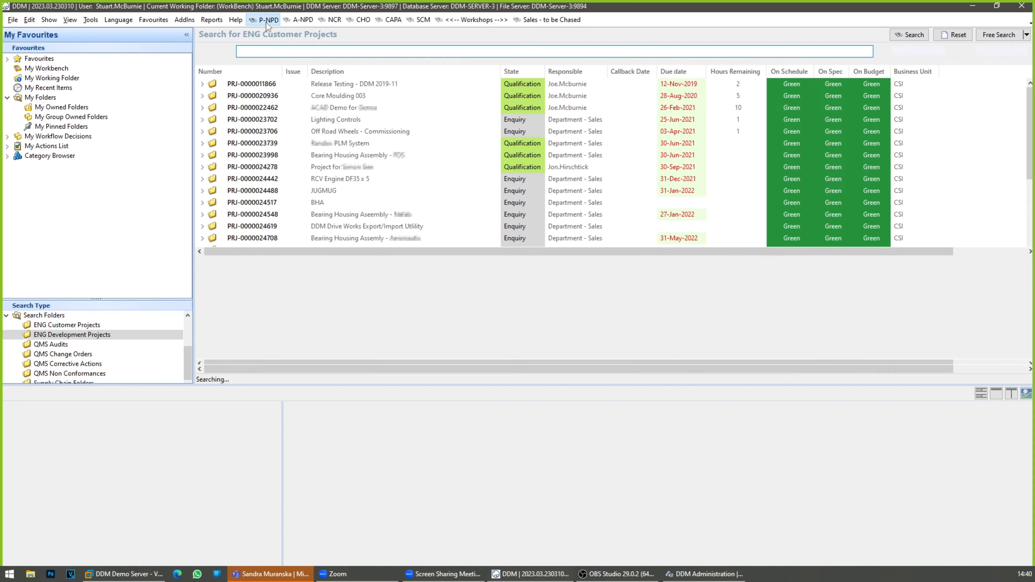
left_click(296, 21)
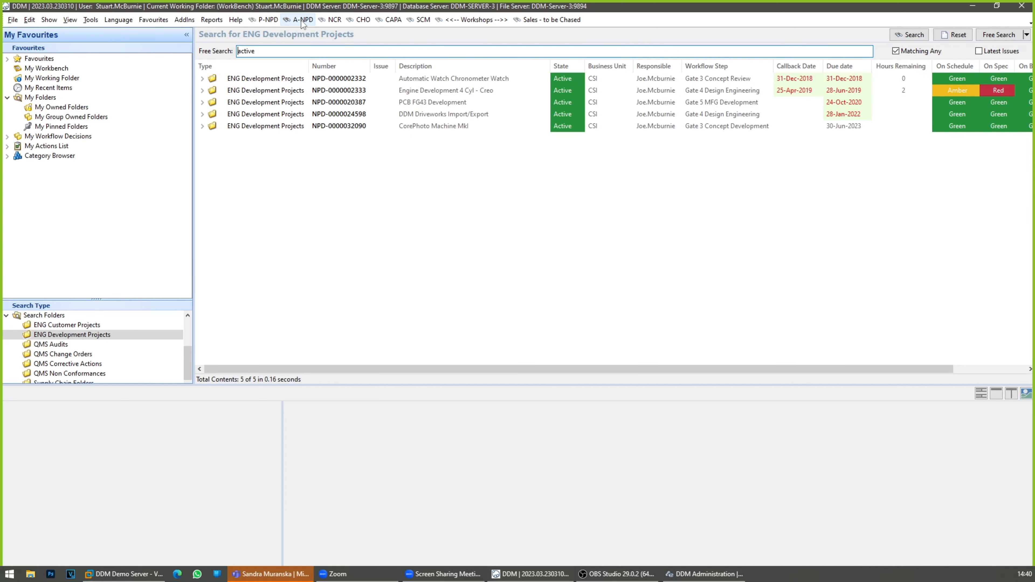
left_click(333, 21)
left_click(363, 21)
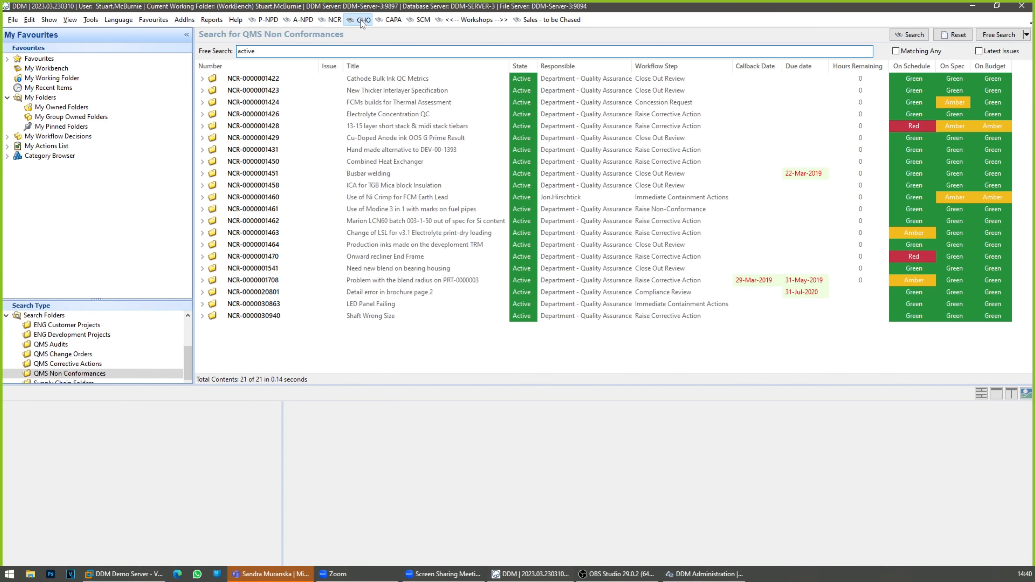
left_click(392, 21)
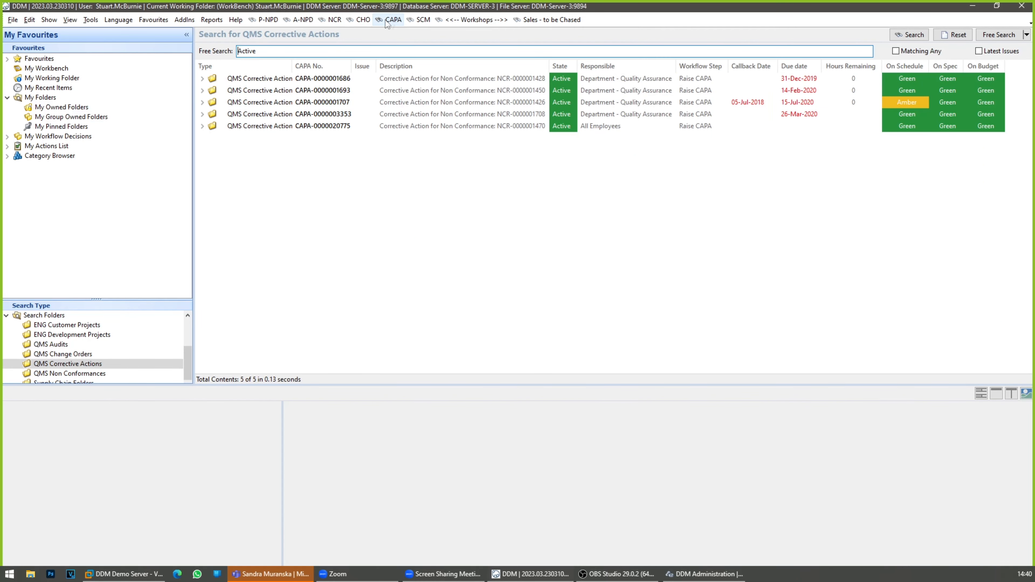
left_click(418, 22)
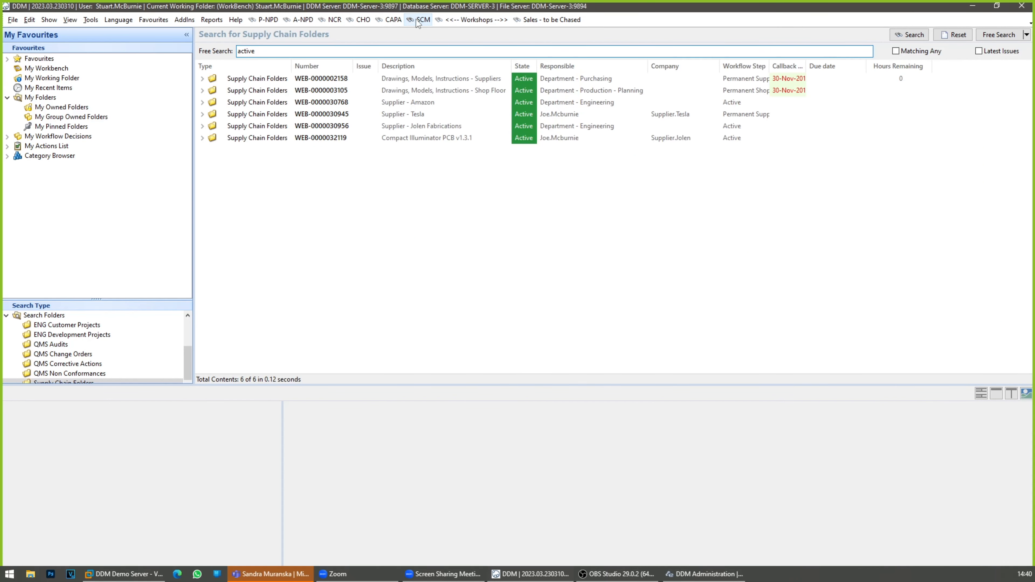
left_click(479, 21)
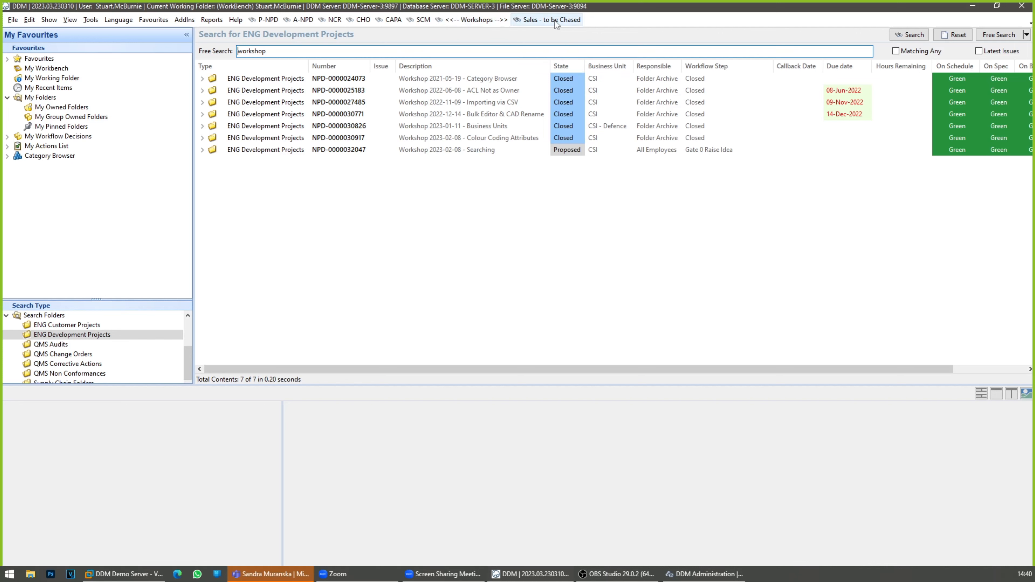
Step: Run the Sales - to be Chased favourite and customize the main menu bar to remove that favourite
left_click(546, 20)
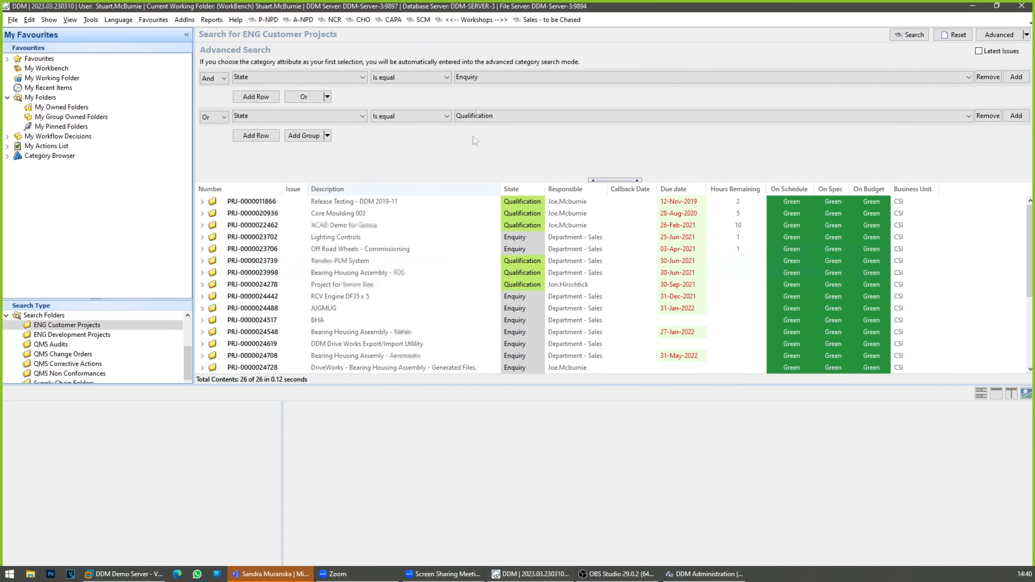
right_click(660, 22)
left_click(693, 41)
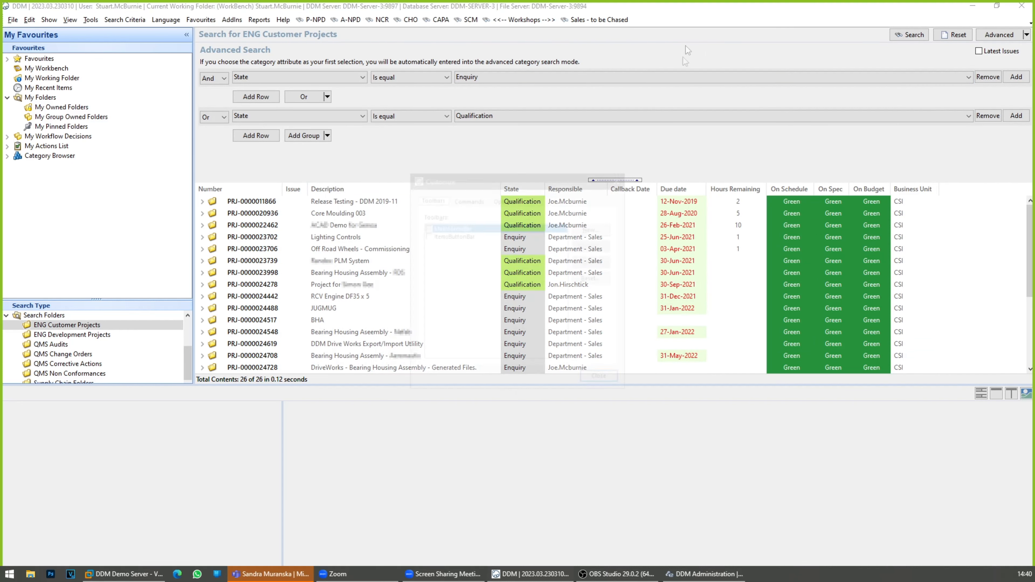
left_click_drag(594, 21, 666, 144)
left_click(602, 378)
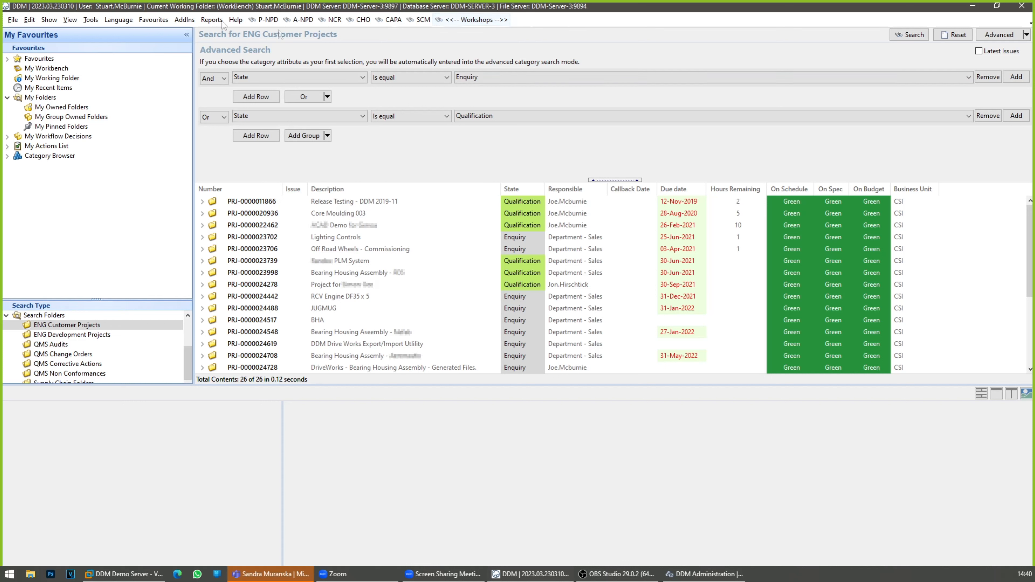
left_click(11, 20)
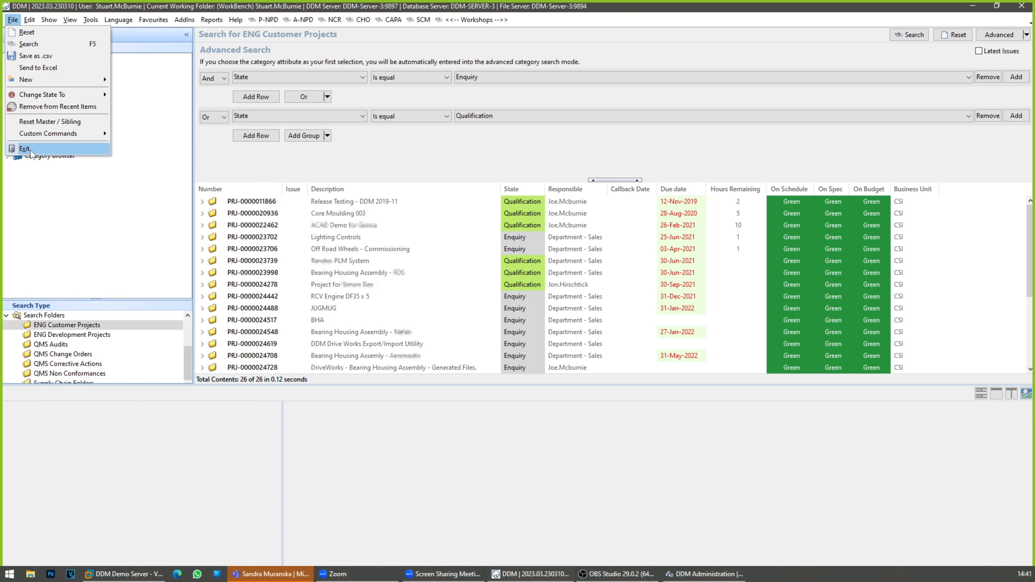
left_click(447, 452)
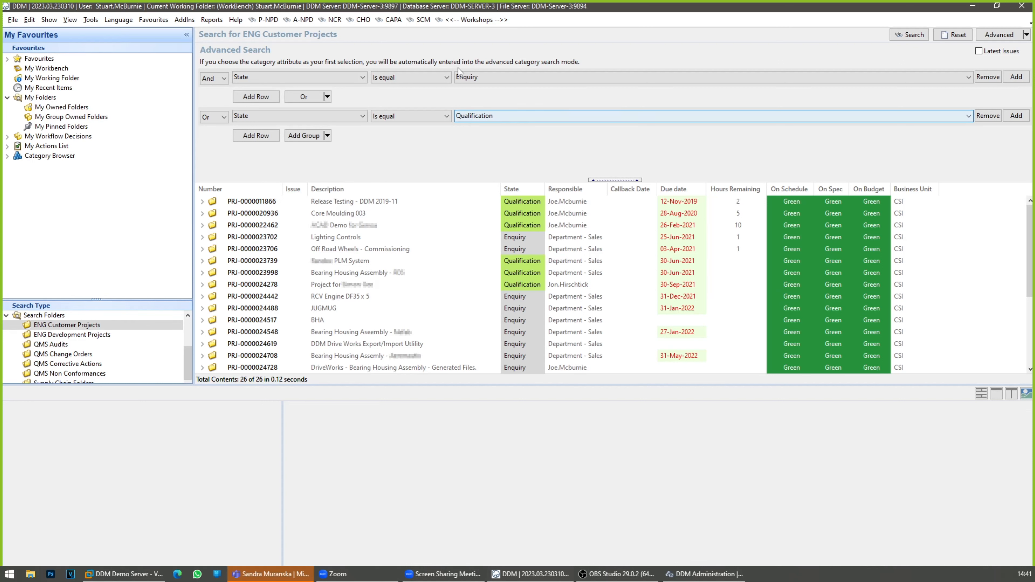
Step: Run the Workshops search and mark the Favourites on Menus task of the 2023-02-08 Searching workshop project as Completed
left_click(488, 22)
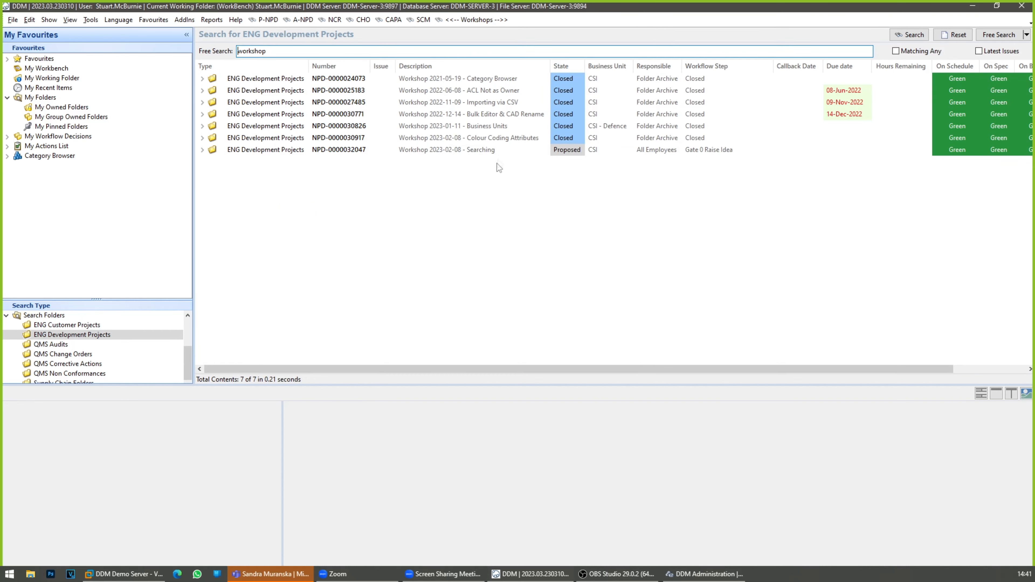
left_click(498, 150)
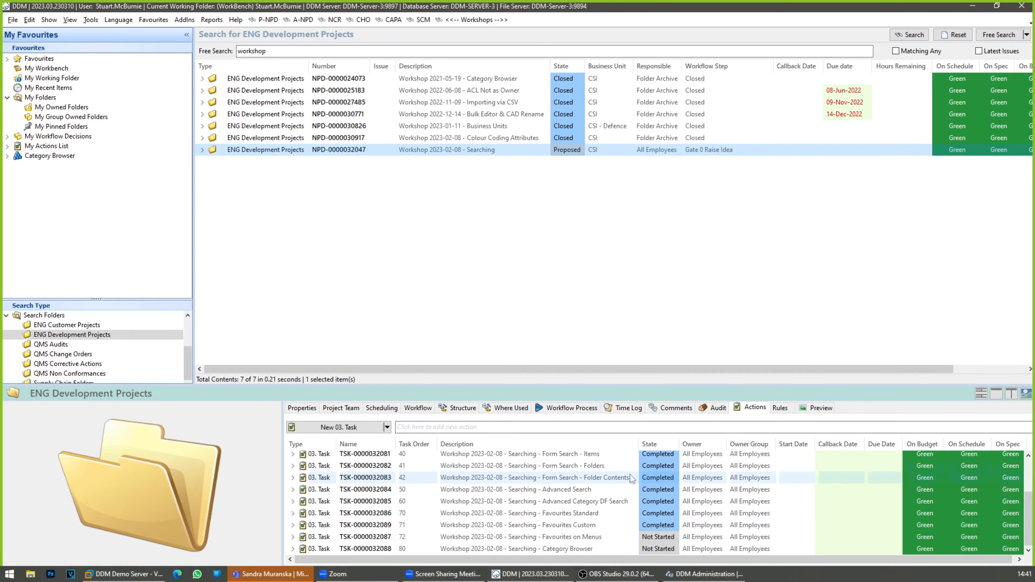
left_click(673, 537)
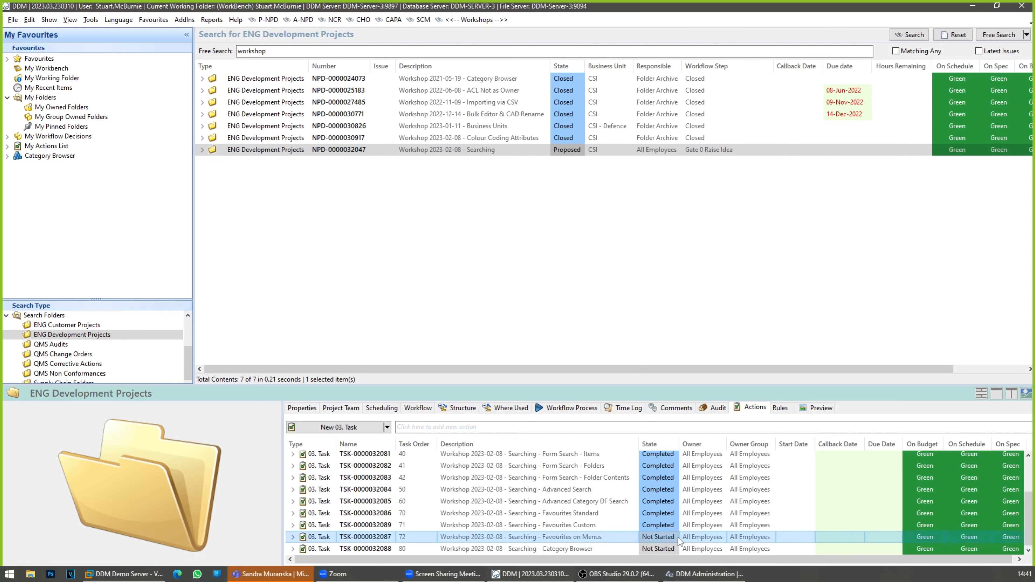
left_click(677, 538)
left_click(662, 573)
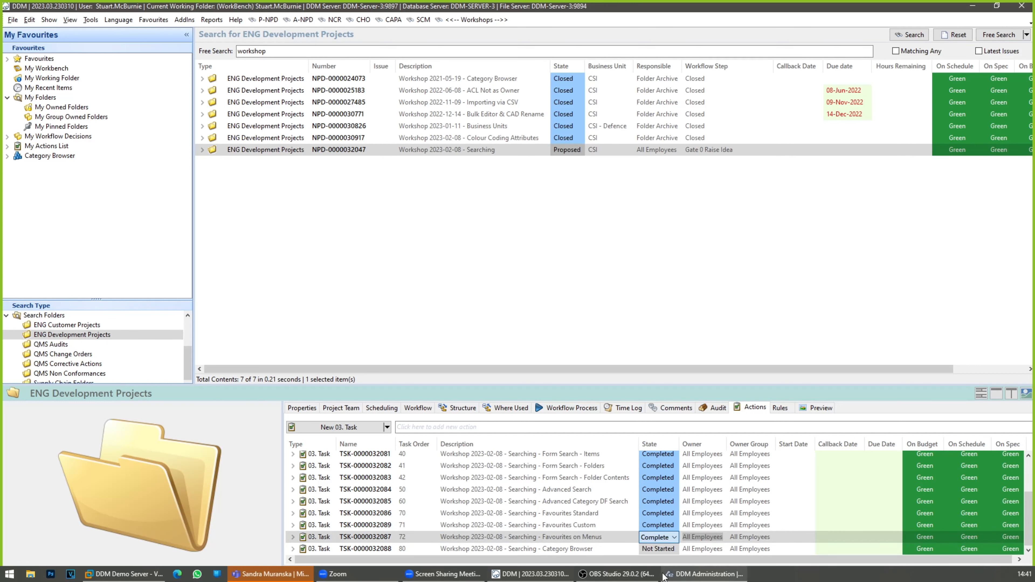
left_click(627, 326)
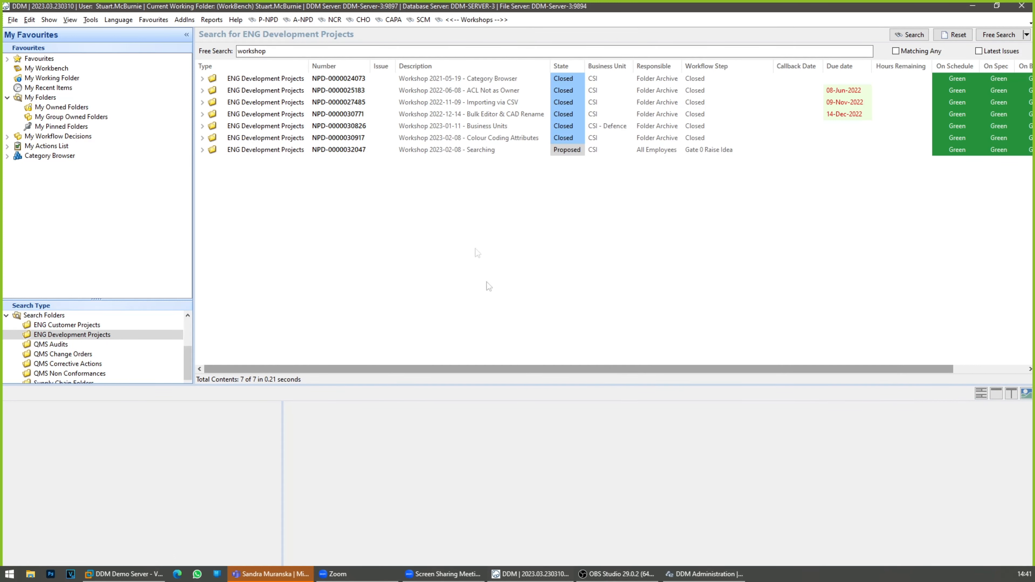
Step: Clear the workshop search and show the expanded Category Browser in a taller favourites pane, with item details beside the results
left_click(950, 36)
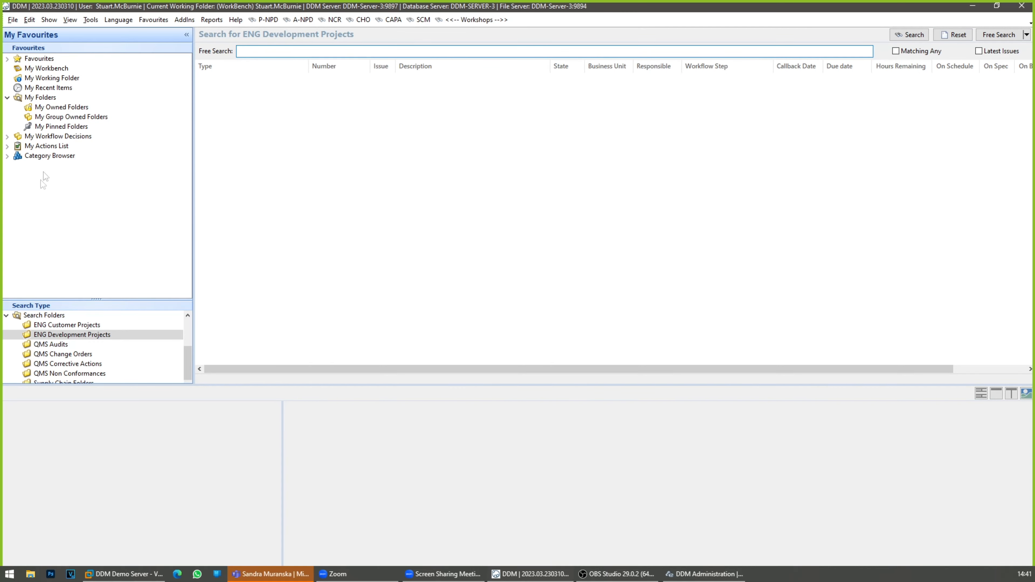
double_click(49, 157)
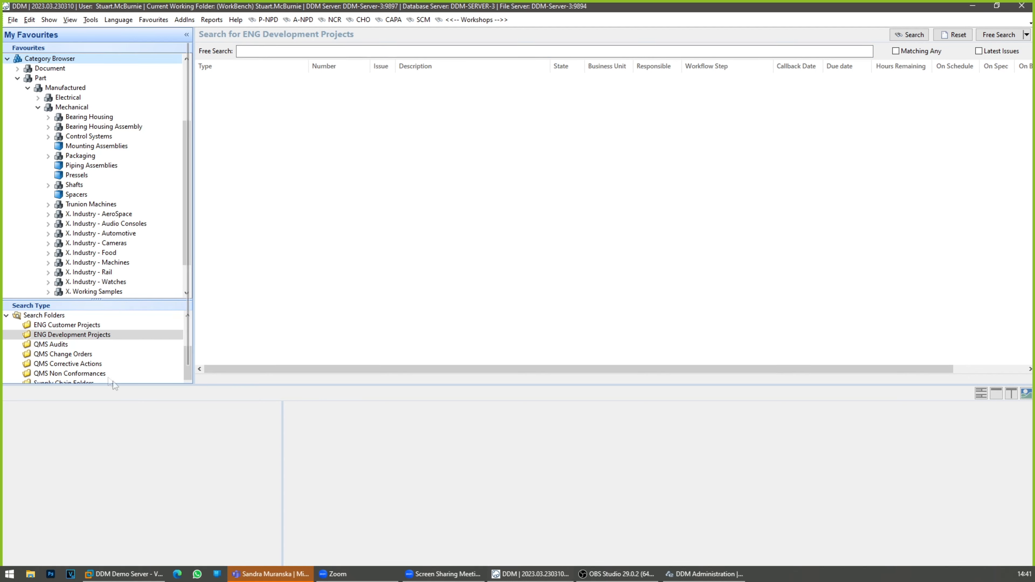
left_click(1011, 395)
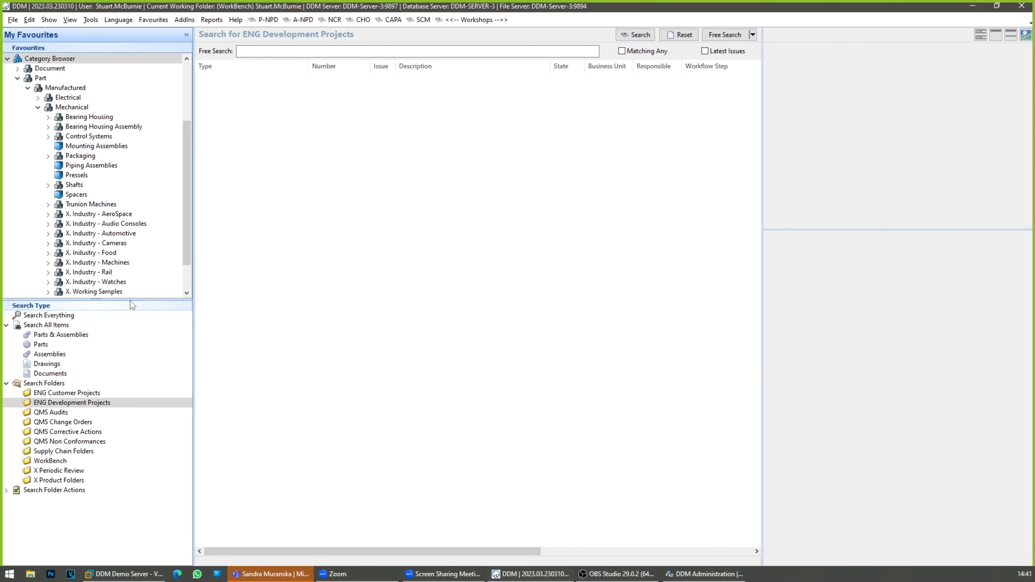
left_click_drag(130, 300, 129, 497)
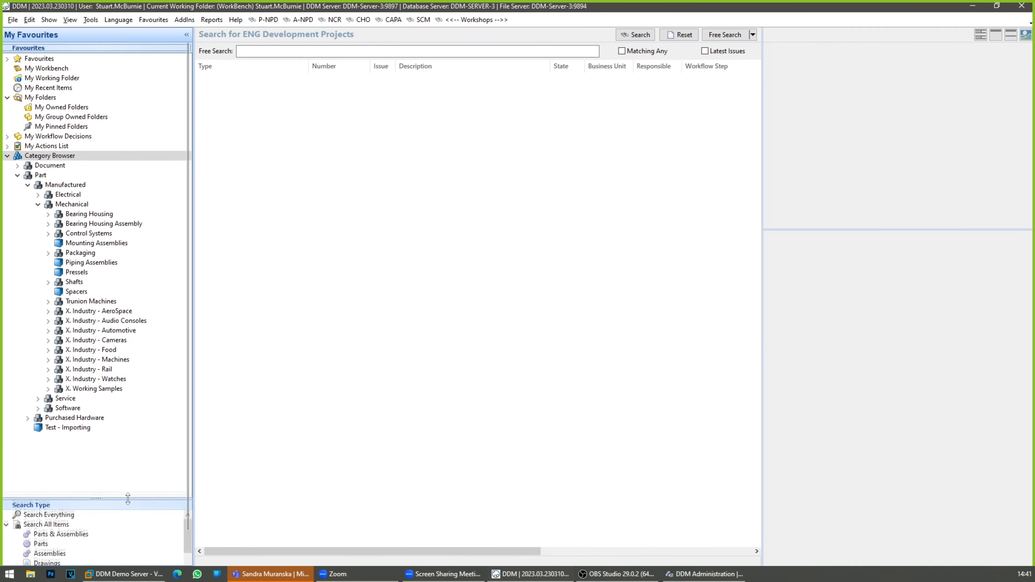
Step: Collapse the whole category tree and list the Roller Bearing STD items under Part, Purchased Hardware, Bearing, Roller Bearing
right_click(47, 155)
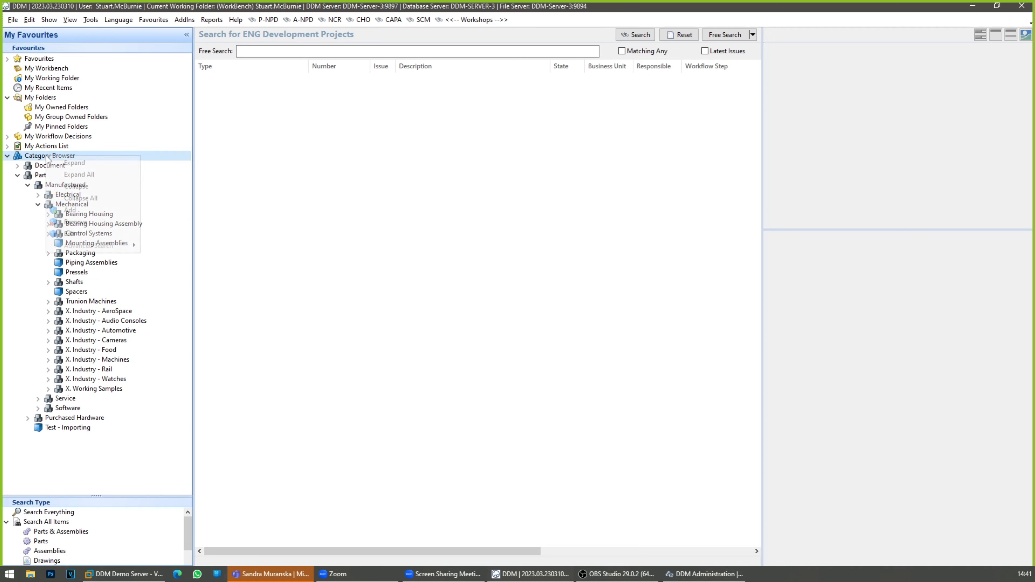
left_click(81, 198)
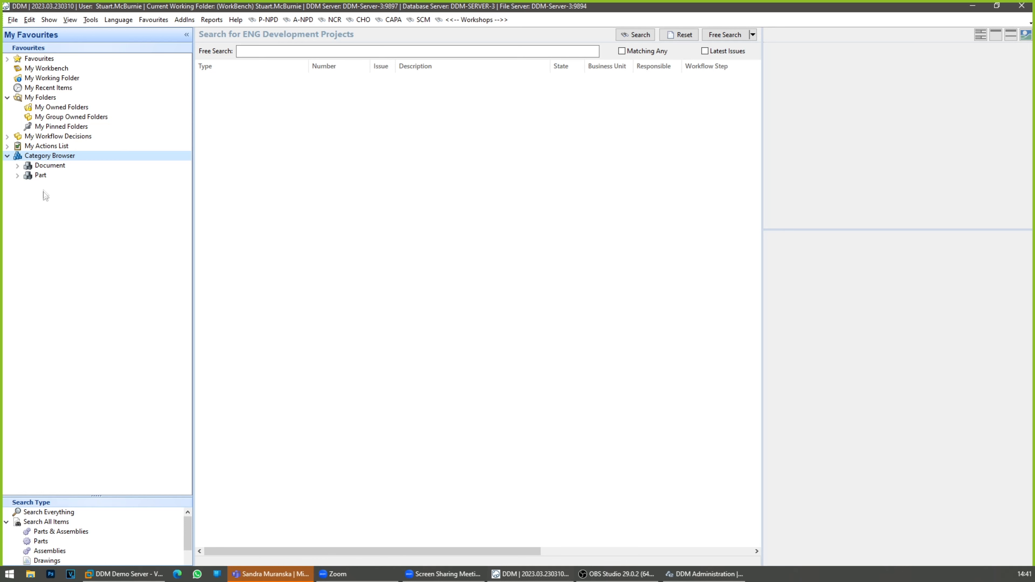
left_click(62, 166)
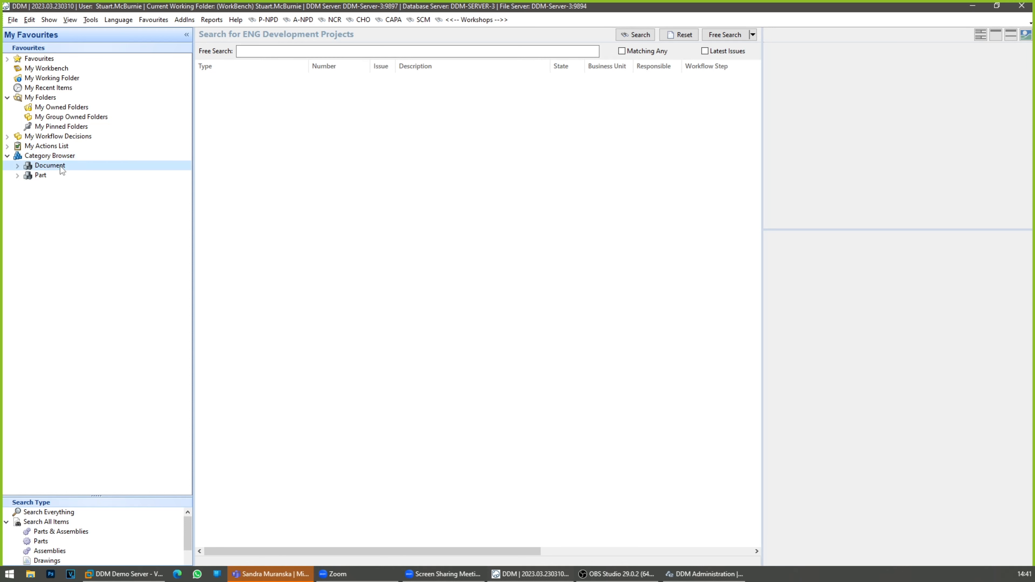
left_click(42, 176)
double_click(41, 177)
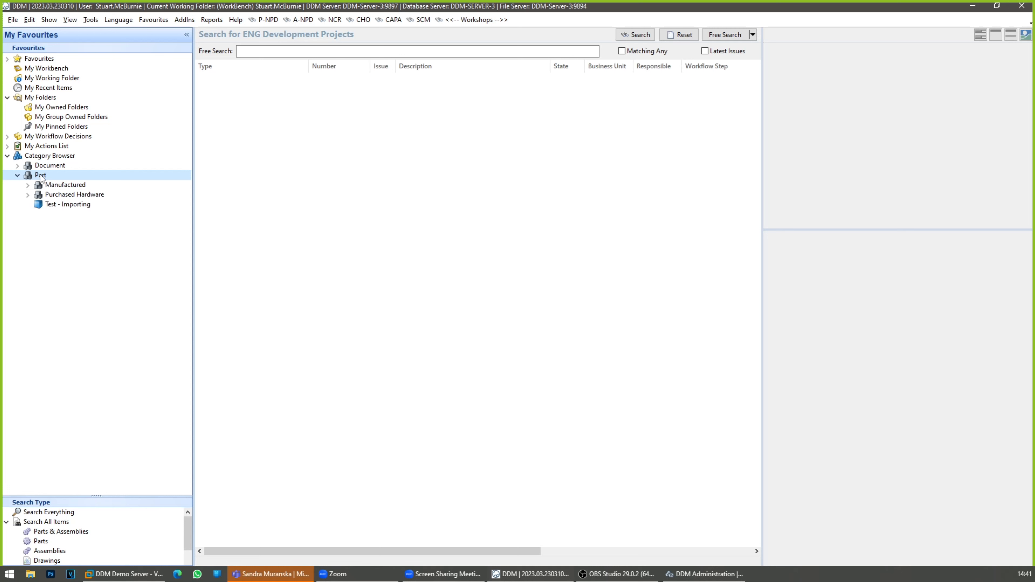
double_click(57, 196)
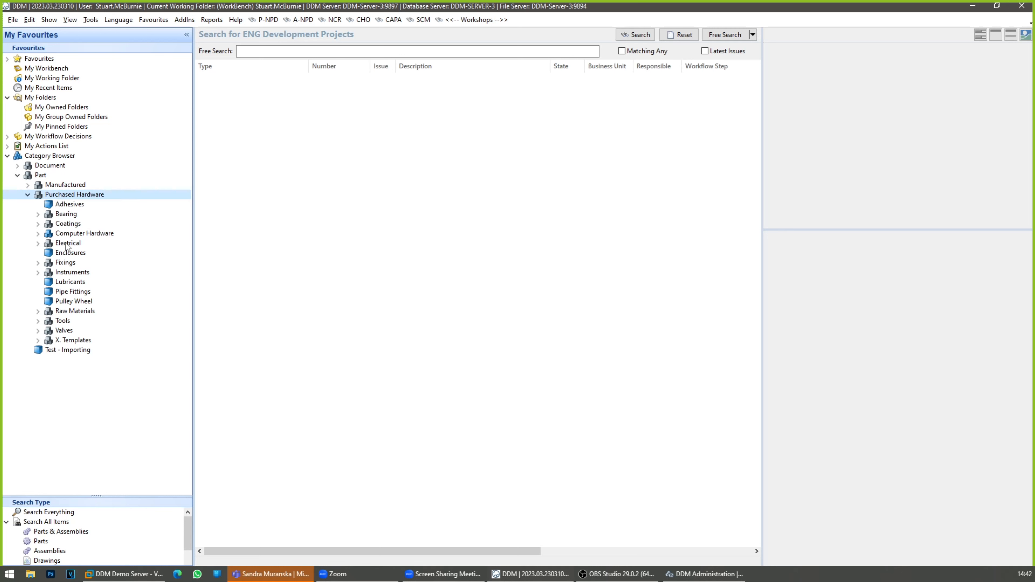
double_click(66, 215)
double_click(67, 234)
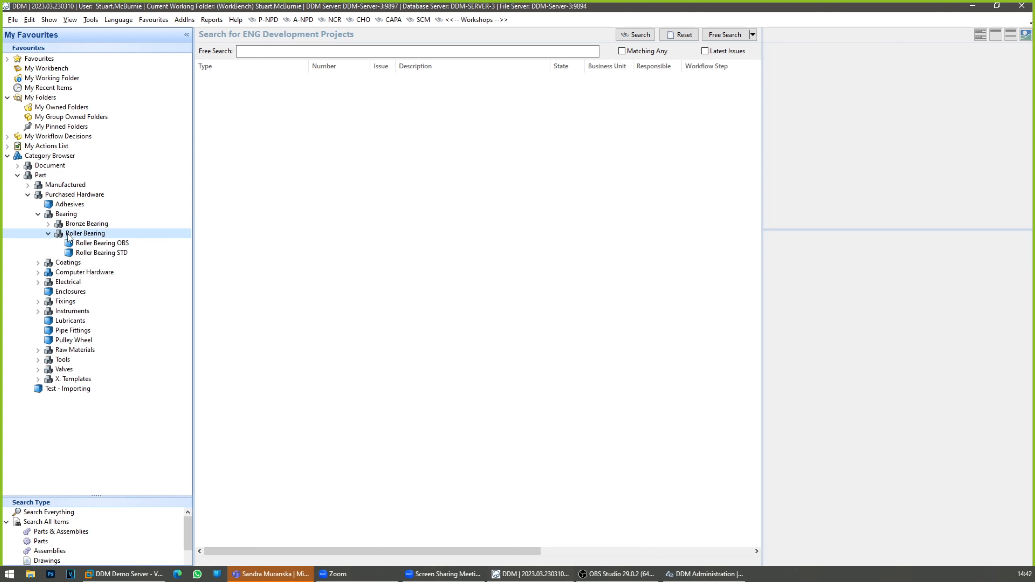
double_click(93, 252)
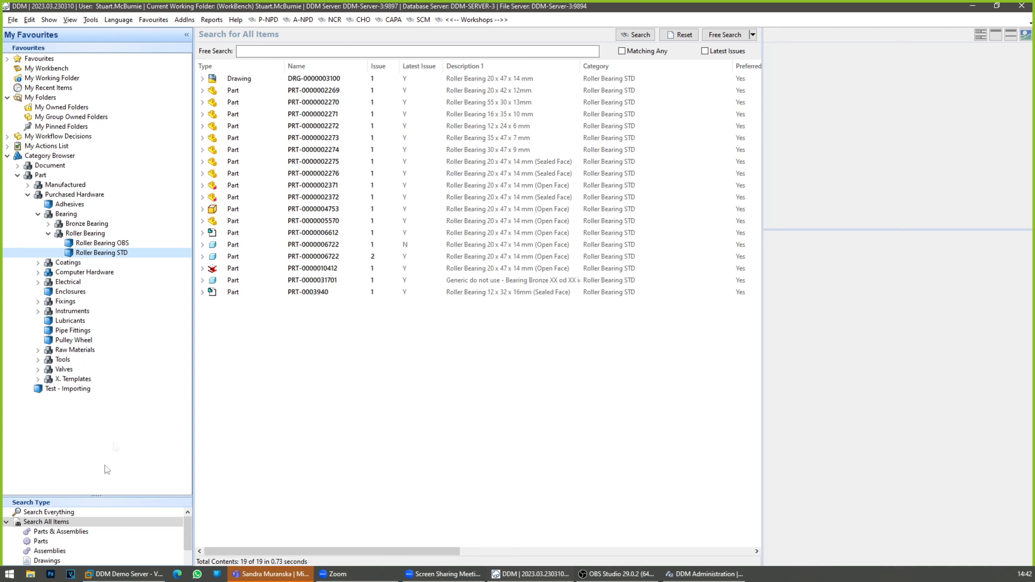
Step: Check the category of the 12 x 32 x 16mm sealed face roller bearing in a widened details pane, and widen the results list again
left_click(497, 292)
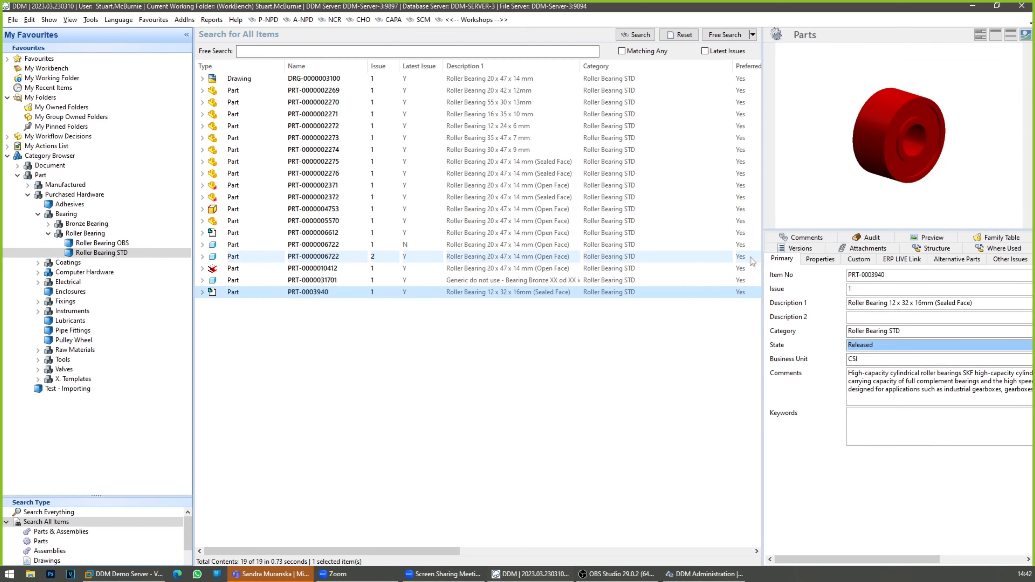
left_click_drag(763, 285, 579, 314)
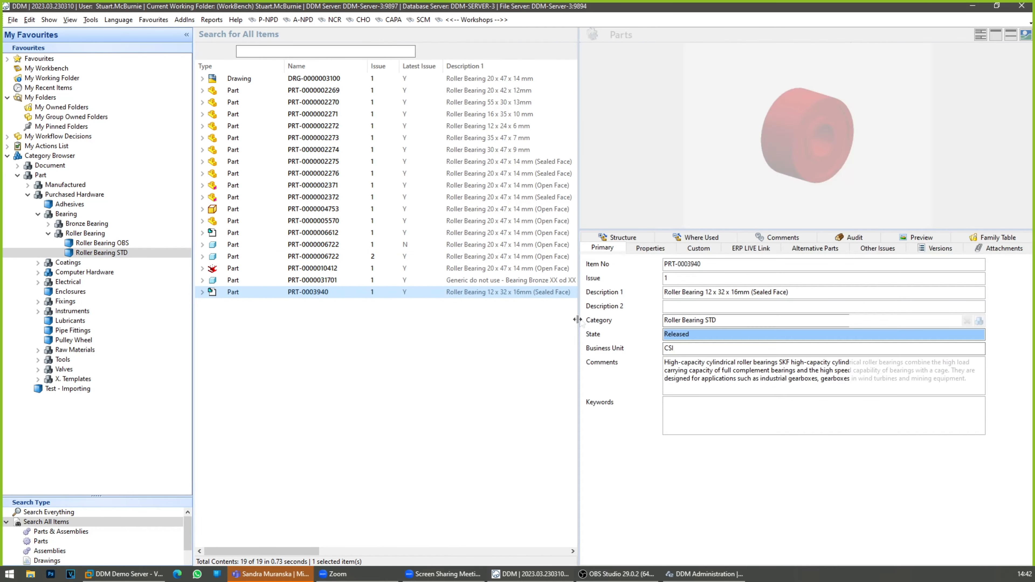
left_click_drag(718, 321, 647, 322)
left_click_drag(749, 319, 659, 322)
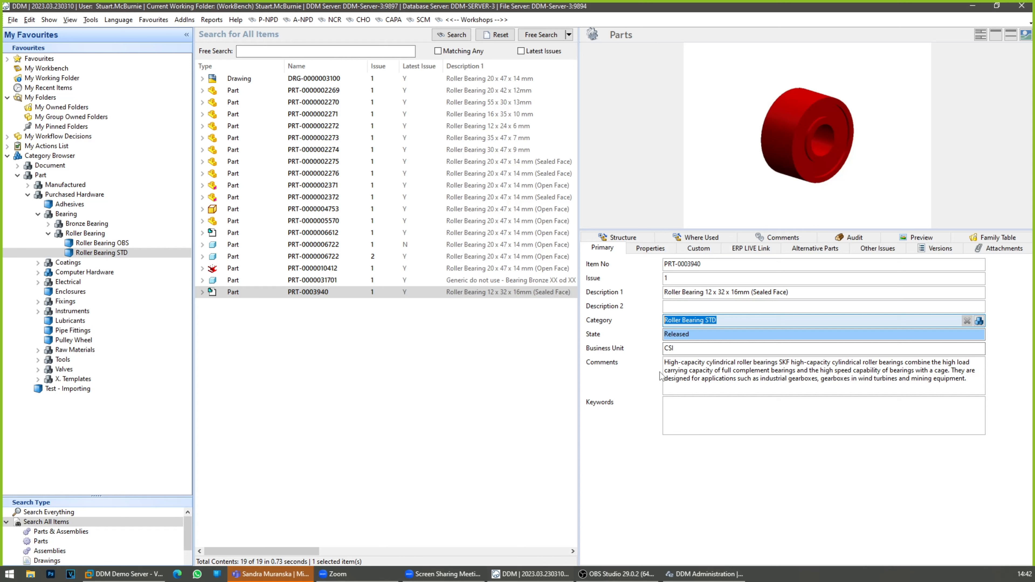
left_click(568, 348)
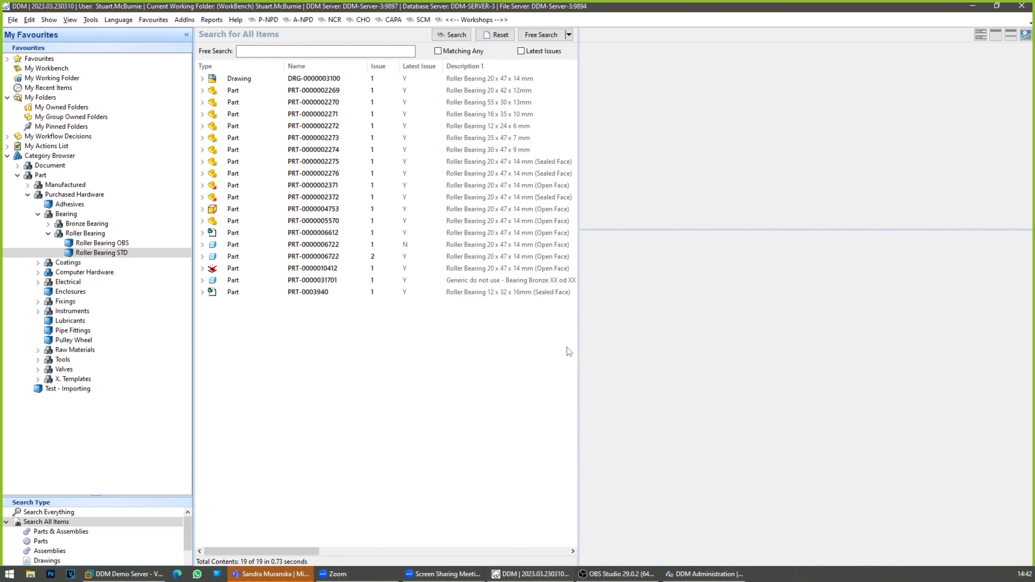
left_click_drag(577, 348, 811, 348)
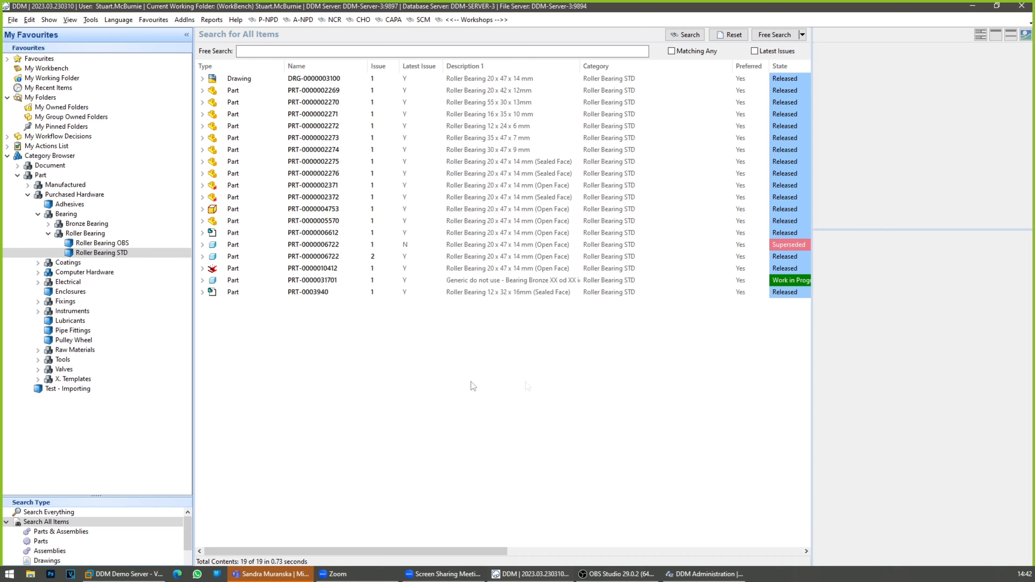
Step: Enlarge the Search Type pane to show all search folders and launch the DDM Web Client
left_click(168, 498)
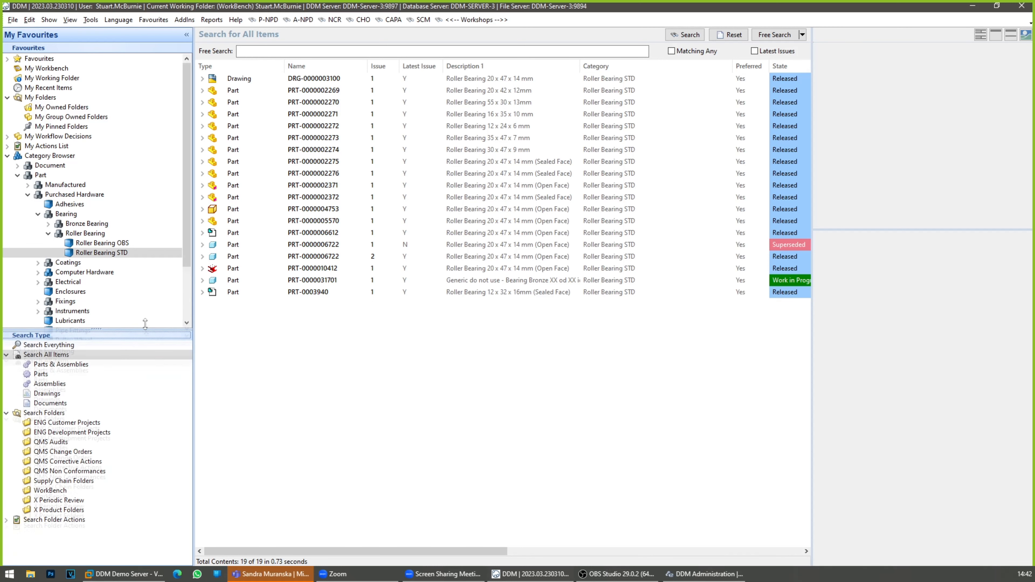
left_click(90, 20)
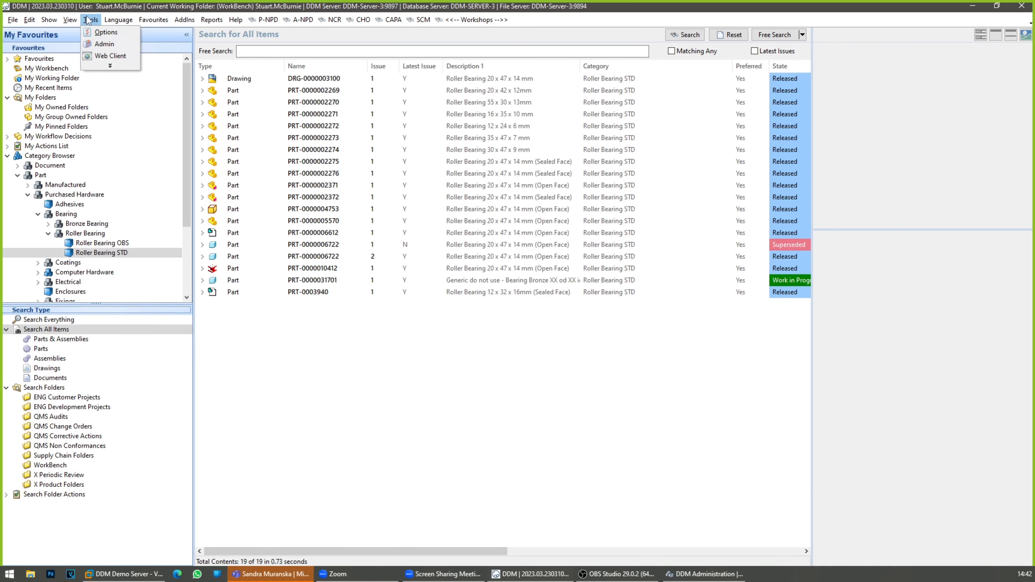
left_click(107, 55)
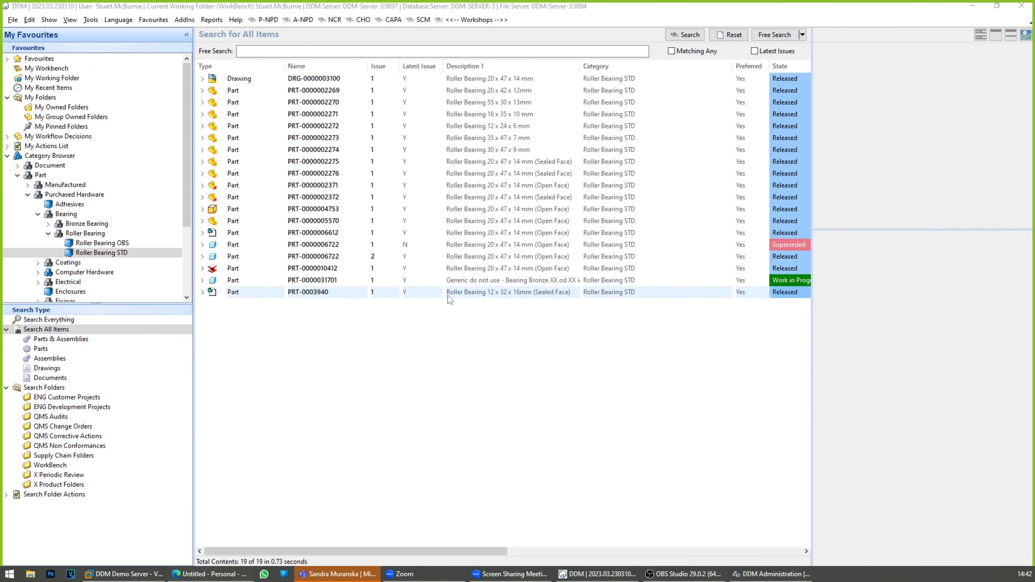